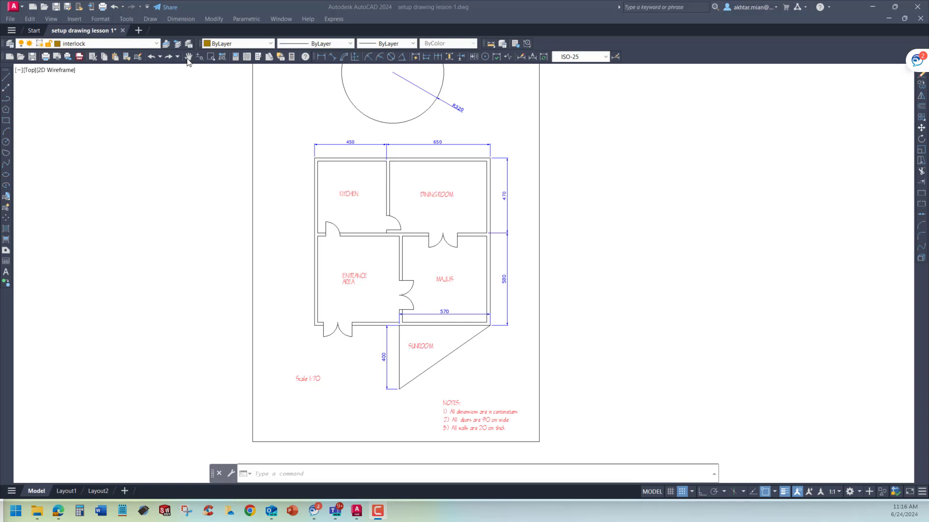
Examine the whole house floor plan, including the swimming pool, the rooms and the notes on units, door widths and wall thickness
left_click(494, 8)
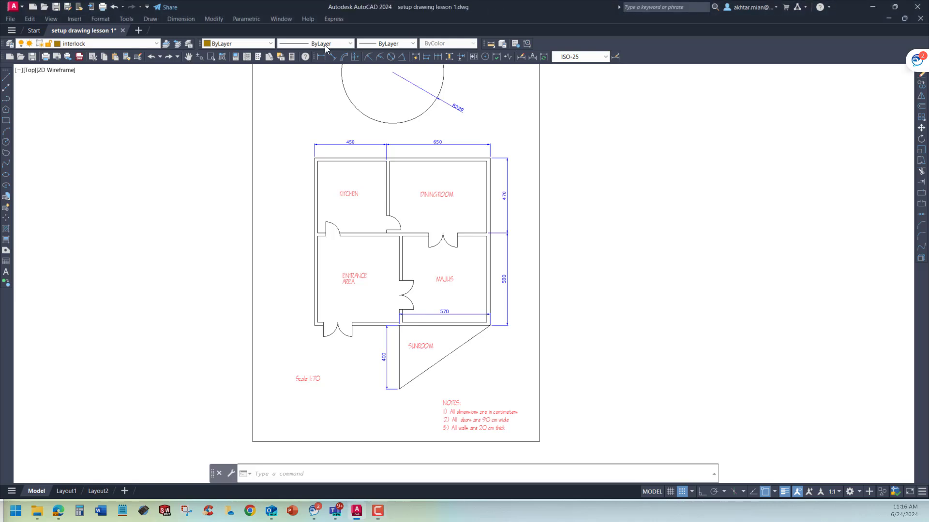
left_click(189, 57)
left_click_drag(348, 173, 392, 284)
left_click_drag(506, 294, 603, 223)
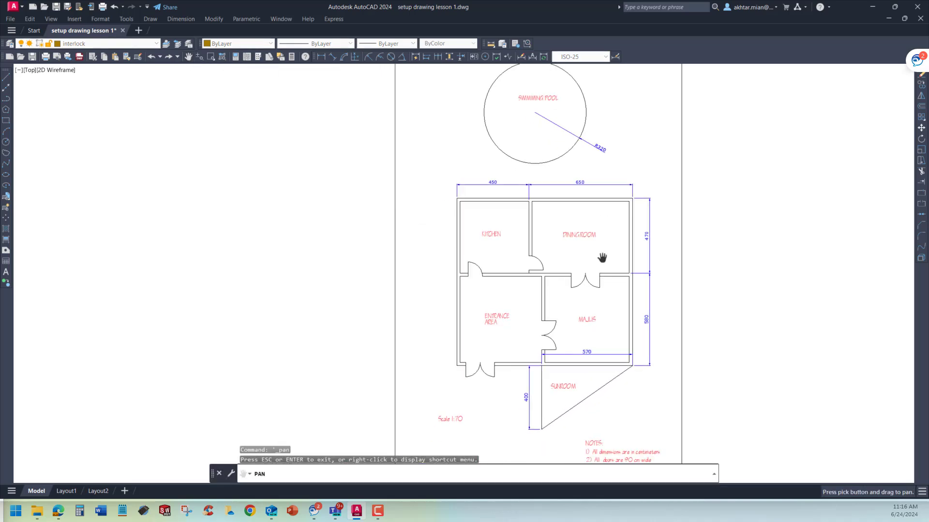
left_click_drag(580, 345, 419, 264)
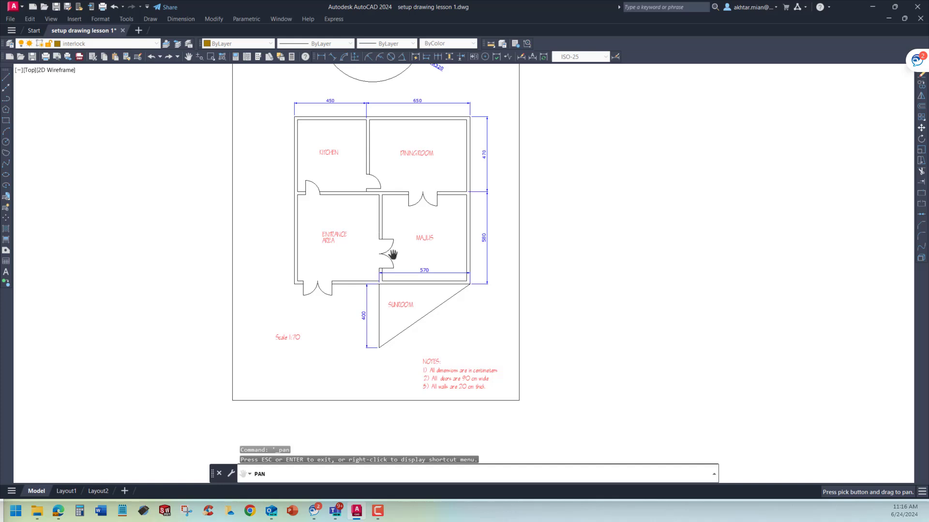
scroll(394, 259, "up", 7)
scroll(401, 265, "down", 9)
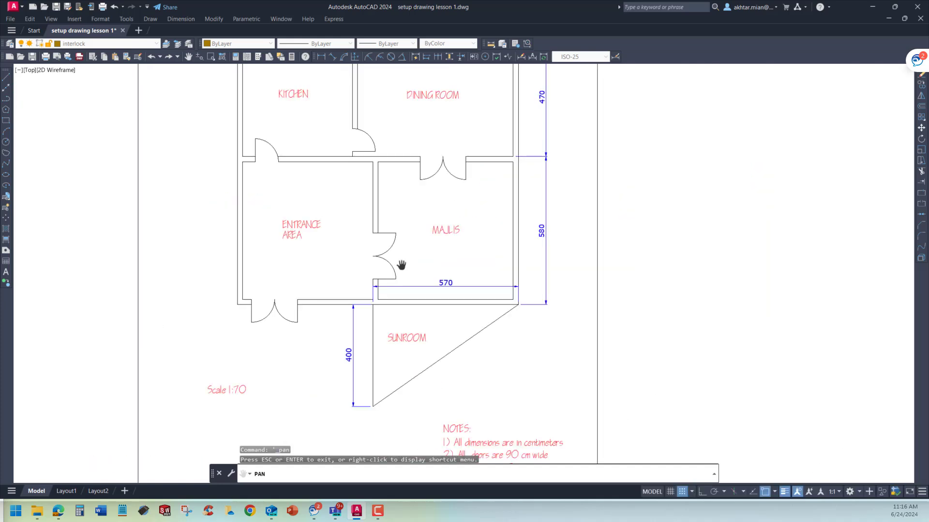
scroll(437, 346, "up", 10)
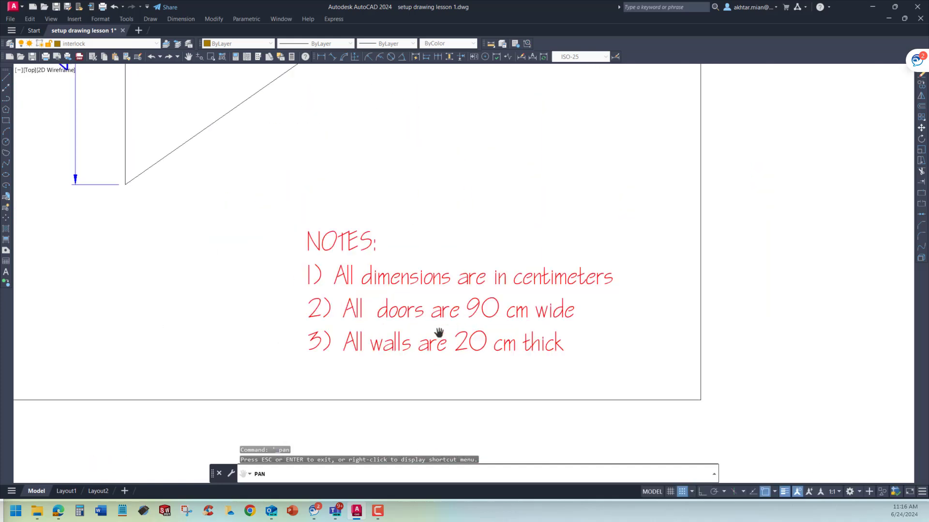
scroll(437, 332, "down", 6)
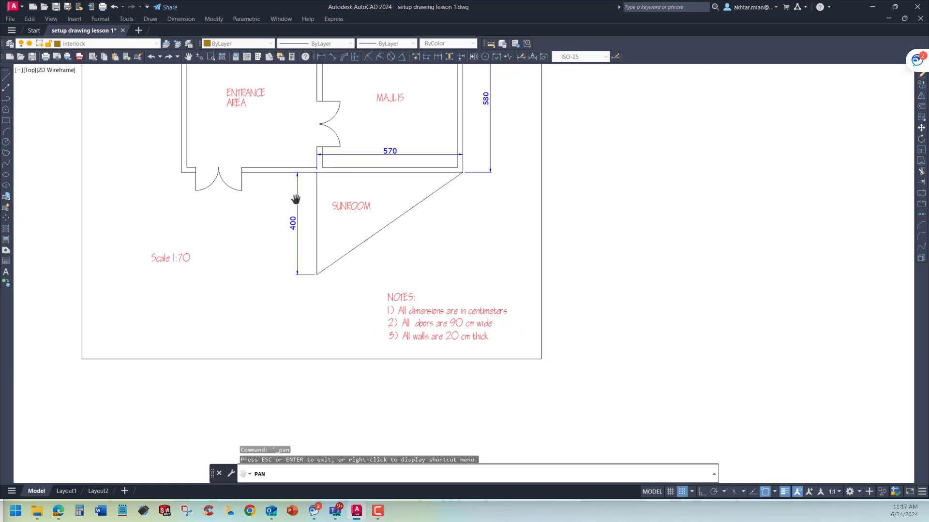
Zoom with a window around the sunroom, and restore the previous views until the whole house plan shows again
left_click(213, 57)
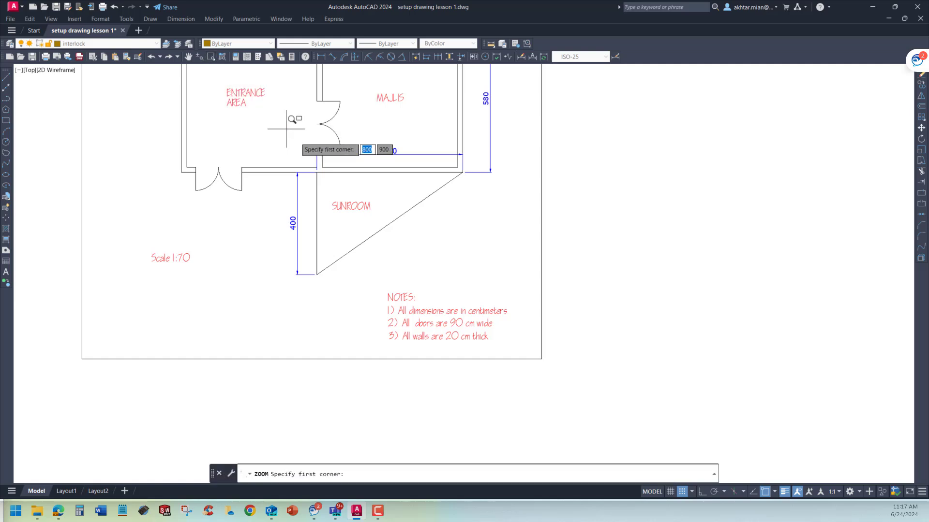
left_click(286, 128)
left_click(531, 305)
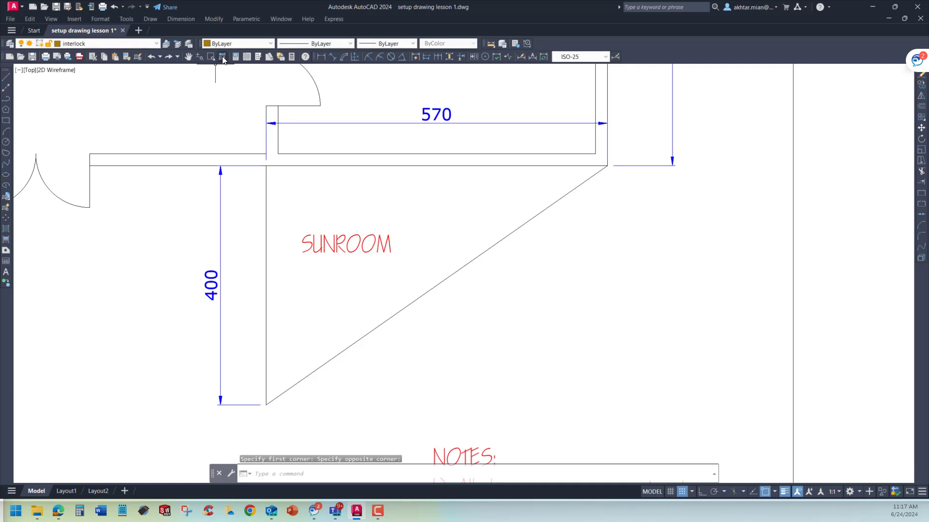
left_click(223, 59)
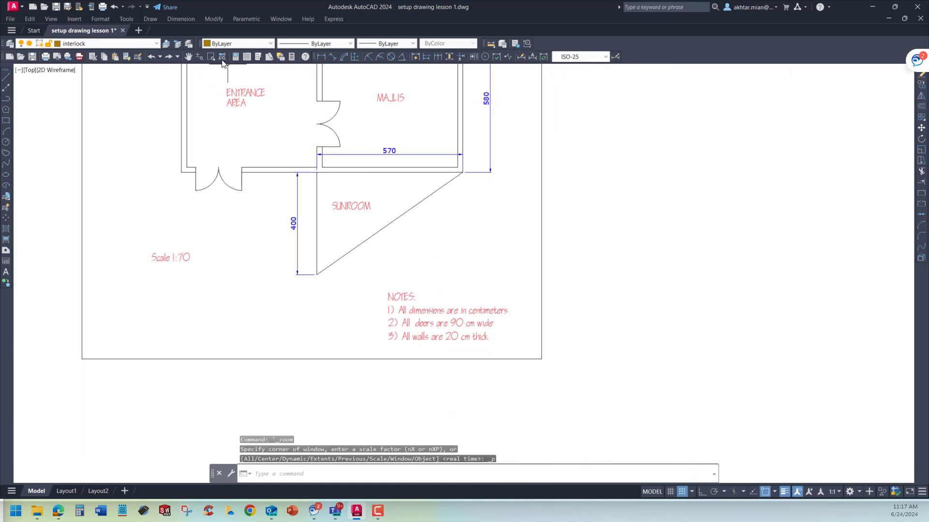
left_click(223, 59)
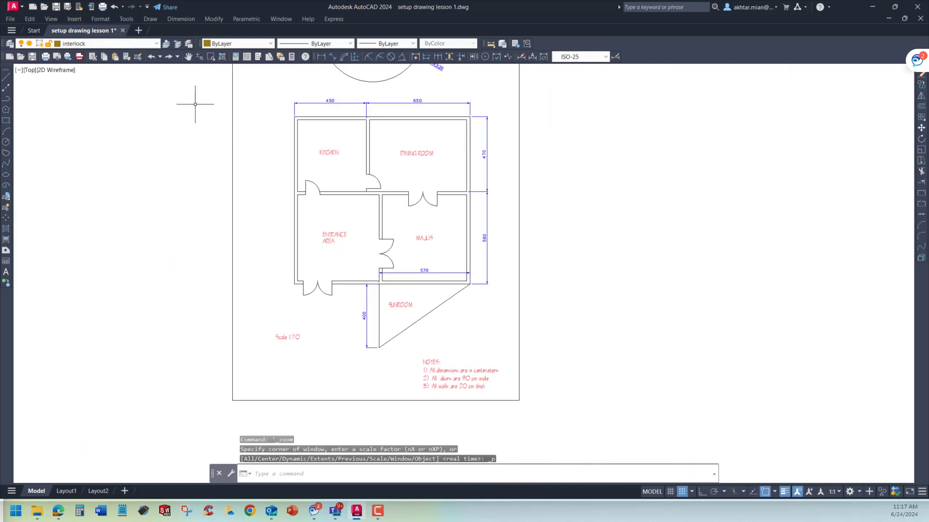
Enlarge and shrink the view of the house plan with realtime Zoom, and exit the command
left_click(201, 60)
left_click_drag(413, 255, 438, 222)
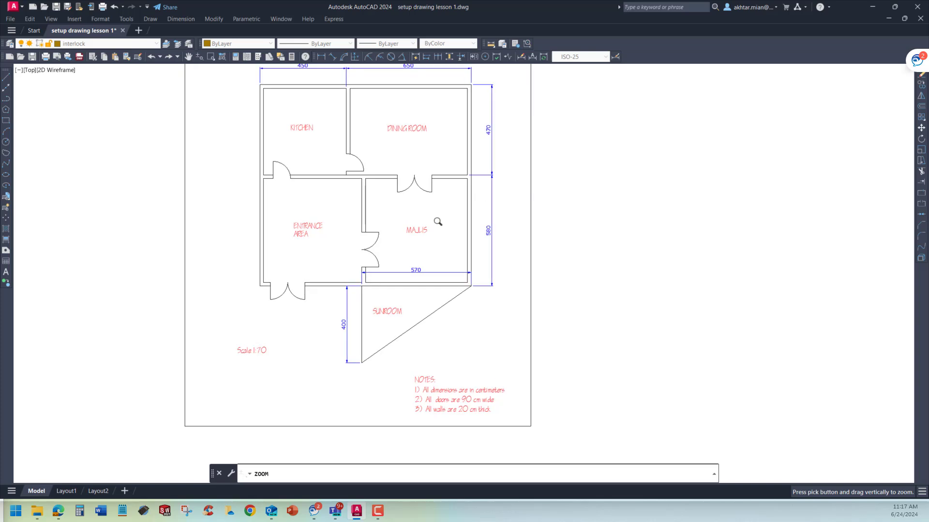
left_click_drag(343, 282, 440, 205)
left_click_drag(284, 293, 369, 231)
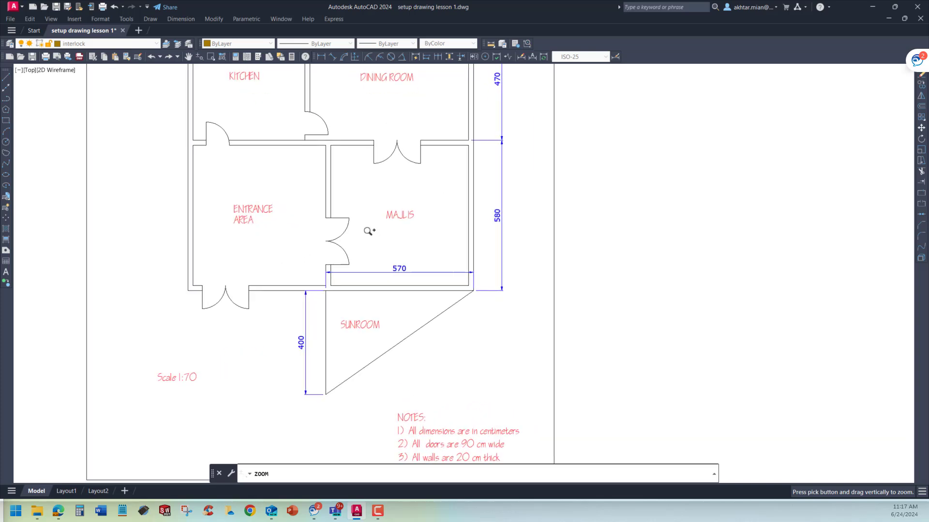
left_click_drag(416, 191, 292, 317)
left_click_drag(418, 211, 380, 252)
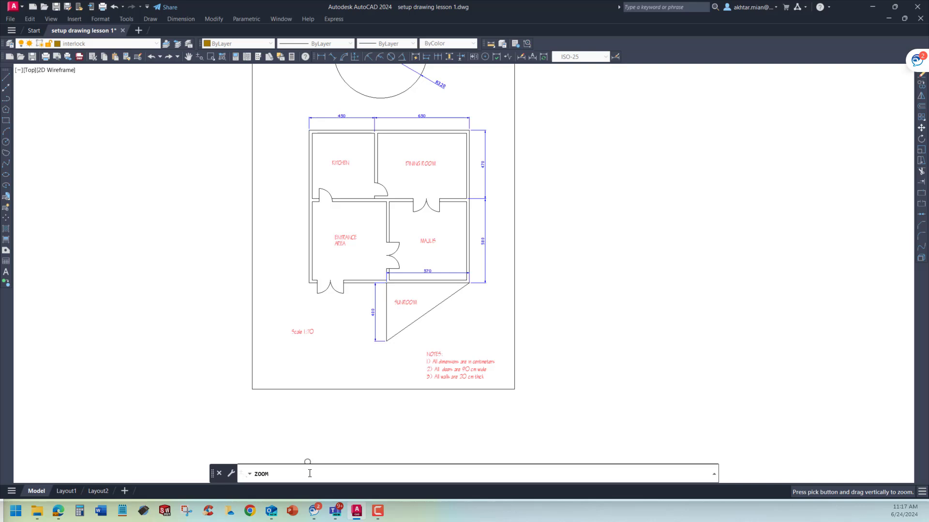
key("Escape")
Zoom to the drawing's extents with the Zoom command's Extents option
left_click(328, 475)
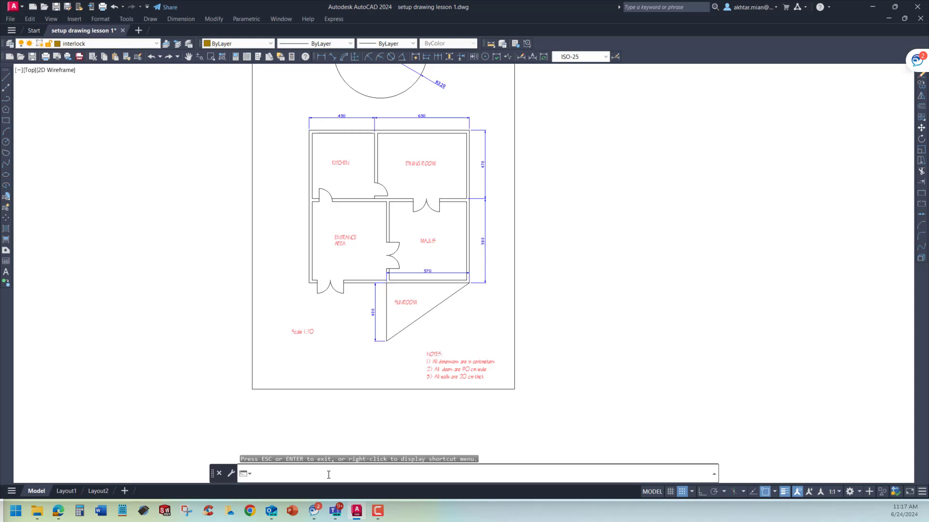
type("z")
key("Return")
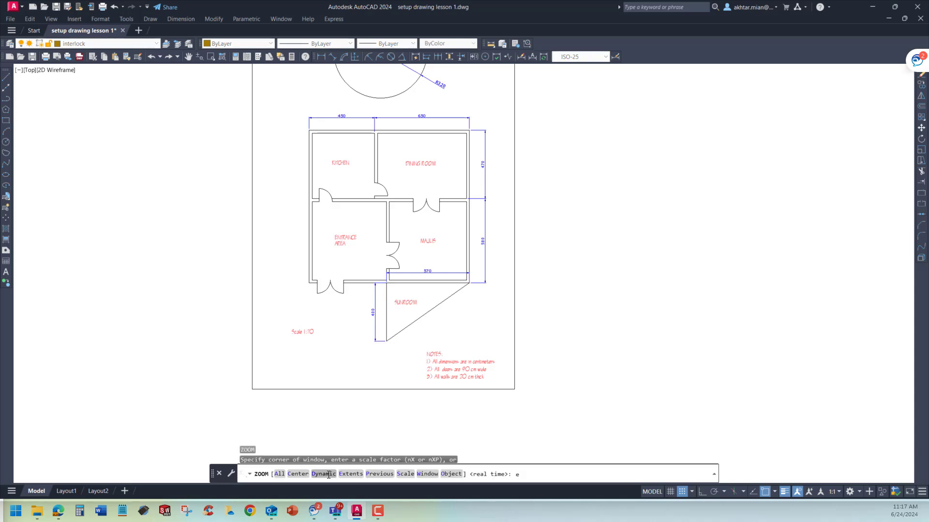
type("e")
key("Return")
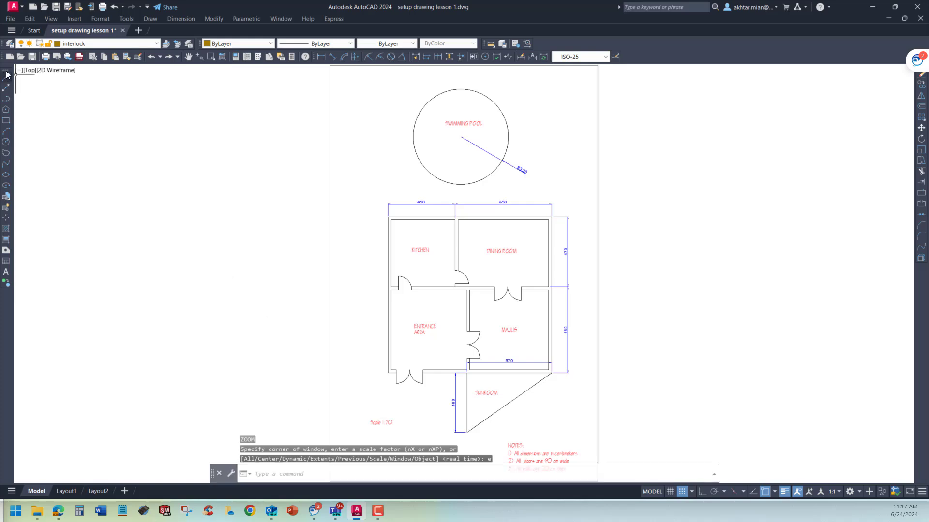
Float the Draw toolbar over the drawing area and dock it back at its original edge
left_click_drag(8, 74, 95, 123)
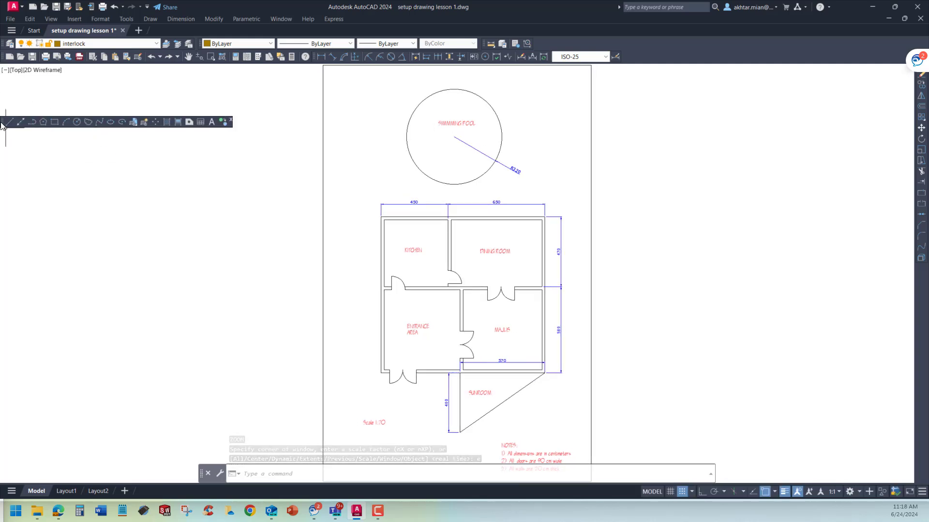
left_click_drag(2, 122, 50, 144)
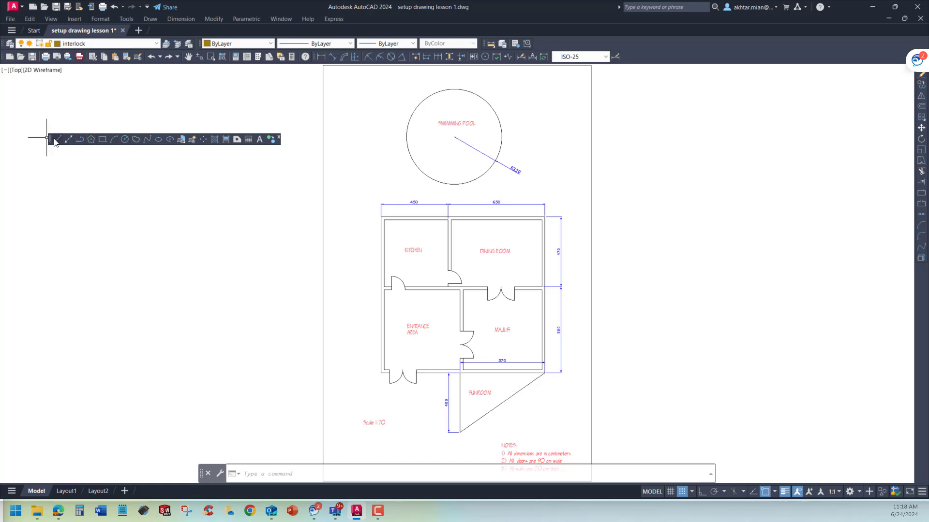
left_click_drag(52, 142, 3, 154)
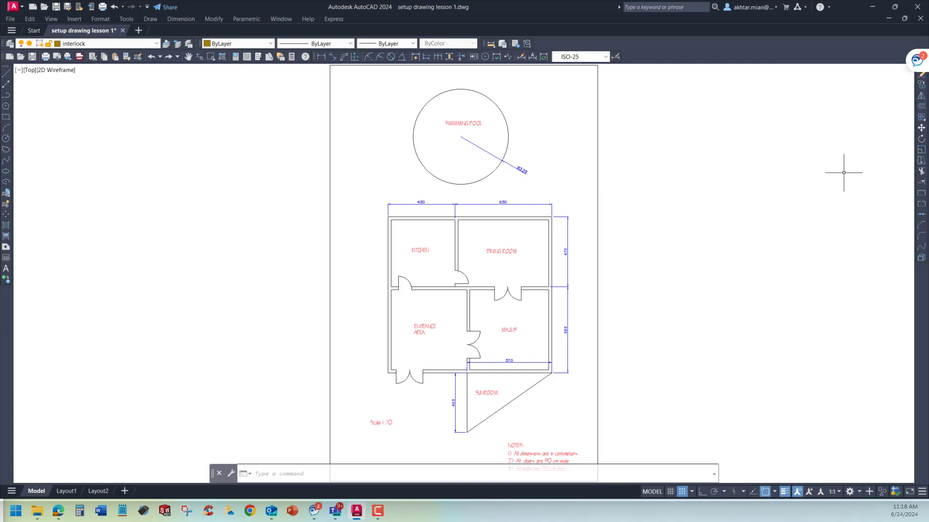
Float the Modify toolbar beside the floor plan and dock it back at its original edge
mouse_move(920, 59)
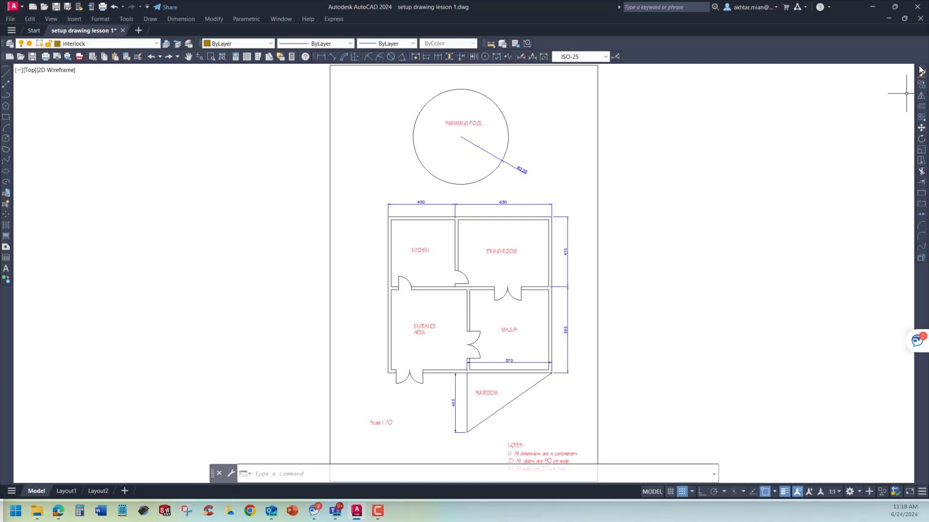
mouse_move(920, 69)
left_mouse_down()
mouse_move(832, 104)
mouse_move(620, 124)
left_mouse_up()
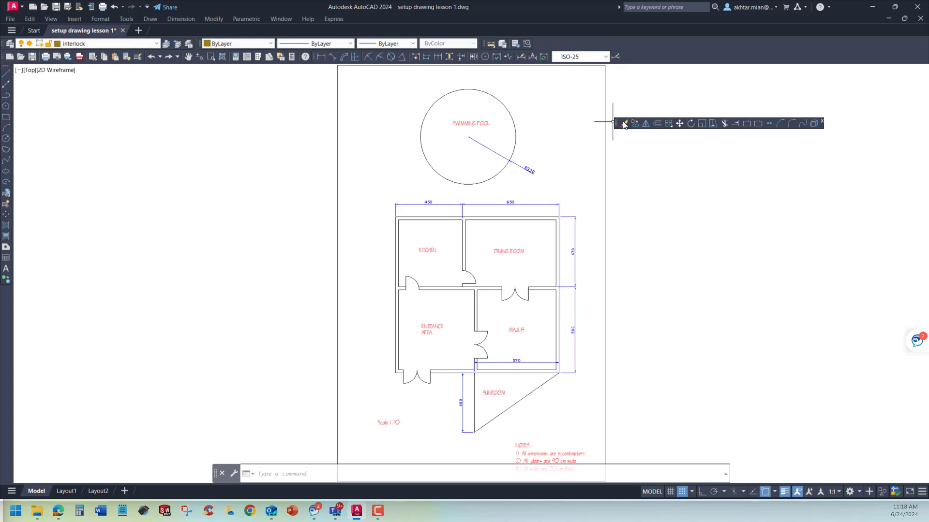
left_click_drag(618, 126, 822, 152)
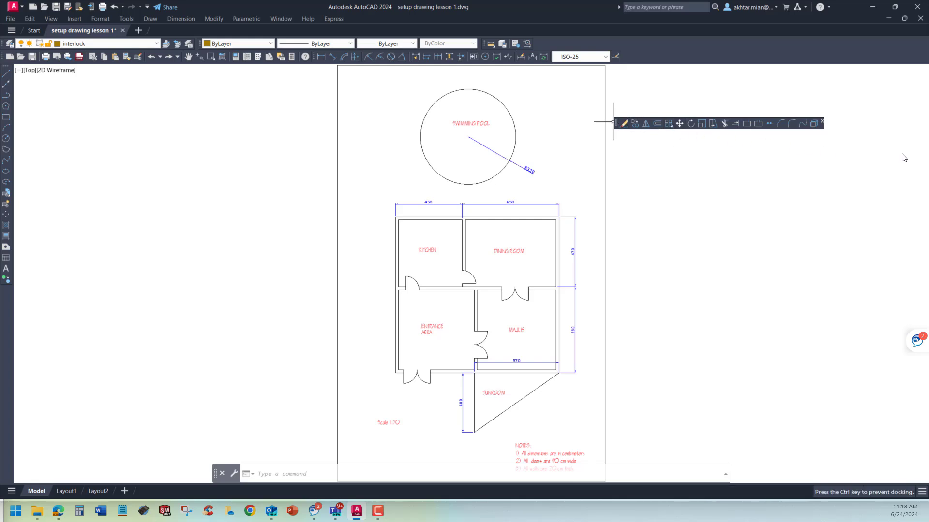
left_click_drag(923, 158, 923, 158)
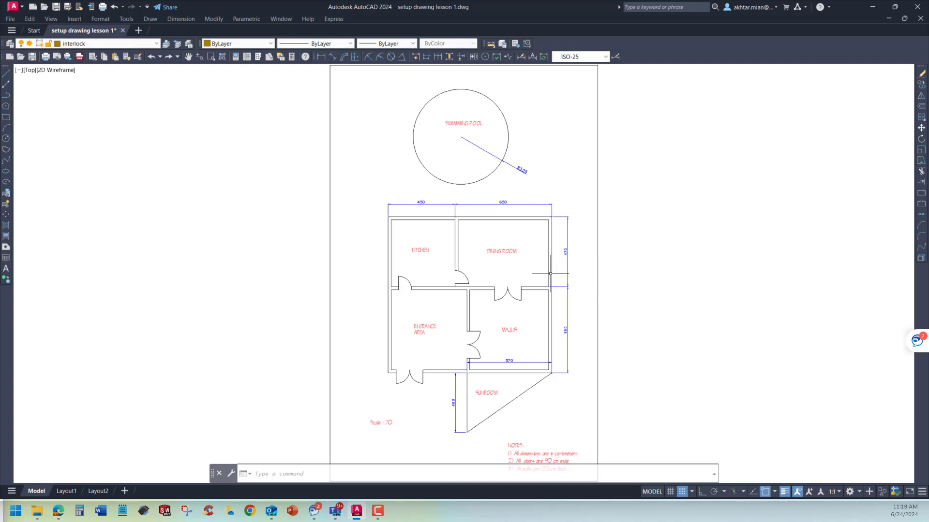
scroll(479, 317, "up", 4)
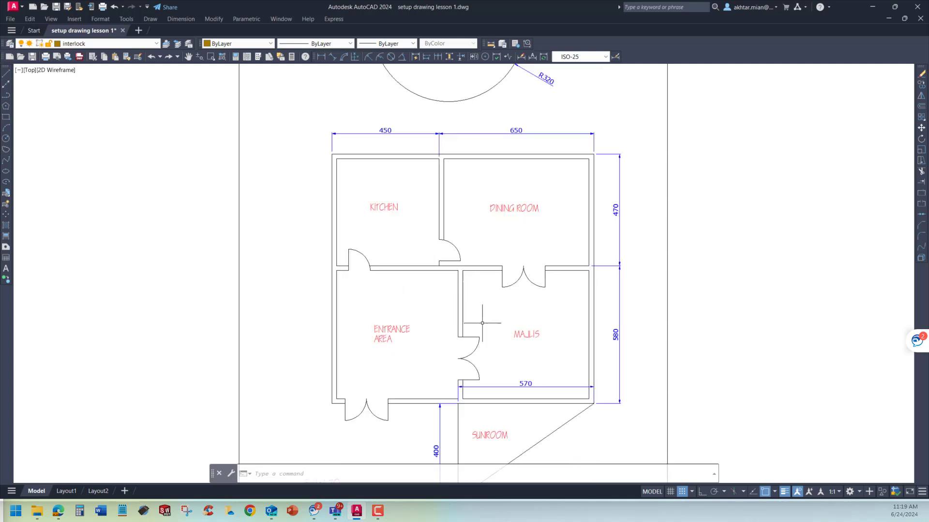
scroll(478, 311, "down", 2)
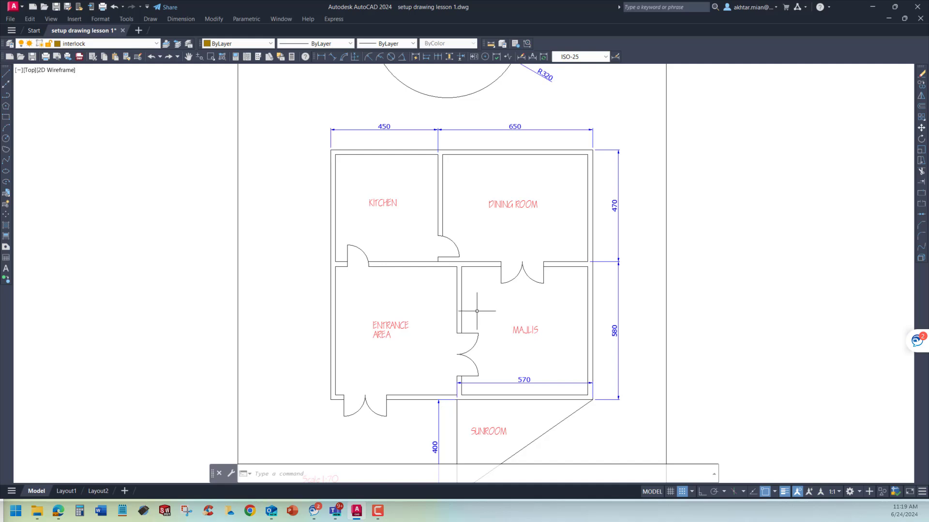
Create a new drawing with no template, using metric units
mouse_move(460, 283)
left_click(11, 20)
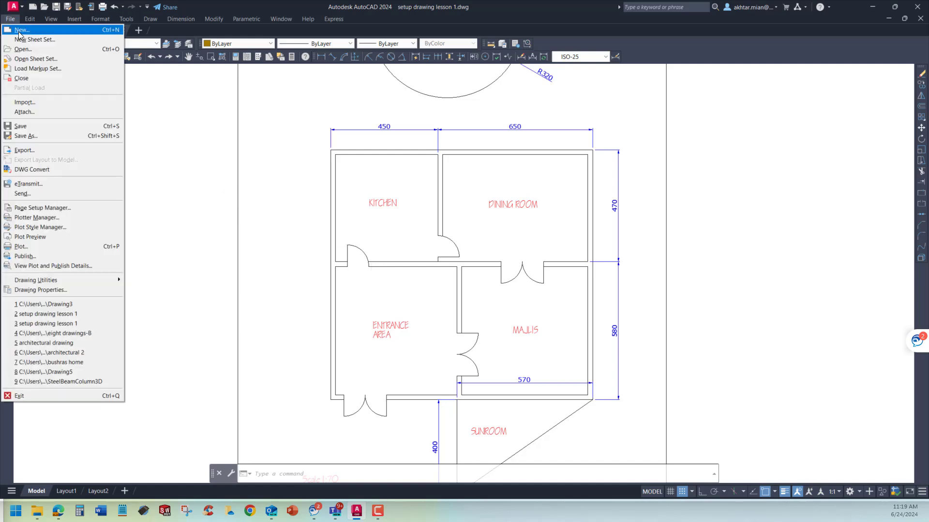
left_click(21, 32)
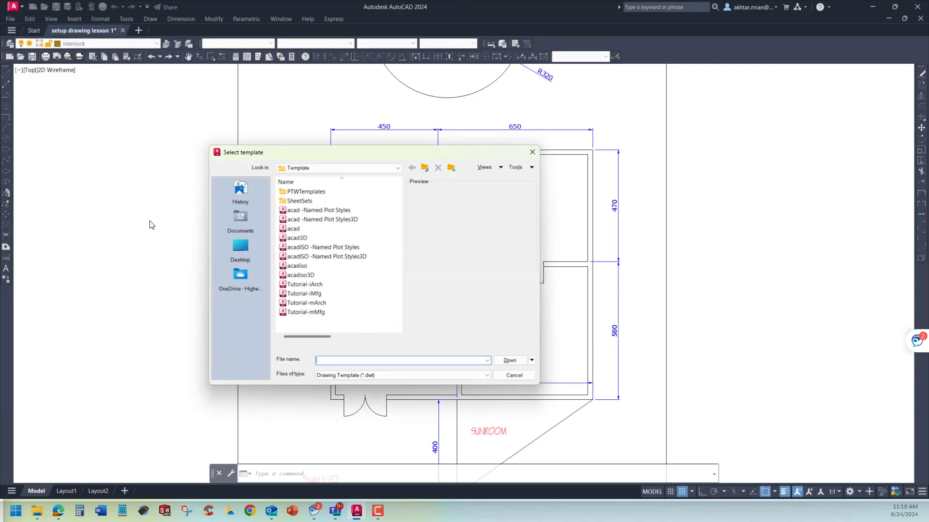
left_click(531, 361)
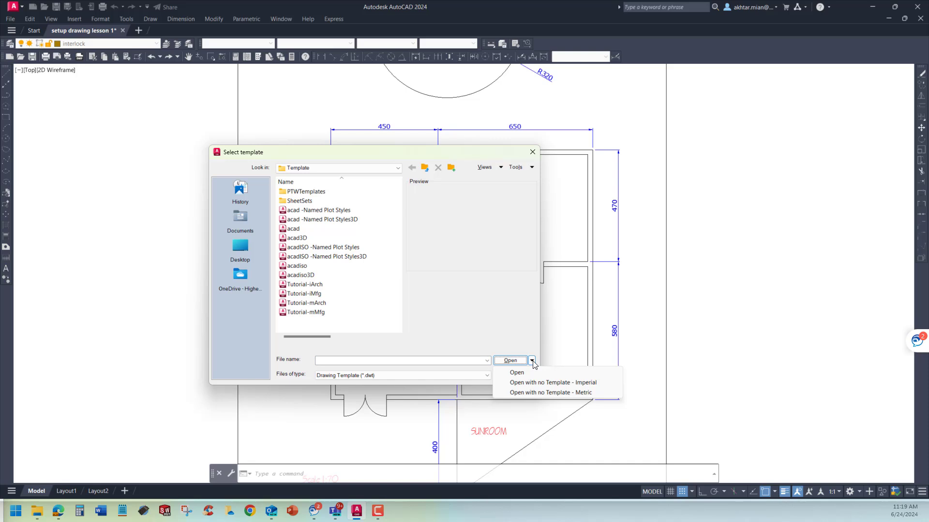
left_click(531, 393)
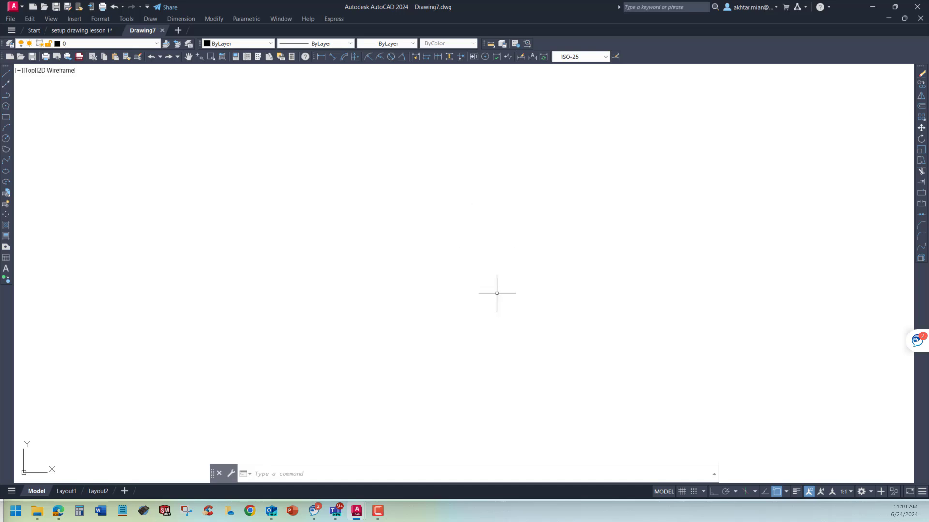
Turn on the grid display in the new blank drawing and examine the area around the coordinate origin
left_click(681, 492)
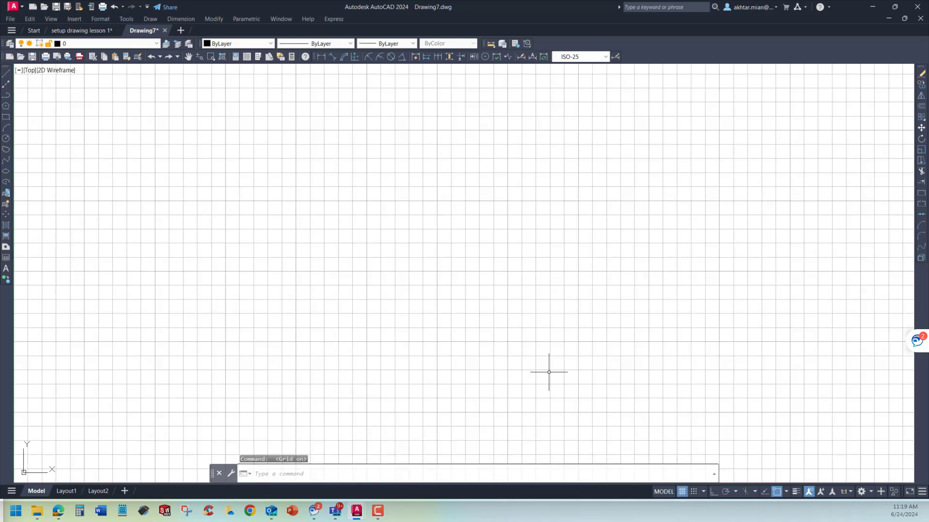
scroll(447, 277, "down", 2)
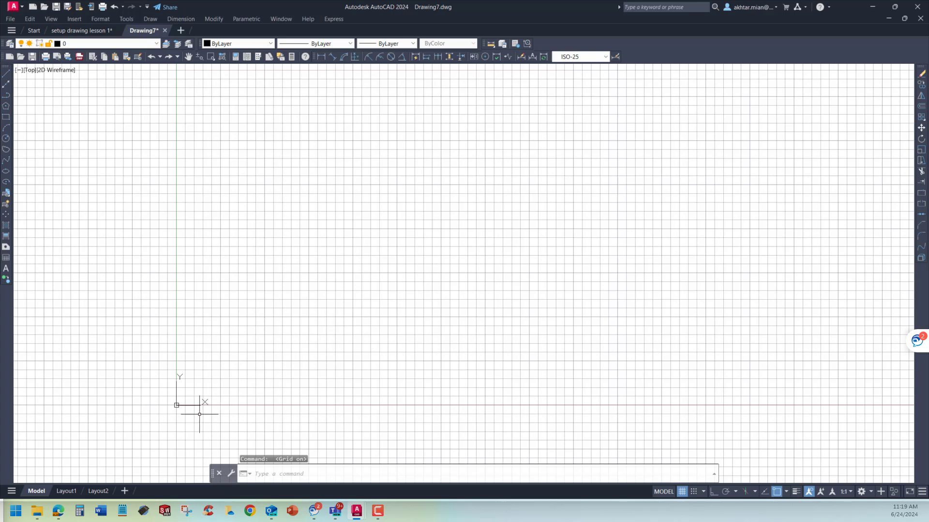
scroll(160, 389, "up", 3)
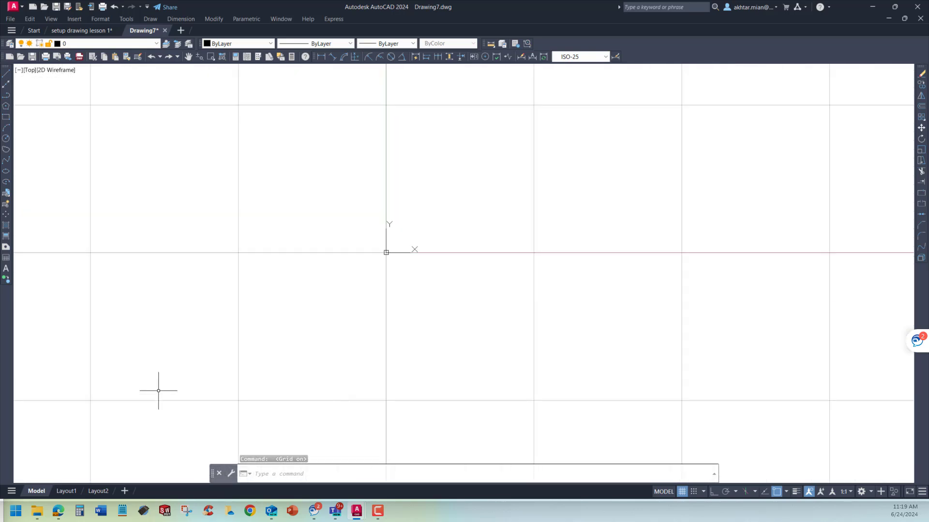
scroll(424, 303, "down", 3)
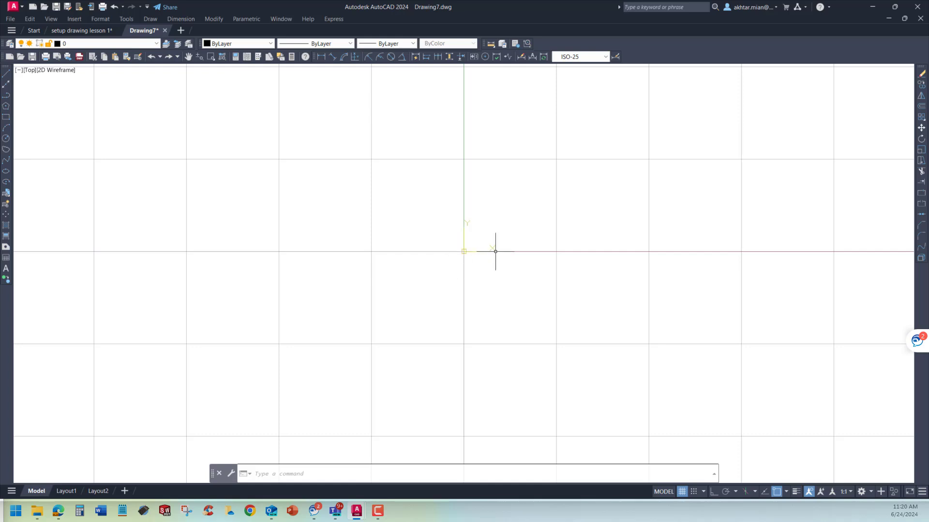
scroll(369, 305, "down", 2)
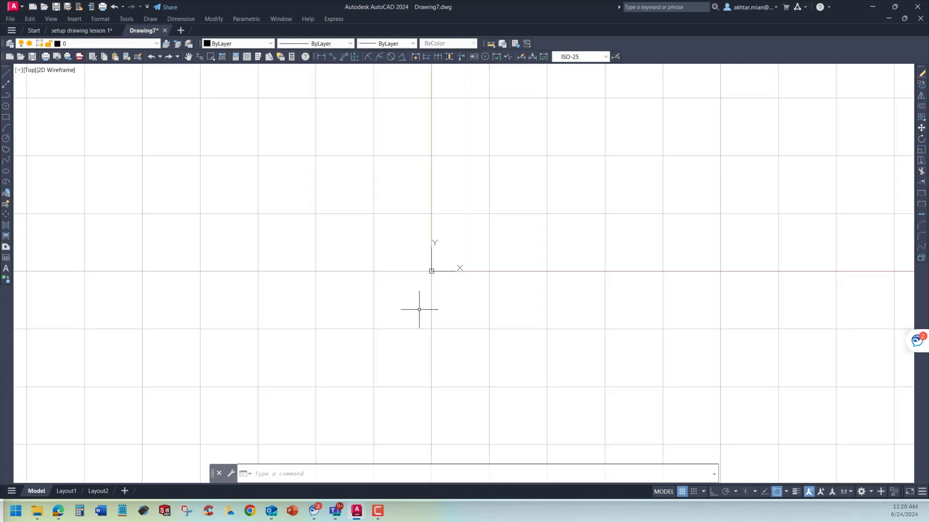
scroll(449, 265, "up", 2)
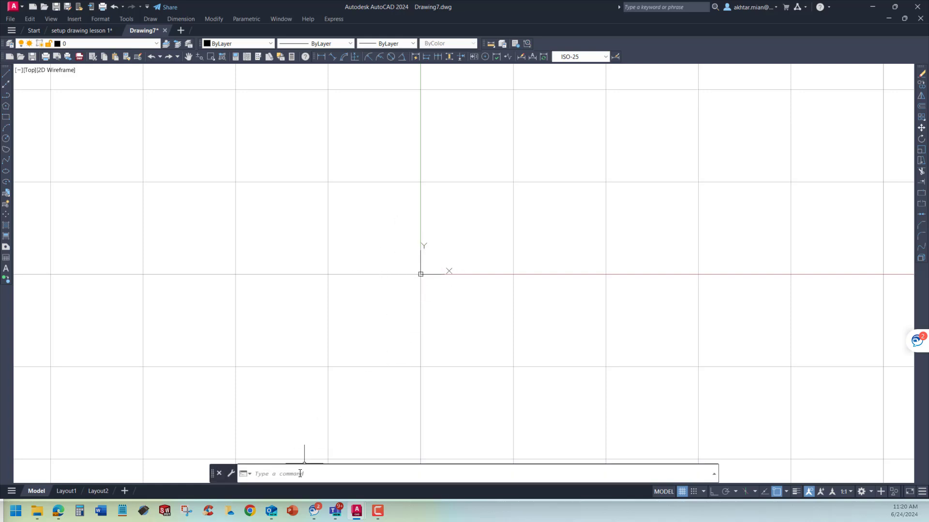
Identify the coordinates of the drawing origin with the ID command, using snap mode for the pick and switching it off again
type("ID")
key("Return")
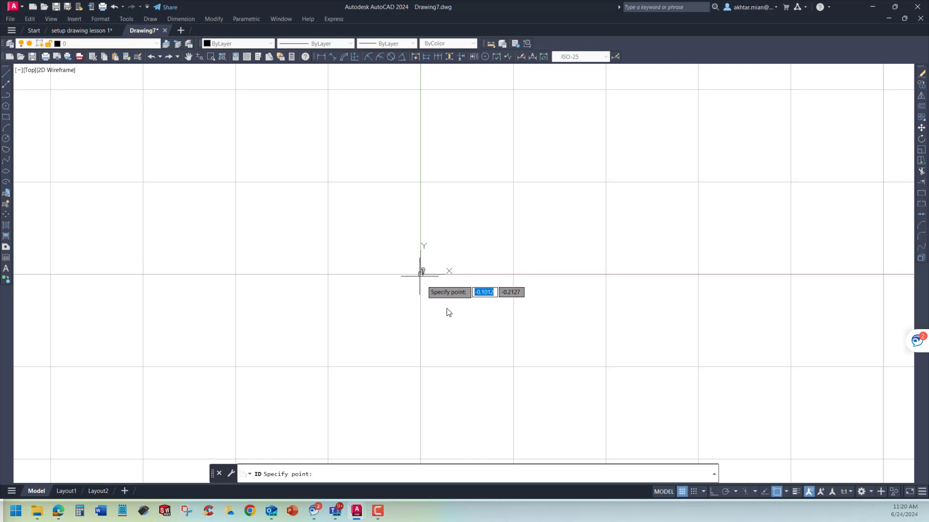
left_click(693, 492)
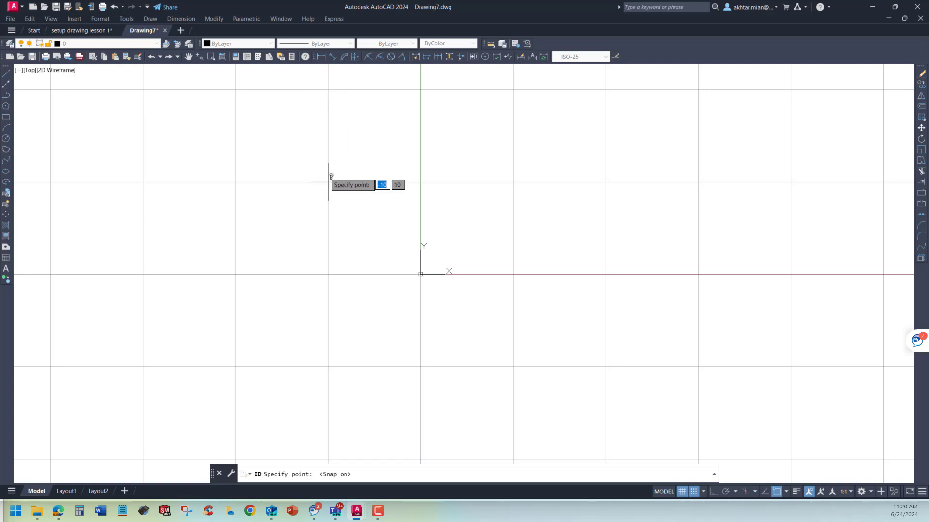
left_click(421, 274)
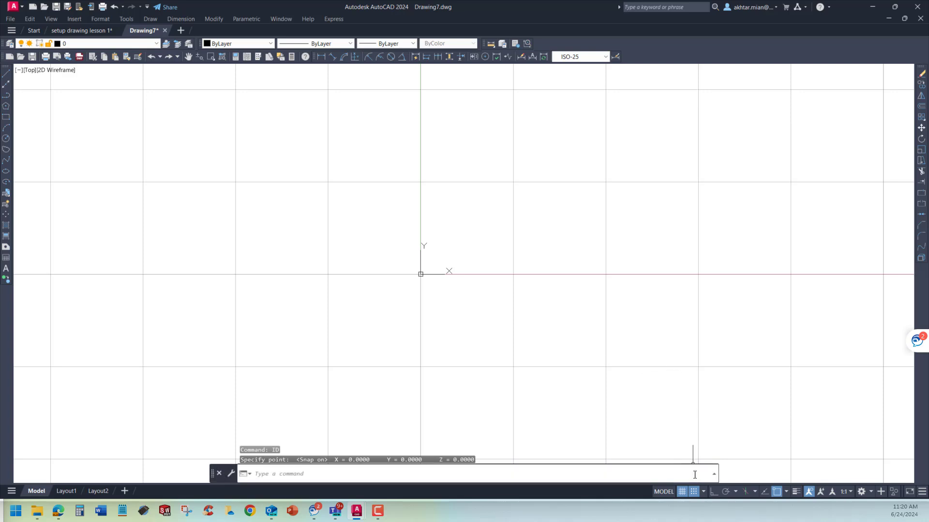
left_click(694, 492)
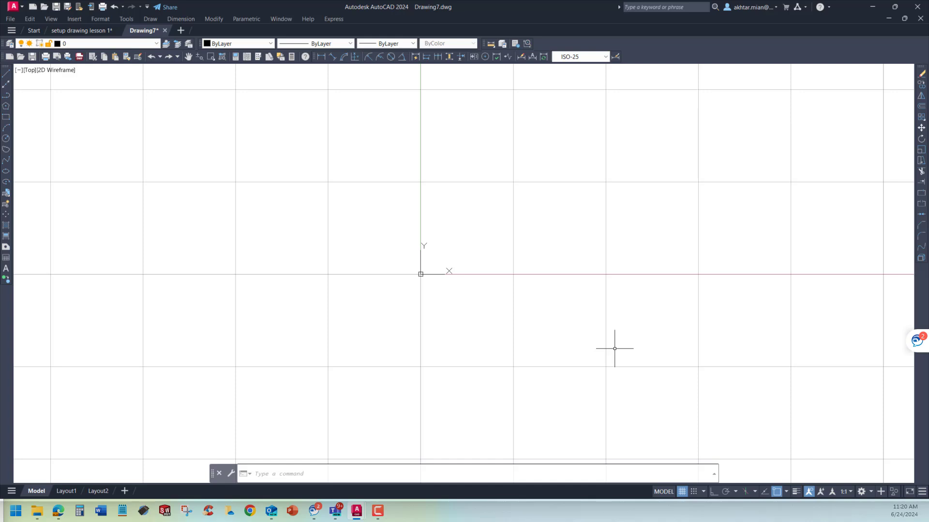
Switch the grid display off and on again, and leave snap mode off after toggling it
left_click(682, 493)
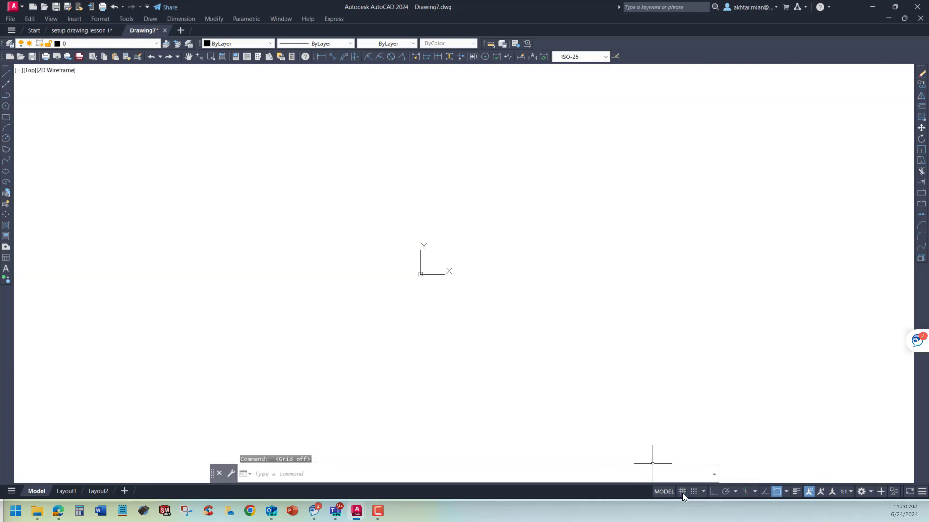
left_click(682, 493)
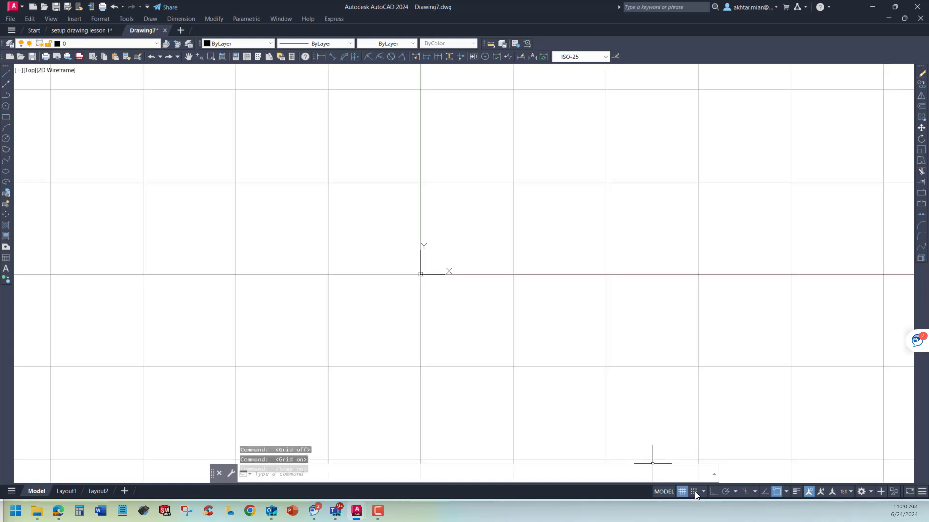
left_click(694, 491)
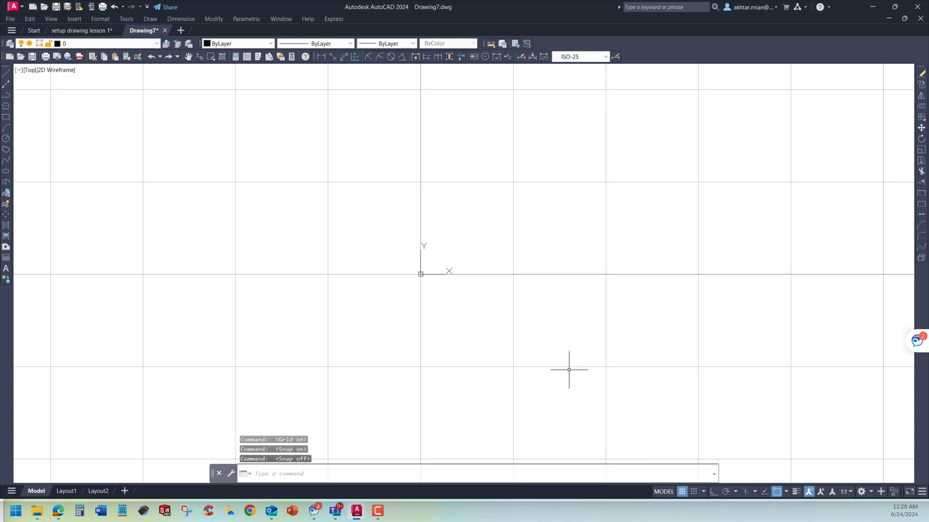
With snap off, draw a freehand zigzag of three connected line segments above the X axis and to the positive side of the Y axis
scroll(513, 360, "down", 3)
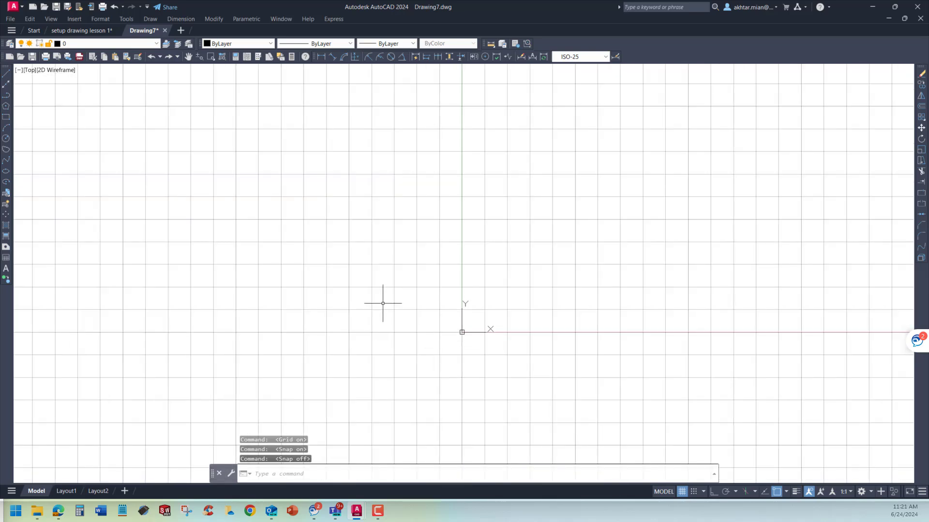
left_click(6, 72)
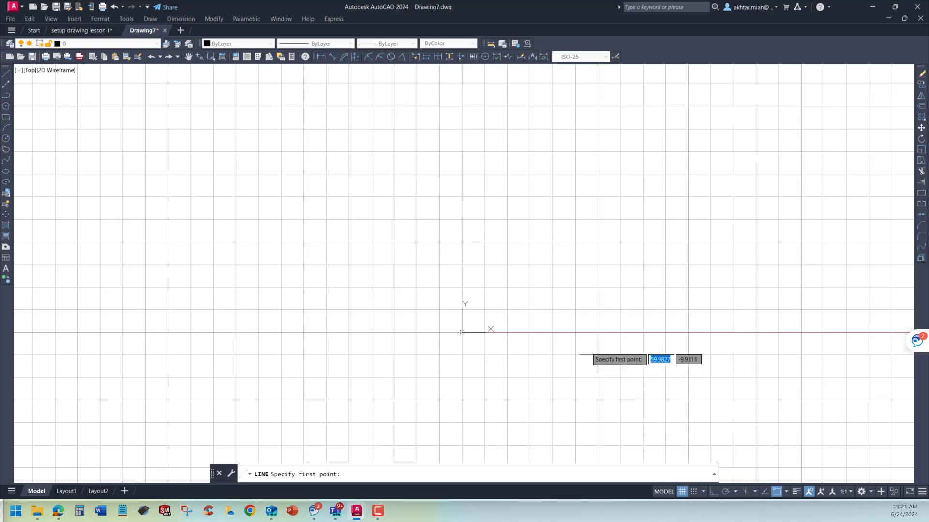
left_click(501, 239)
left_click(646, 173)
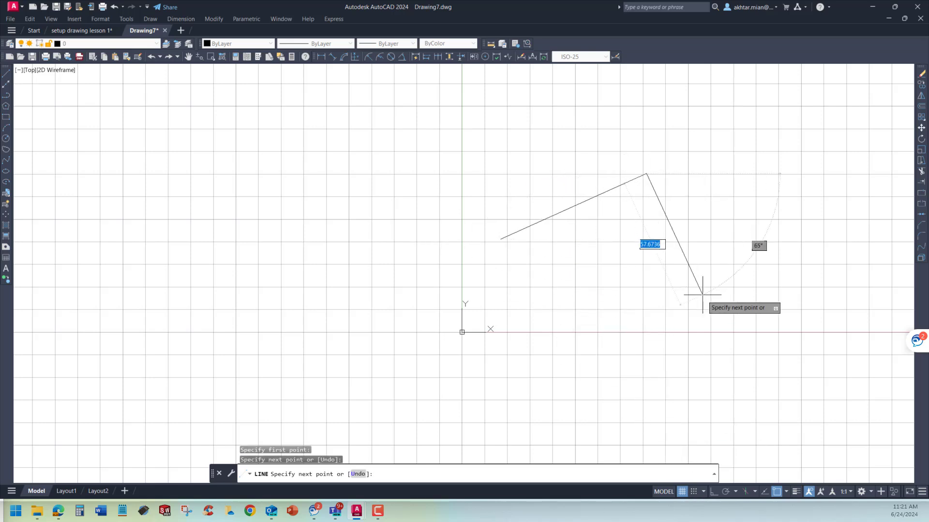
left_click(704, 300)
left_click(792, 143)
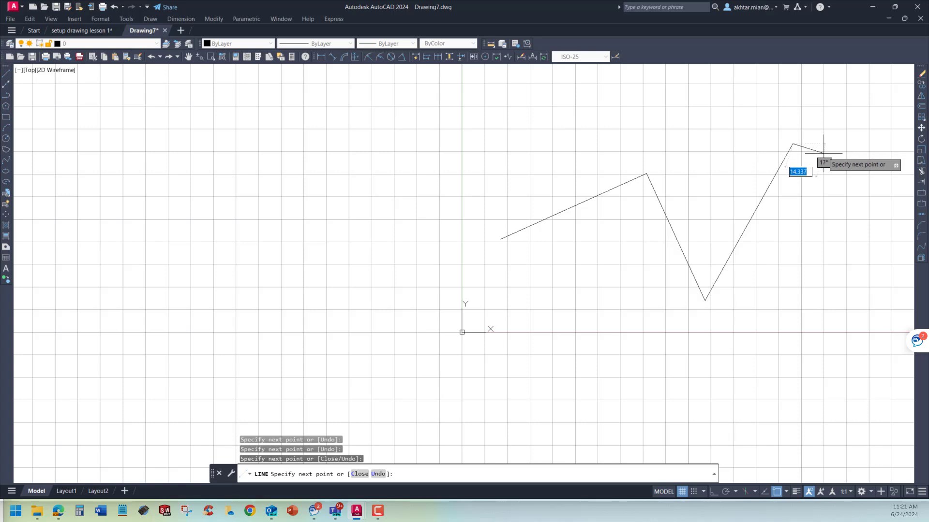
key("Escape")
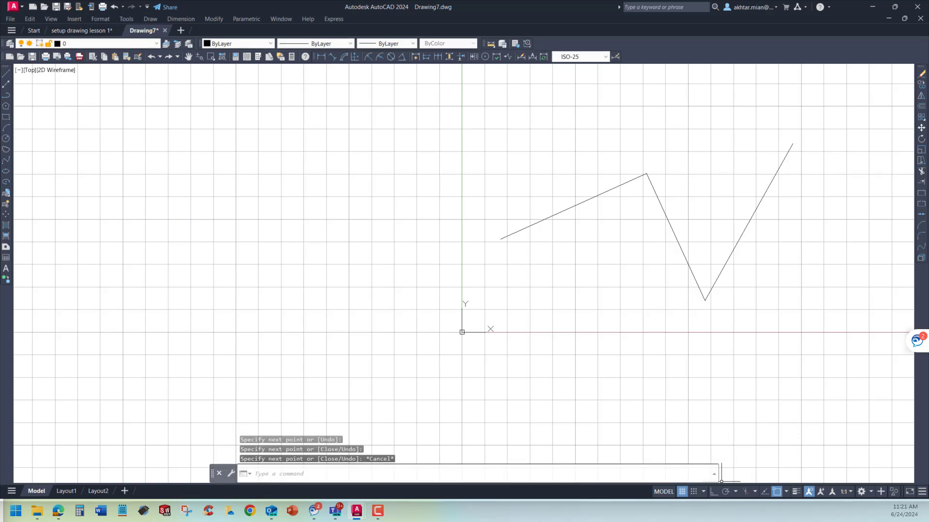
With snap mode on, draw four connected line segments through grid intersections around the first zigzag, and switch snap off again
left_click(695, 492)
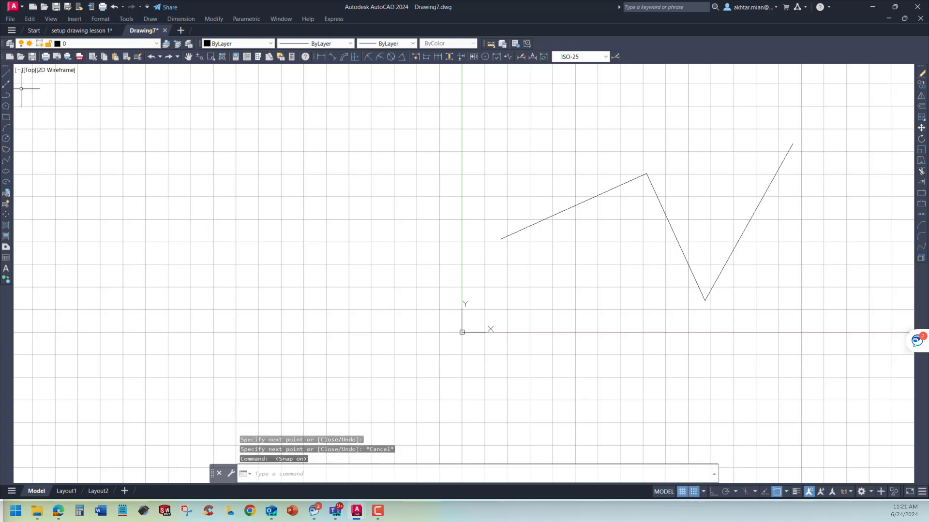
left_click(7, 74)
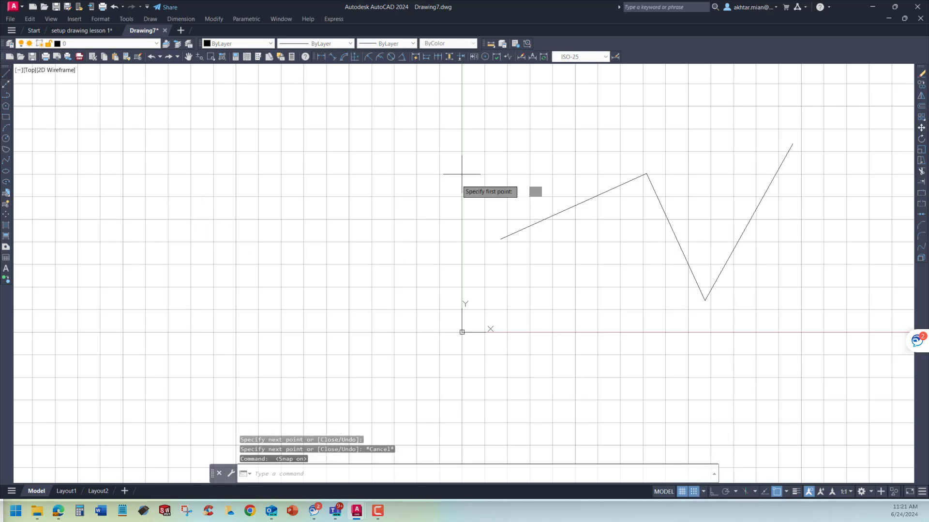
left_click(507, 151)
left_click(598, 106)
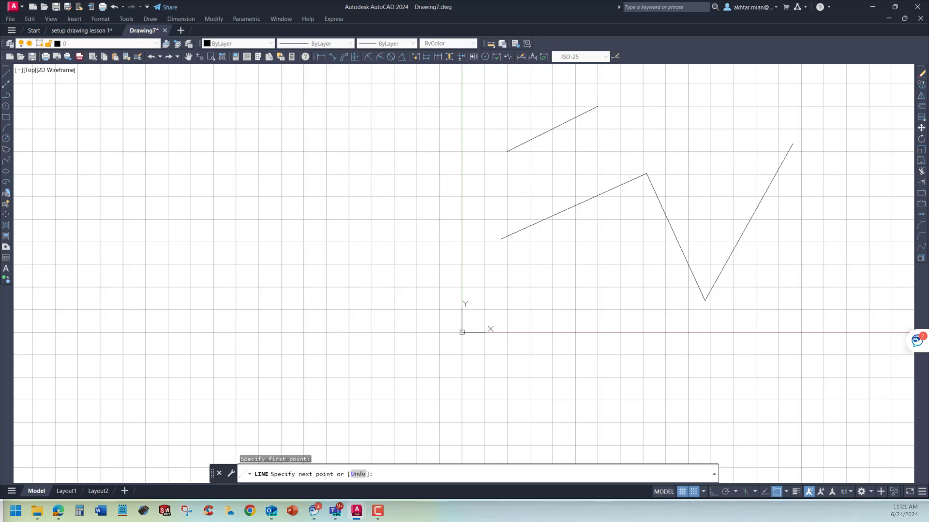
left_click(687, 152)
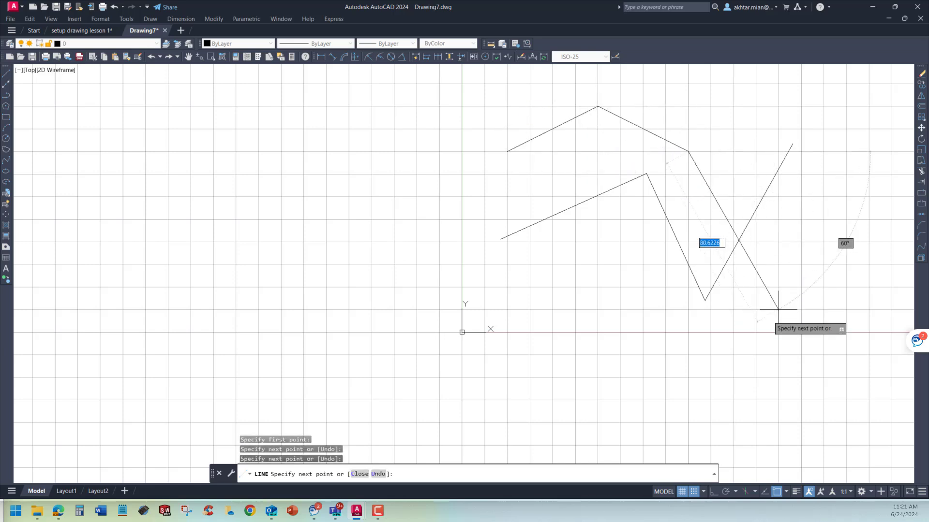
left_click(778, 355)
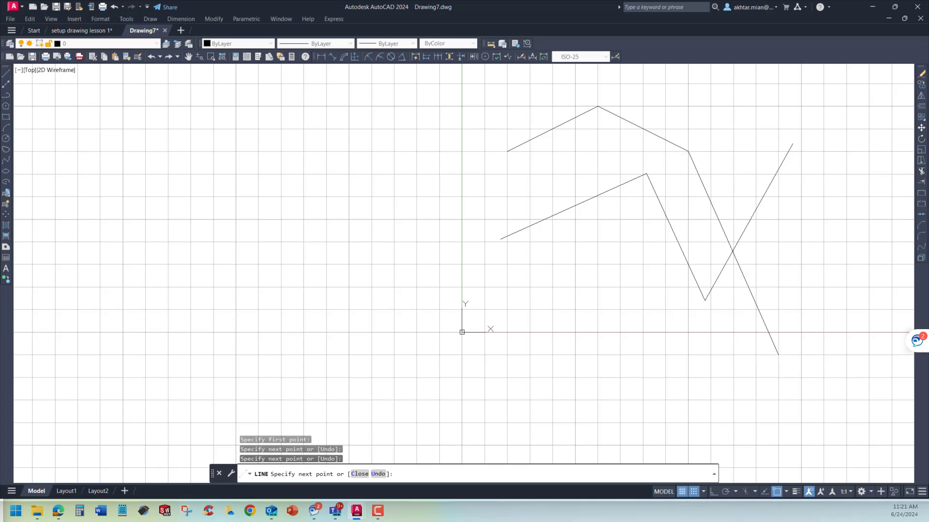
left_click(846, 219)
key("Escape")
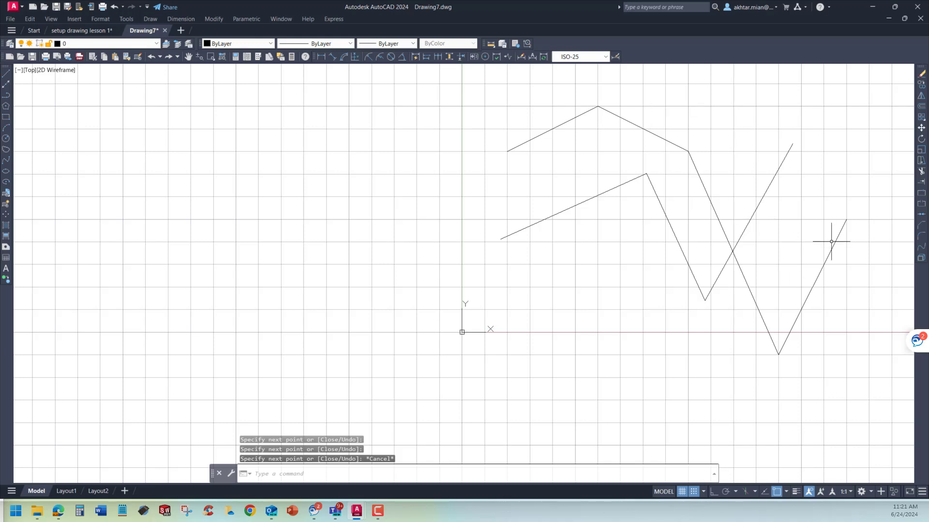
left_click(693, 491)
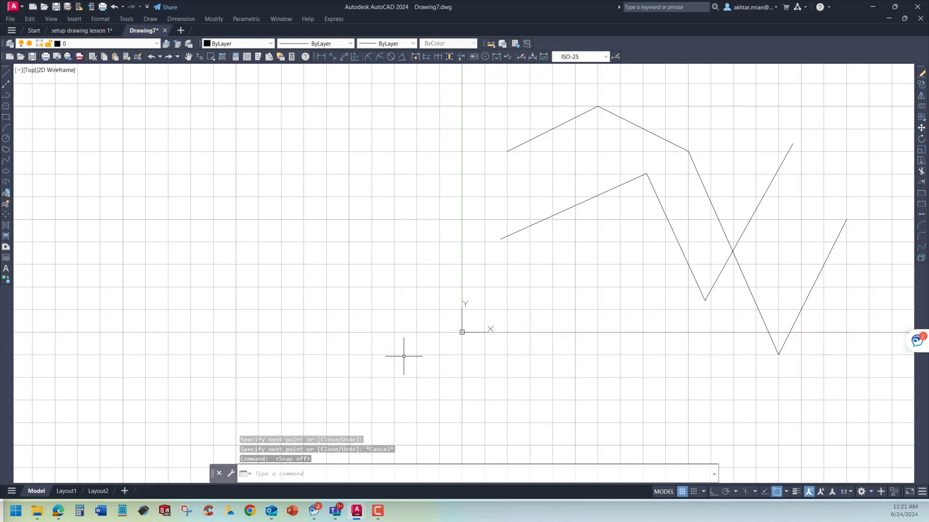
Float the Dimension toolbar over the drawing area and dock it in the row directly below the Layers and Properties toolbars
scroll(465, 355, "down", 4)
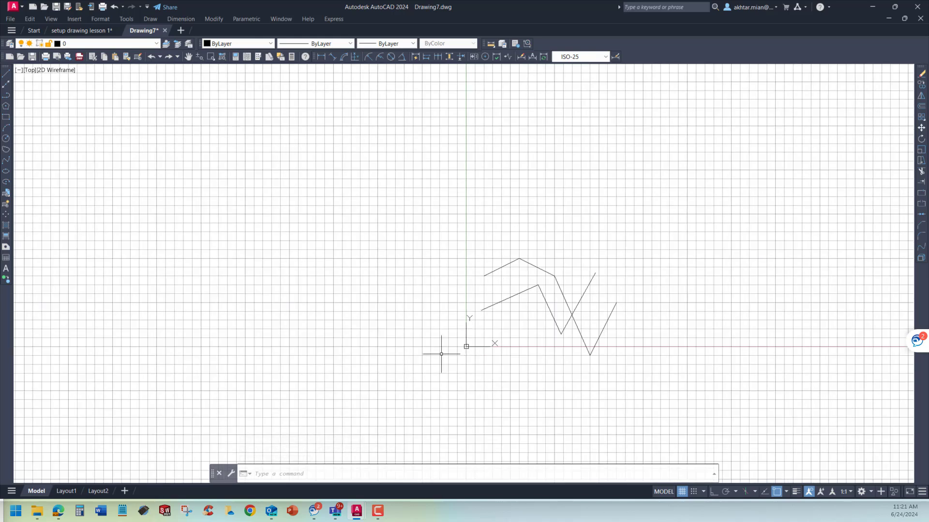
scroll(614, 352, "up", 2)
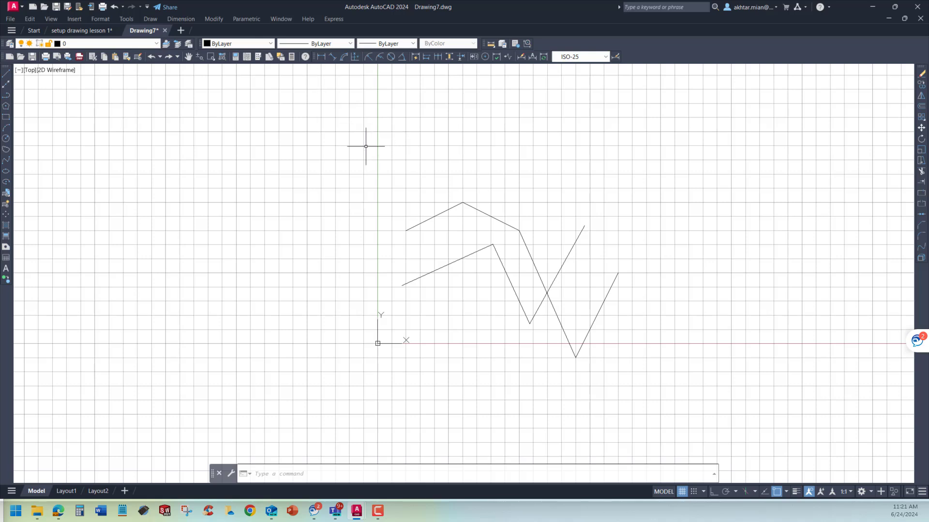
mouse_move(315, 58)
left_mouse_down()
mouse_move(313, 132)
mouse_move(286, 147)
left_mouse_up()
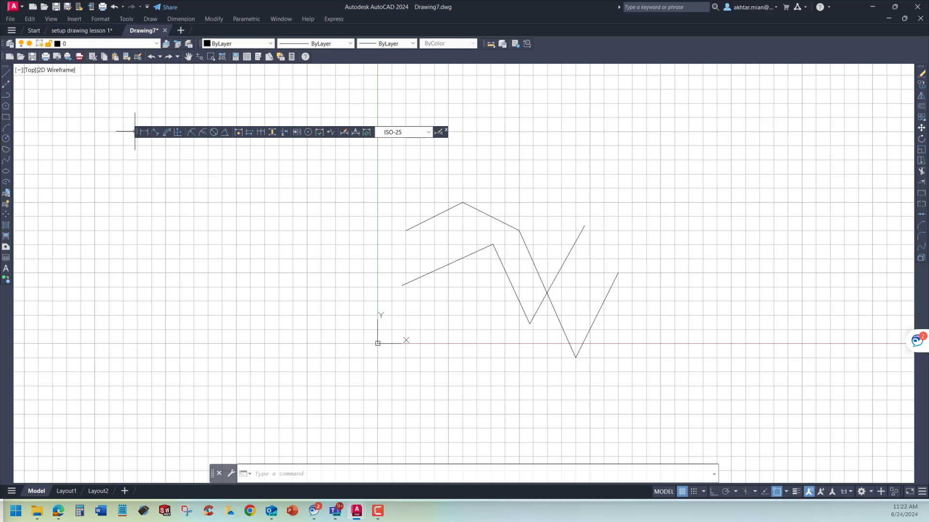
mouse_move(138, 131)
left_mouse_down()
mouse_move(272, 75)
mouse_move(279, 49)
left_mouse_up()
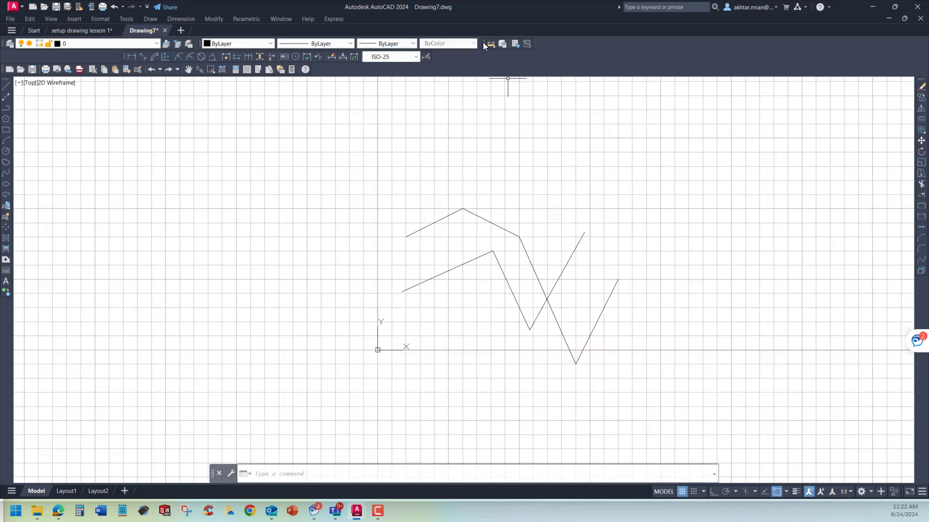
Float the Inquiry toolbar and dock it in the Dimension toolbar's row, and move the Dimension toolbar beside the Standard toolbar
left_click_drag(484, 45, 380, 127)
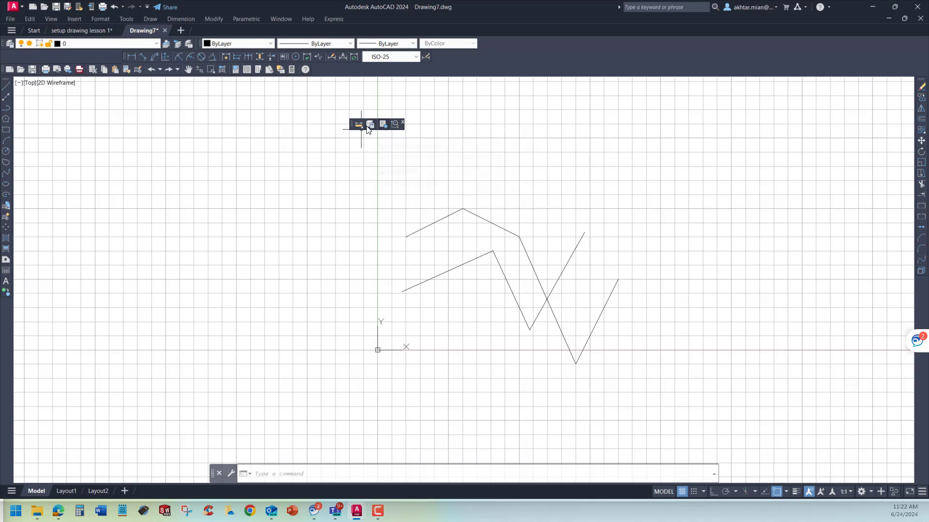
left_click_drag(351, 127, 468, 58)
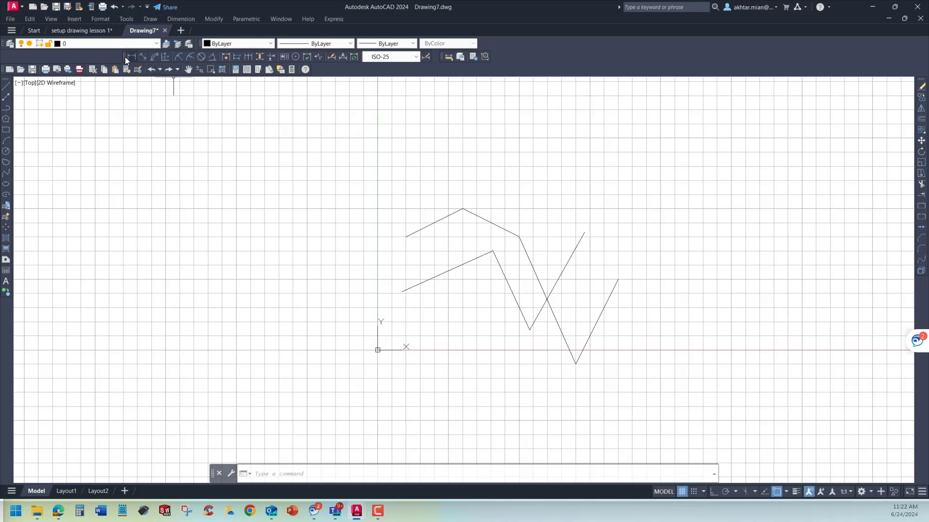
left_click_drag(125, 56, 319, 68)
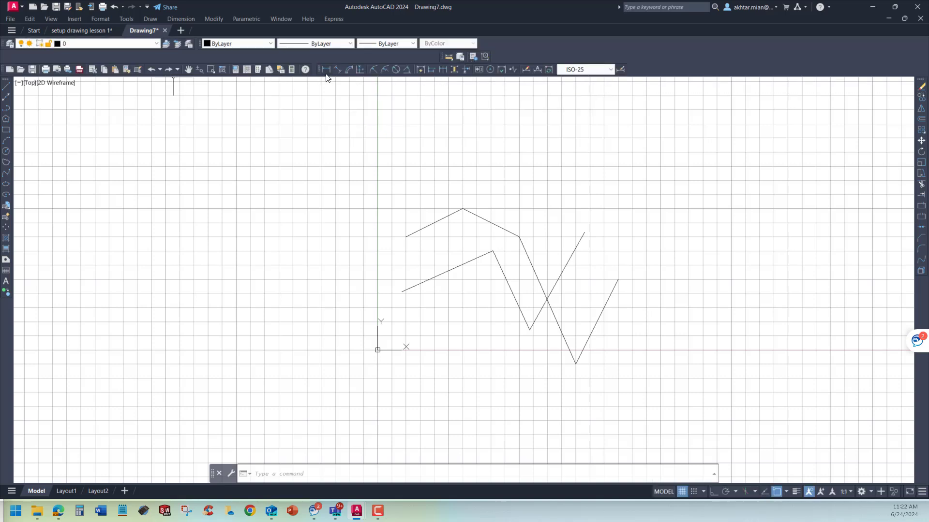
Review the properties of layer 0 in the Layer Properties Manager and close it
left_click(9, 44)
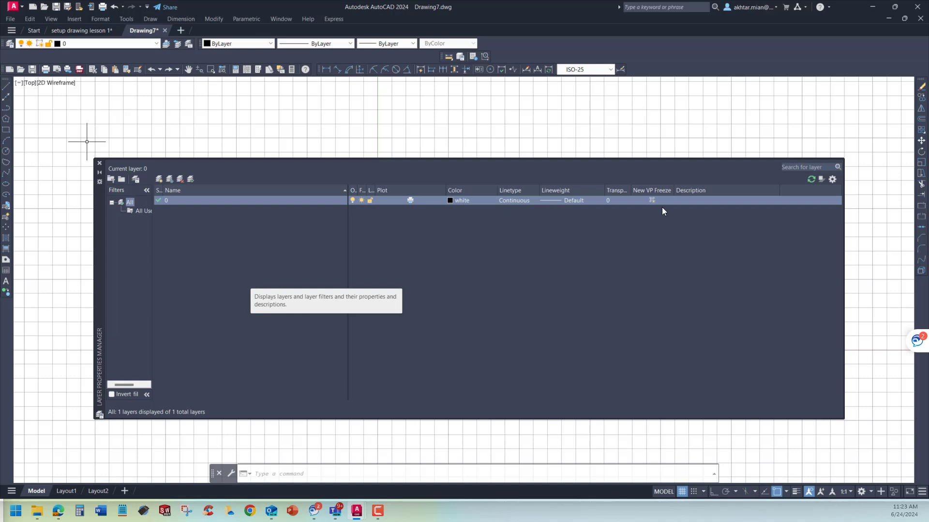
left_click(100, 164)
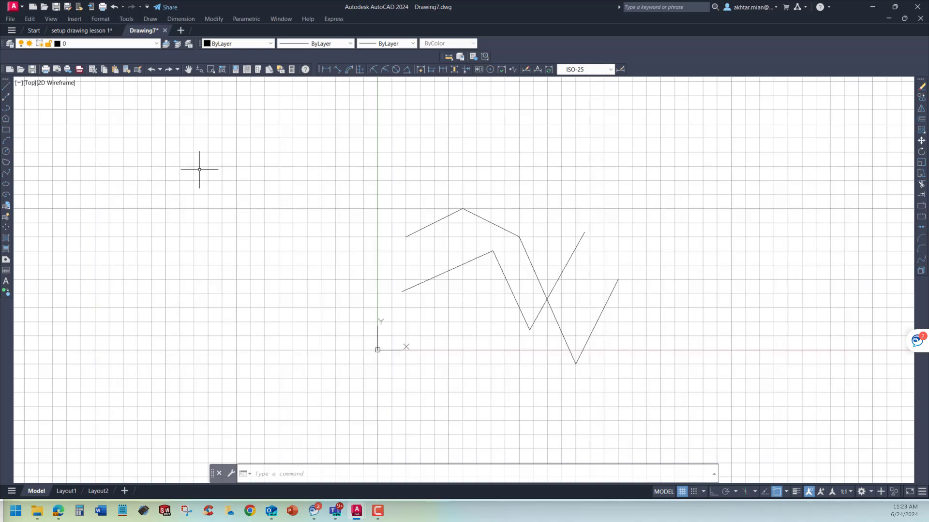
Switch to the "setup drawing lesson 1" drawing and turn on the grid over the whole floor plan
key("ctrl+Tab")
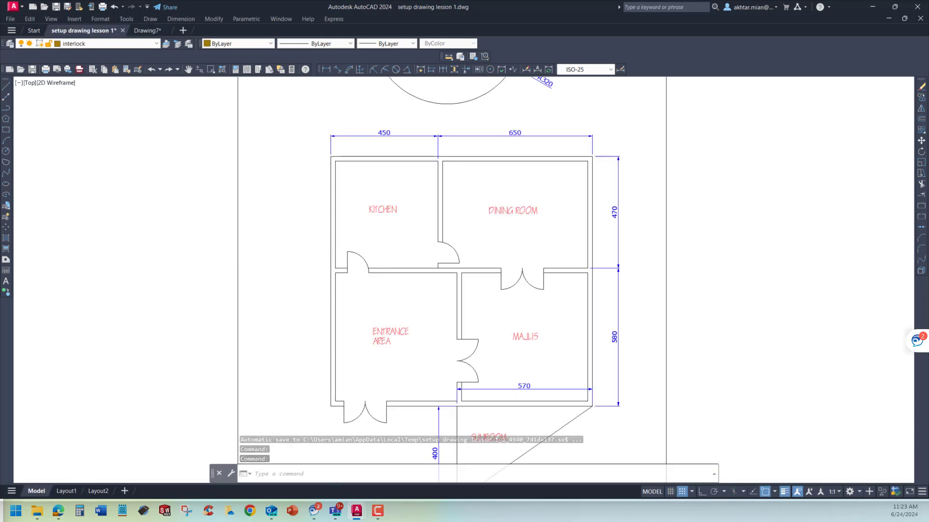
scroll(408, 262, "down", 4)
scroll(452, 265, "up", 4)
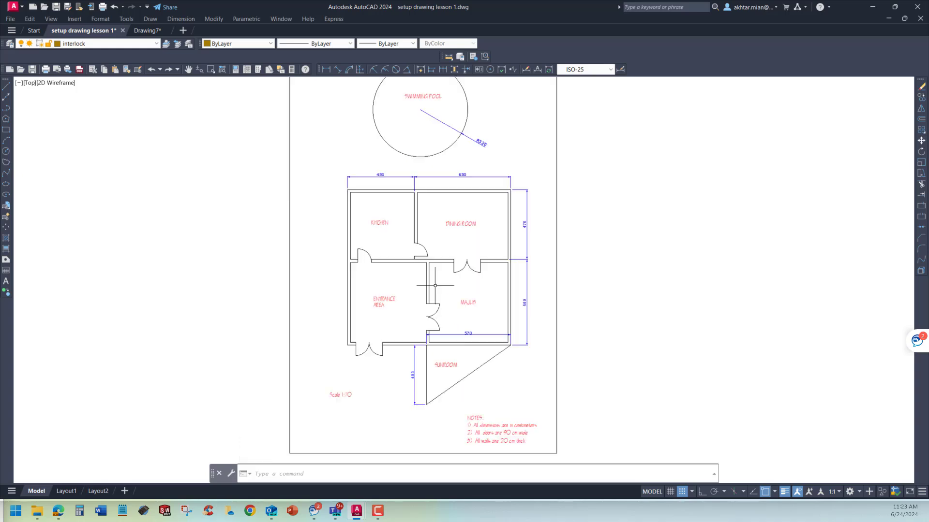
scroll(420, 300, "down", 4)
scroll(431, 283, "up", 4)
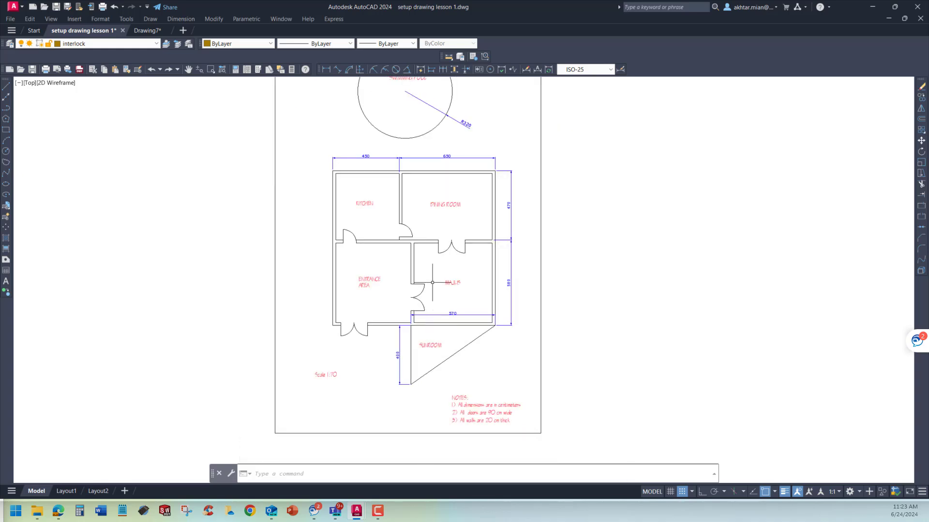
scroll(432, 280, "down", 4)
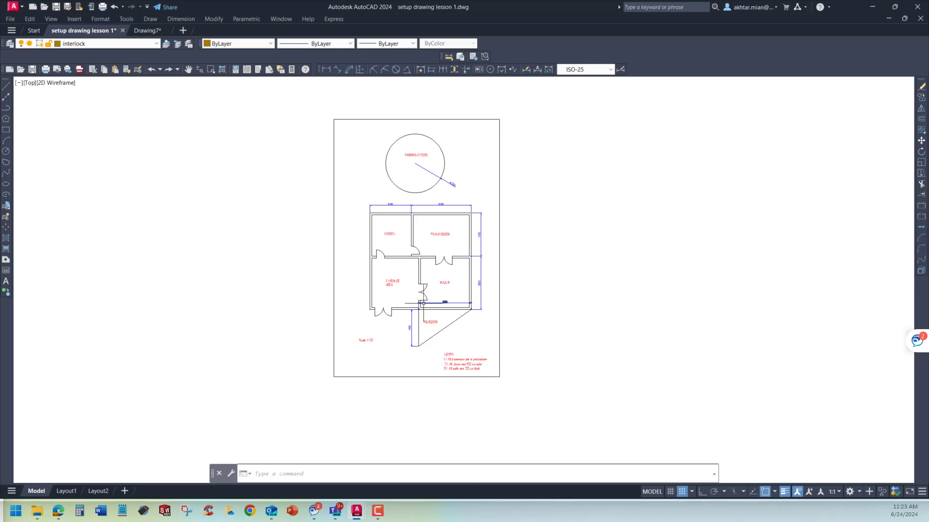
left_click(670, 492)
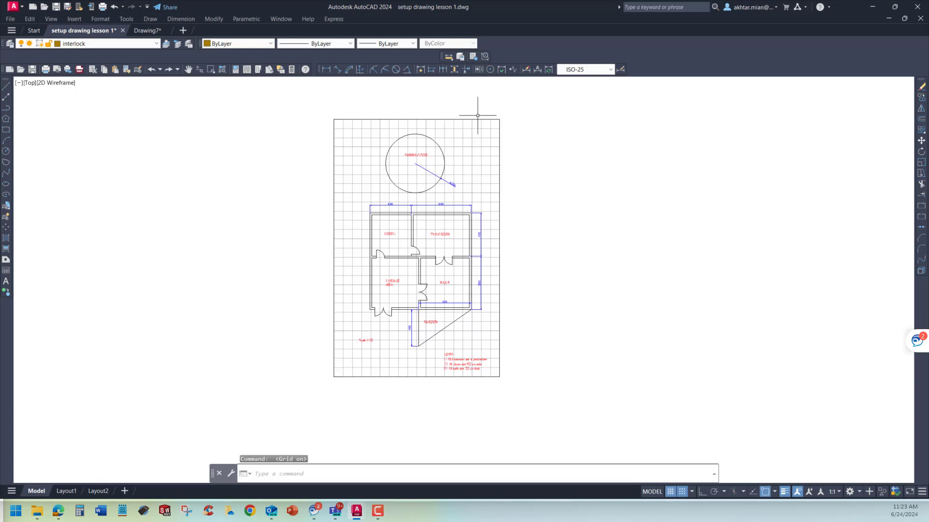
Examine the notes on dimension units, door width and wall thickness, and the grid around the sunroom
scroll(469, 368, "up", 8)
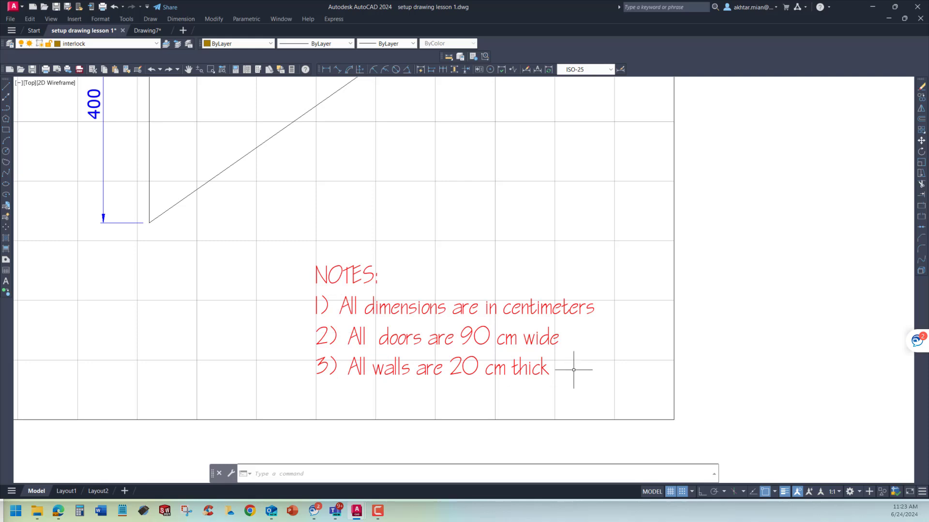
scroll(593, 347, "down", 4)
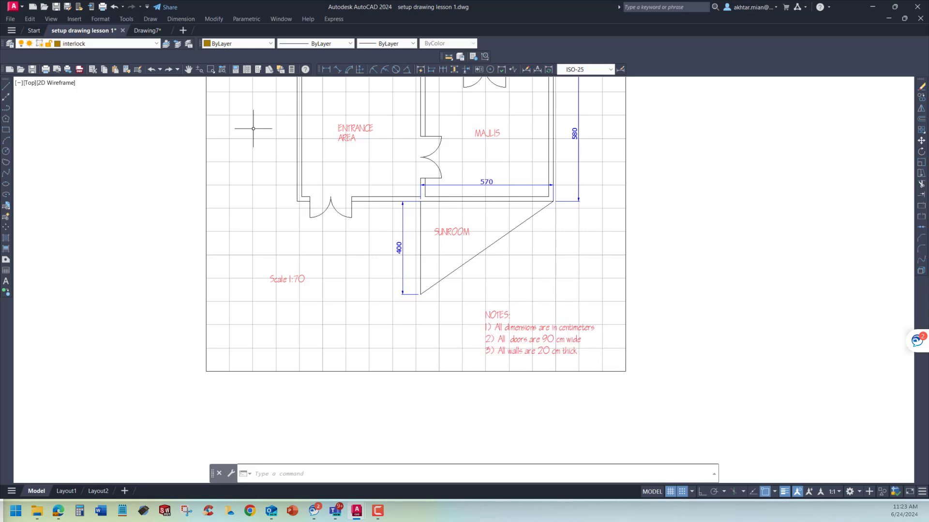
Set Drawing7's units to centimeters for inserted content with a decimal length precision of 0
left_click(146, 30)
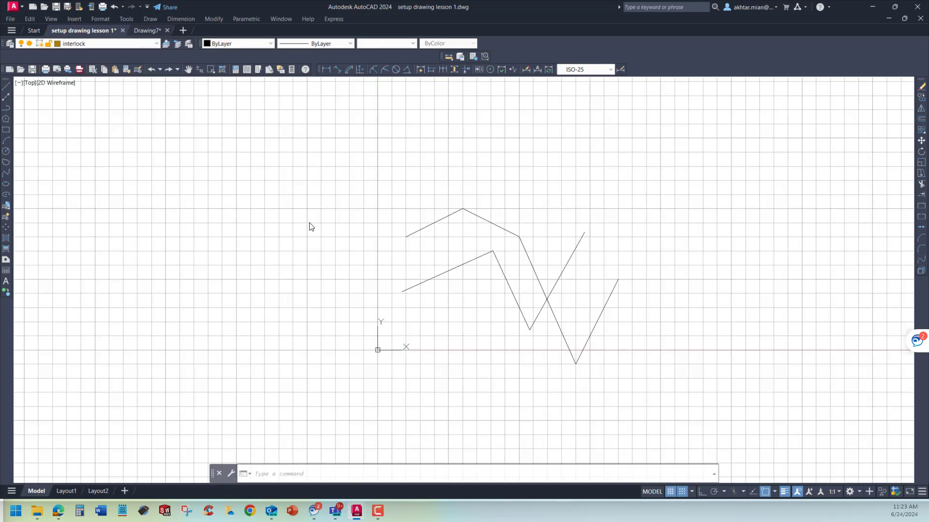
left_click(99, 20)
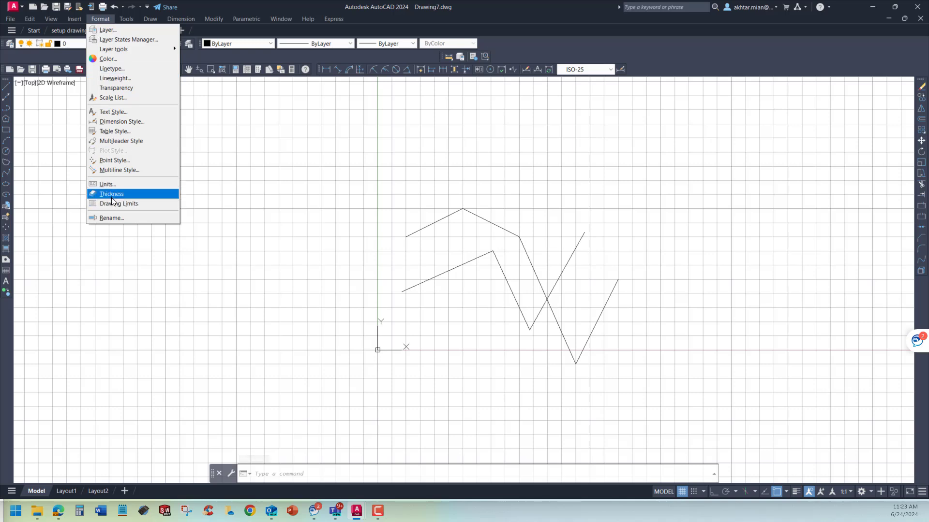
left_click(117, 185)
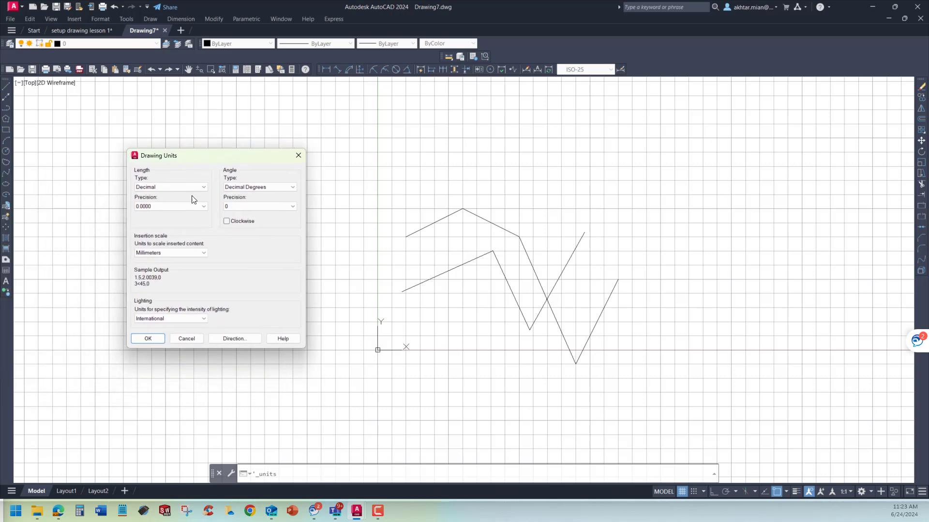
left_click(176, 252)
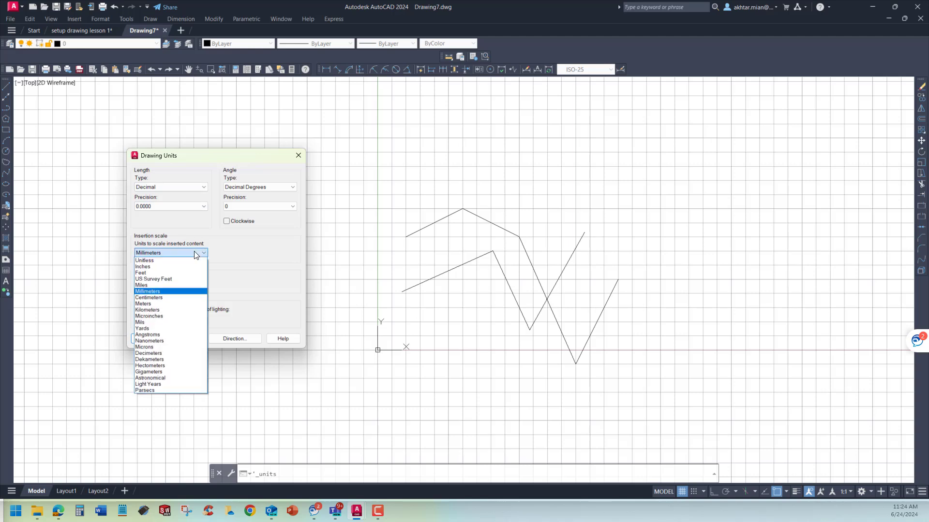
left_click(170, 299)
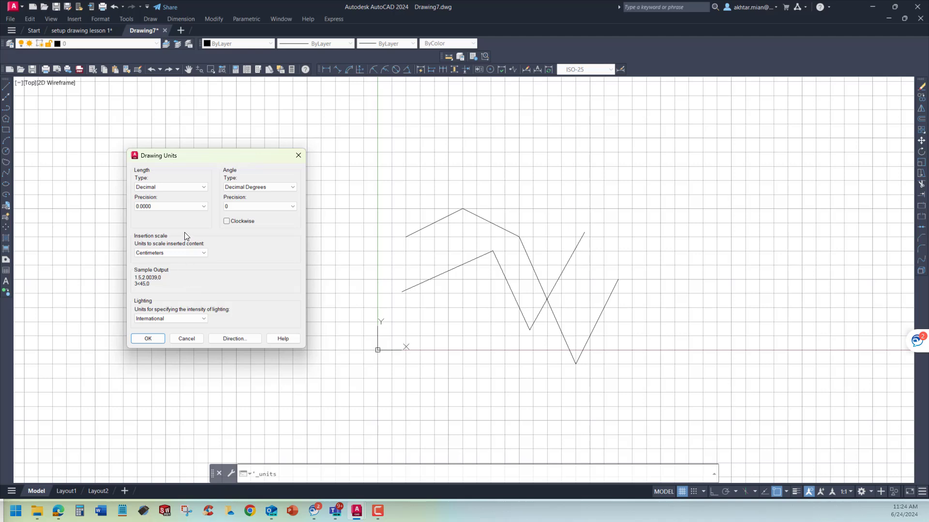
left_click(184, 206)
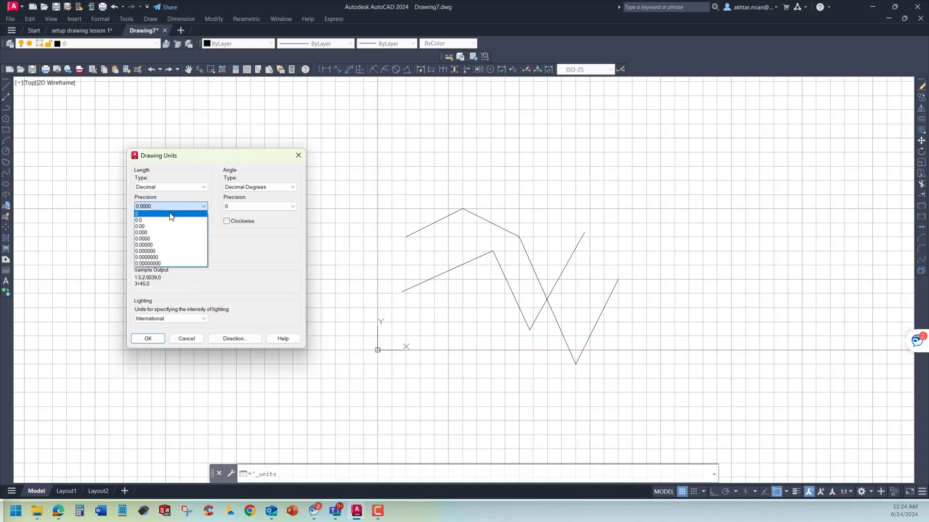
left_click(164, 214)
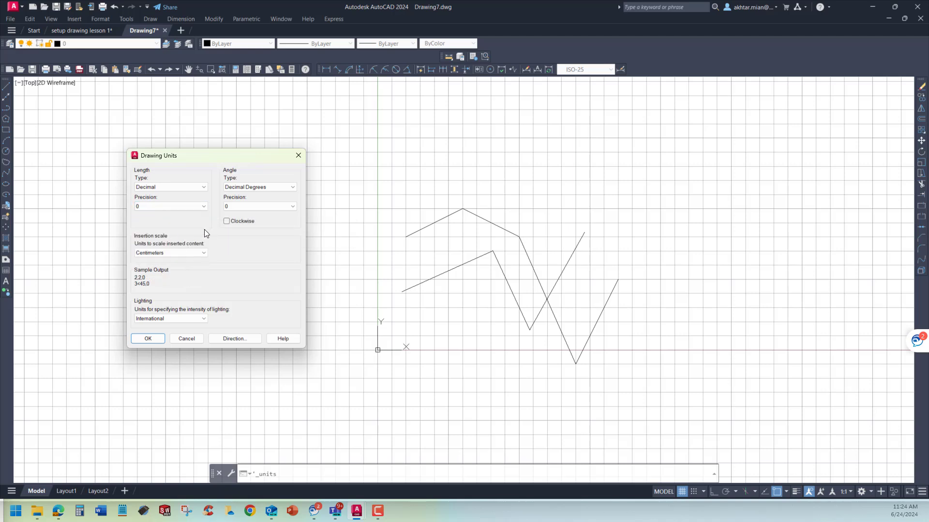
left_click(158, 341)
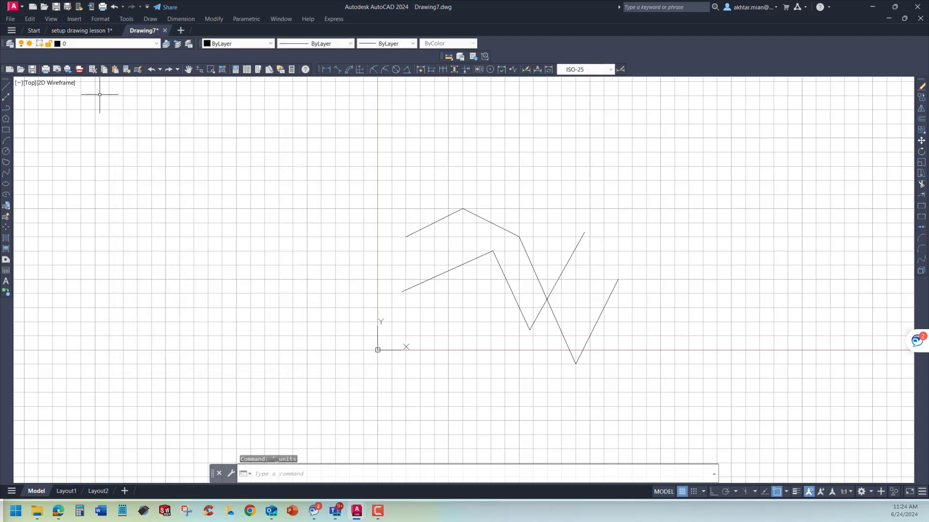
Switch to the "setup drawing lesson 1" drawing and examine the floor plan's dimensions, scale note and overall border
left_click(74, 32)
scroll(425, 197, "up", 4)
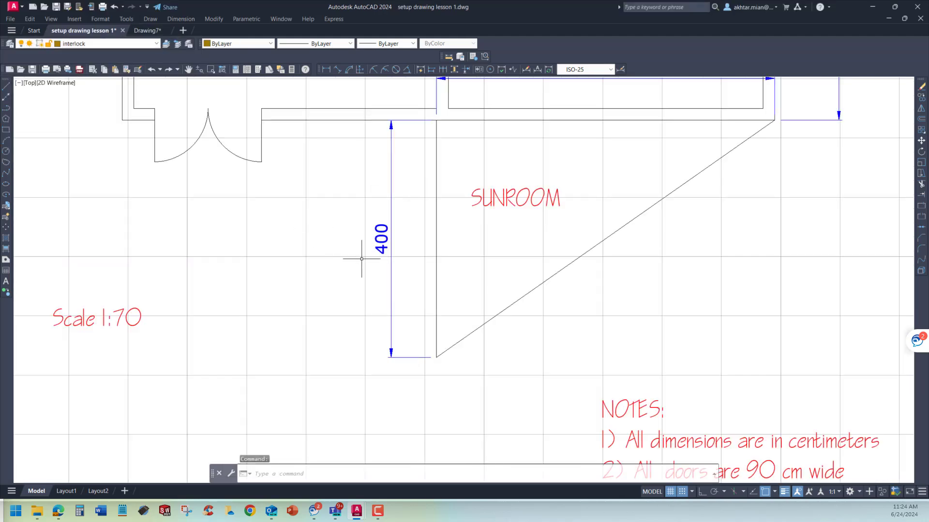
scroll(381, 323, "down", 4)
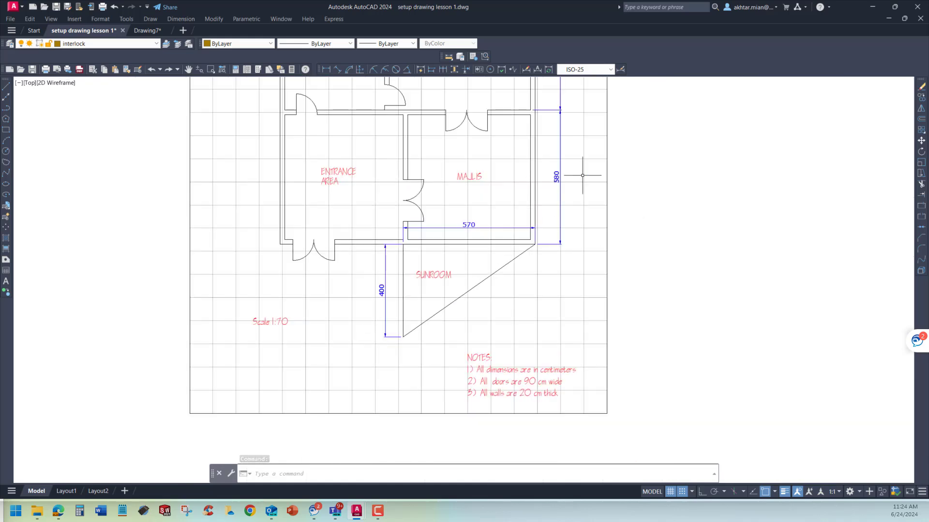
scroll(578, 162, "up", 5)
scroll(598, 290, "down", 5)
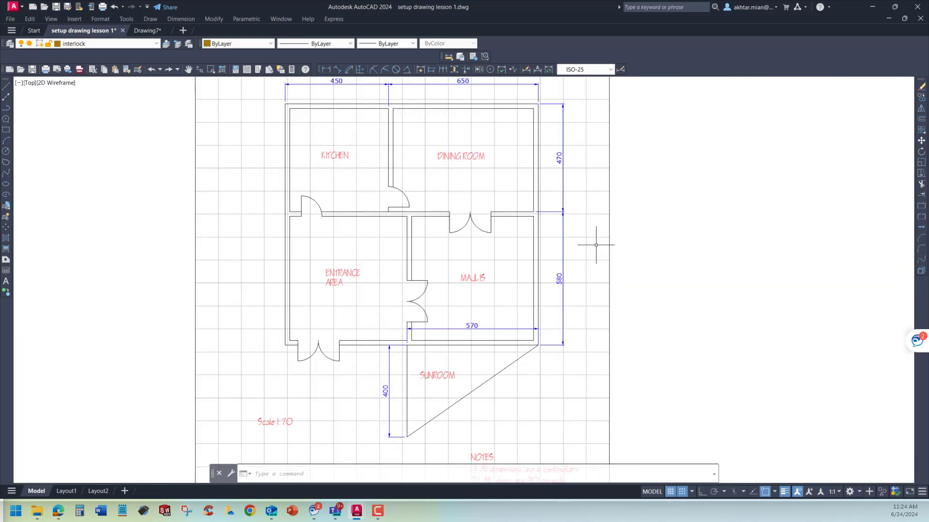
scroll(595, 245, "down", 2)
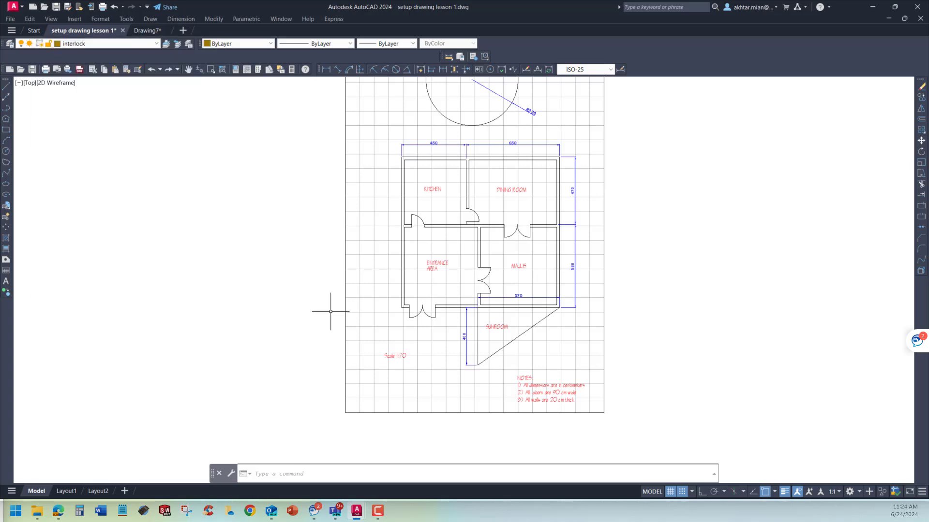
scroll(382, 410, "down", 2)
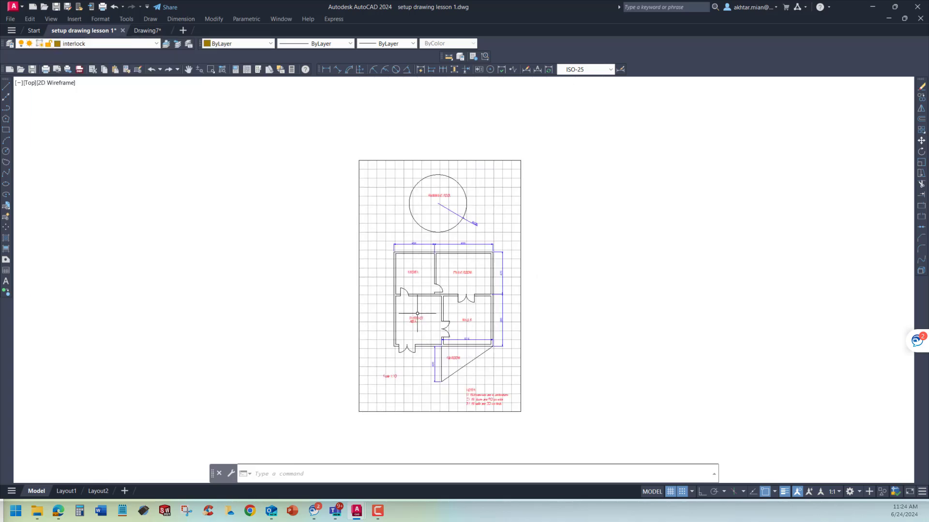
scroll(417, 313, "up", 2)
scroll(417, 313, "down", 2)
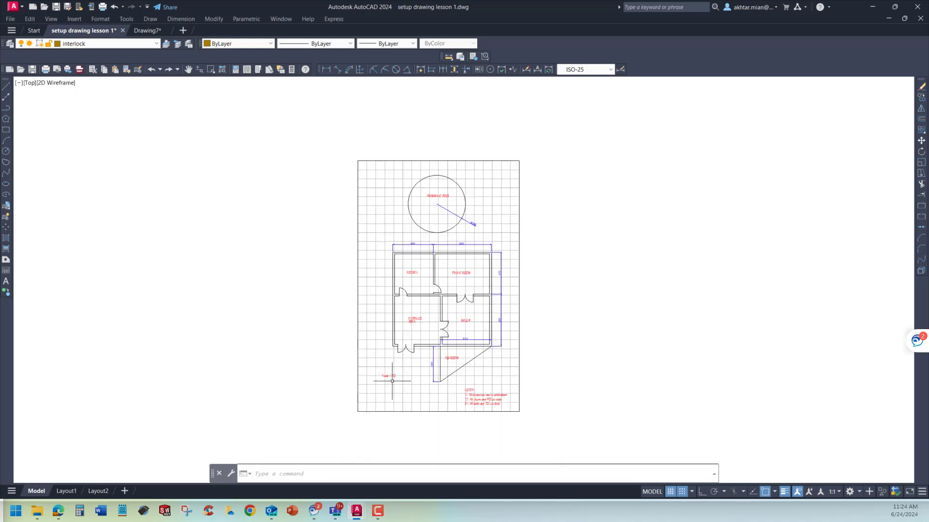
scroll(396, 358, "up", 2)
scroll(395, 358, "down", 2)
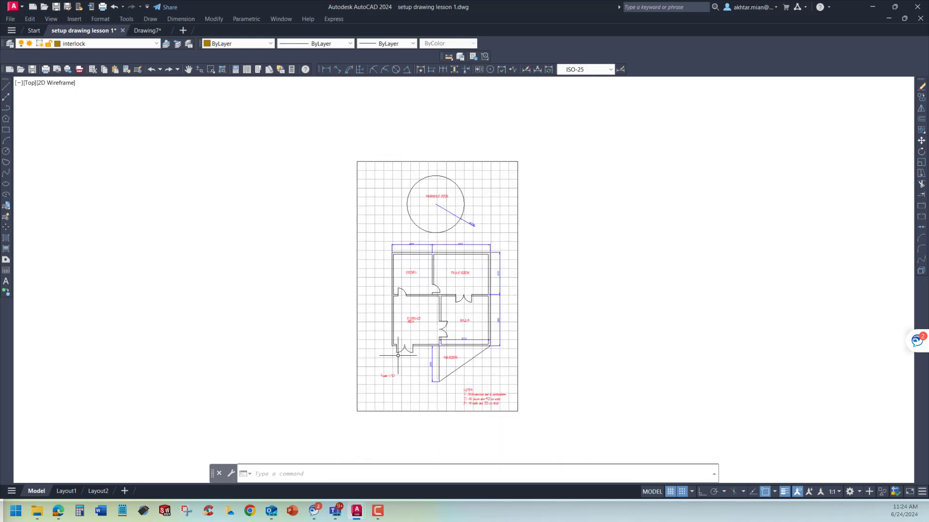
Toggle snap off and back on, and query the point 0,0 with the ID command
left_click(682, 493)
left_click(682, 494)
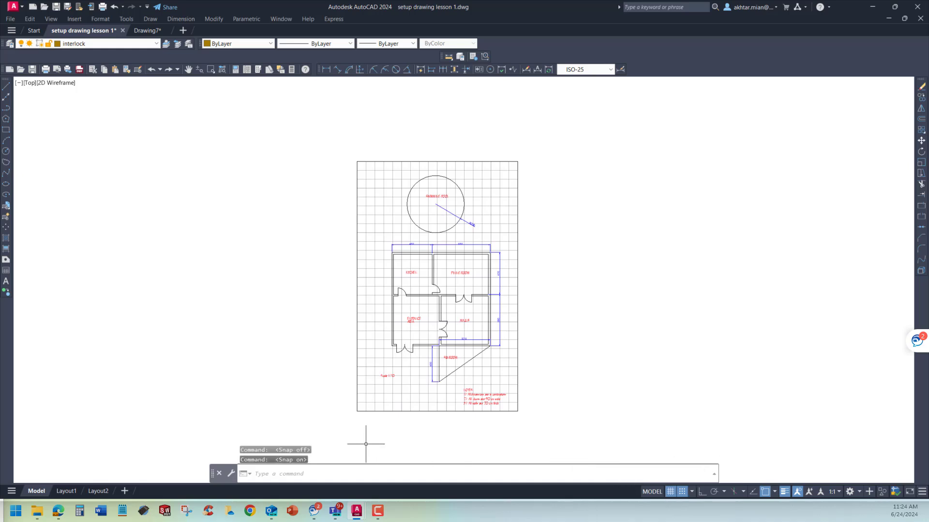
left_click(309, 477)
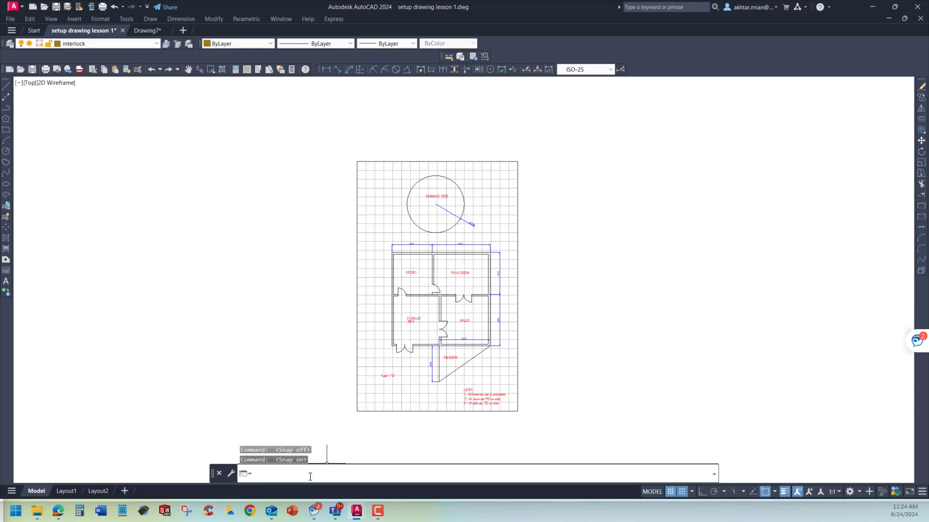
type("id")
key("Return")
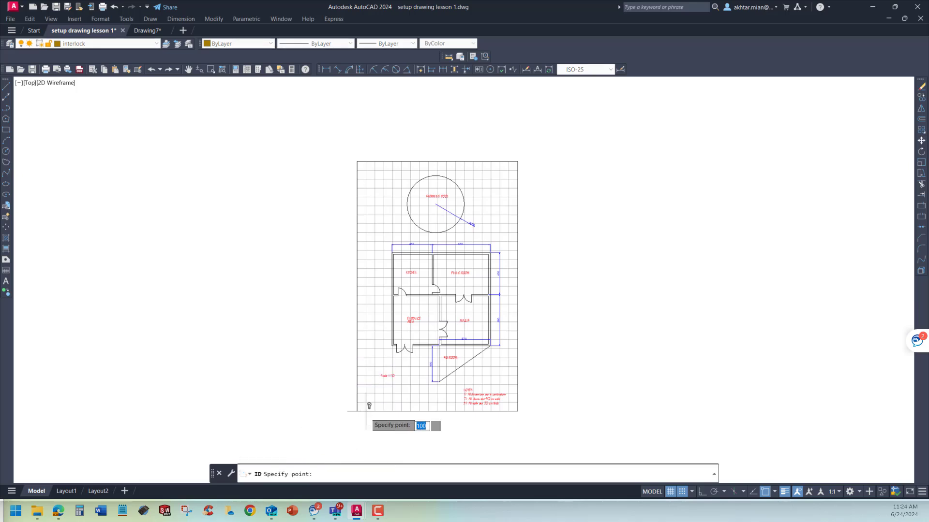
type("0,0")
key("Return")
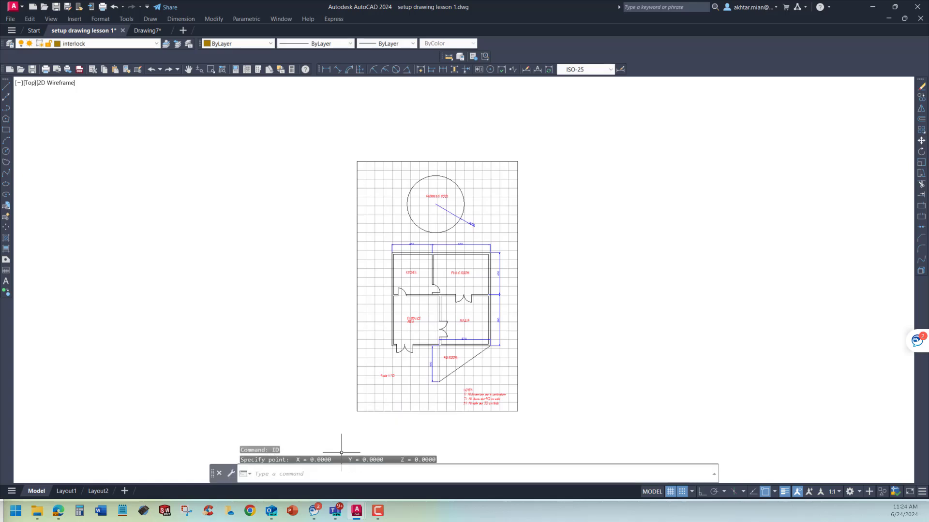
Query the coordinates of the upper-right corner of the plan's border with the ID command
left_click(313, 477)
type("i")
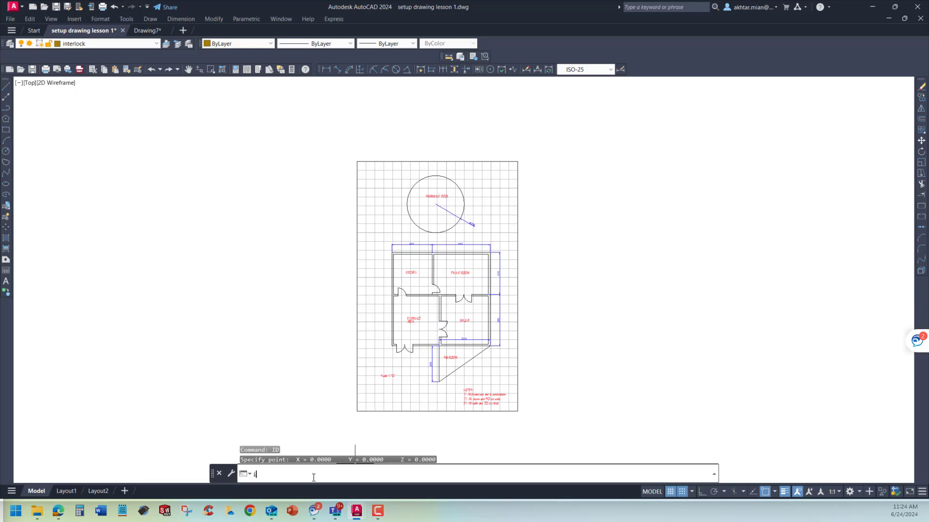
type("d")
key("Return")
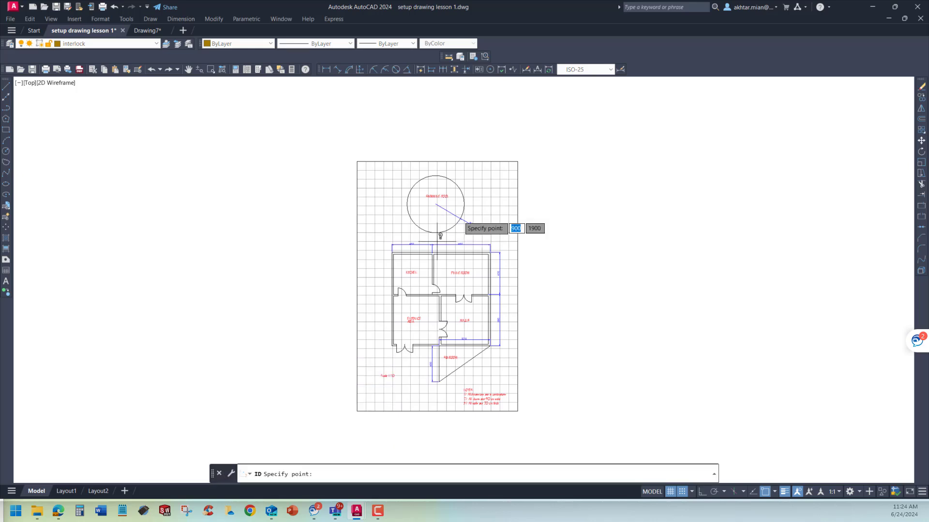
left_click(517, 161)
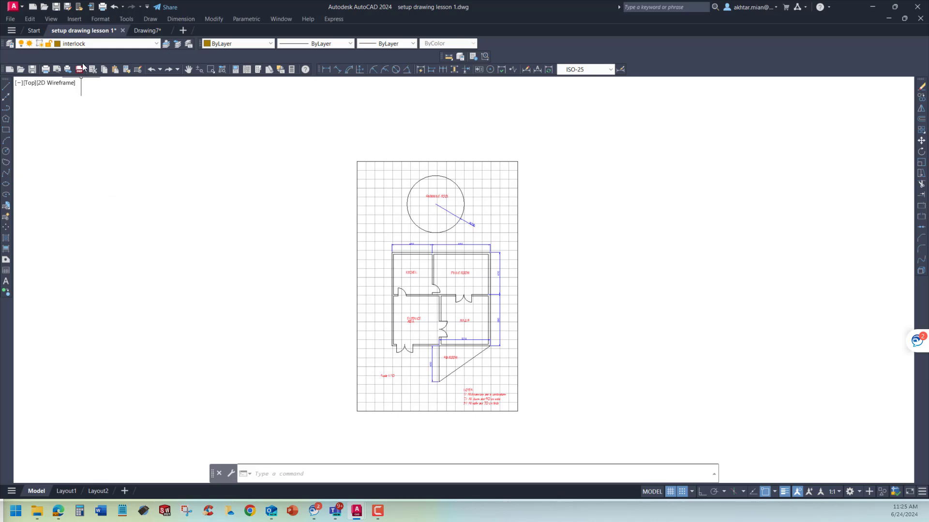
Set the drawing limits of Drawing7 from lower left corner 0,0 to upper right corner 1800,2800
left_click(150, 30)
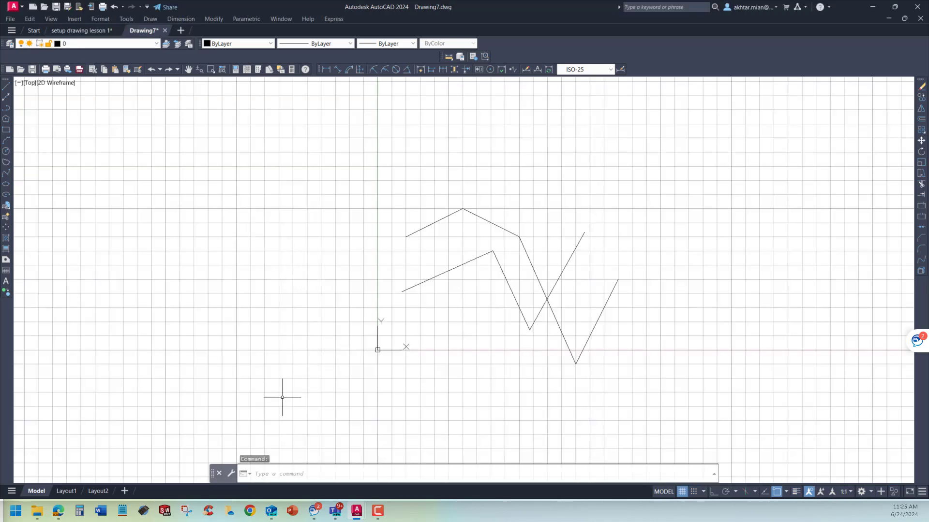
left_click(284, 476)
left_click(106, 19)
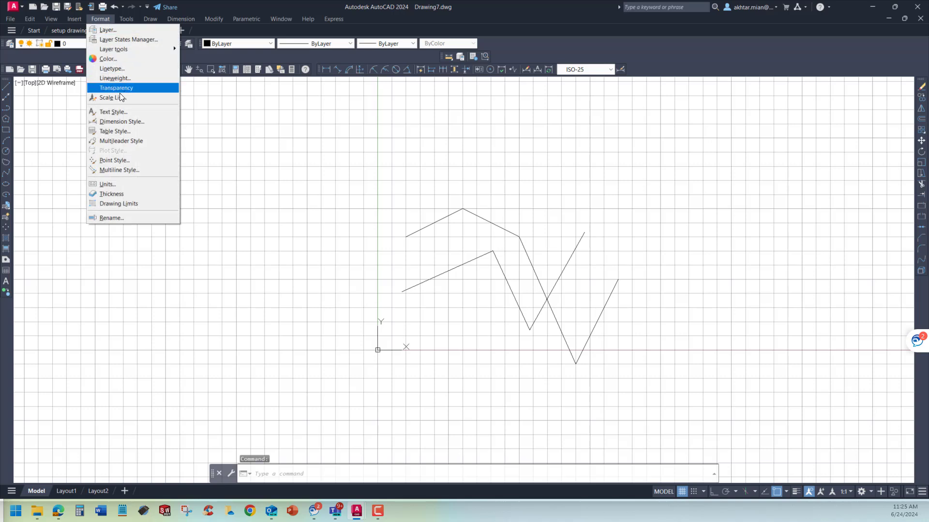
left_click(126, 203)
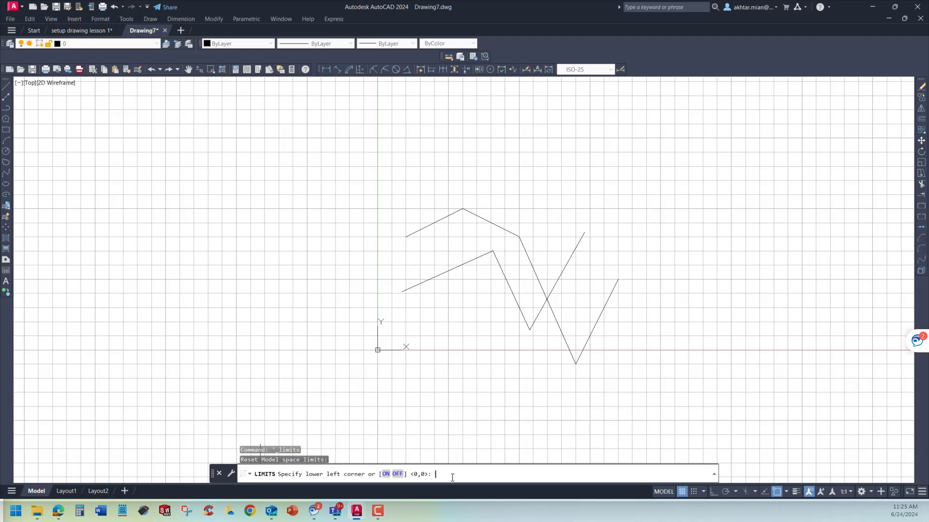
key("Return")
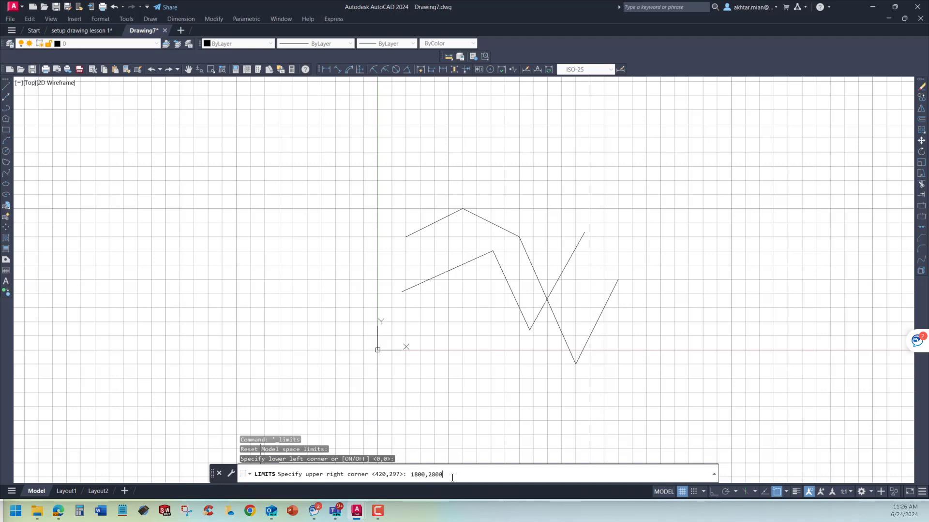
key("Return")
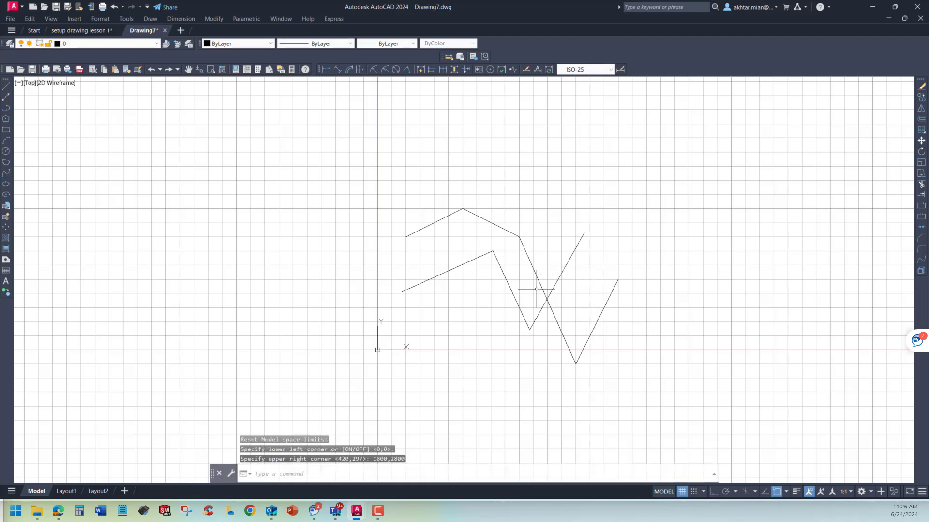
Turn off the display of the grid beyond the limits in the drafting settings and inspect the full limits area
scroll(389, 338, "down", 4)
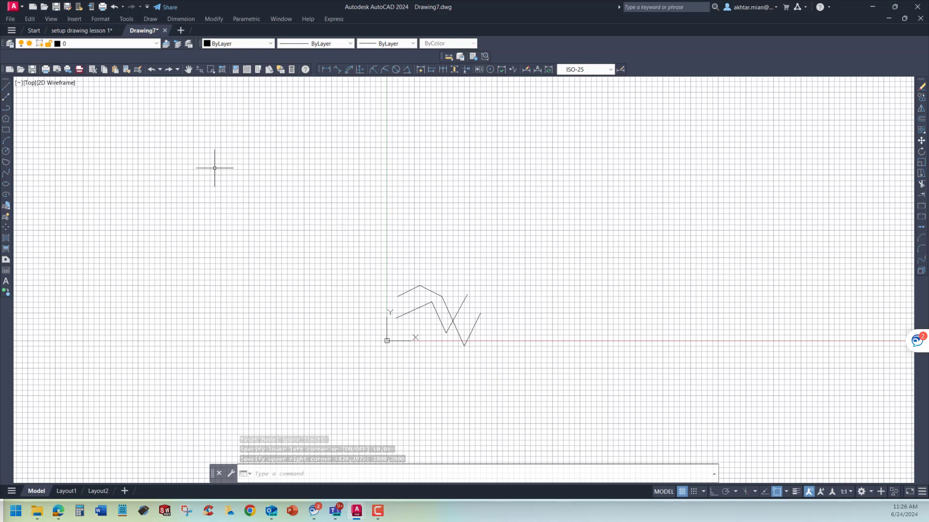
left_click(123, 18)
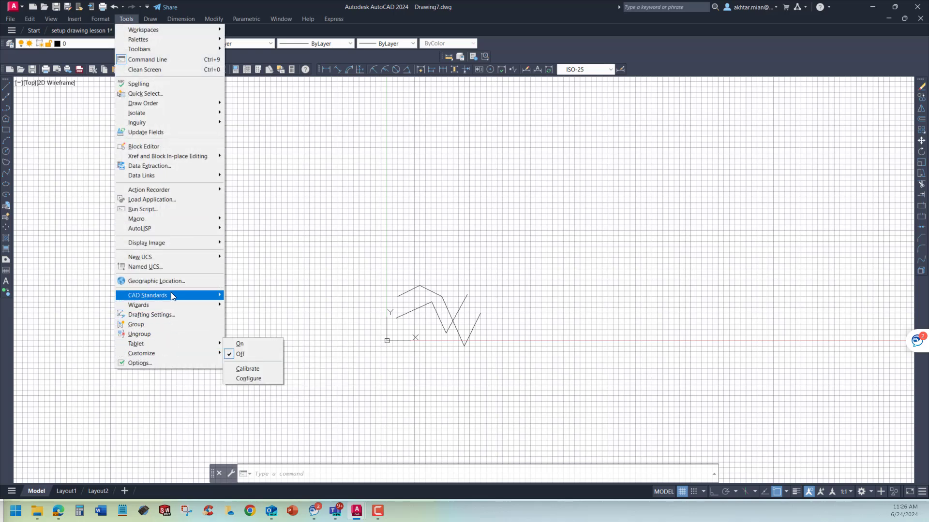
left_click(167, 313)
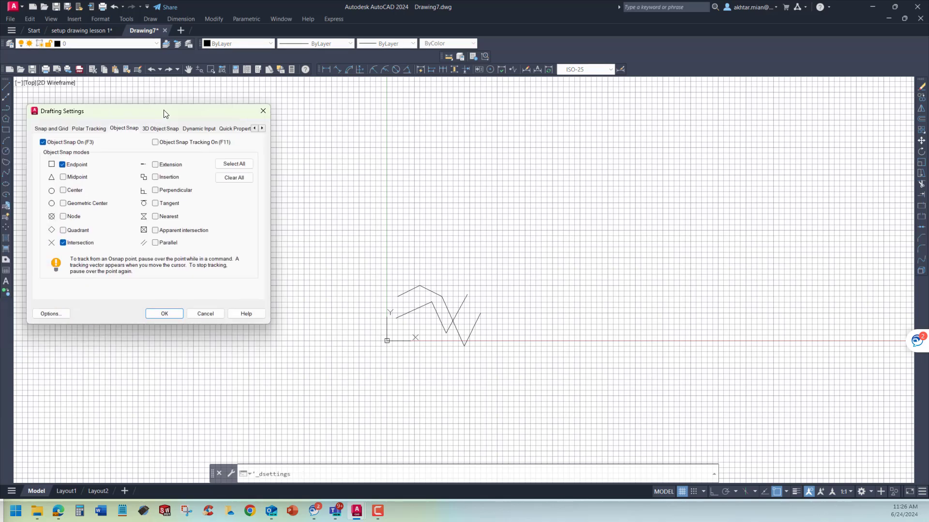
left_click_drag(164, 109, 256, 106)
left_click(167, 126)
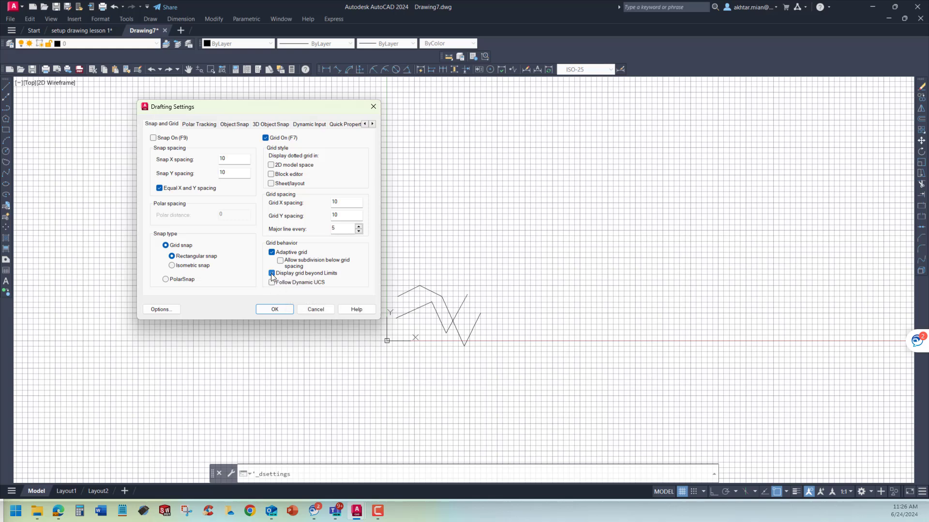
left_click(275, 309)
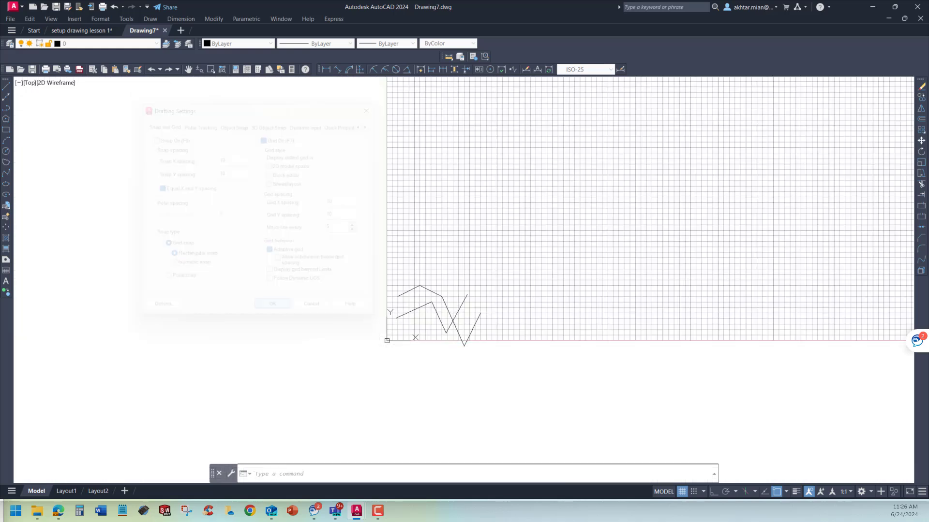
scroll(255, 322, "down", 5)
scroll(255, 323, "down", 4)
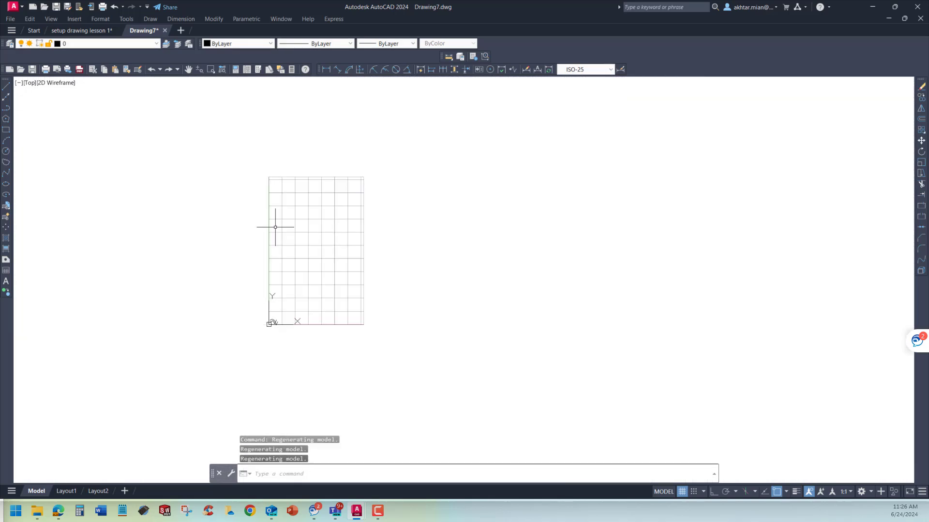
scroll(271, 176, "up", 5)
scroll(344, 134, "down", 2)
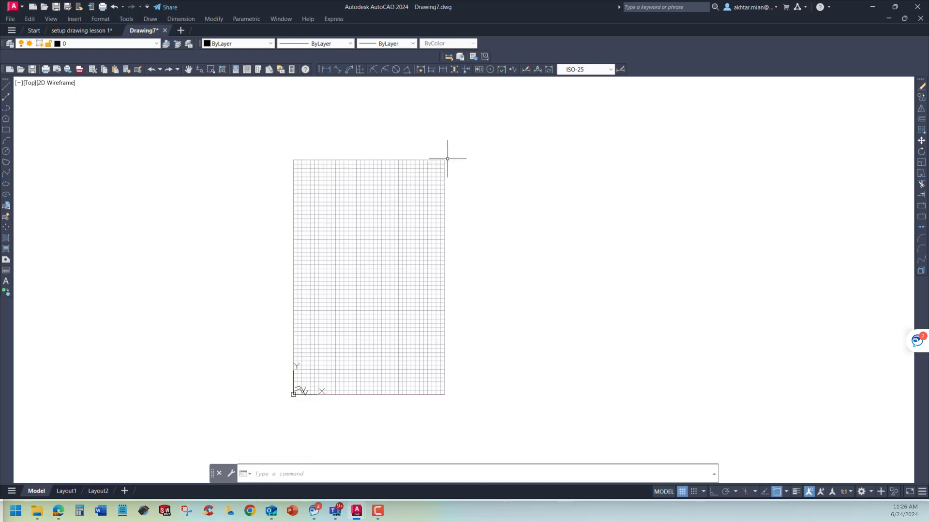
scroll(298, 387, "up", 5)
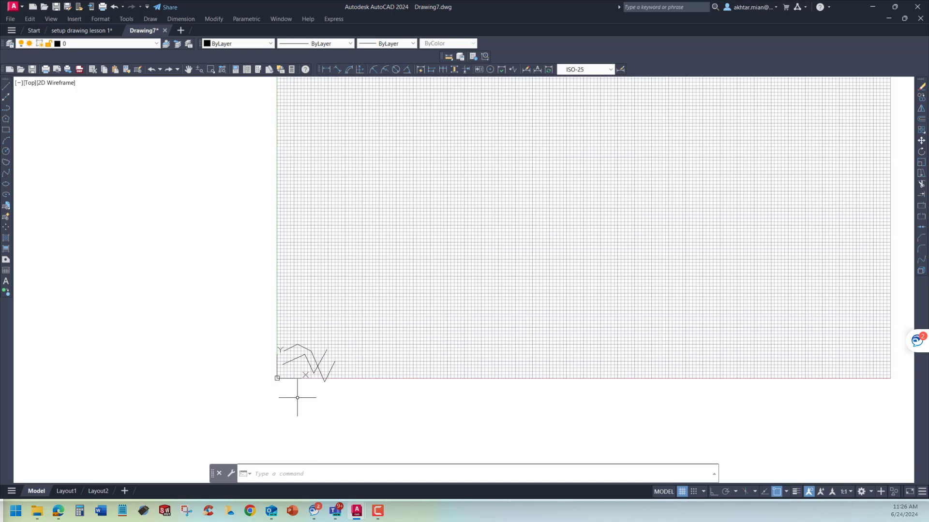
Erase all the stray test lines near the origin of Drawing7
left_click(237, 284)
left_click(383, 406)
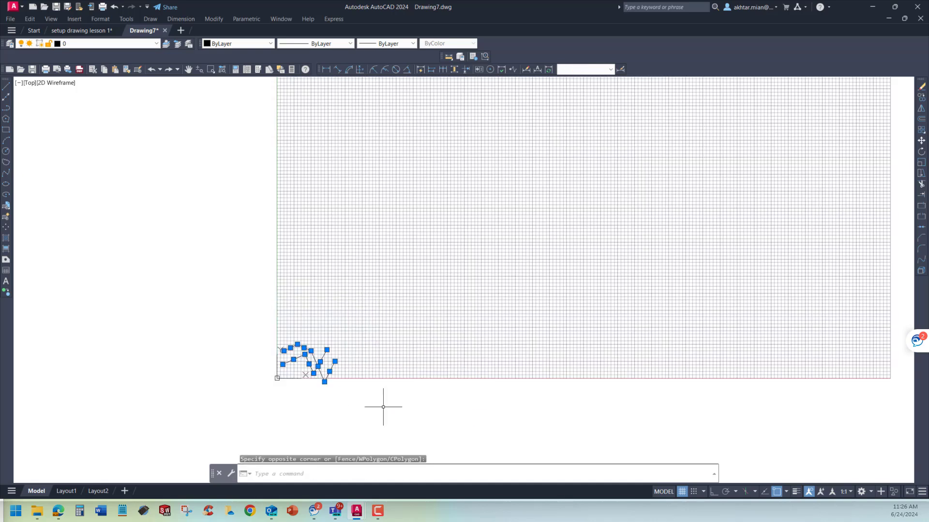
key("Delete")
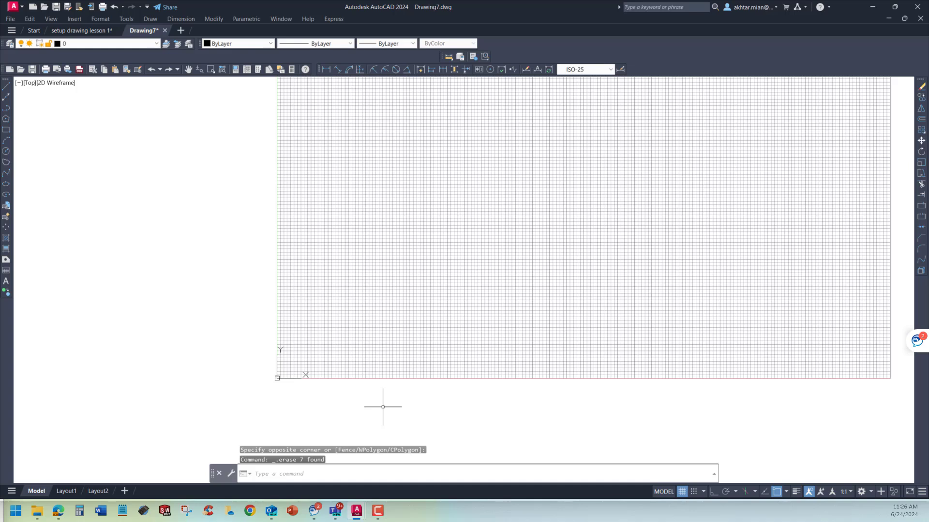
Examine the grid-covered limits area of Drawing7, including its corner at the origin
scroll(323, 304, "down", 5)
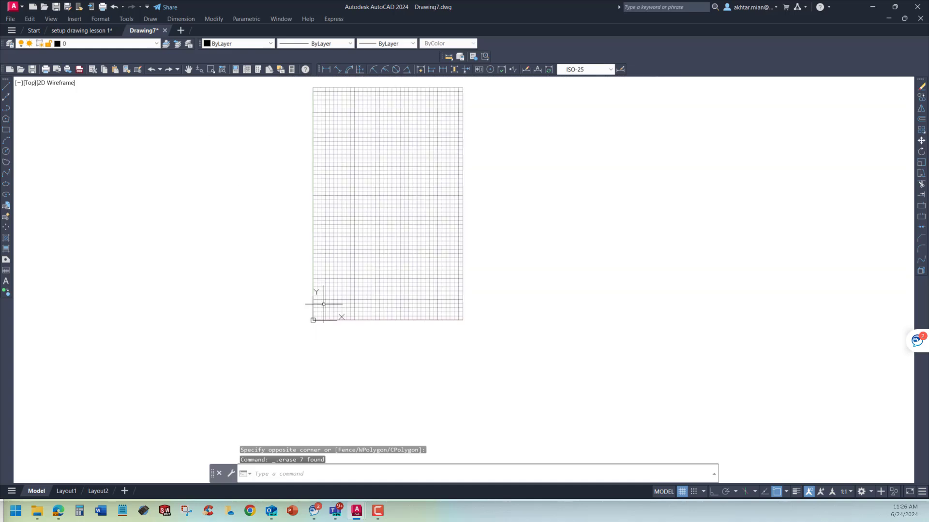
scroll(324, 310, "down", 2)
scroll(353, 196, "up", 4)
scroll(354, 194, "down", 2)
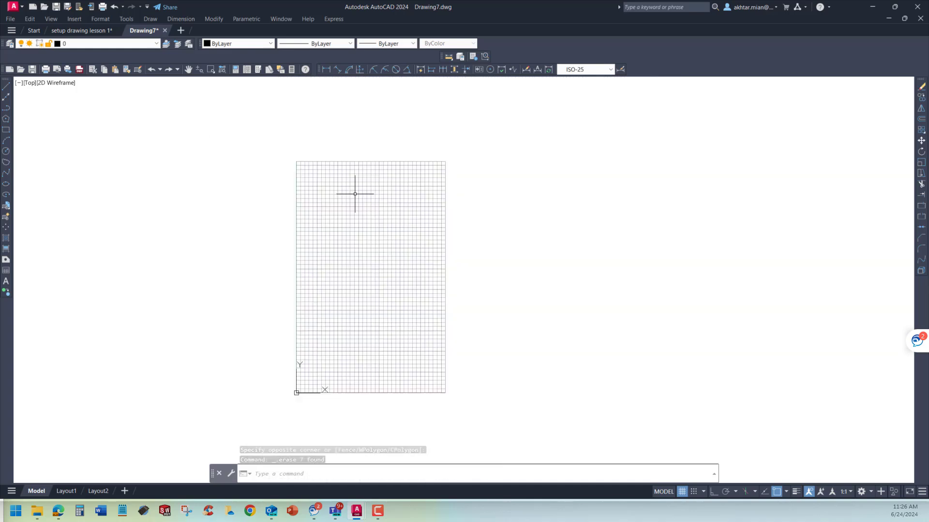
scroll(355, 194, "down", 2)
scroll(320, 245, "up", 2)
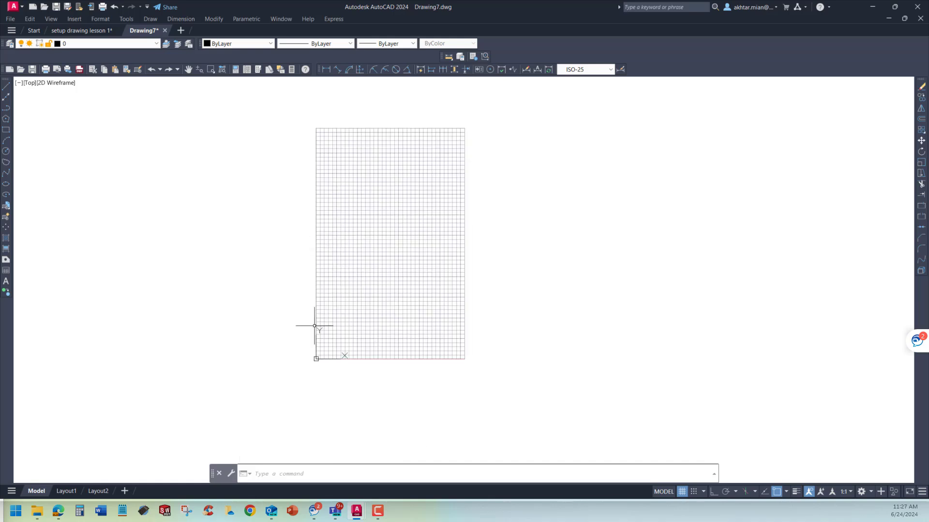
scroll(324, 350, "up", 4)
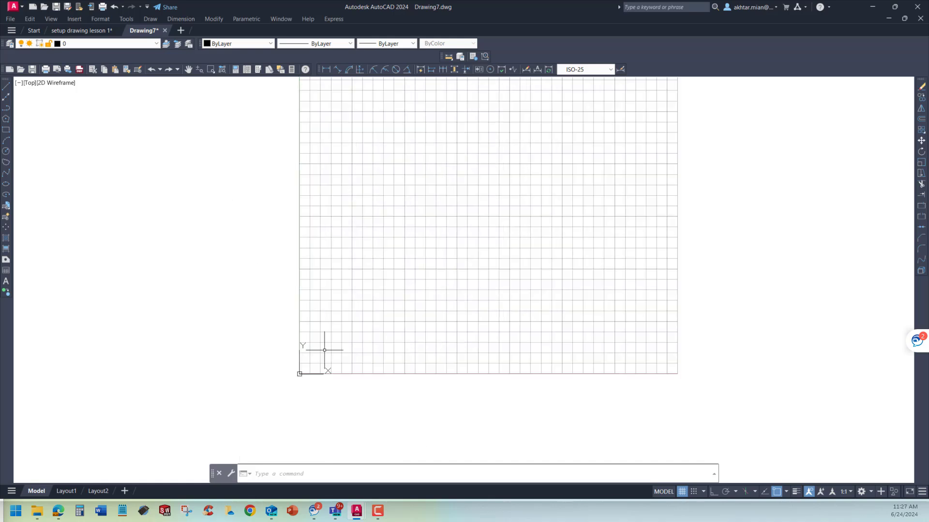
scroll(324, 350, "down", 2)
scroll(250, 409, "up", 2)
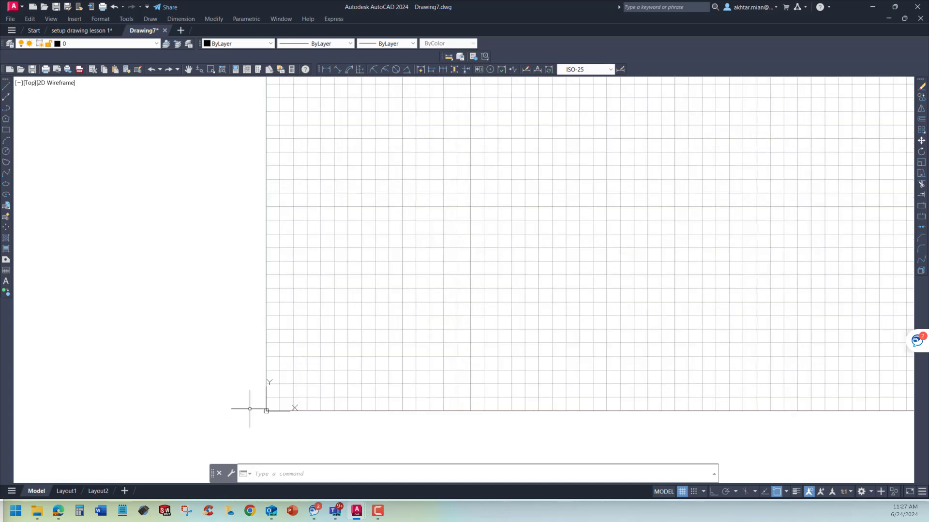
Turn snap off in Drawing7 and review the snap and grid options in the drafting settings
left_click(127, 18)
left_click(180, 314)
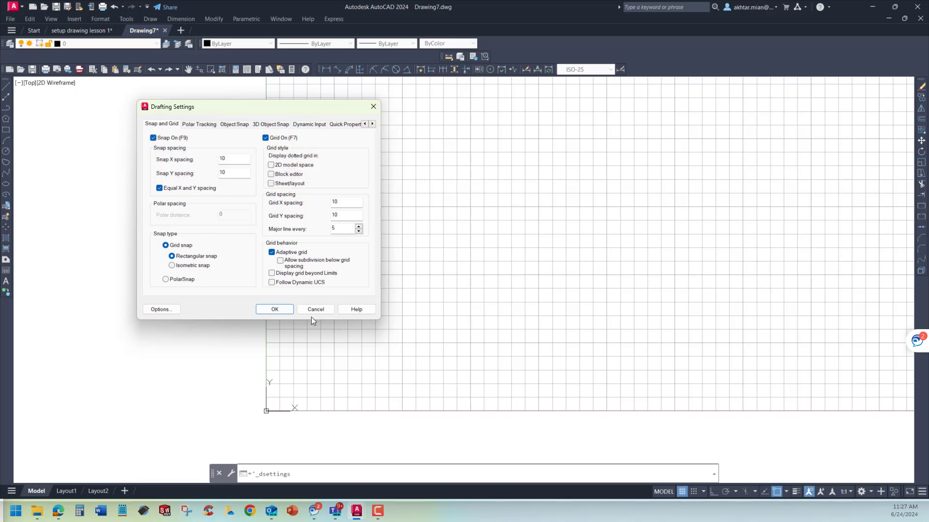
left_click(282, 312)
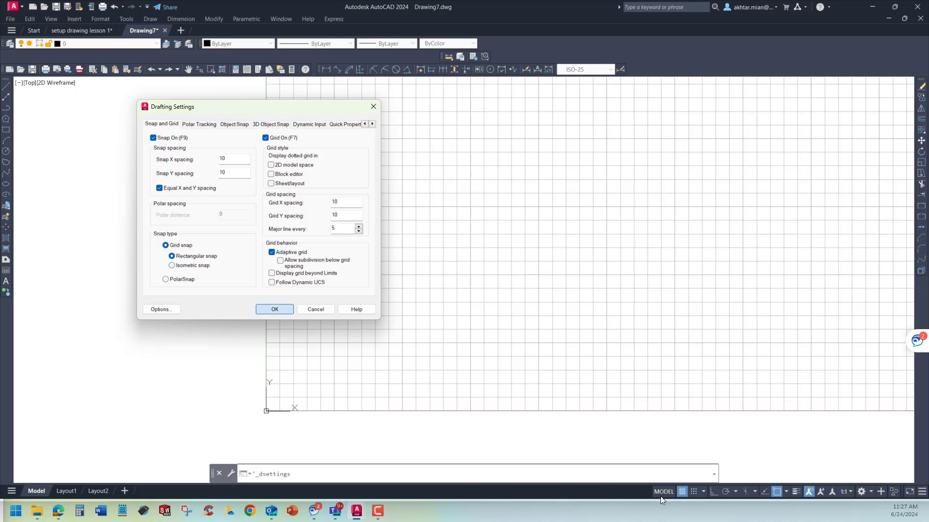
left_click(693, 493)
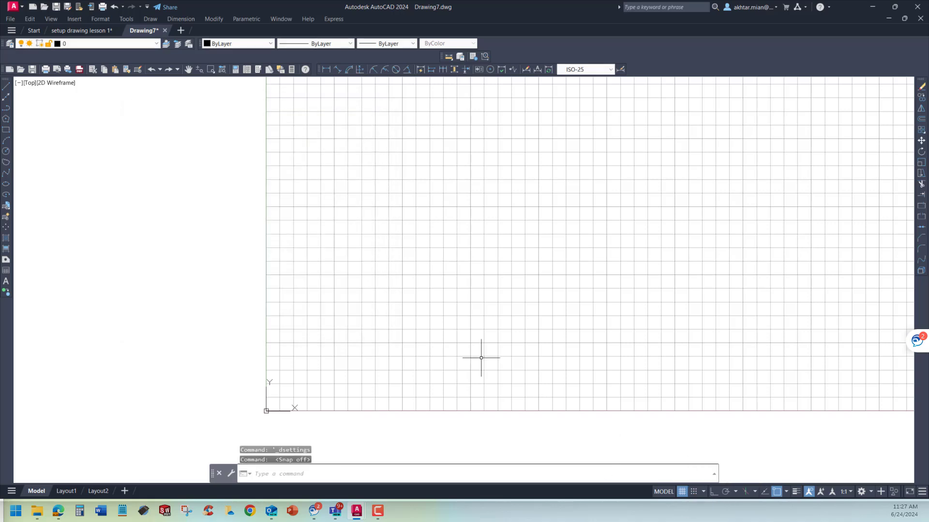
left_click(128, 19)
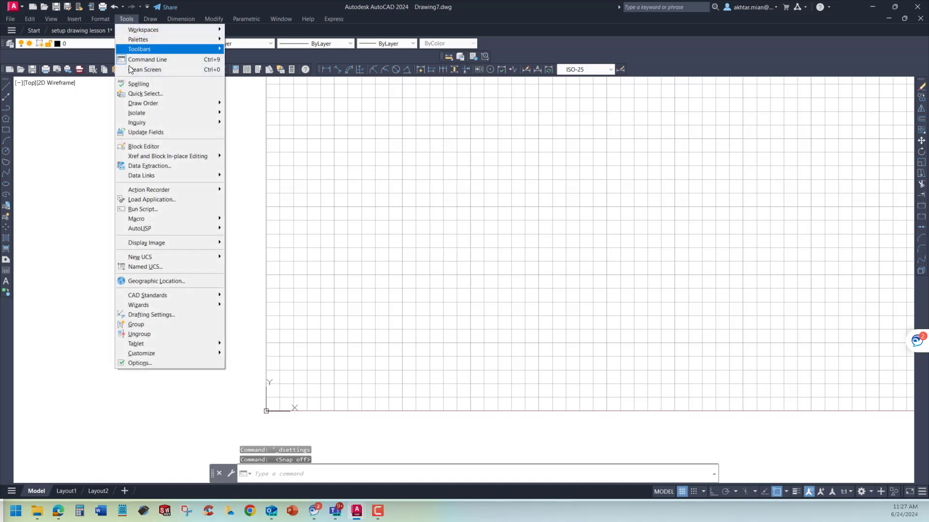
left_click(140, 315)
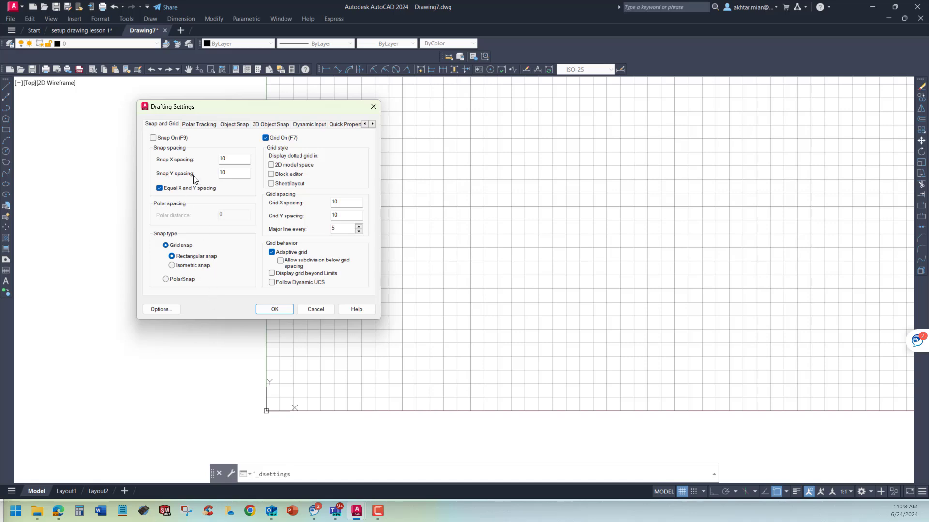
left_click(283, 310)
scroll(279, 343, "down", 2)
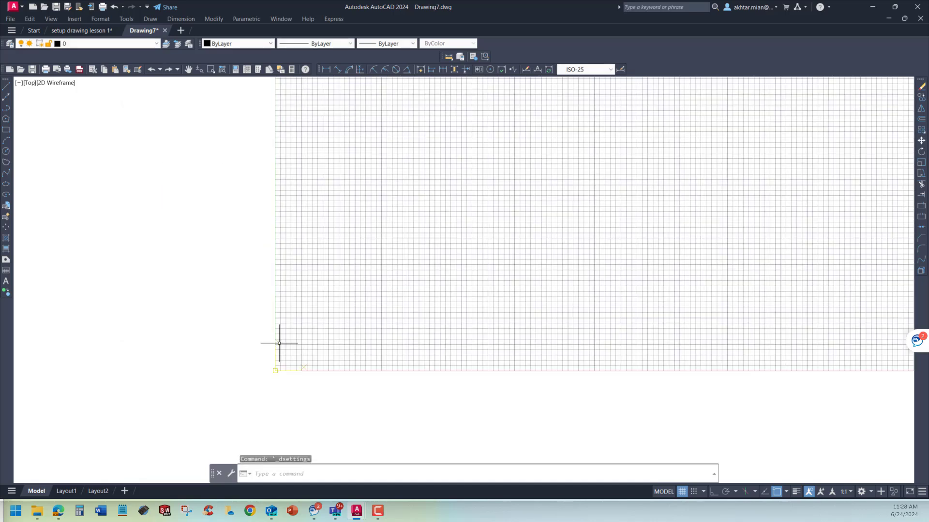
scroll(262, 356, "down", 2)
scroll(235, 369, "down", 1)
scroll(272, 201, "up", 2)
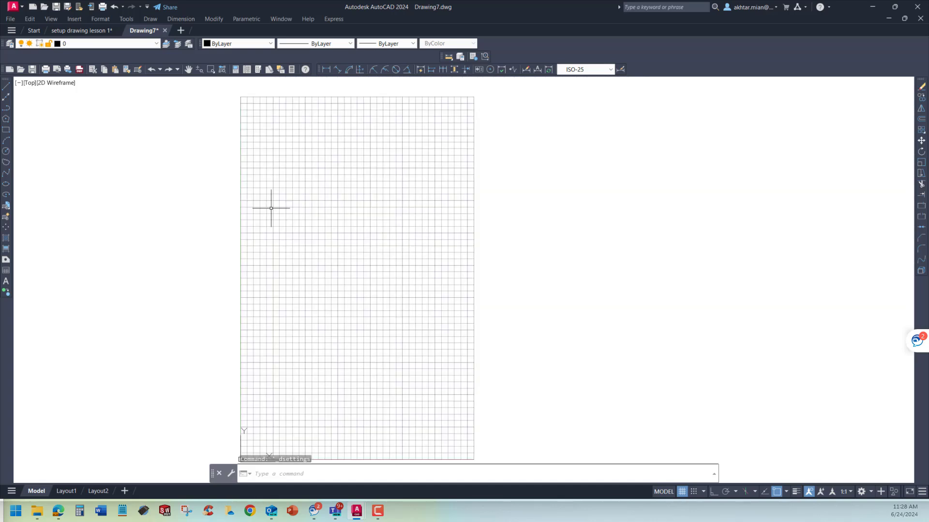
key("F7")
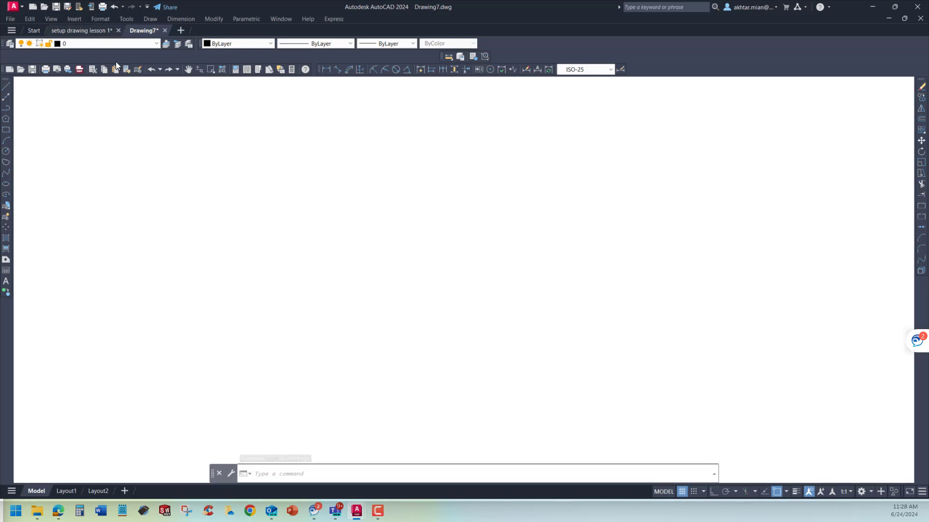
Switch to setup drawing lesson 1, turn off its grid and snap, and view the house plan with its border
left_click(81, 30)
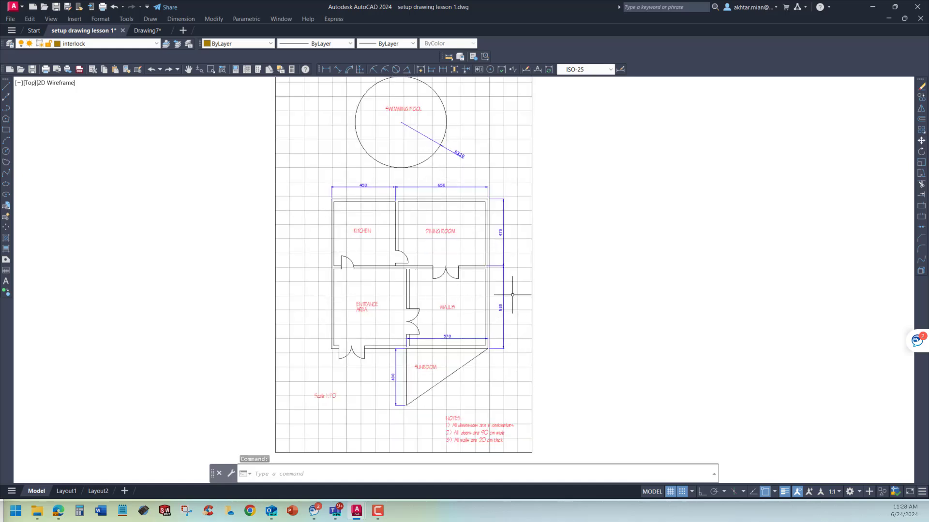
scroll(512, 294, "up", 2)
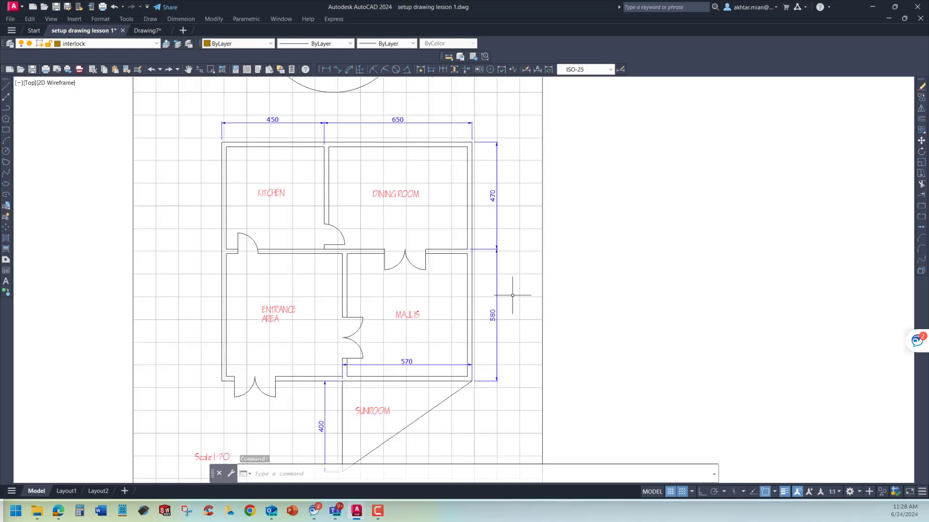
left_click(670, 492)
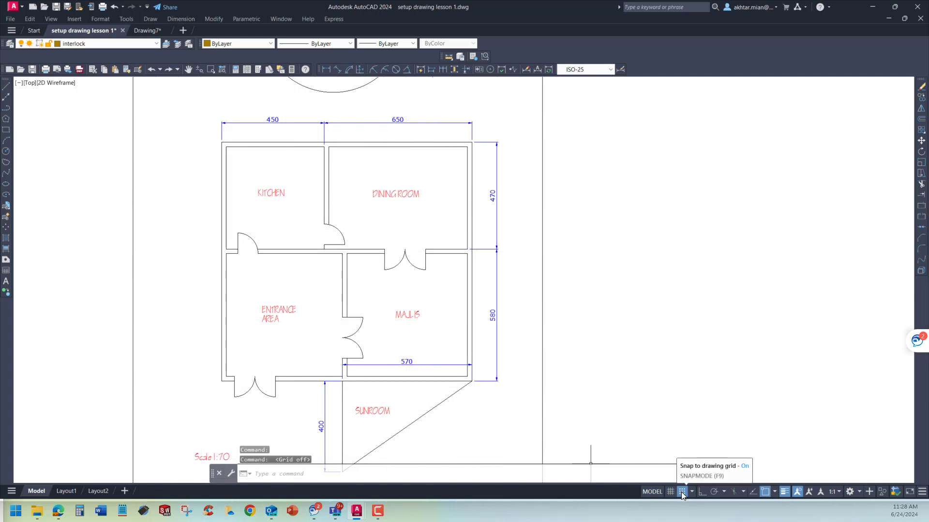
left_click(681, 492)
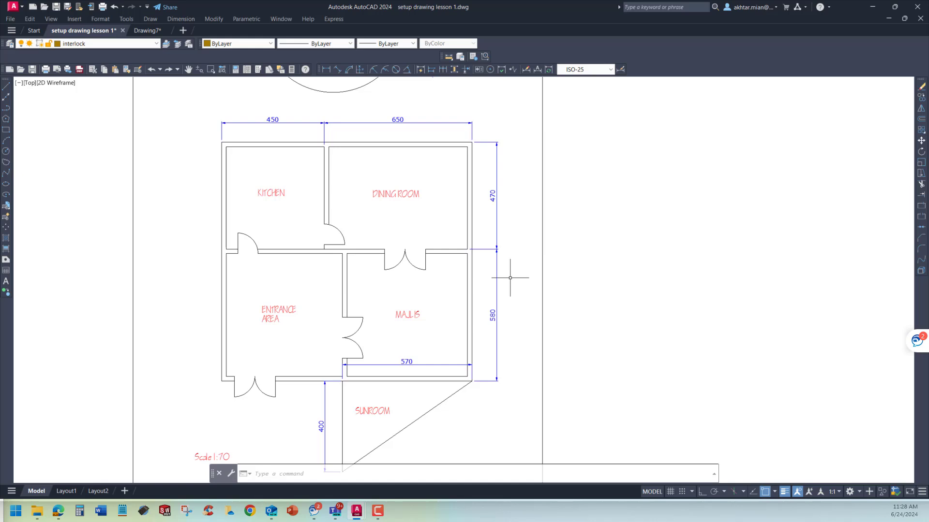
scroll(510, 277, "down", 4)
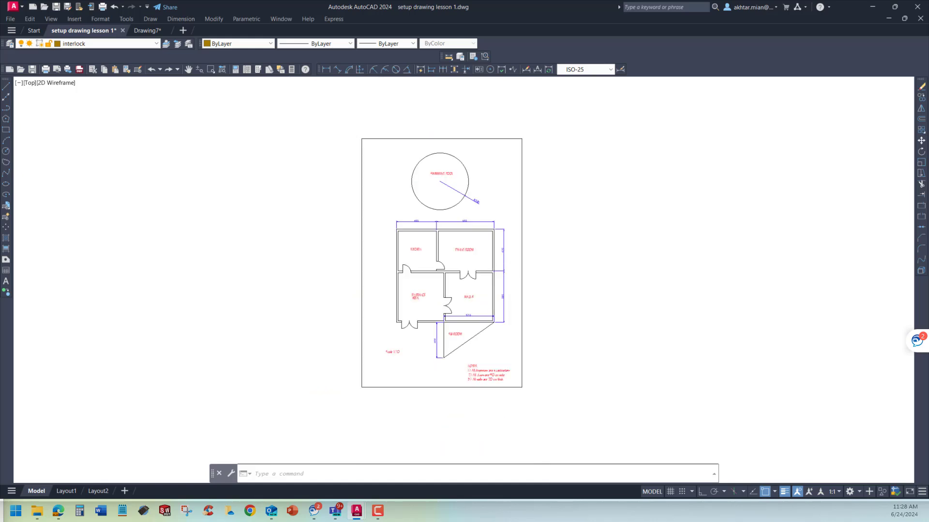
scroll(510, 278, "up", 2)
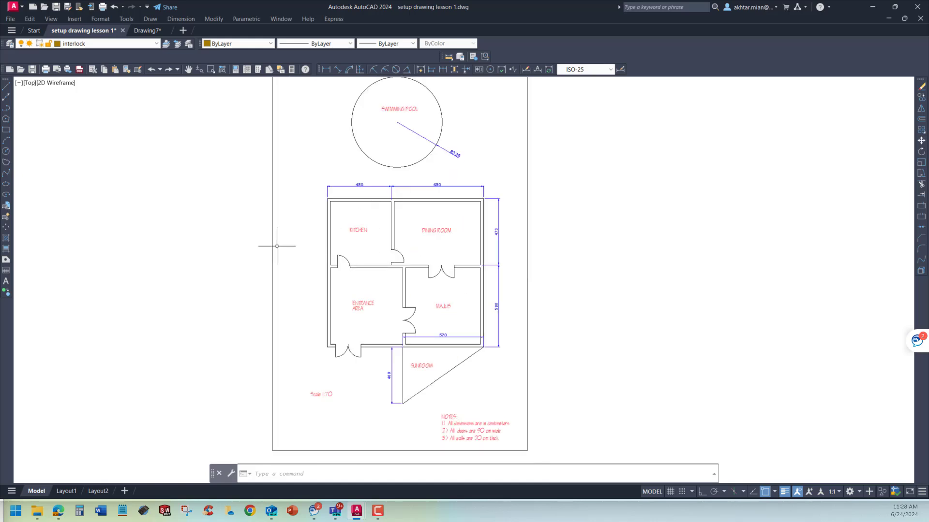
Return to Drawing7 and turn on snap to the drawing grid
left_click(149, 32)
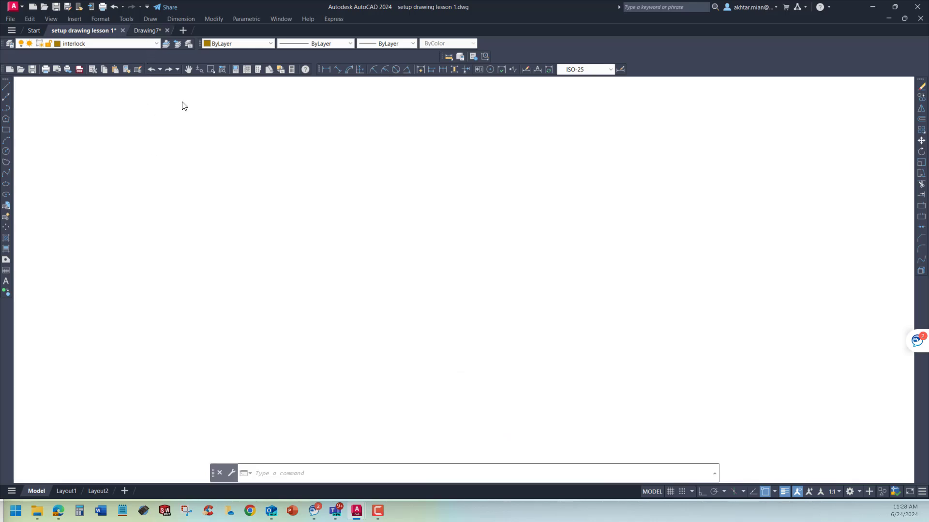
scroll(478, 276, "down", 2)
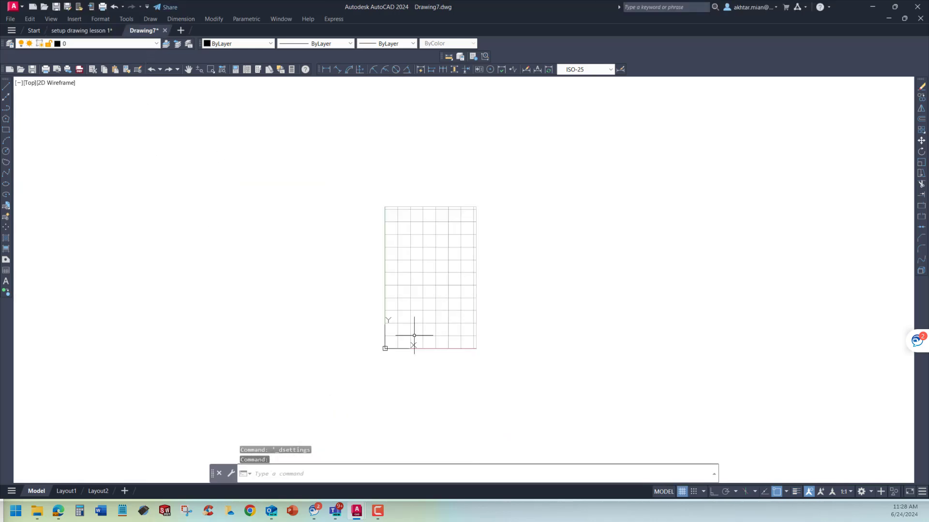
scroll(414, 335, "up", 2)
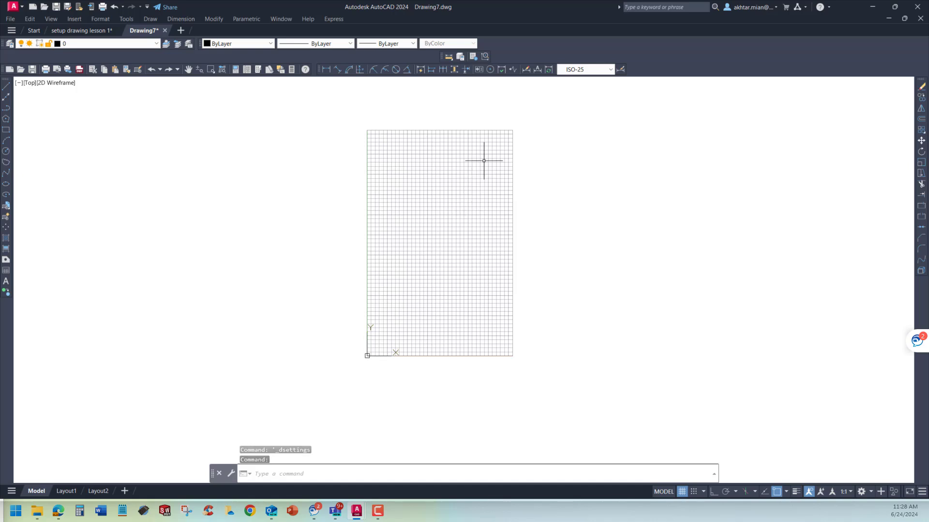
left_click(695, 492)
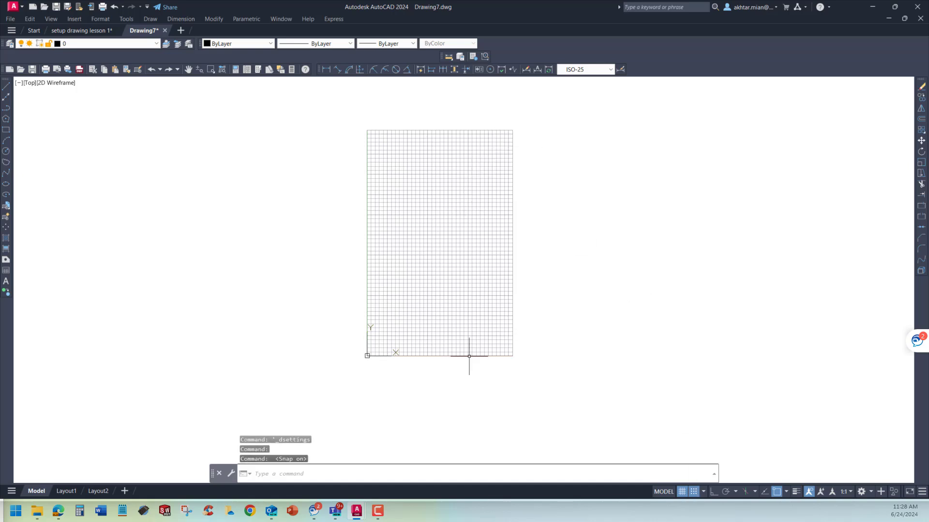
scroll(515, 216, "up", 2)
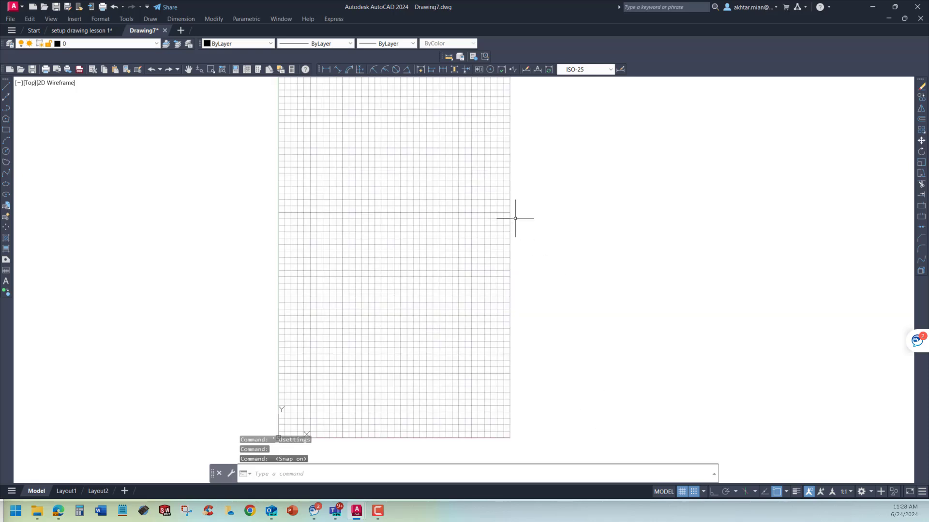
scroll(514, 216, "down", 2)
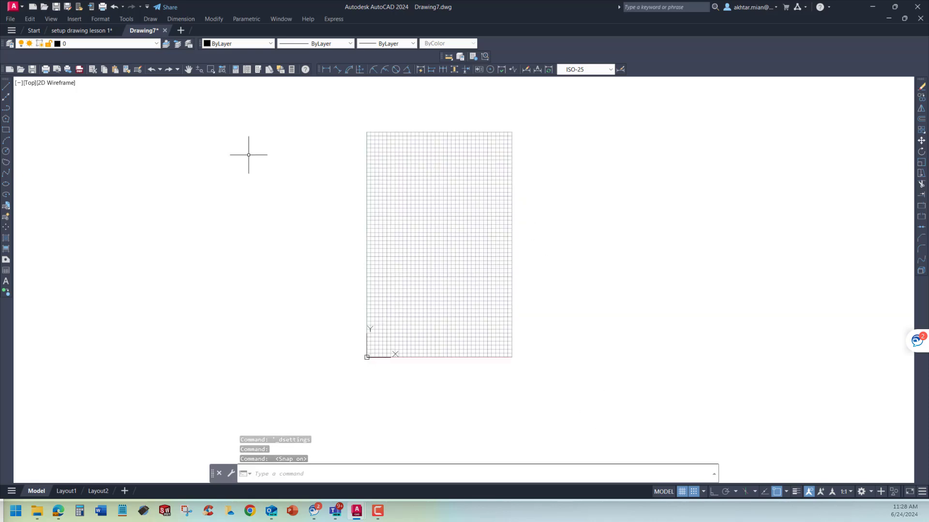
Create a new layer named BORDER in the layer properties of Drawing7
left_click(10, 43)
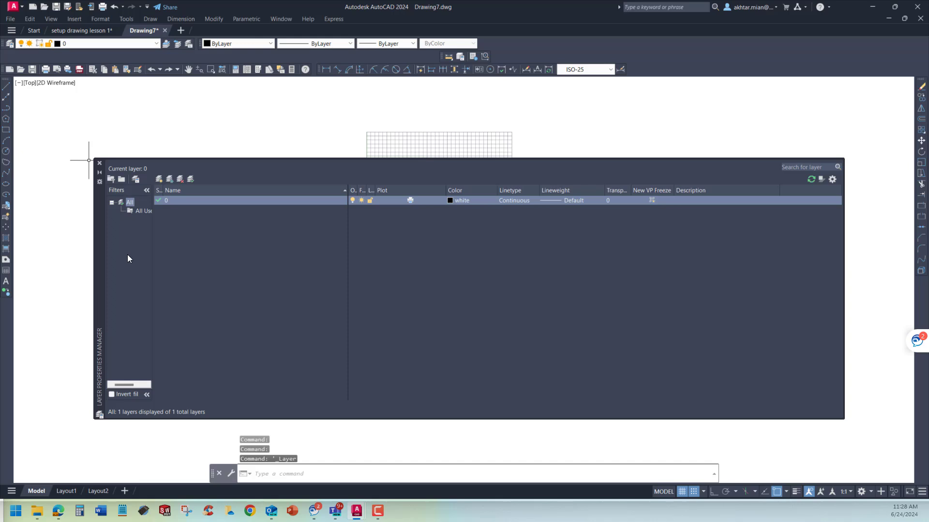
left_click(159, 178)
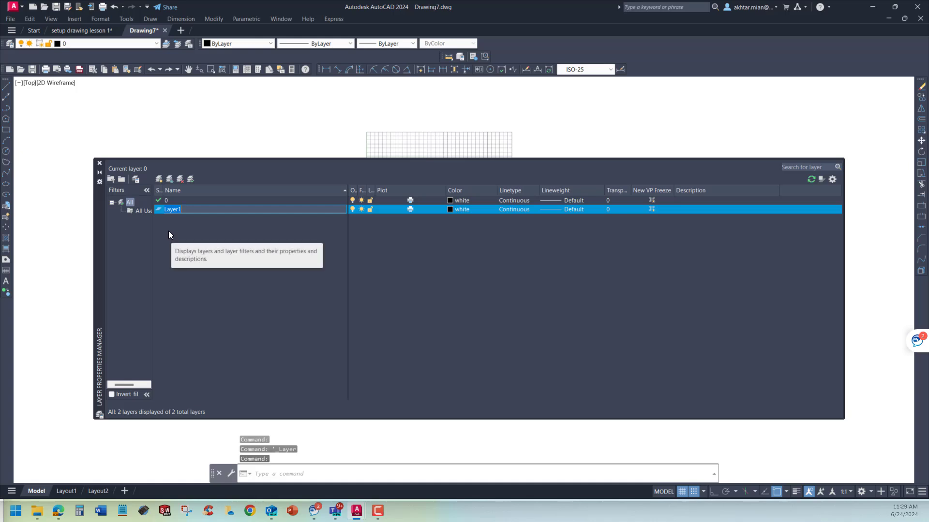
type("BO")
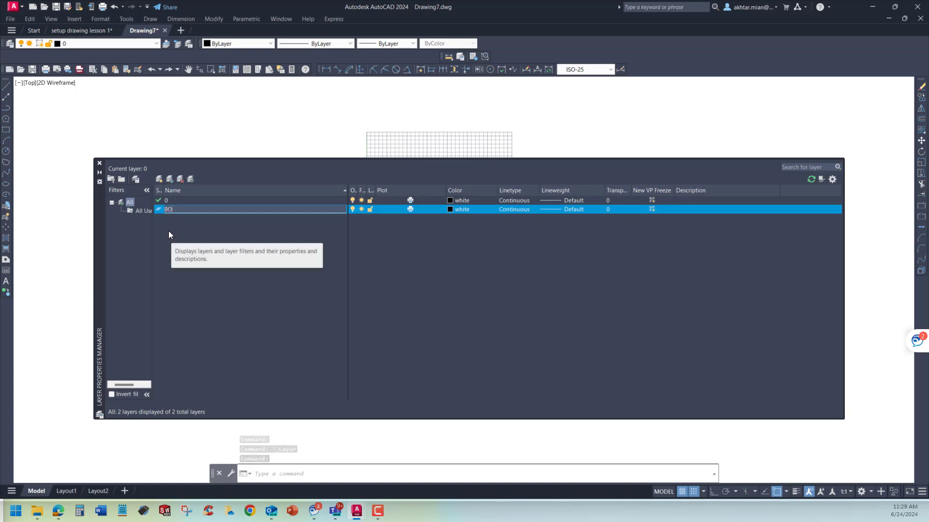
type("RDER")
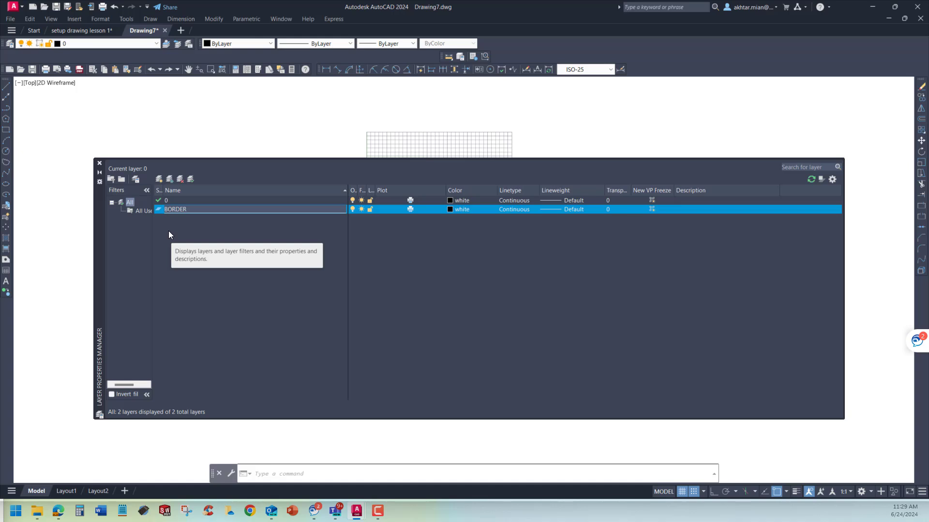
Assign index color 174 to the BORDER layer and make it the current layer
left_click(450, 211)
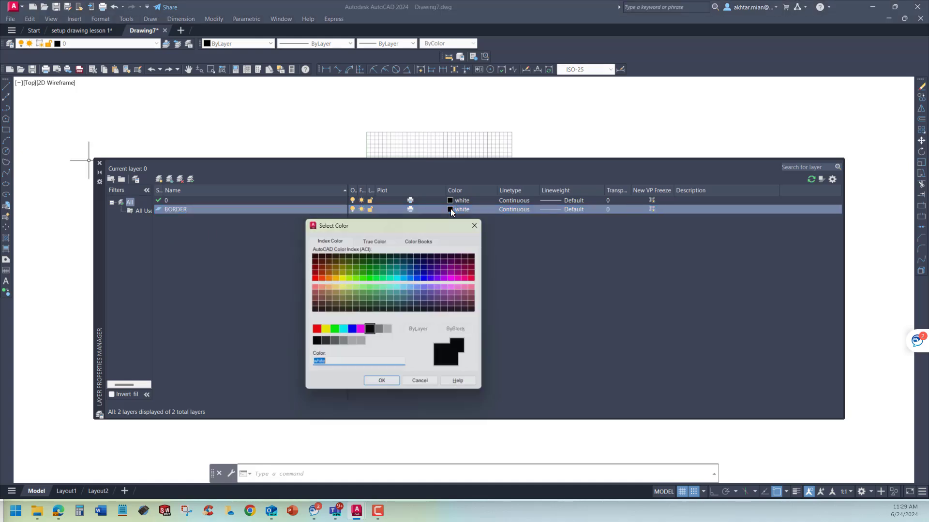
left_click(426, 265)
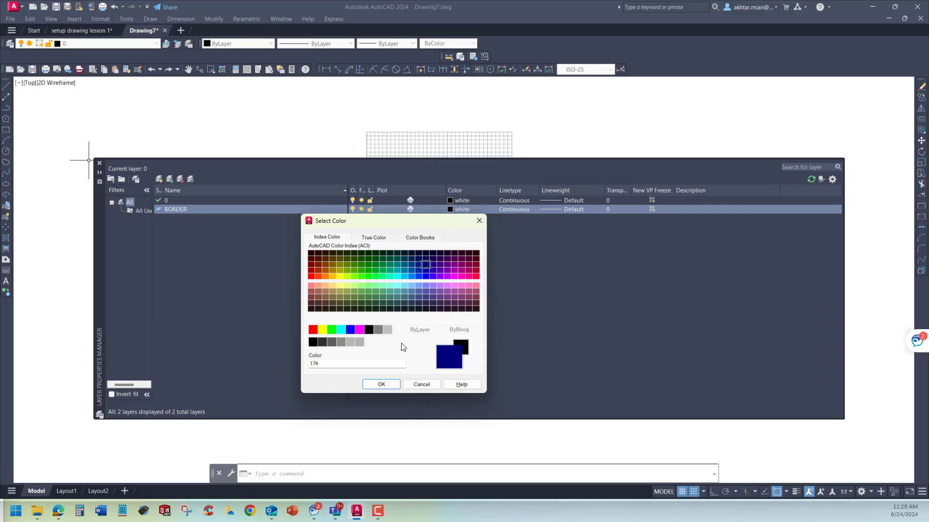
left_click(381, 386)
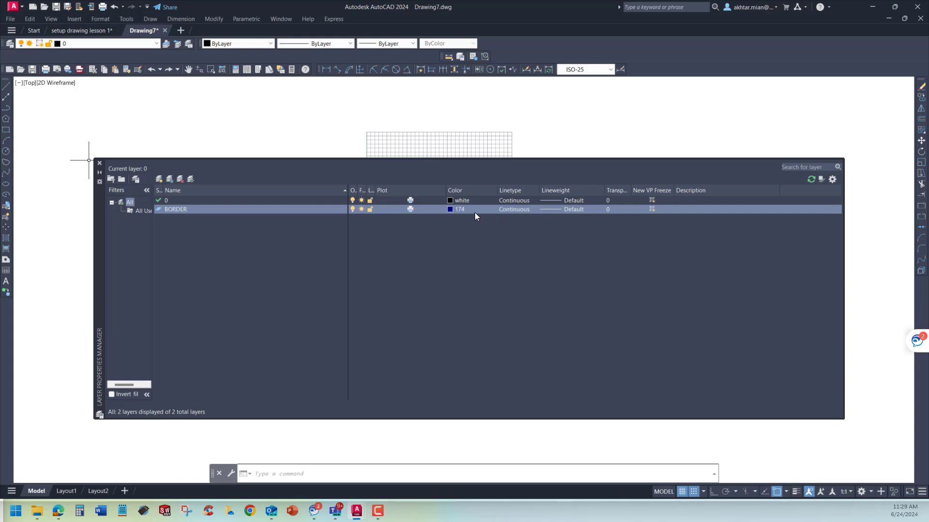
double_click(158, 209)
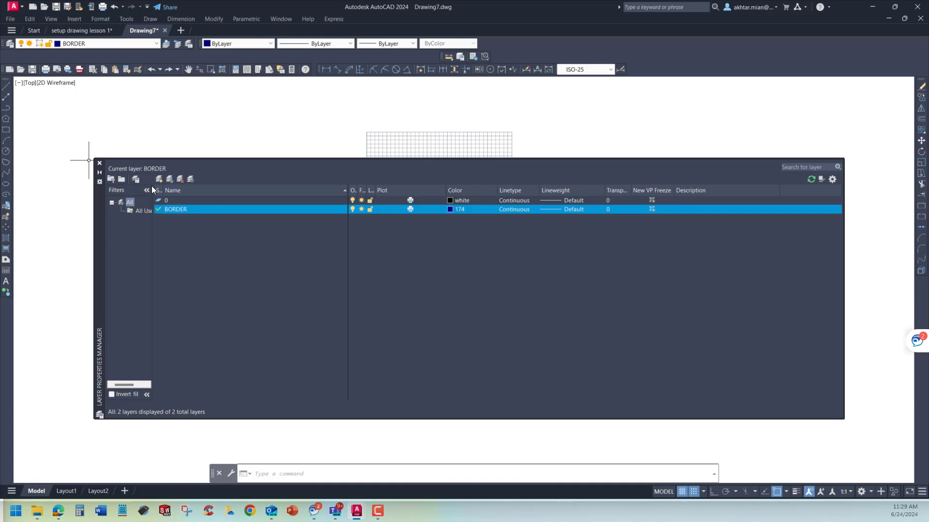
Draw the border rectangle on the BORDER layer from the origin to the grid's opposite corner, about 1800 by 2800
left_click(99, 163)
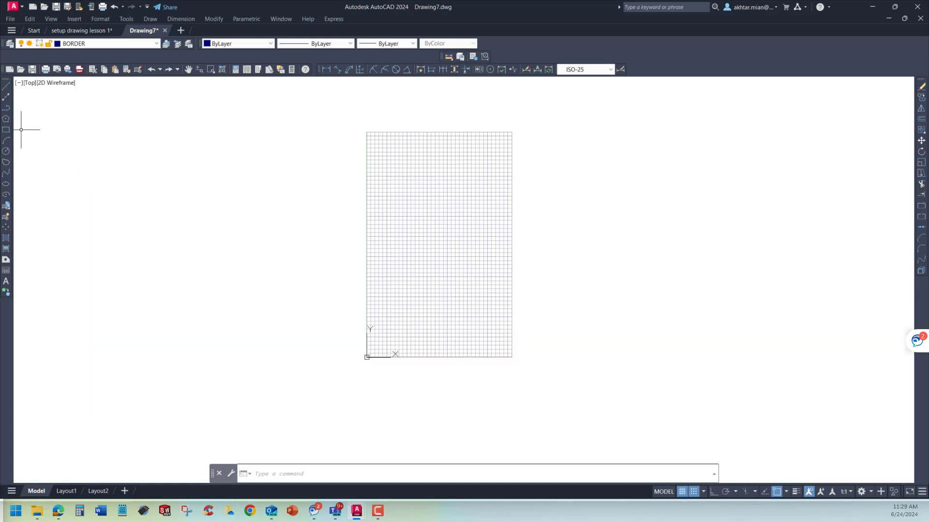
left_click(6, 130)
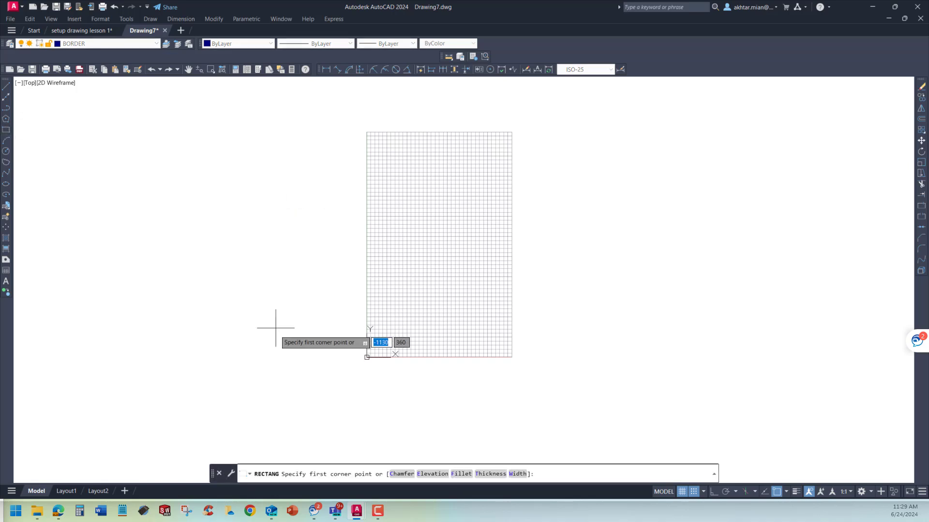
scroll(366, 357, "up", 5)
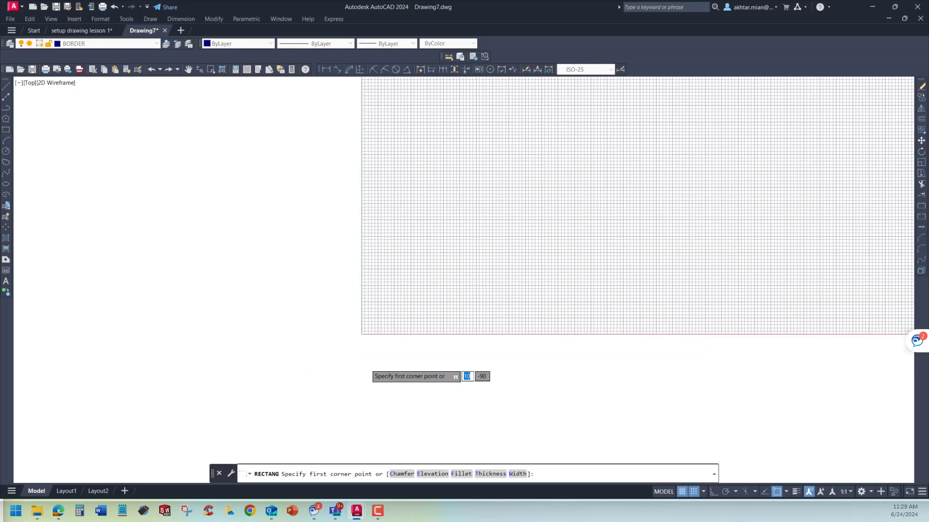
scroll(347, 342, "up", 7)
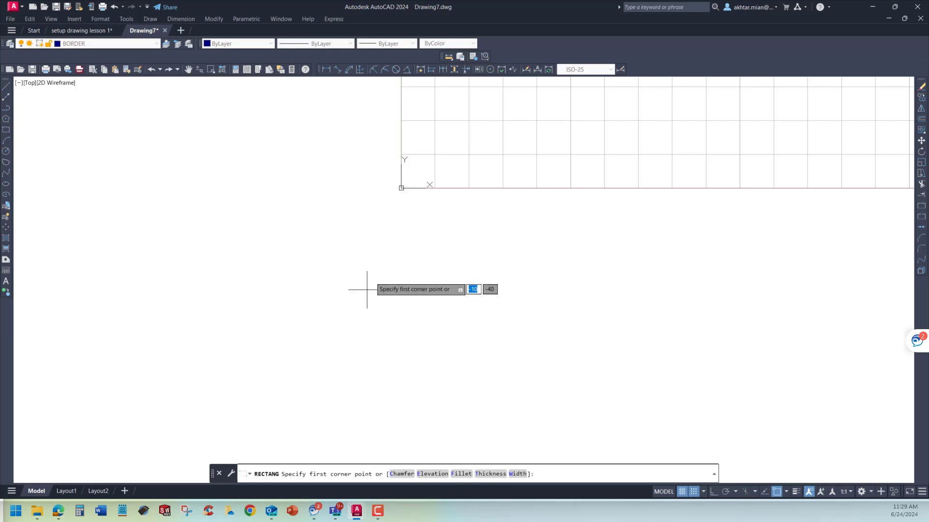
left_click(401, 188)
scroll(203, 391, "down", 6)
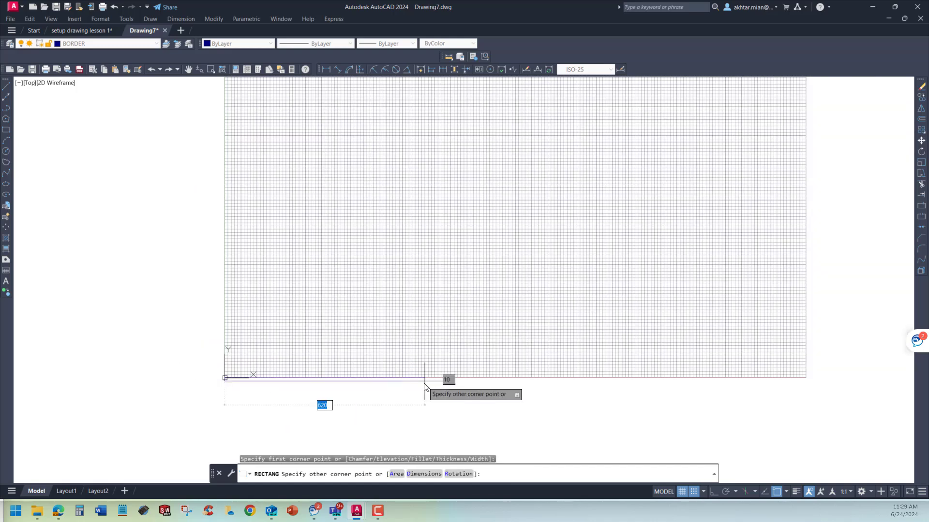
scroll(422, 381, "down", 4)
scroll(556, 142, "up", 8)
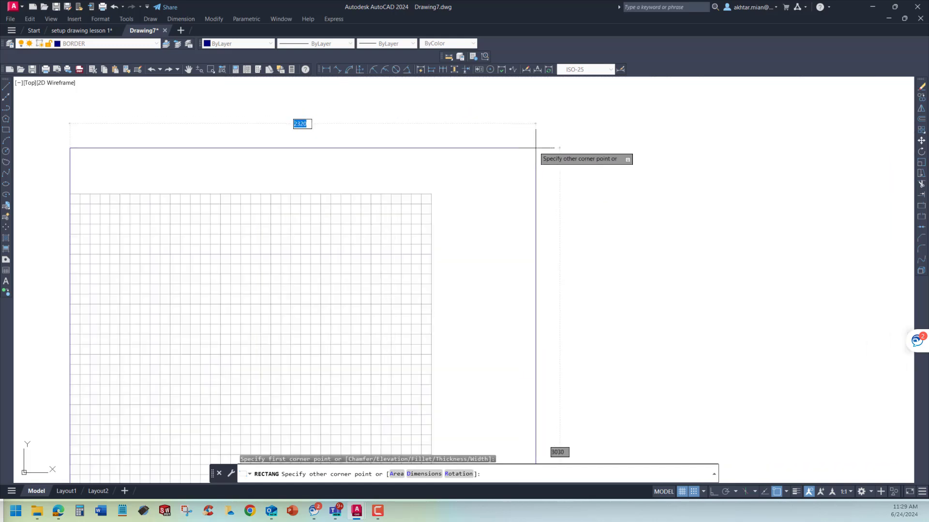
scroll(452, 188, "up", 5)
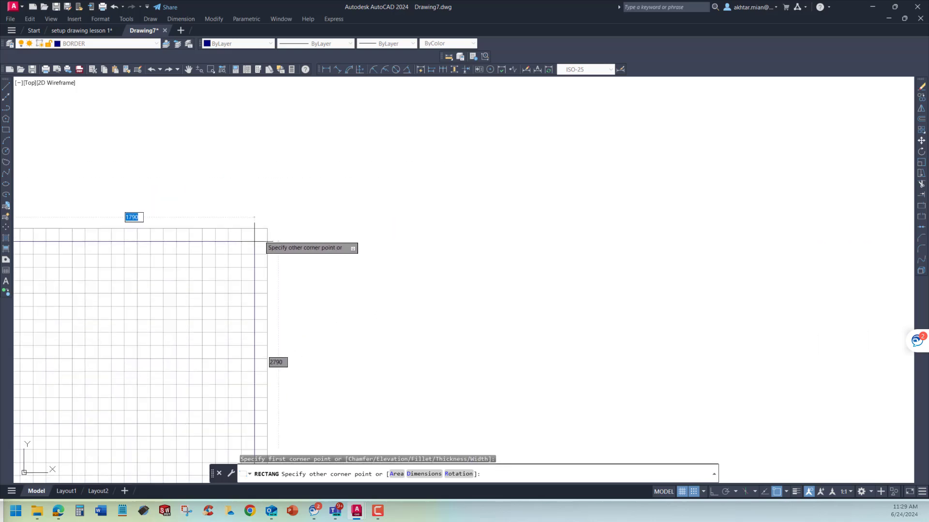
left_click(267, 228)
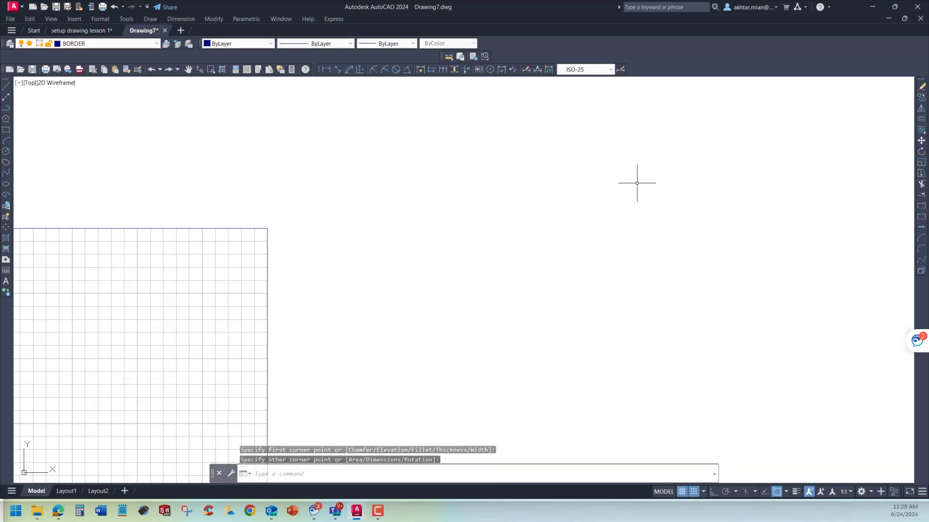
Turn off the grid and snap in Drawing7 and inspect the border rectangle on its own
scroll(660, 179, "down", 4)
scroll(545, 150, "down", 3)
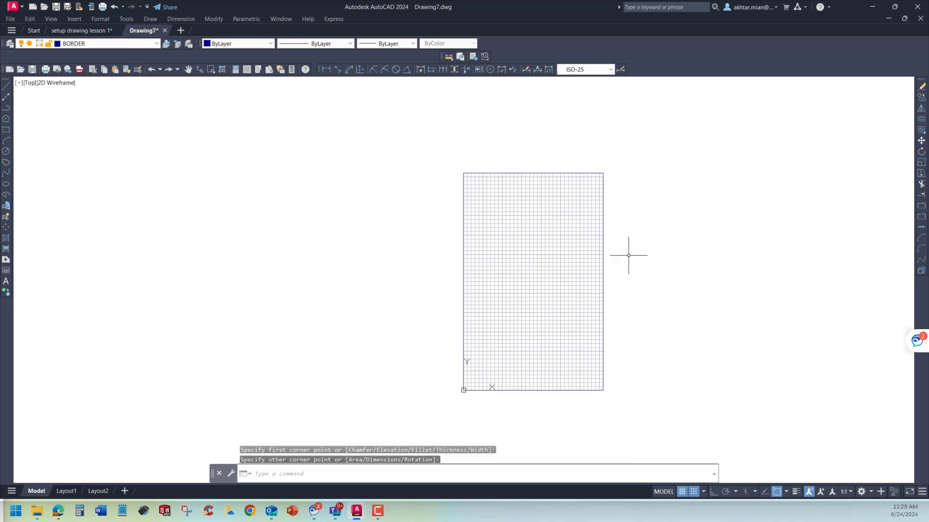
scroll(671, 336, "up", 3)
scroll(671, 335, "down", 2)
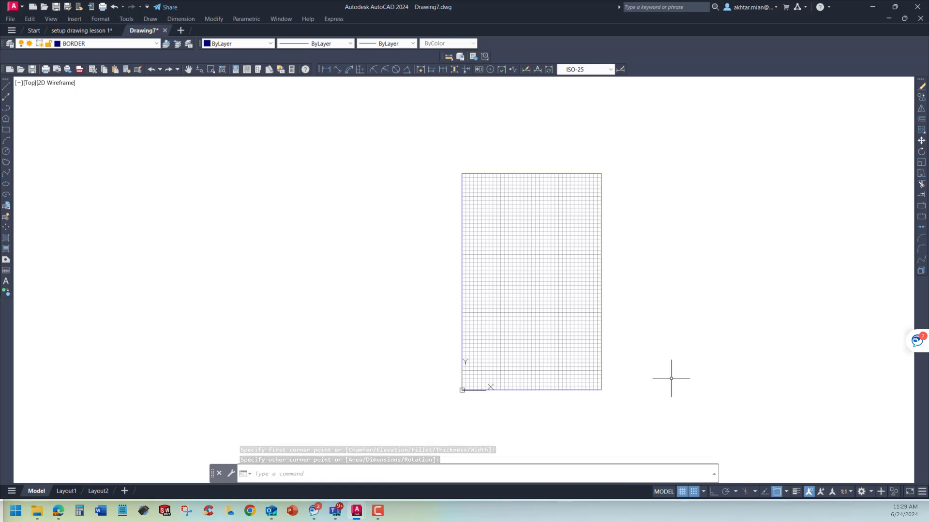
left_click(681, 491)
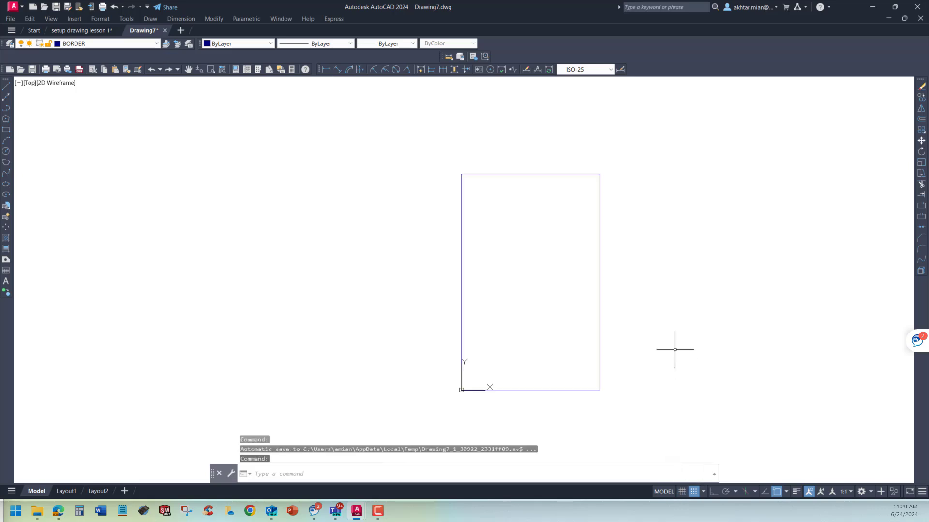
left_click(692, 492)
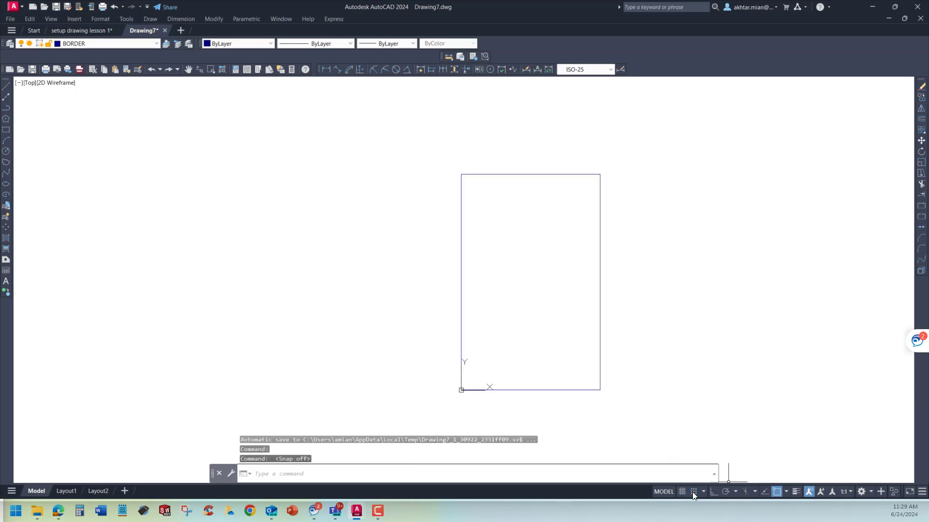
scroll(670, 273, "up", 2)
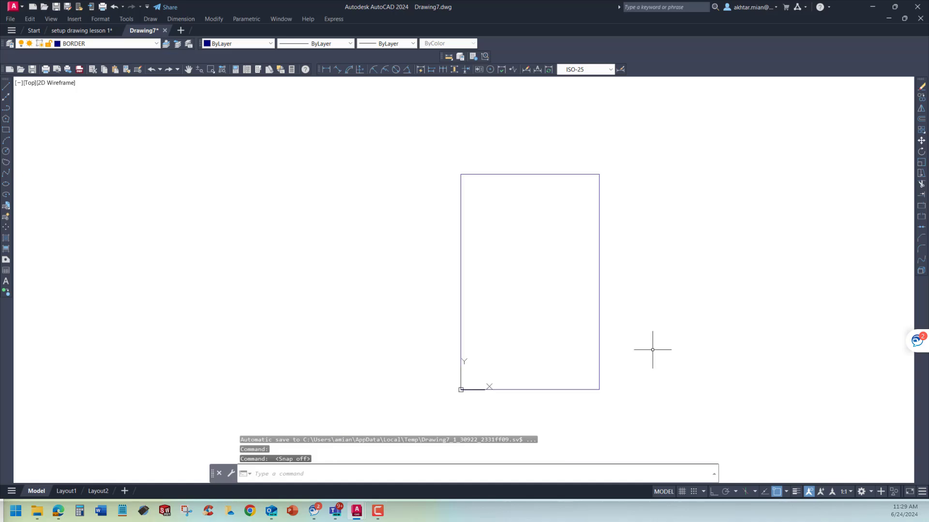
scroll(653, 349, "up", 2)
scroll(604, 321, "down", 2)
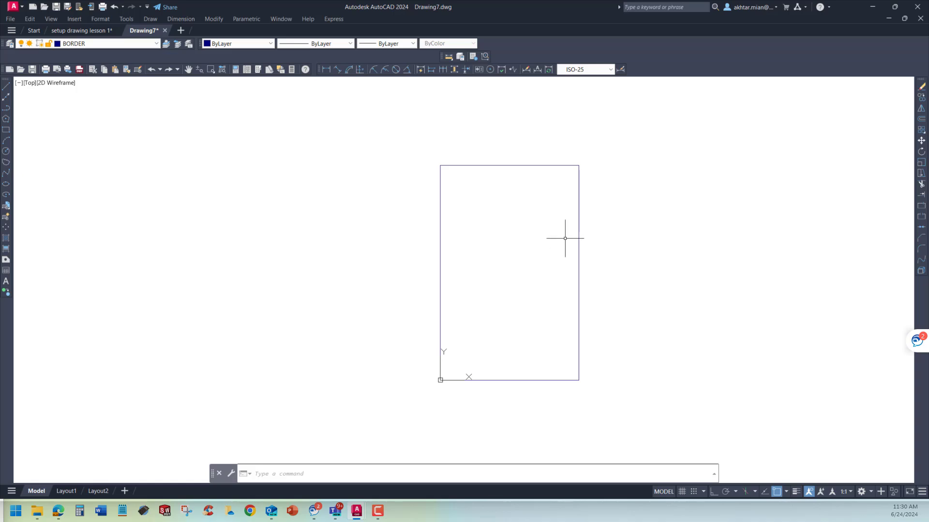
scroll(565, 238, "up", 2)
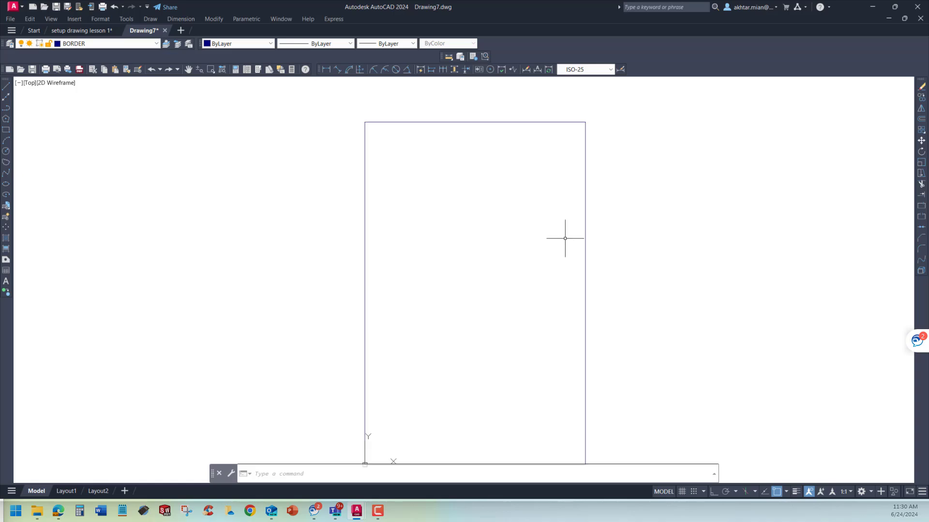
Switch to setup drawing lesson 1 and examine the house plan's walls and its position within the border
left_click(73, 37)
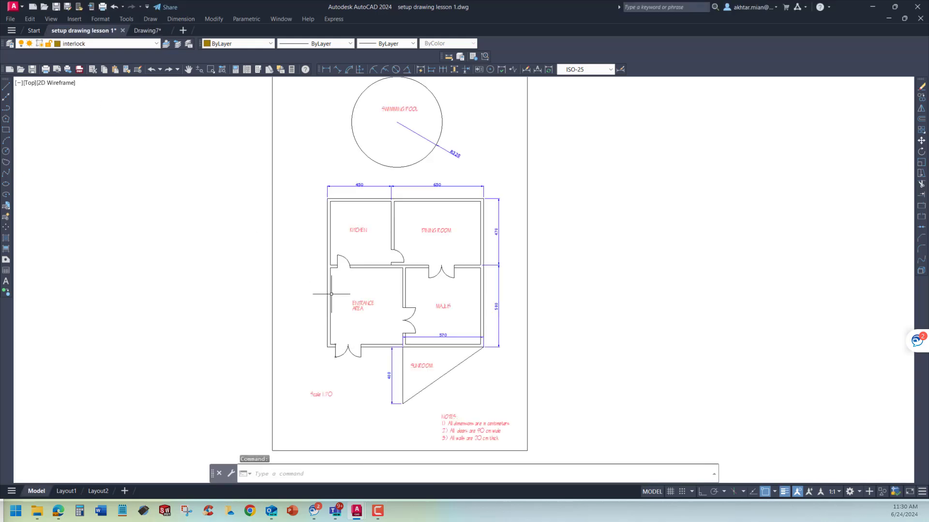
scroll(317, 230, "down", 4)
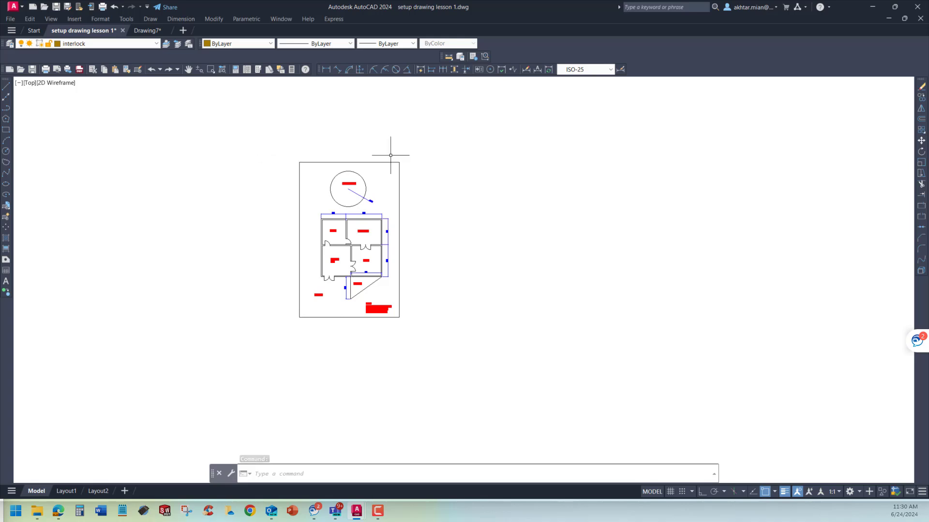
scroll(344, 235, "up", 4)
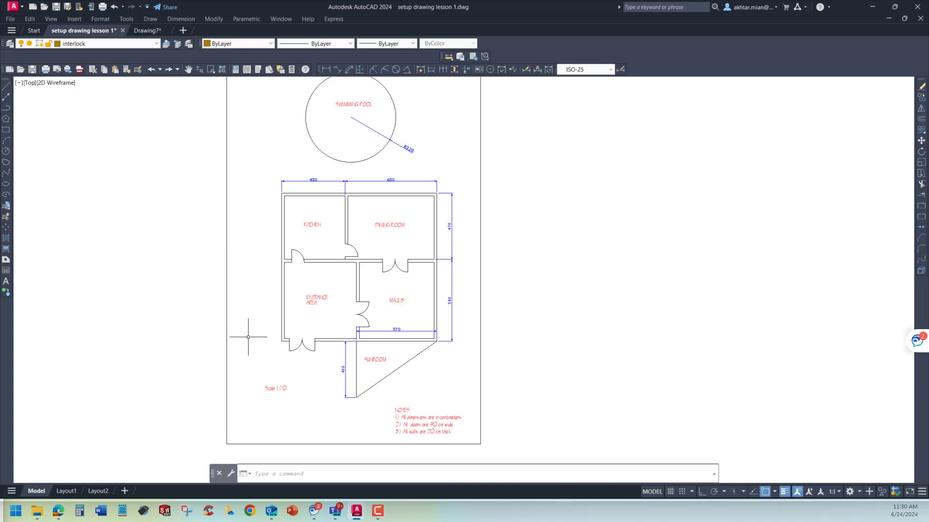
Return to Drawing7 and create a new layer named WALLS
left_click(145, 30)
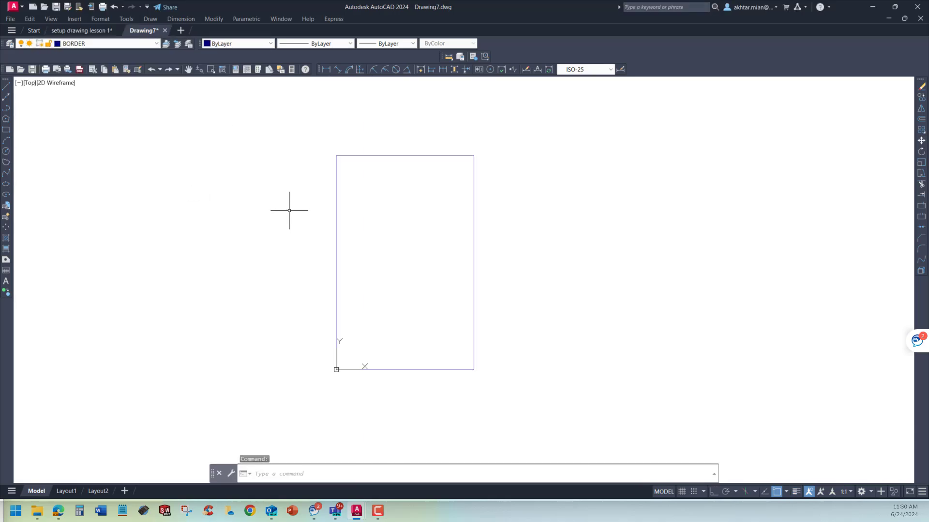
scroll(356, 253, "up", 2)
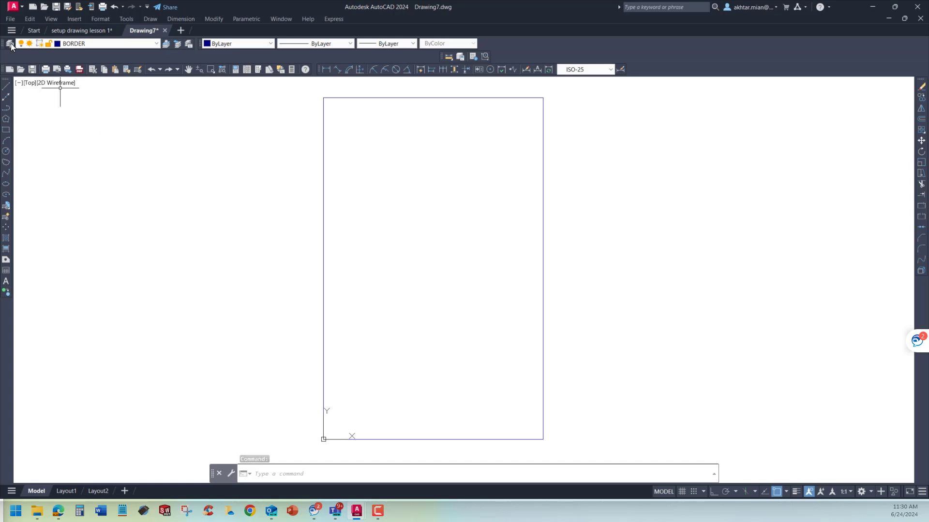
left_click(10, 44)
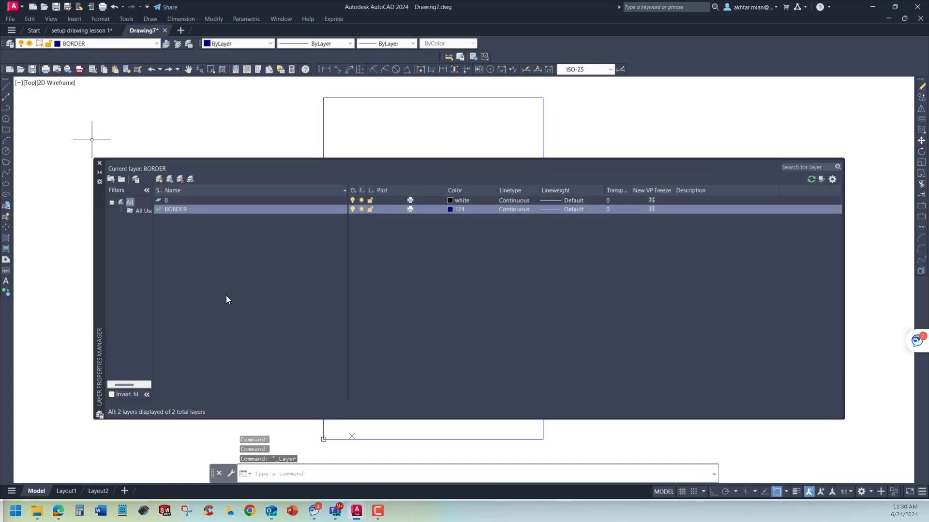
left_click(158, 179)
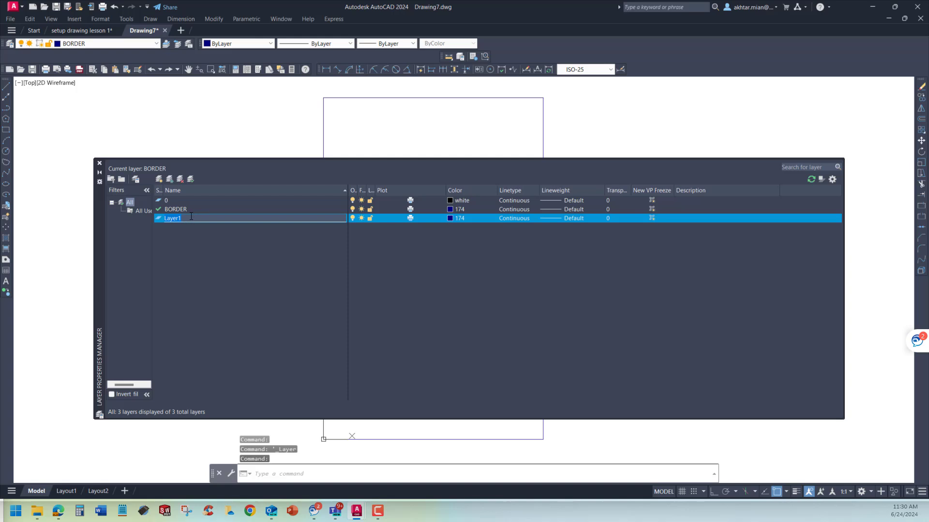
type("WA")
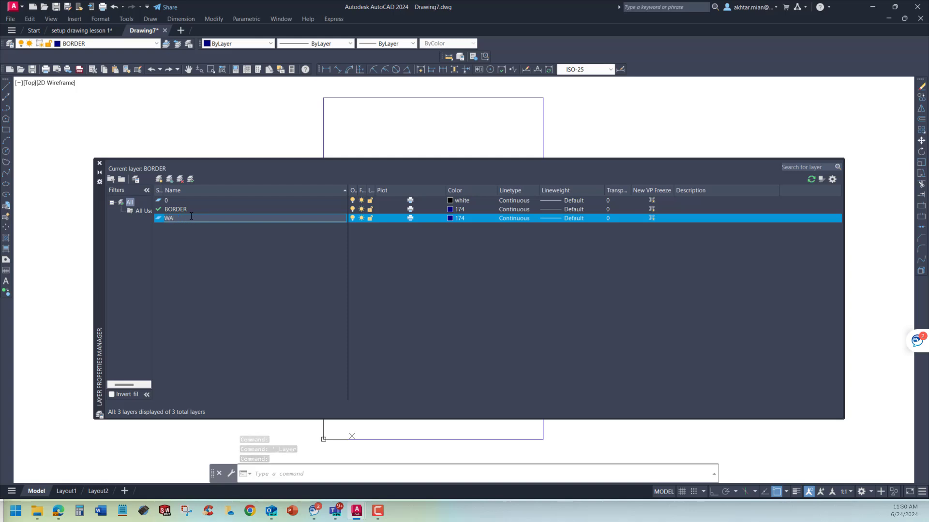
type("LLS")
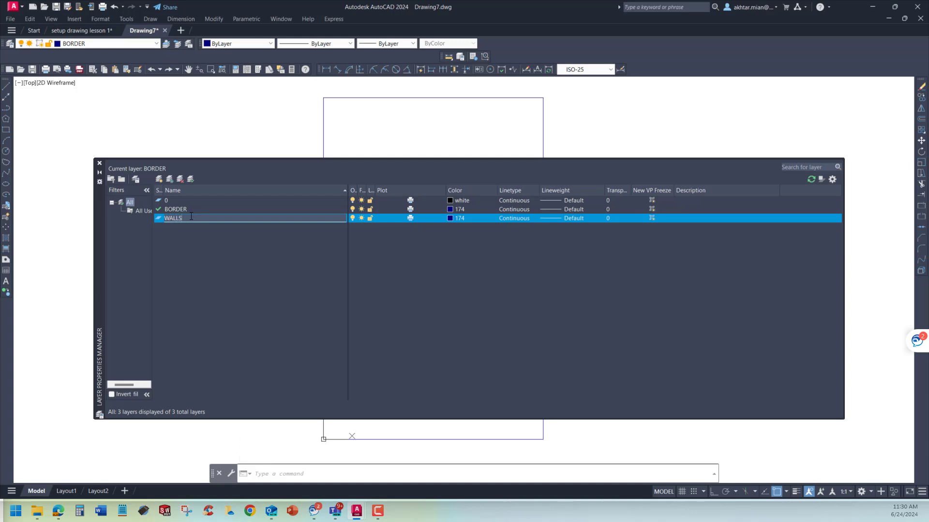
Assign index color 66 to the WALLS layer, make it the current layer and close the layer properties
left_click(452, 218)
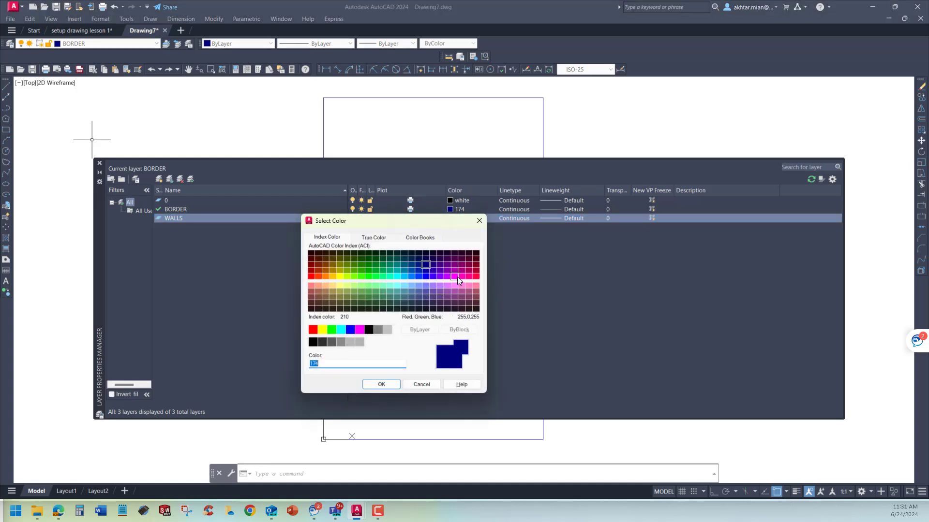
left_click(347, 259)
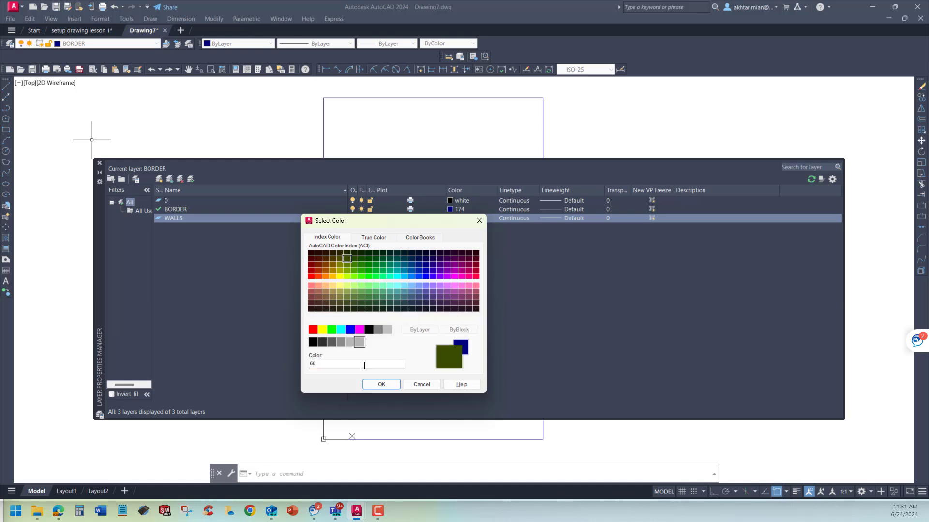
left_click(382, 385)
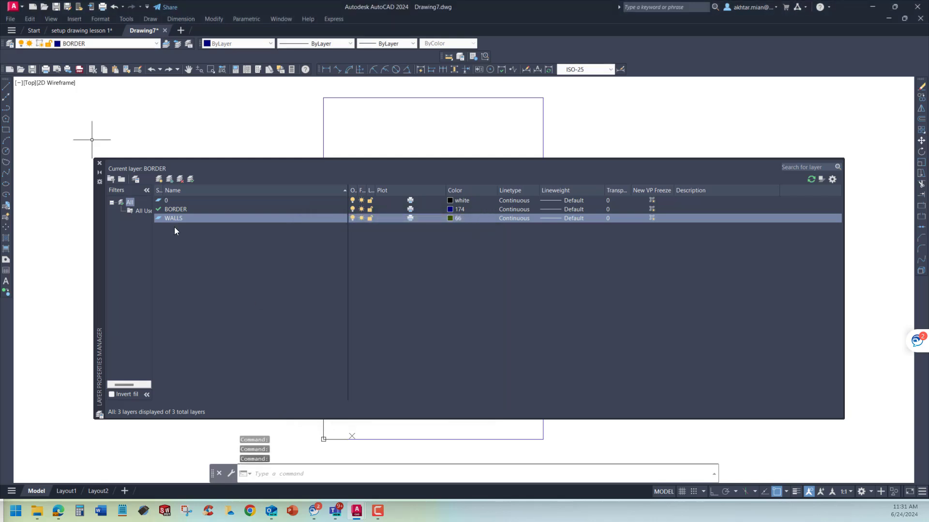
double_click(158, 219)
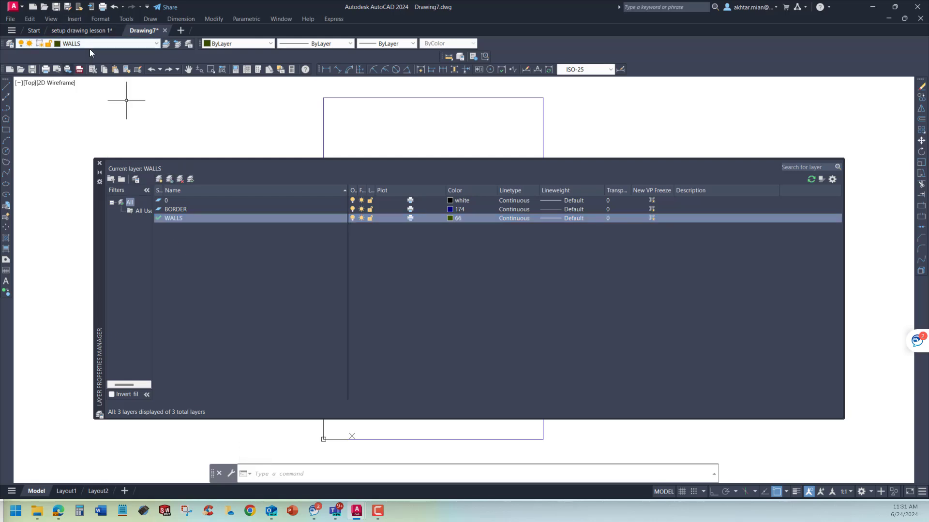
left_click(100, 163)
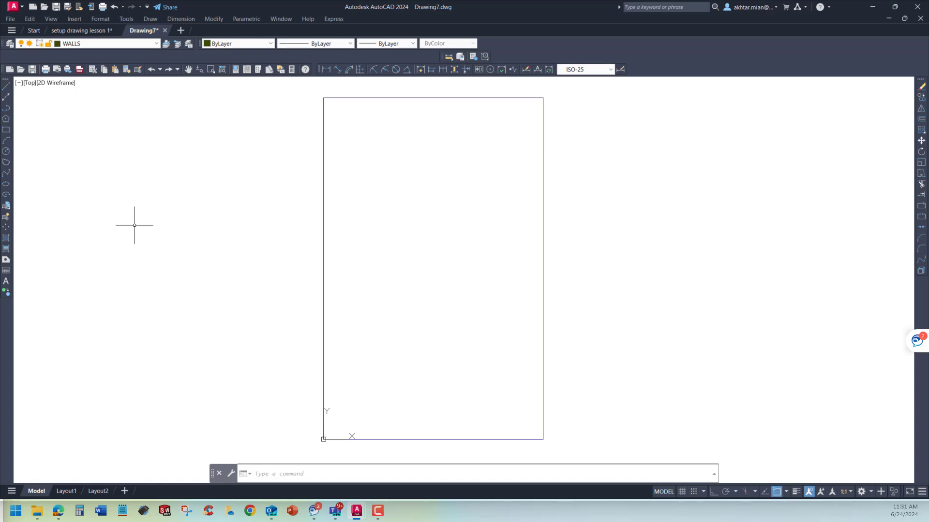
Turn on the grid and snap, and draw a vertical wall line upward from about 450,750 inside the border
left_click(682, 492)
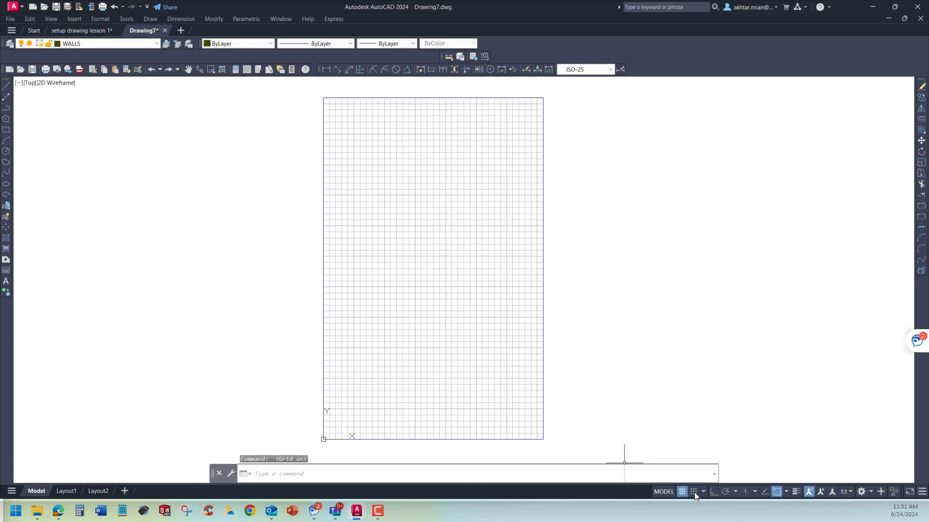
left_click(693, 492)
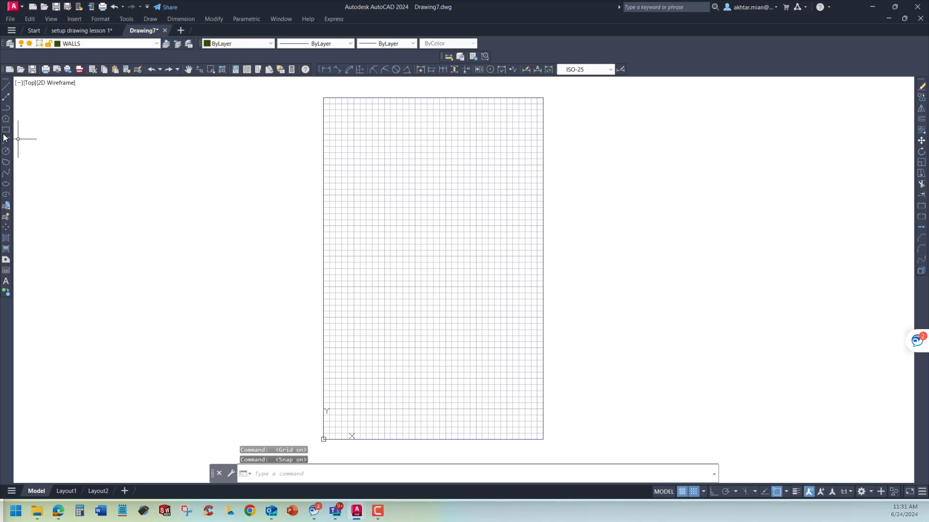
left_click(6, 86)
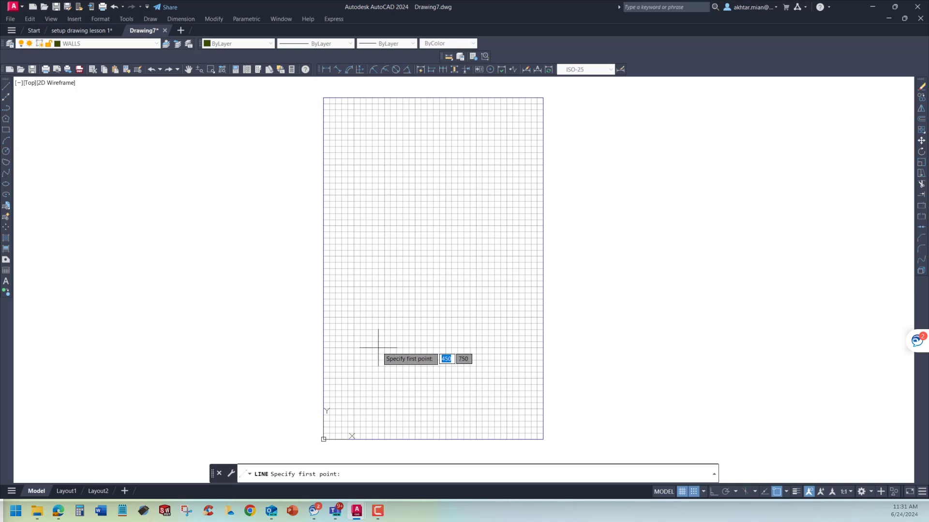
left_click(378, 347)
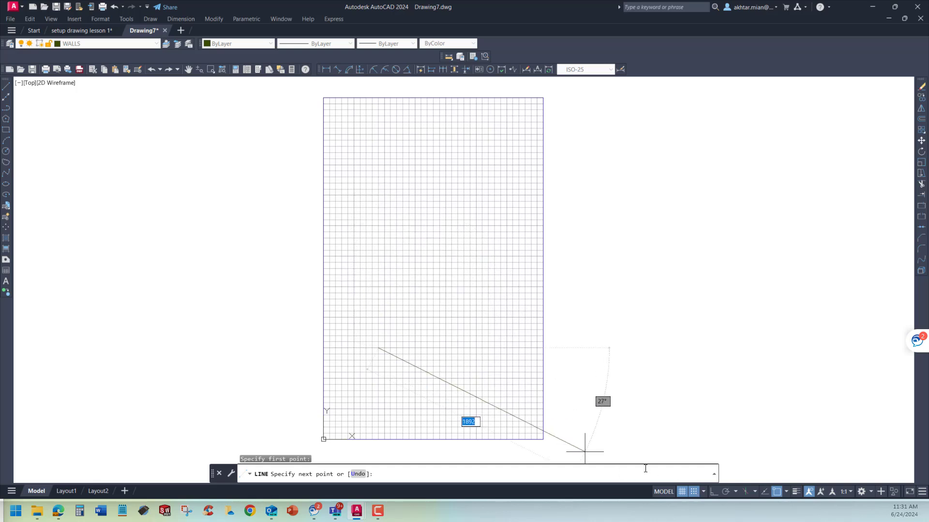
left_click(379, 212)
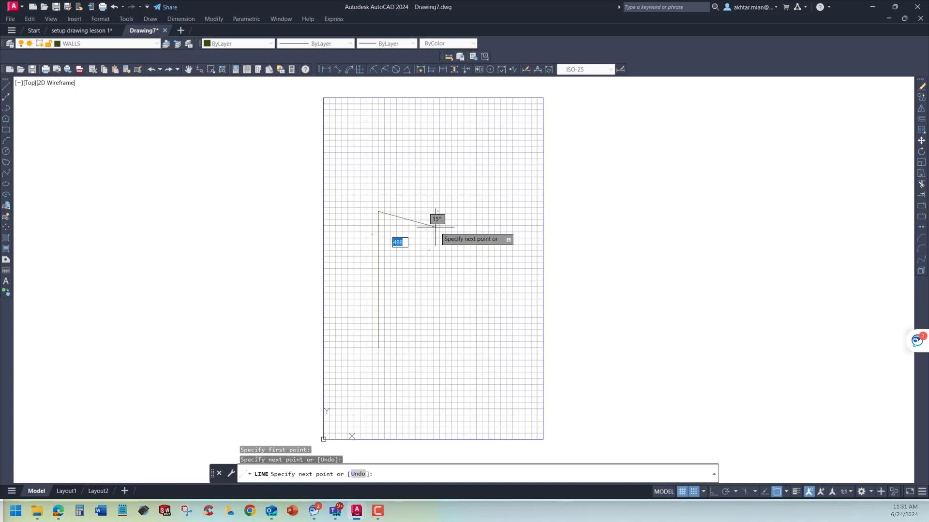
key("Return")
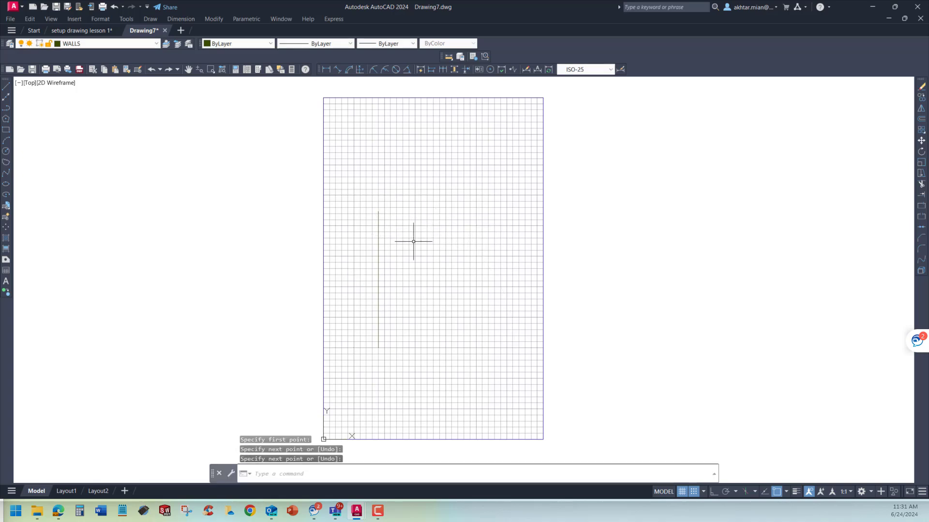
Draw a horizontal wall line to the right from the lower end of the vertical wall line, stopping short of the border
left_click(6, 86)
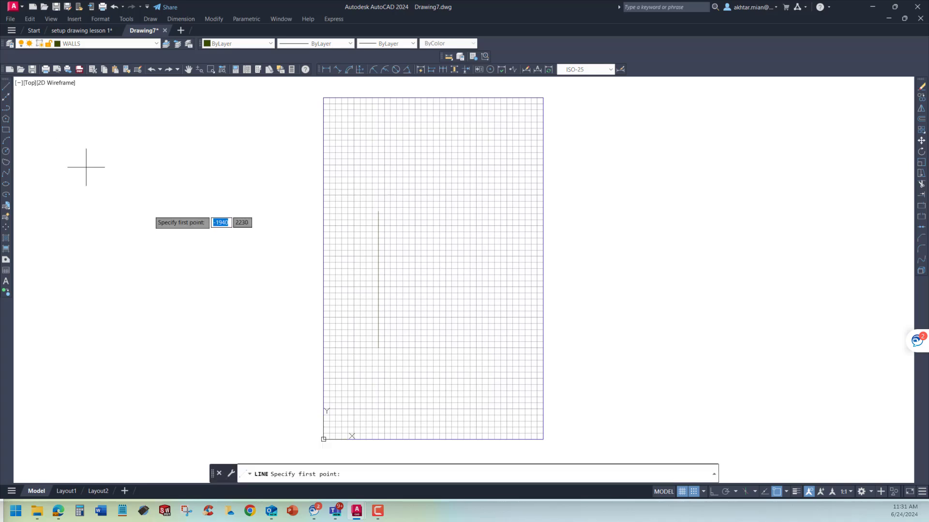
left_click(378, 347)
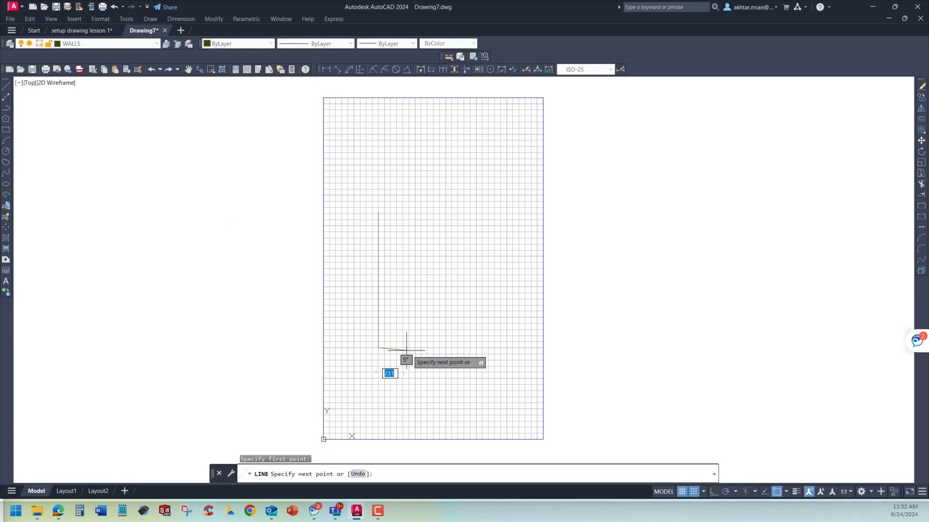
left_click(502, 348)
key("Return")
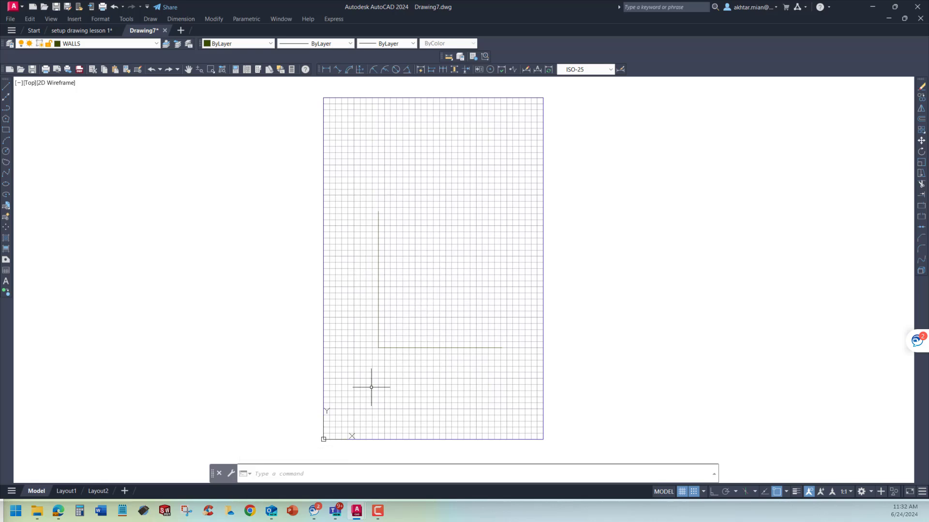
Turn off the grid display and snap mode
left_click(681, 492)
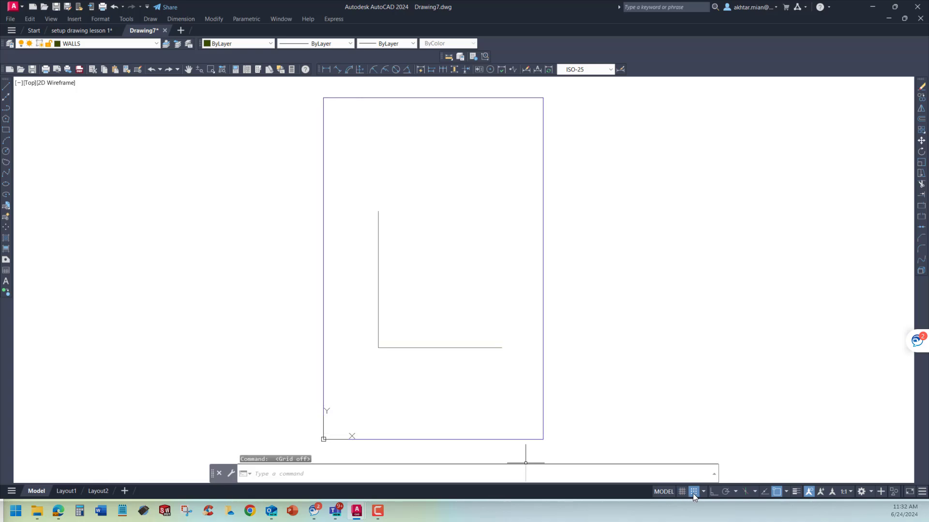
left_click(693, 493)
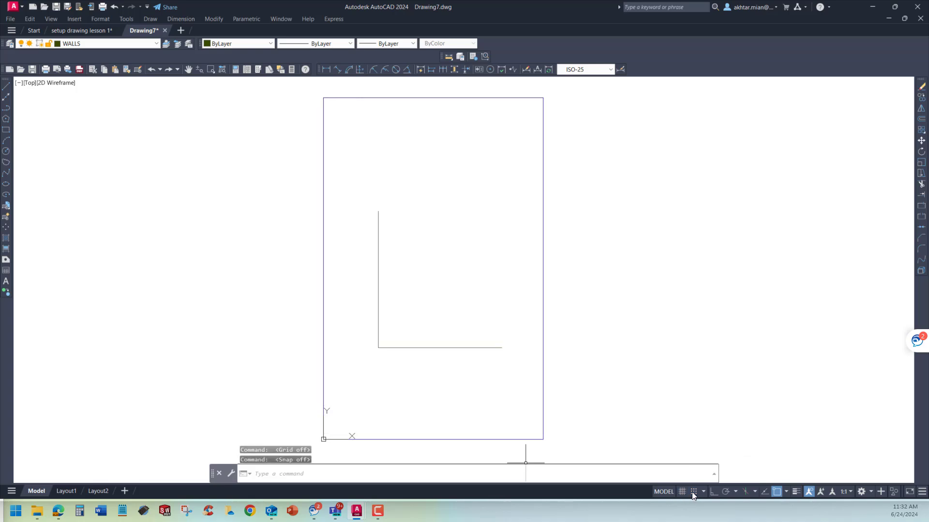
scroll(522, 338, "up", 2)
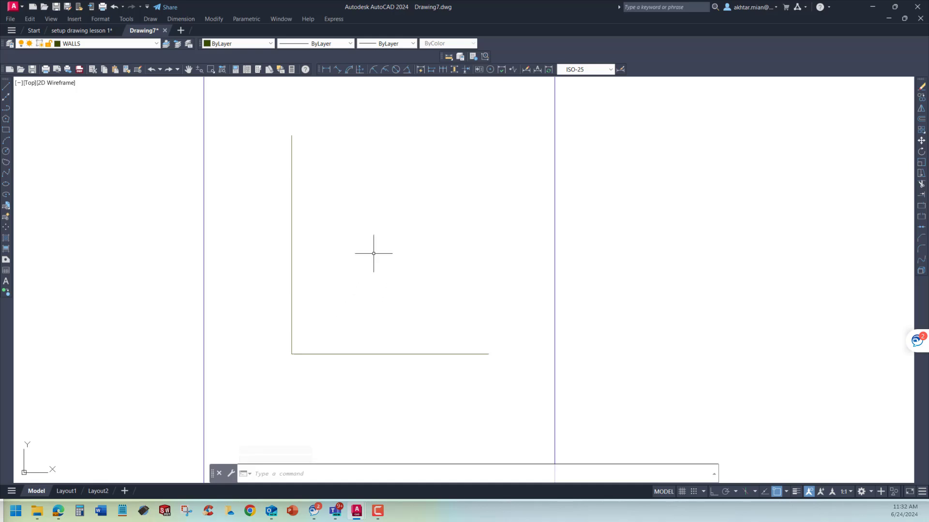
scroll(386, 295, "down", 2)
scroll(383, 258, "up", 2)
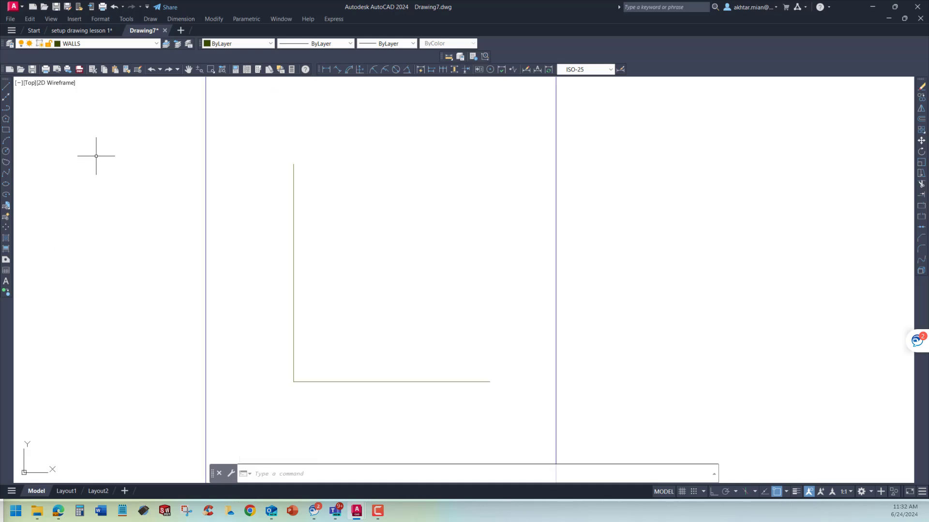
Switch to setup drawing lesson 1, examine the house plan's horizontal wall dimensions, and return to Drawing7
left_click(82, 30)
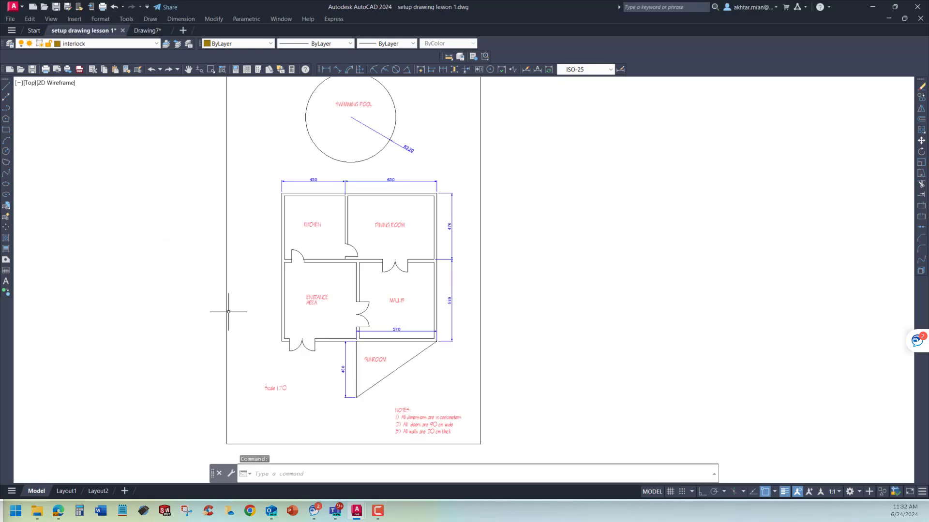
scroll(304, 363, "up", 2)
scroll(299, 354, "down", 2)
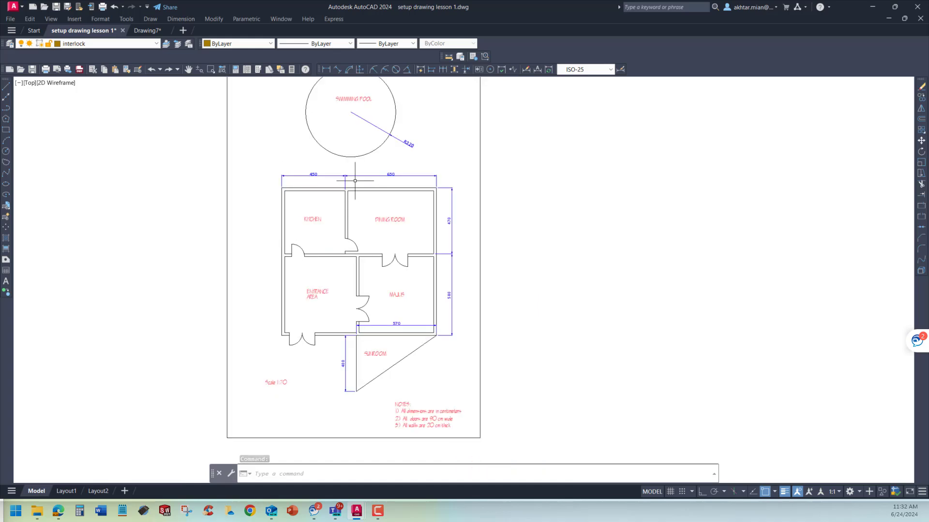
scroll(321, 168, "up", 1)
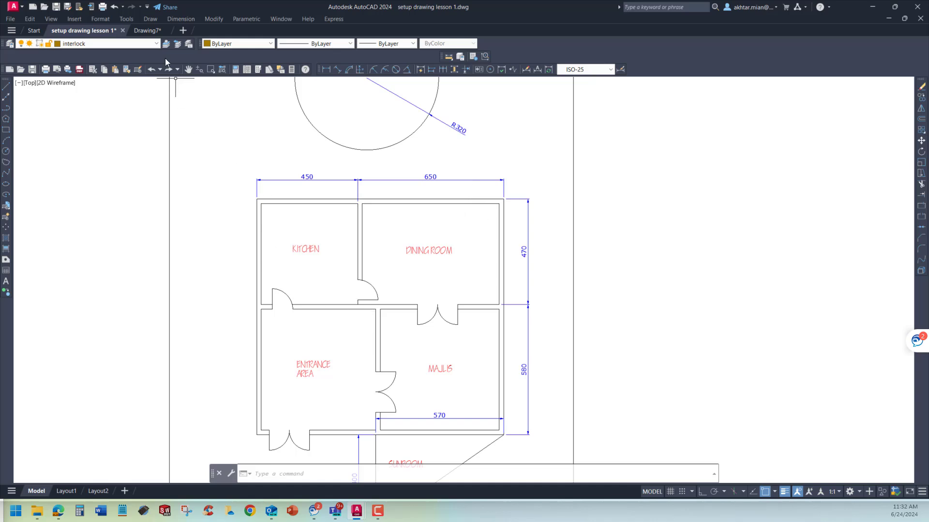
left_click(146, 31)
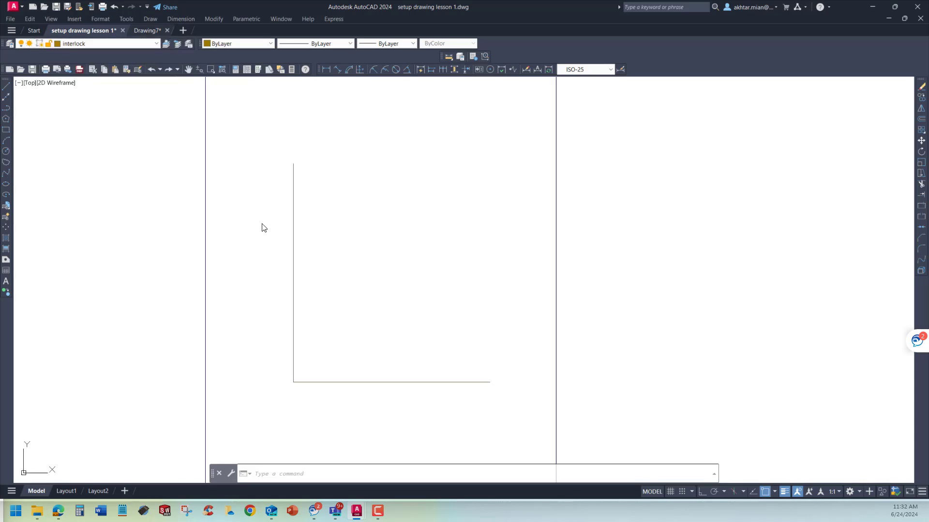
left_click(921, 118)
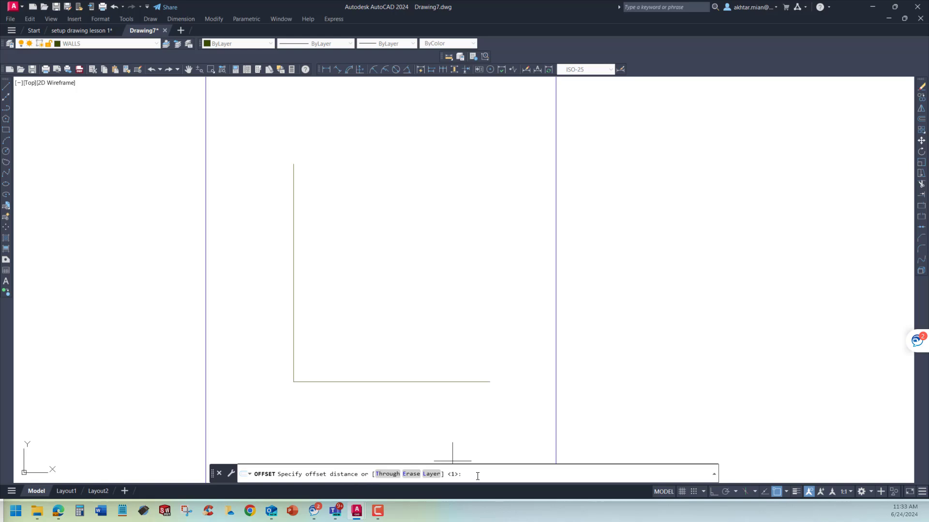
left_click(85, 33)
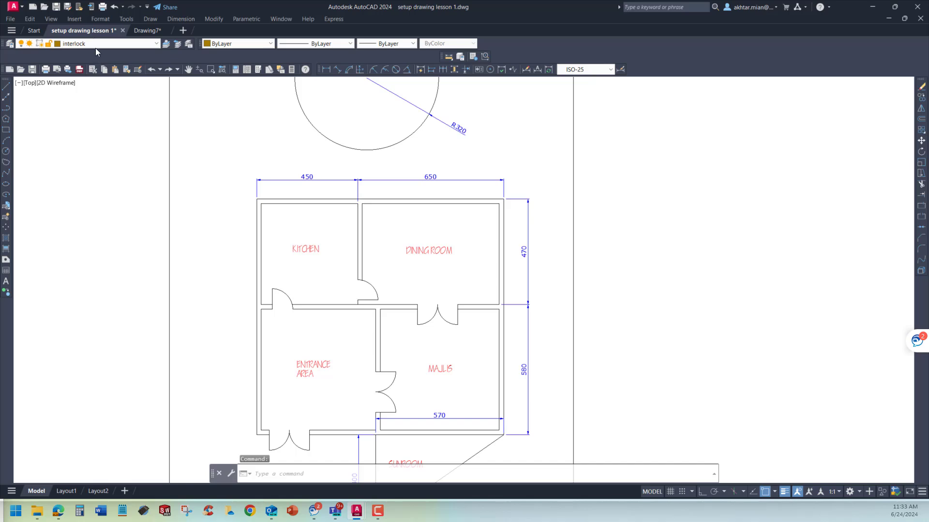
left_click(145, 30)
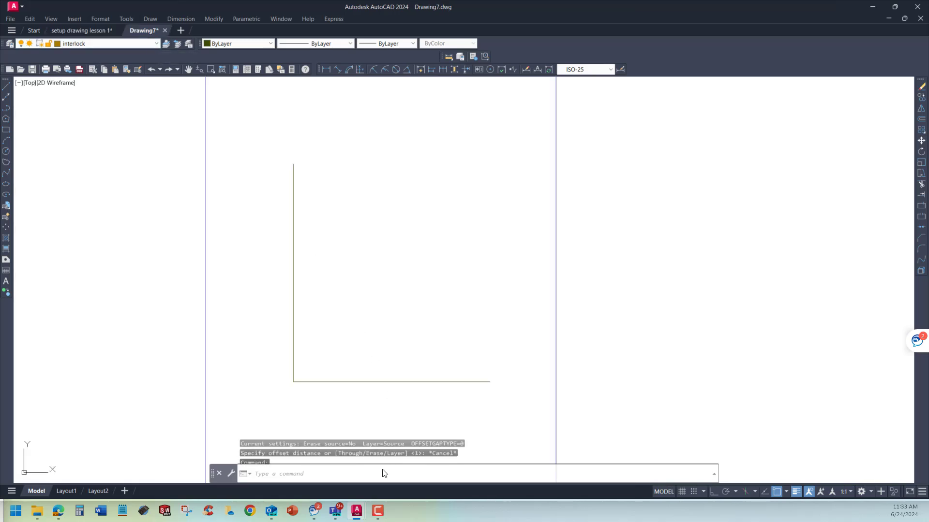
Offset the vertical wall line 450 to the right
left_click(921, 121)
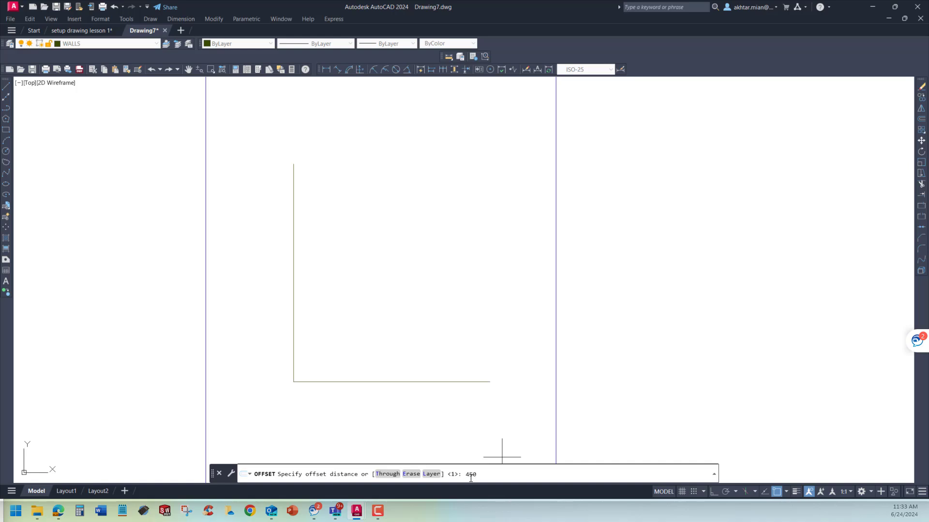
key("Return")
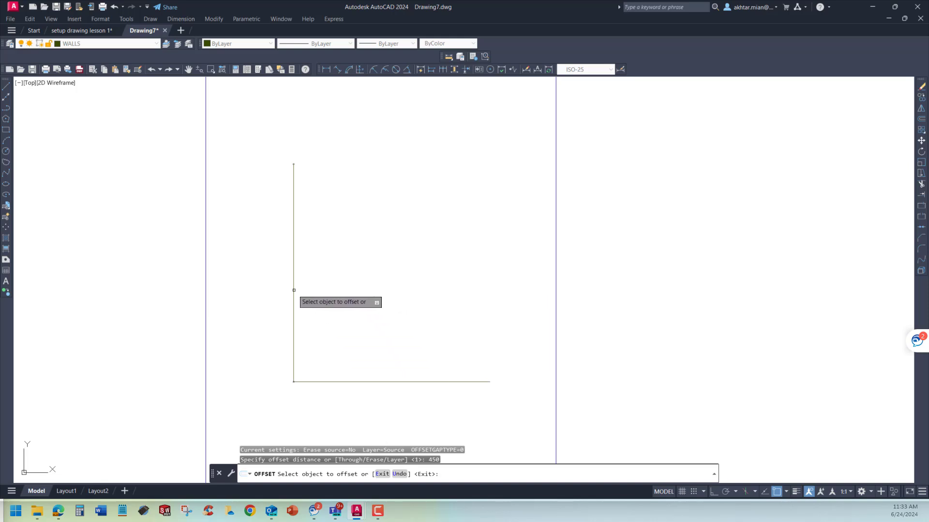
left_click(294, 290)
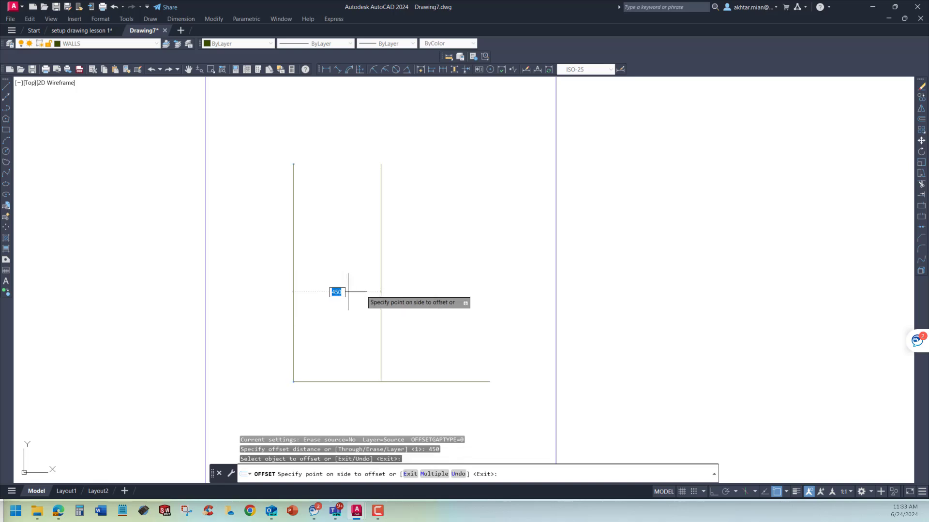
left_click(473, 292)
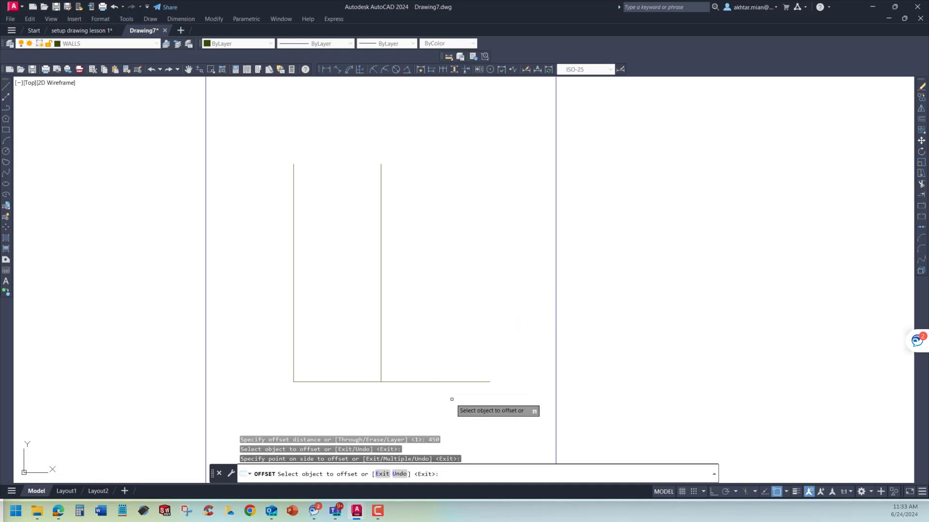
key("Escape")
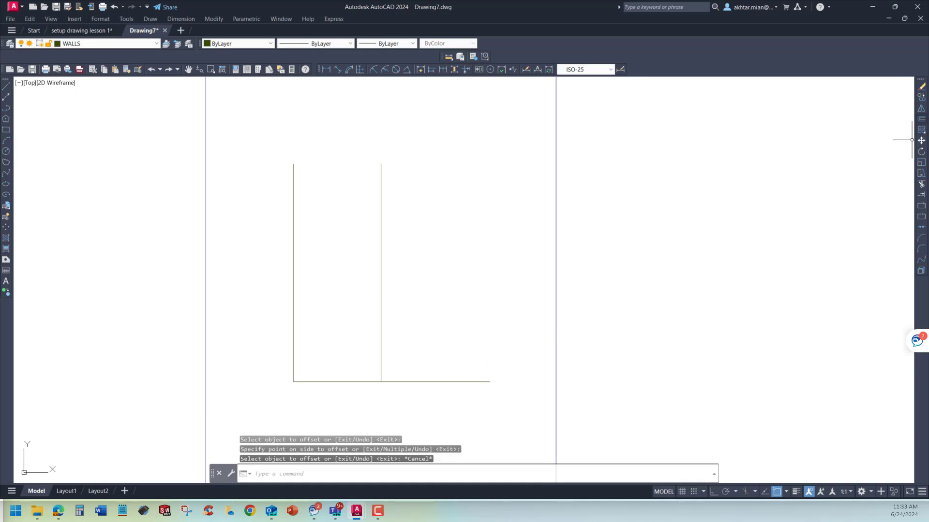
Offset the second vertical wall line 650 to the right to place the right-hand outer wall line
left_click(921, 119)
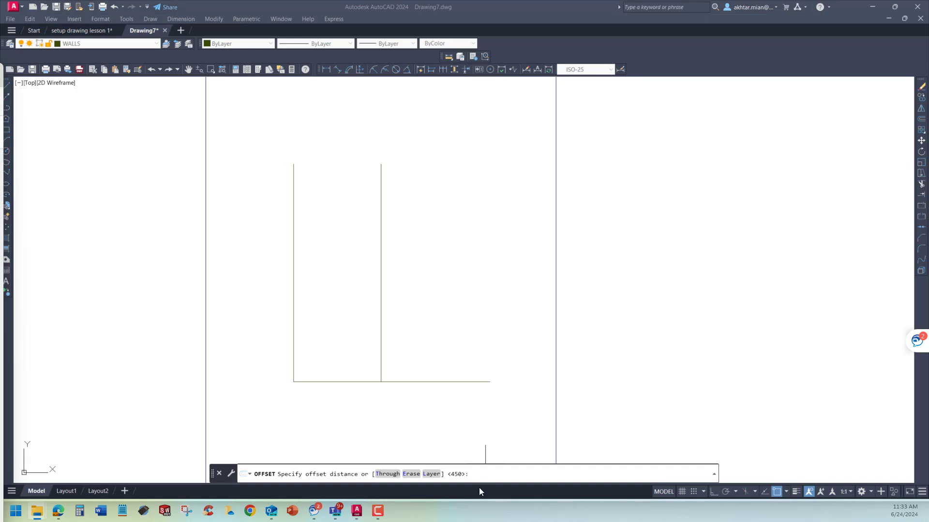
left_click(486, 471)
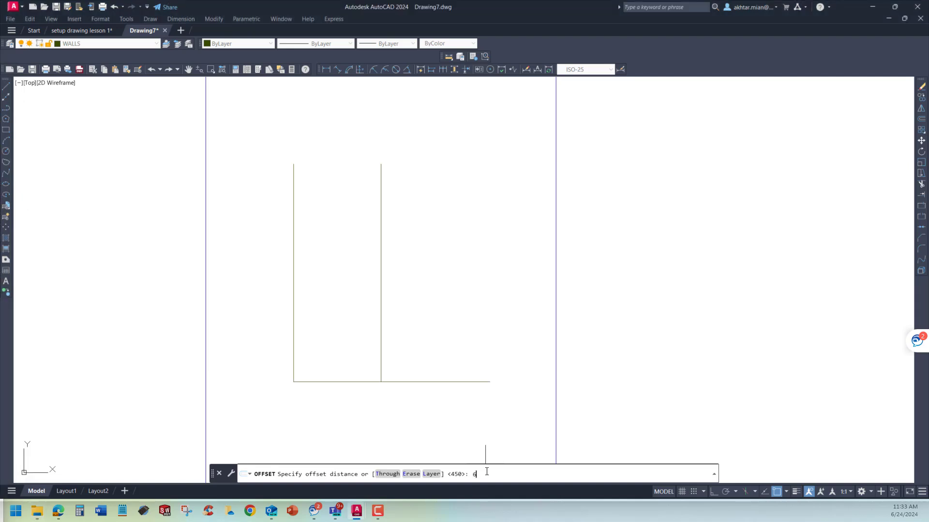
type("650")
key("Return")
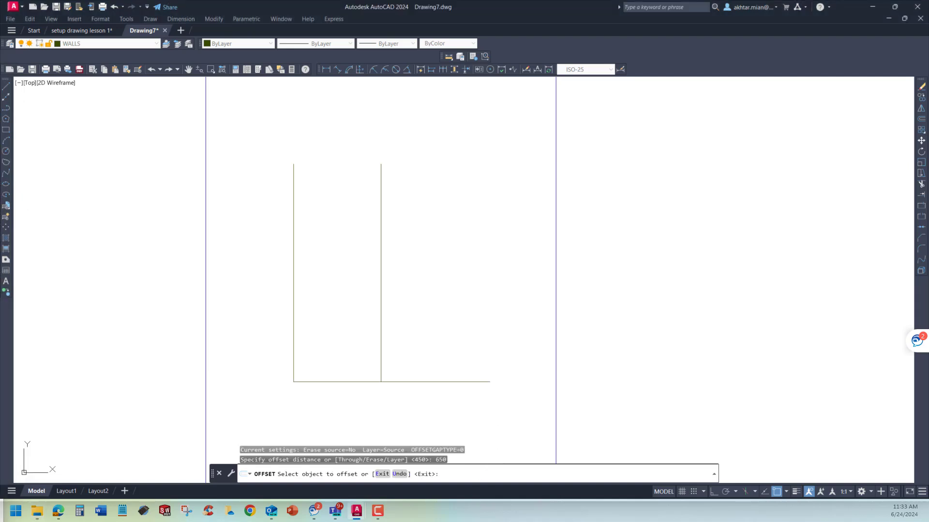
left_click(382, 328)
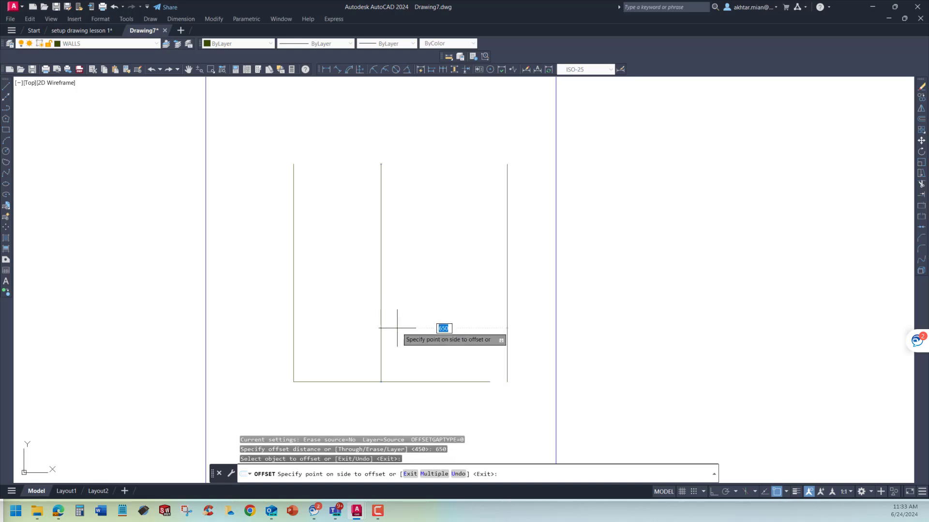
left_click(442, 318)
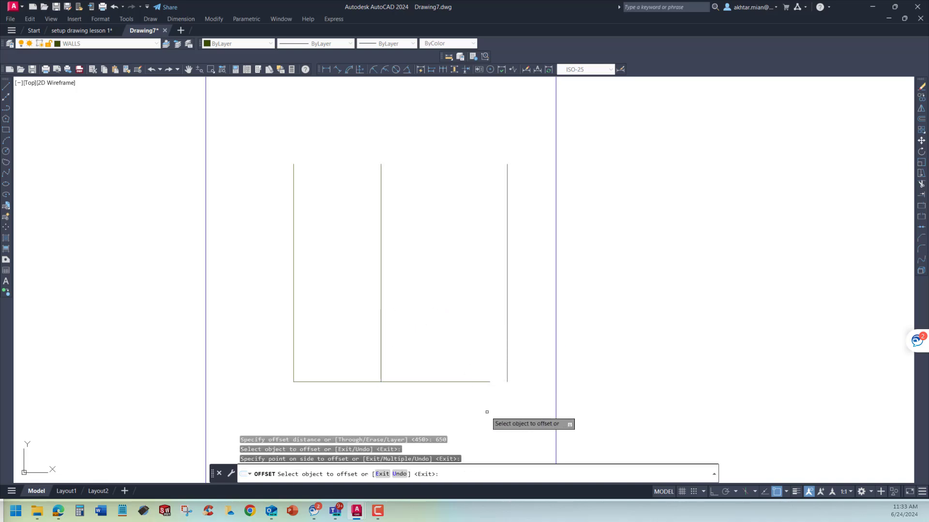
key("Escape")
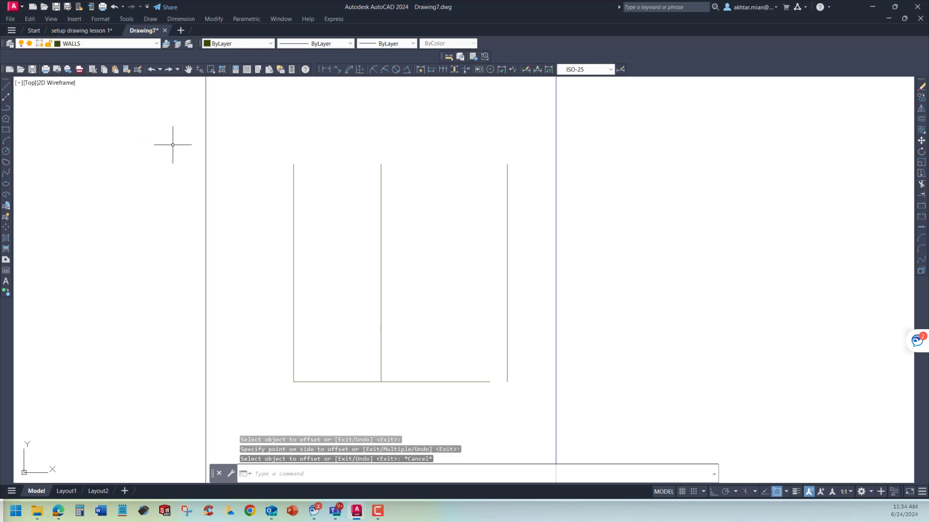
Check the plan's vertical wall dimensions in setup drawing lesson 1, and offset Drawing7's bottom horizontal wall line 480 upward
scroll(311, 158, "down", 2)
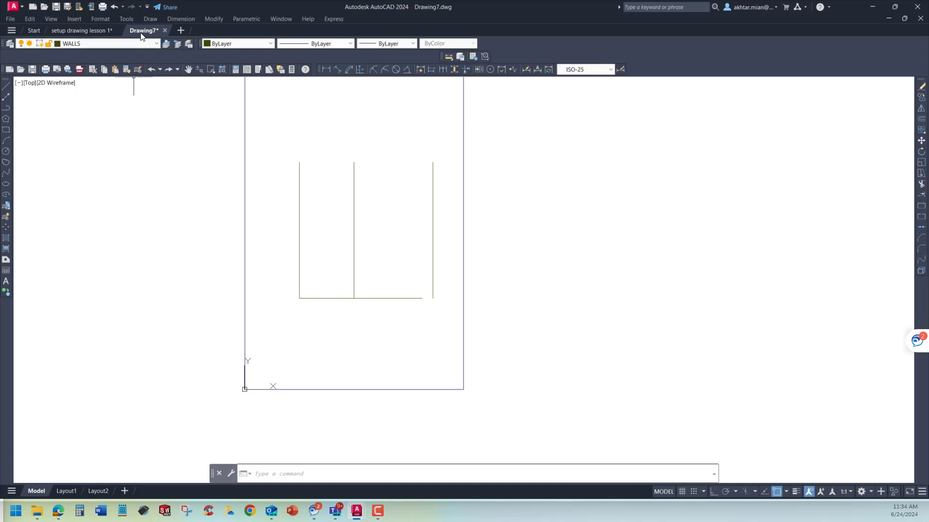
mouse_move(141, 33)
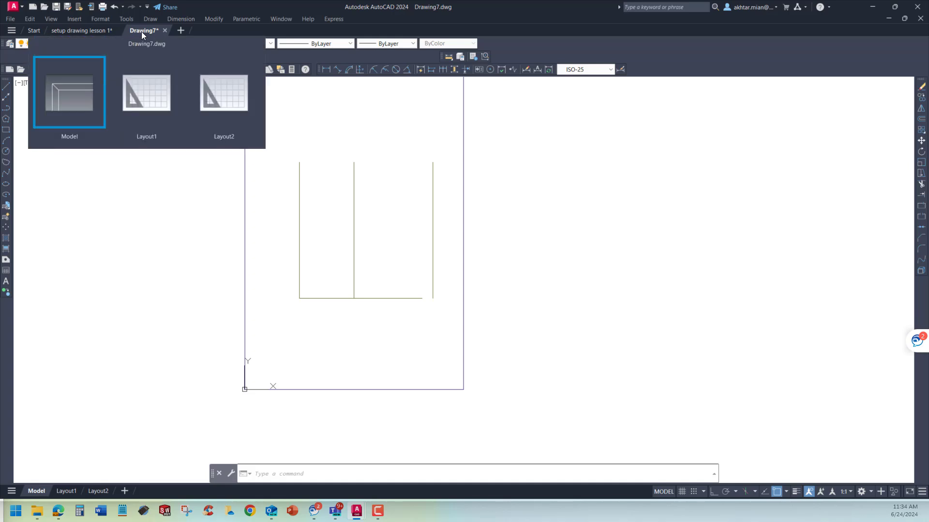
left_click(84, 30)
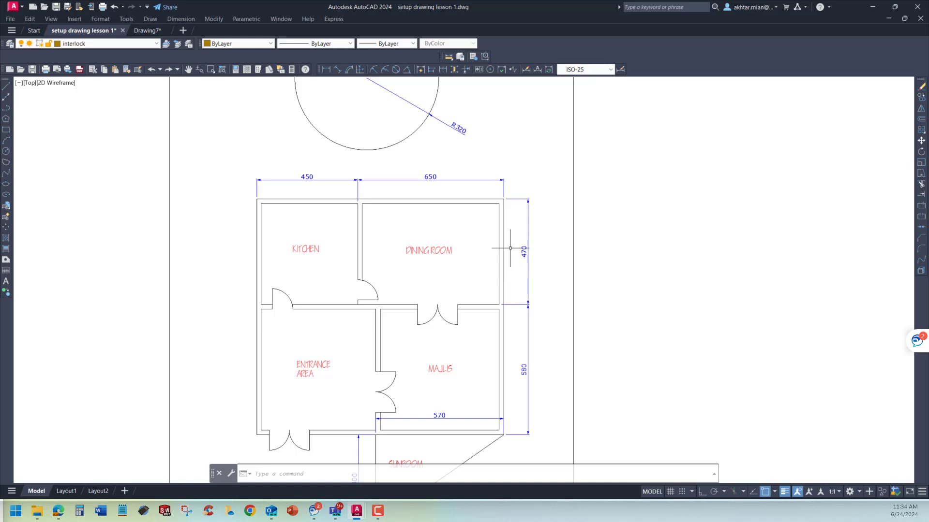
left_click(151, 31)
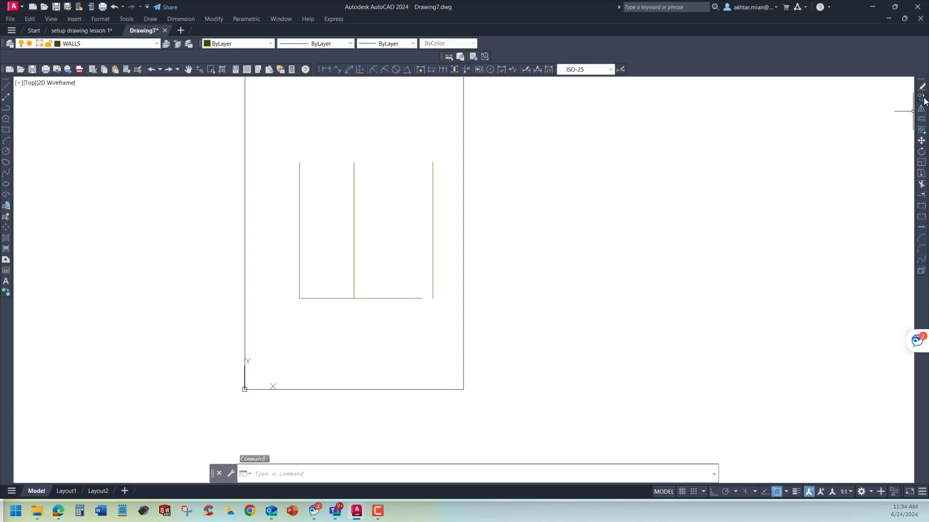
left_click(921, 119)
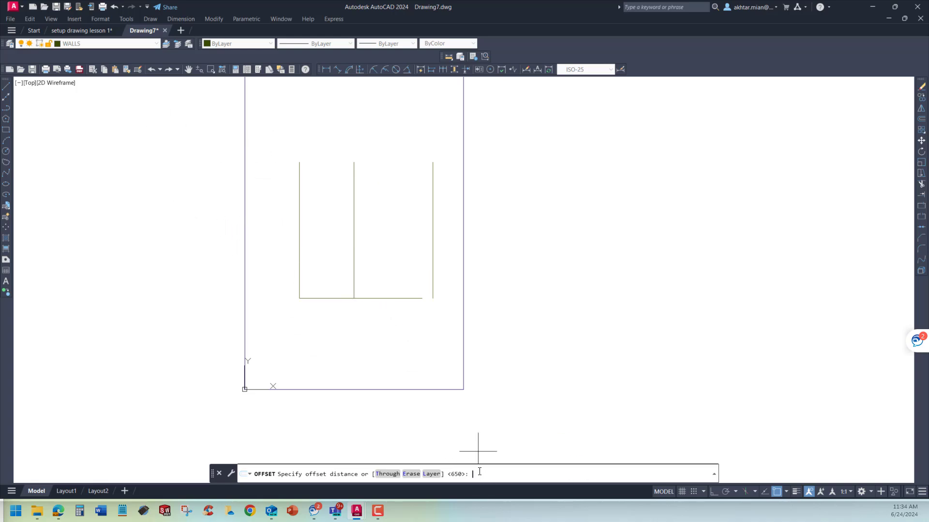
type("480")
key("Return")
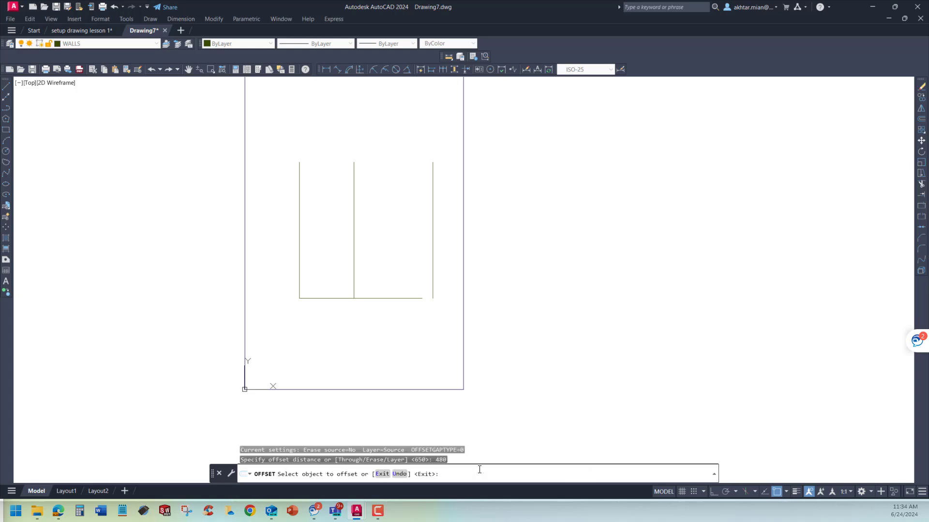
left_click(394, 299)
left_click(385, 208)
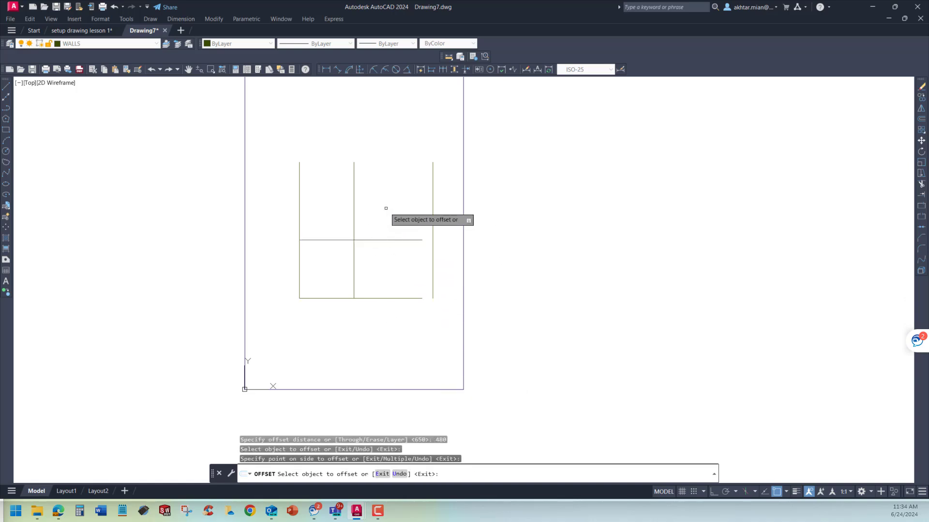
key("Return")
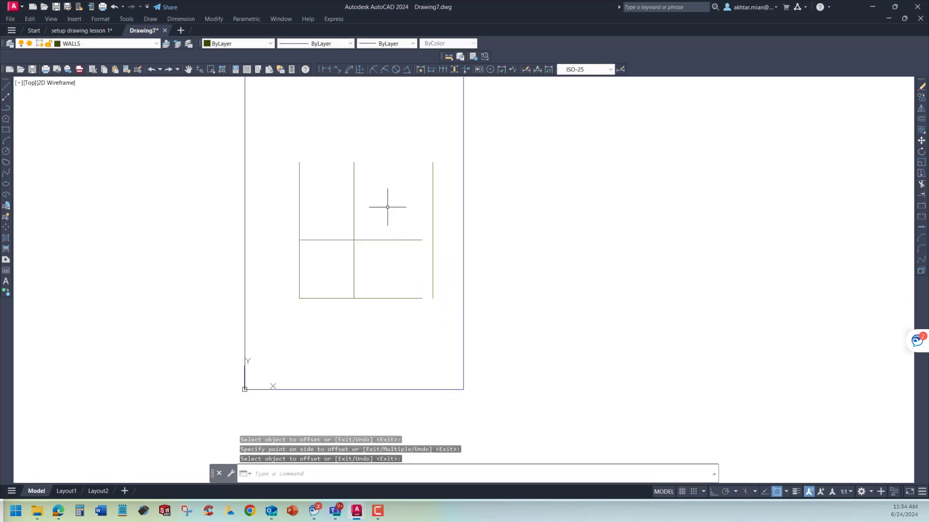
Offset the upper horizontal wall line 570 upward
key("Return")
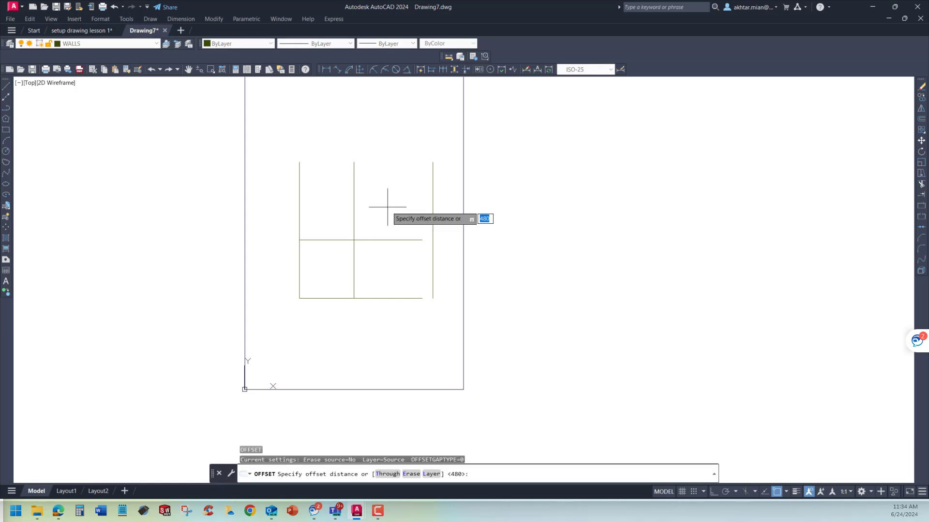
type("57")
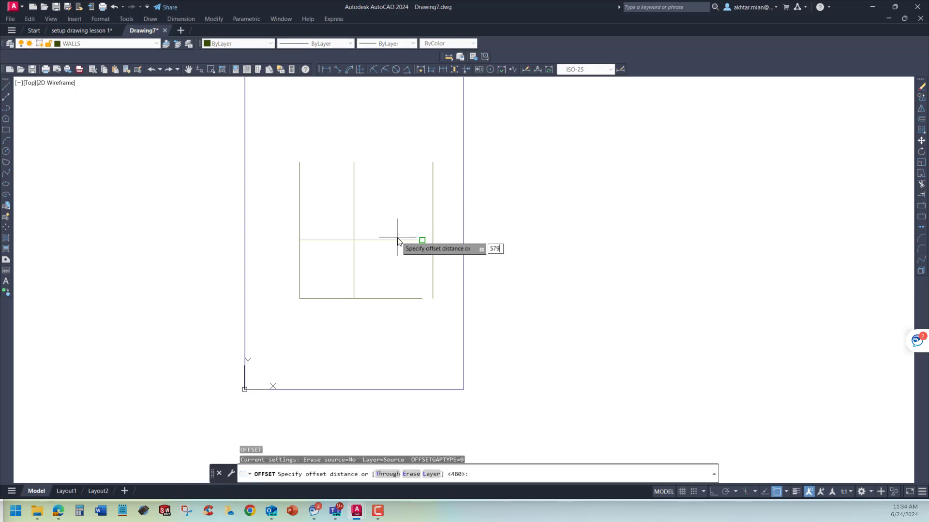
type("9")
key("BackSpace")
type("0")
key("Return")
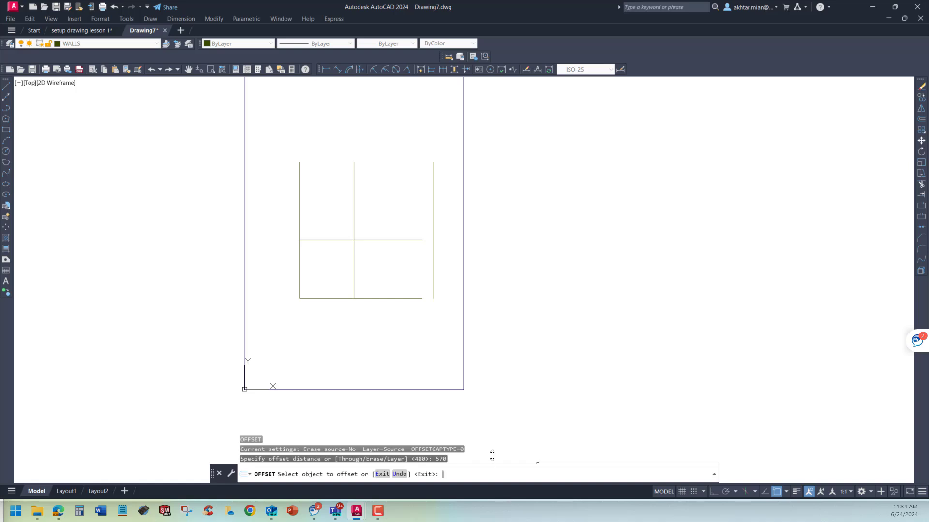
key("Escape")
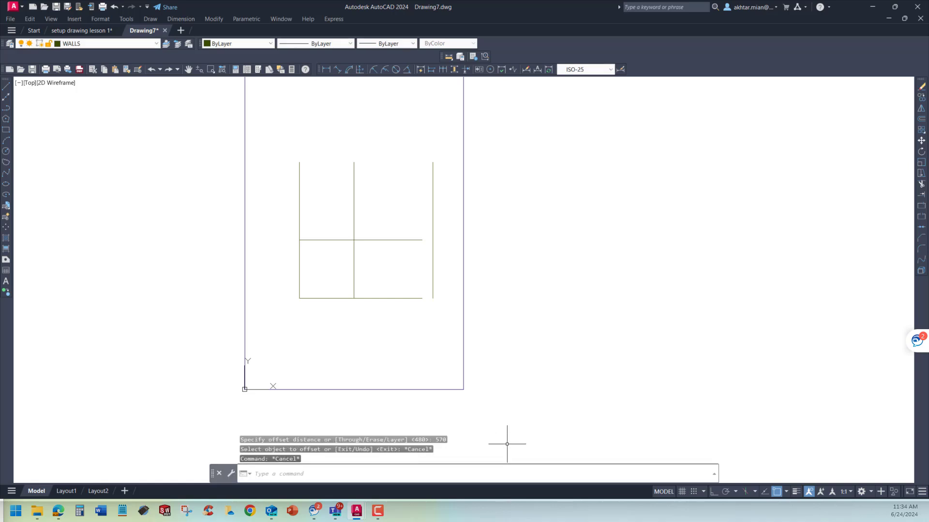
left_click(920, 120)
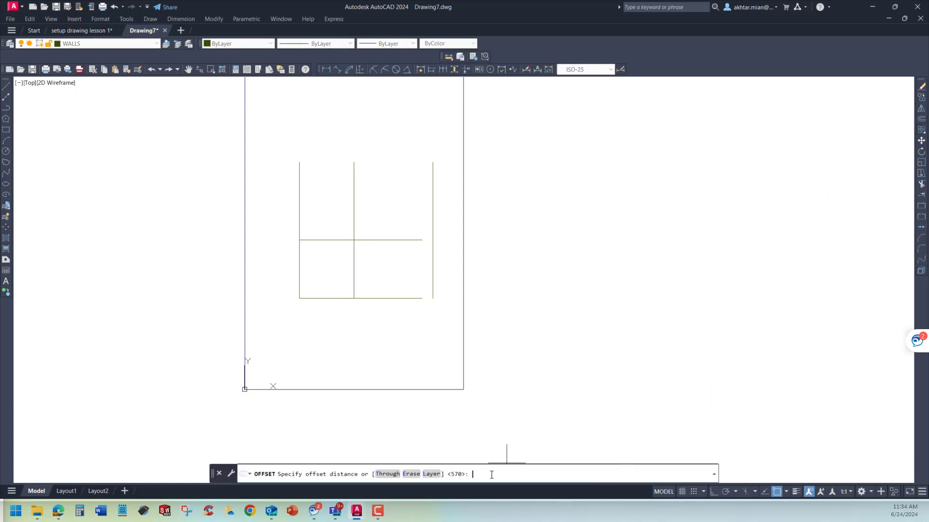
key("Return")
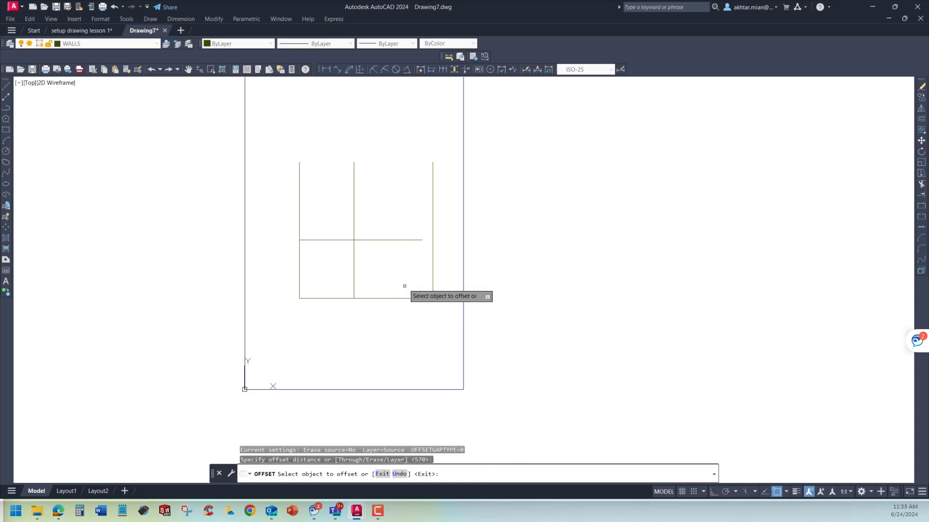
left_click(404, 241)
left_click(402, 200)
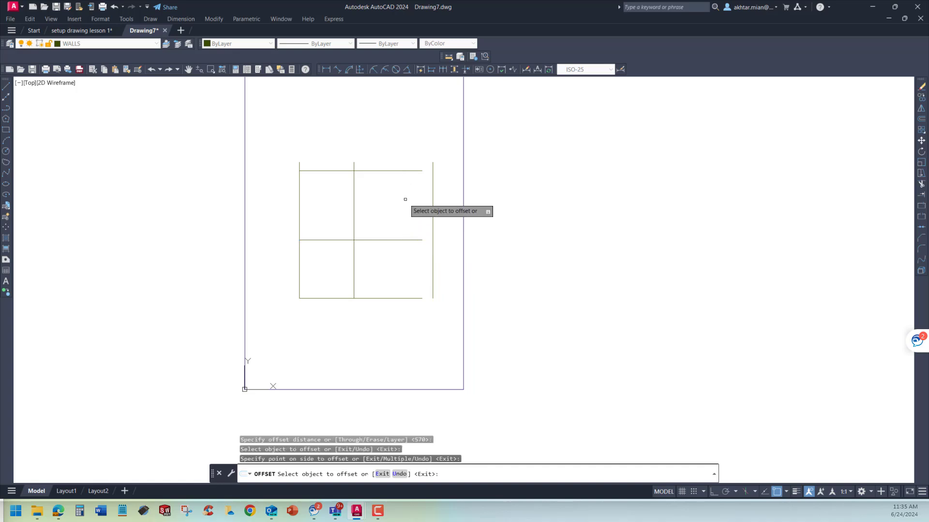
scroll(402, 214, "down", 1)
scroll(399, 218, "up", 4)
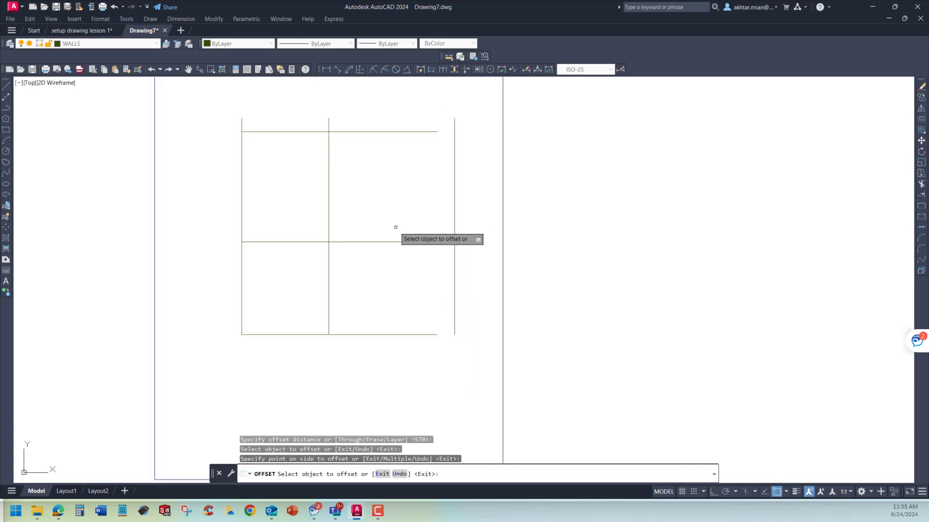
key("Escape")
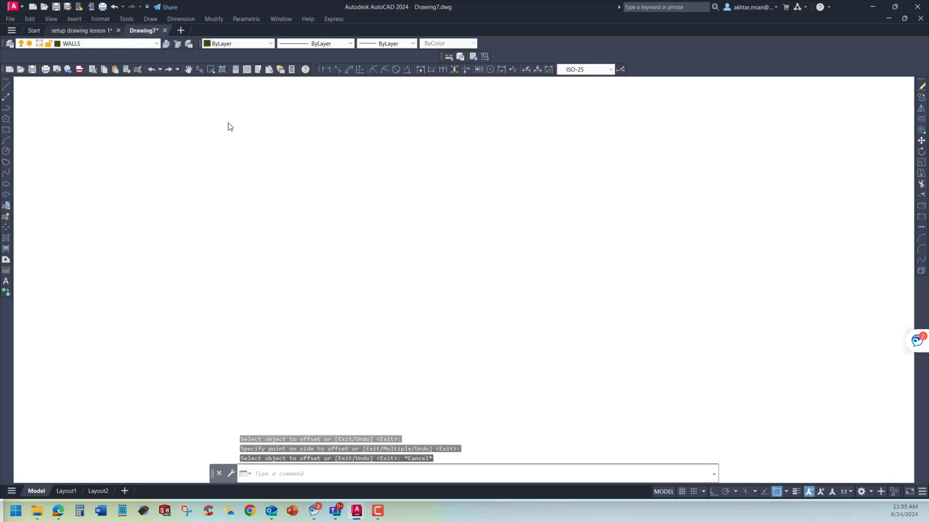
Check the vertical wall dimensions in setup drawing lesson 1, and erase Drawing7's two offset horizontal wall lines above the bottom one
left_click(81, 30)
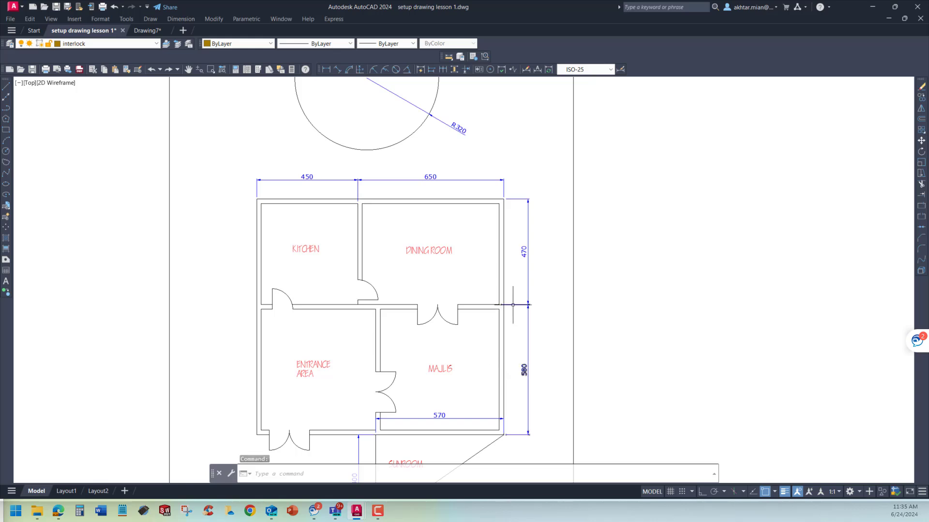
scroll(512, 305, "down", 2)
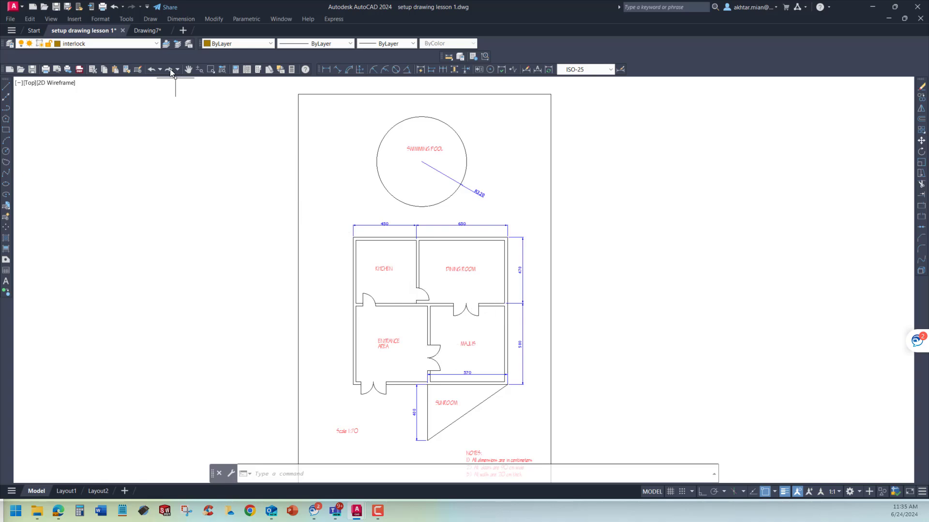
left_click(146, 30)
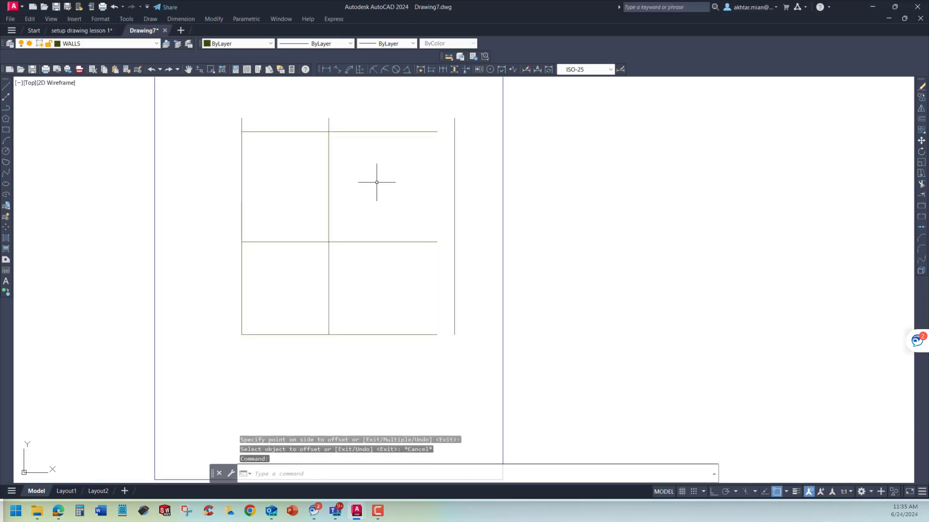
left_click(378, 132)
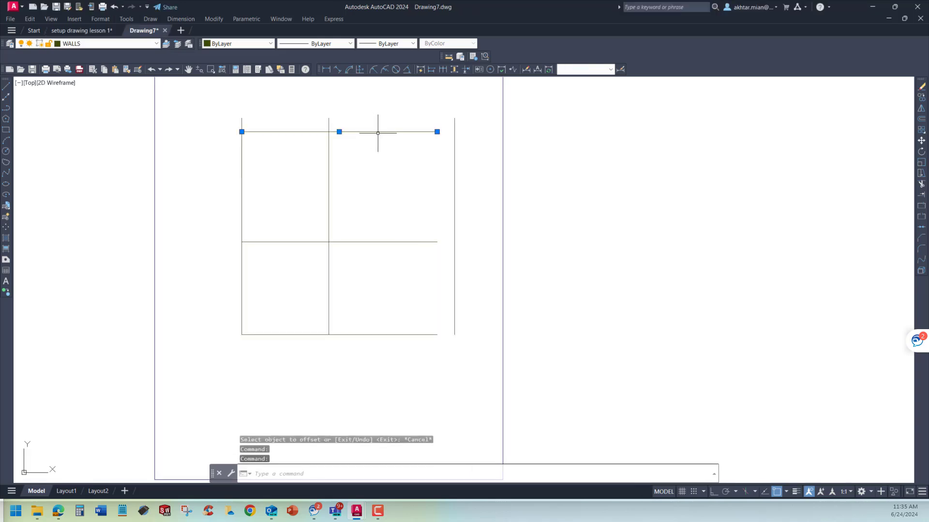
left_click(381, 241)
key("Delete")
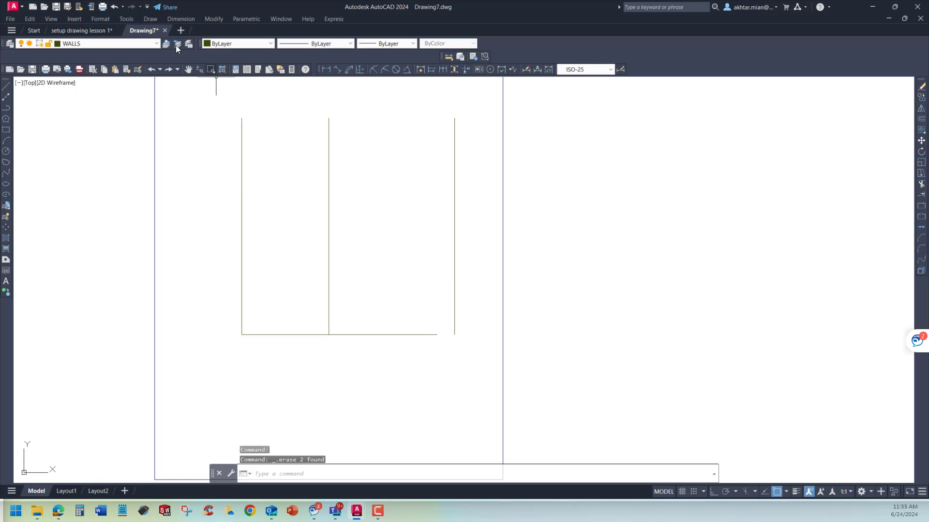
Recheck the plan in setup drawing lesson 1, and offset Drawing7's bottom horizontal wall line 580 upward
left_click(99, 30)
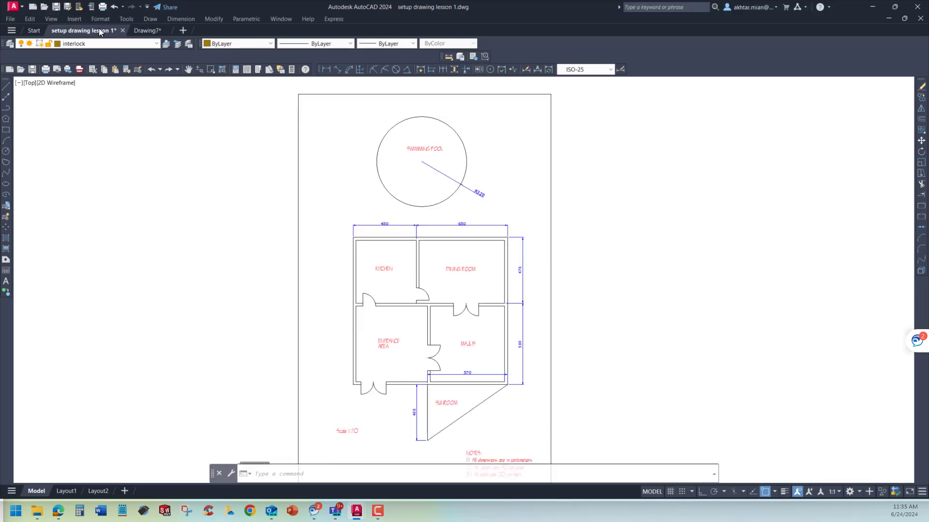
left_click(145, 31)
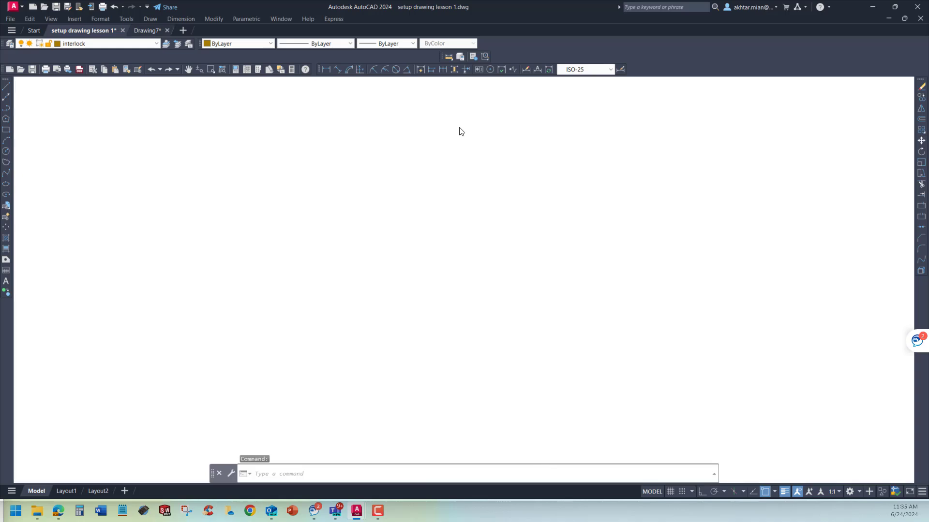
left_click(920, 119)
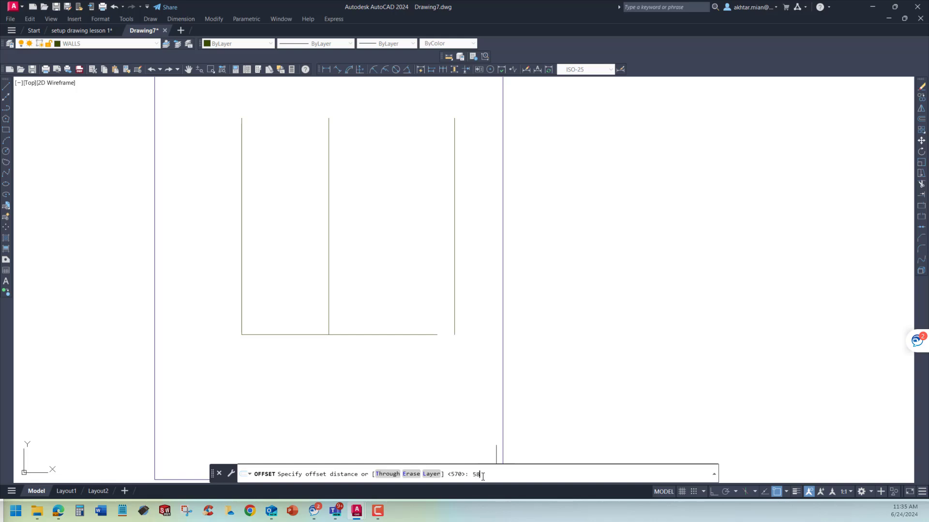
type("580")
key("Return")
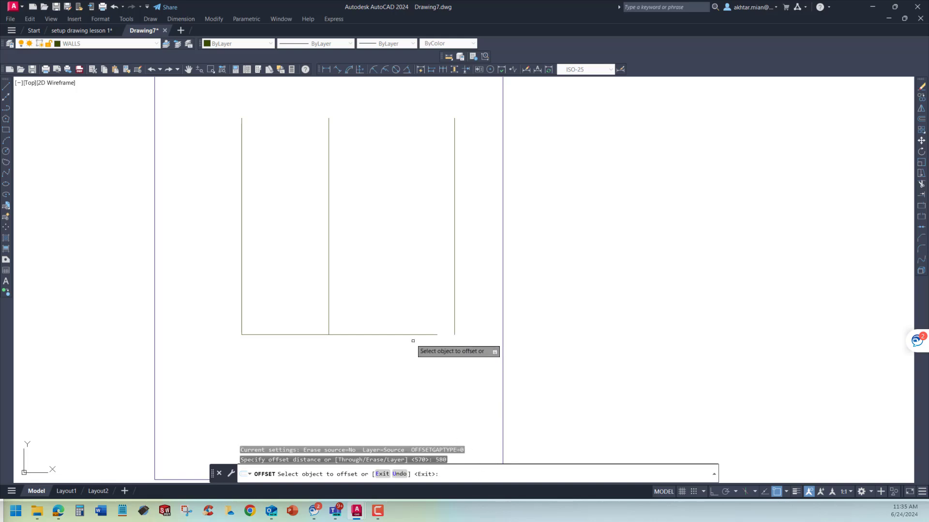
left_click(410, 334)
left_click(405, 278)
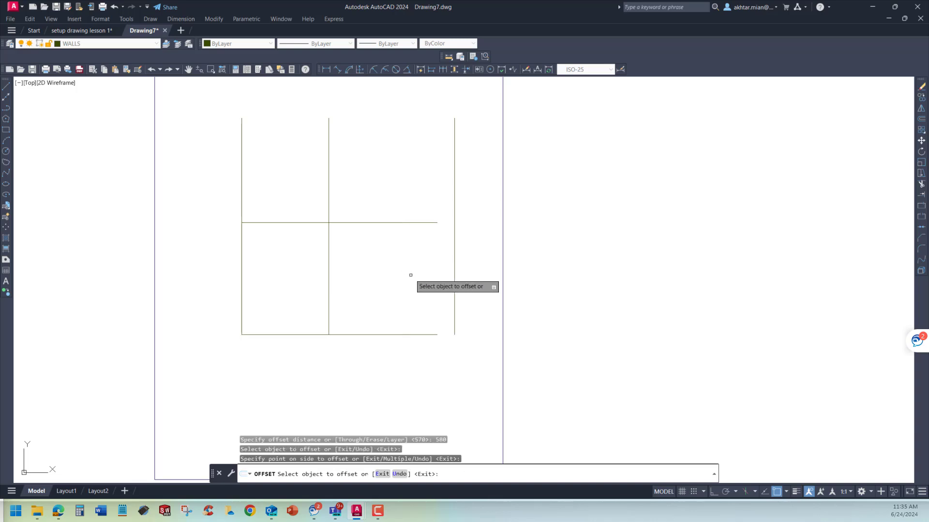
key("Return")
Offset the middle horizontal wall line 470 upward, and compare the layout with the plan in setup drawing lesson 1
key("Return")
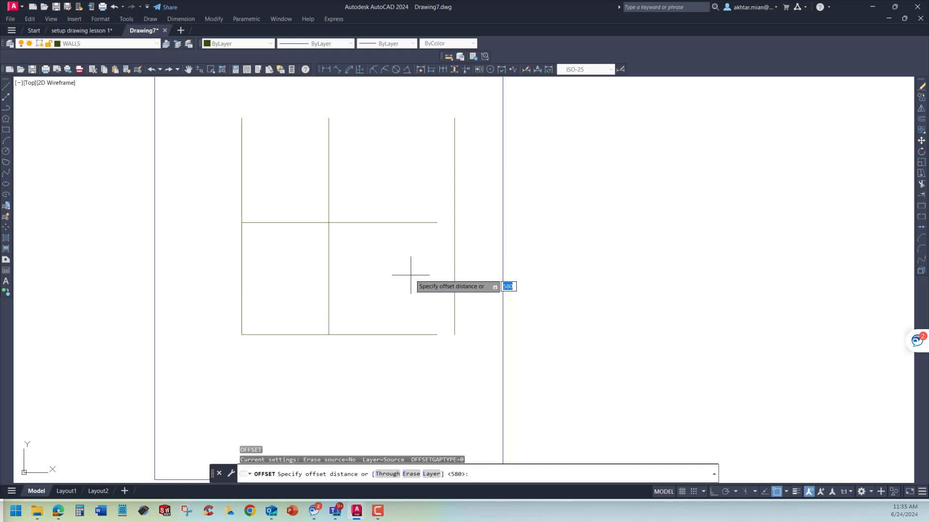
type("470")
key("Return")
left_click(391, 223)
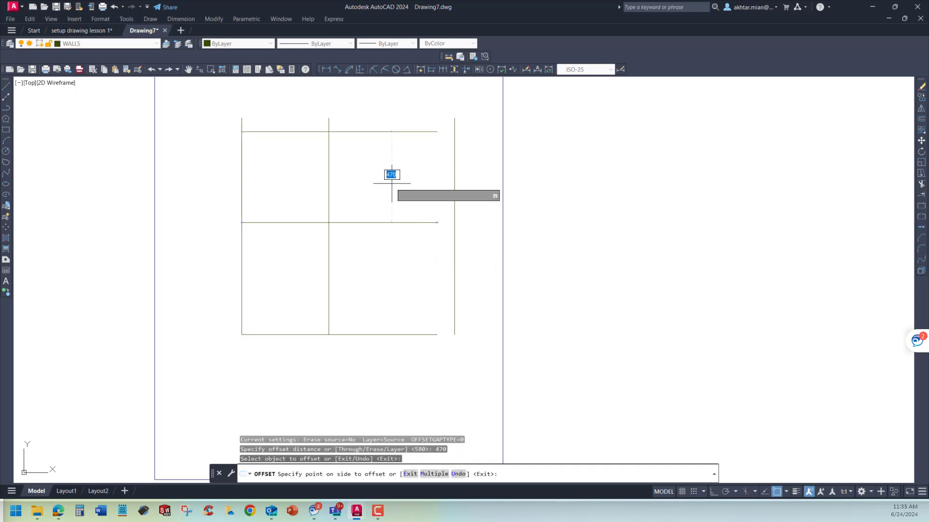
left_click(392, 183)
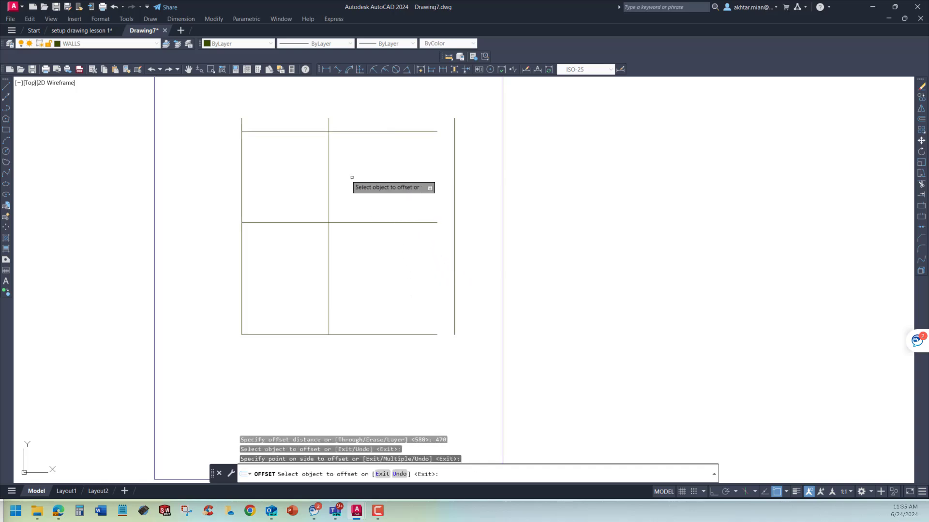
left_click(100, 32)
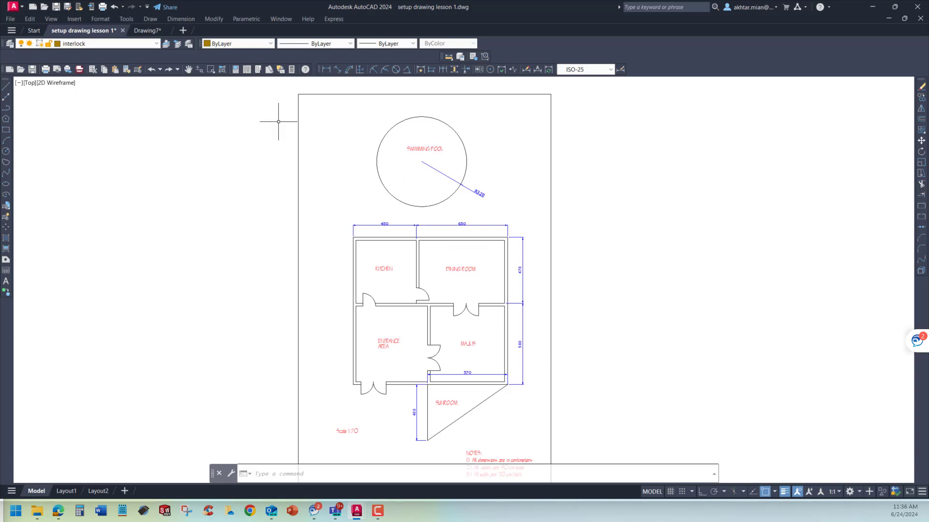
left_click(144, 31)
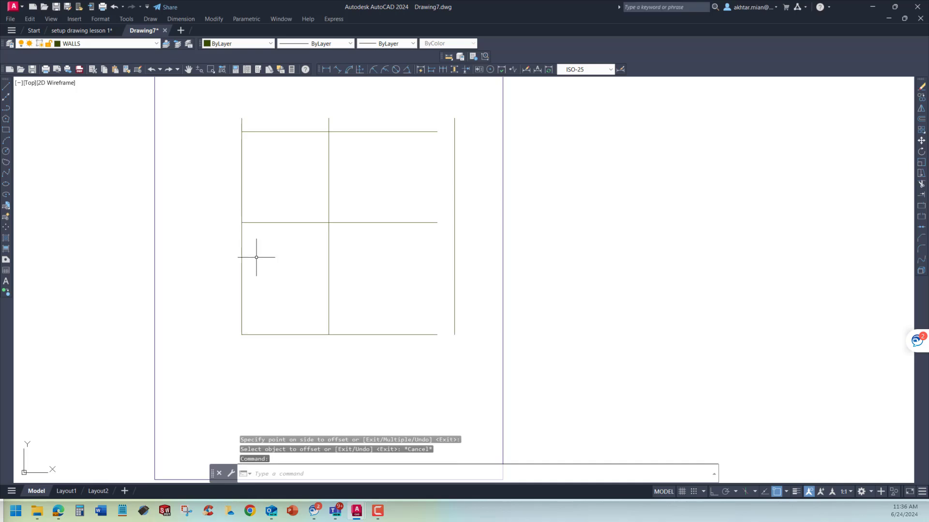
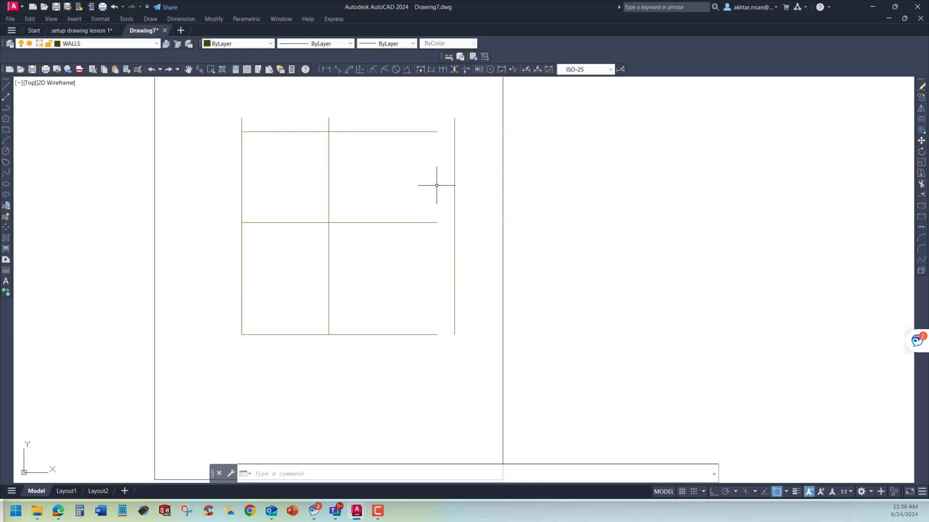
Extend the three horizontal wall lines to the right-hand vertical wall line, using that line as the boundary edge
scroll(469, 173, "up", 2)
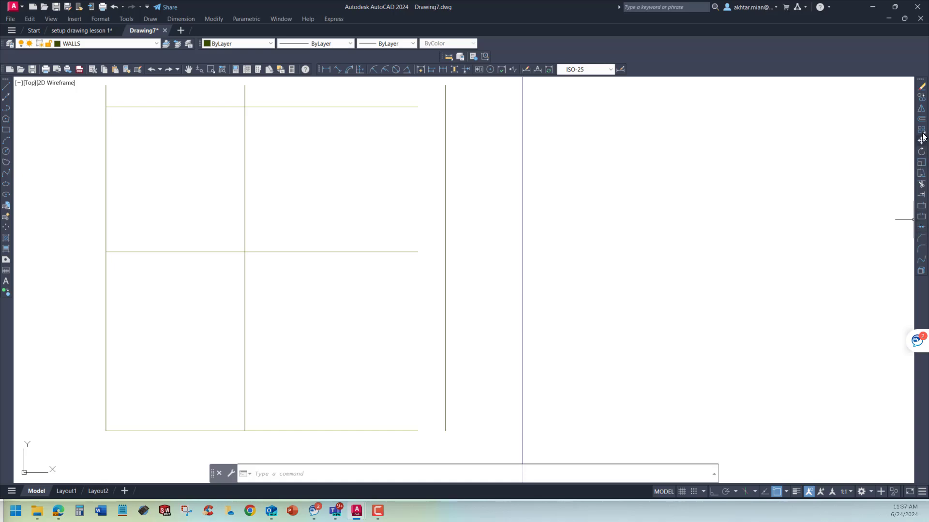
left_click(922, 195)
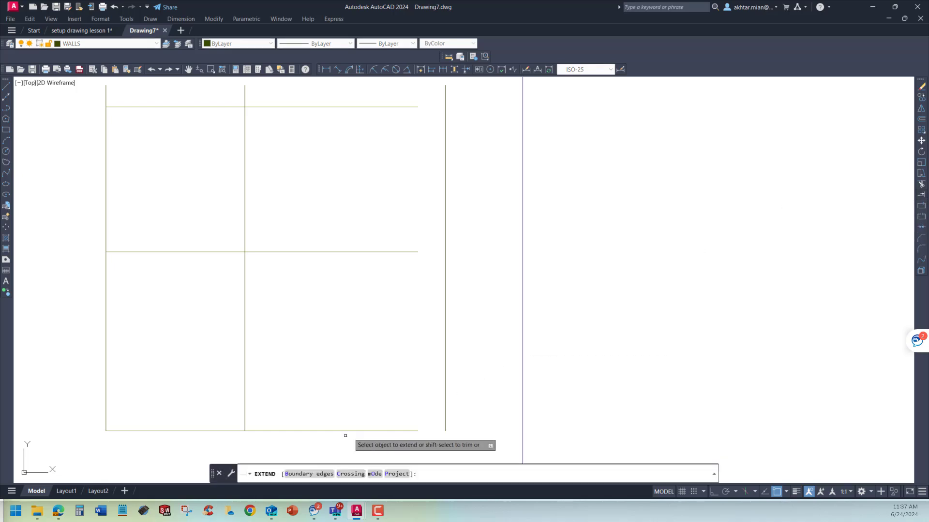
left_click(309, 473)
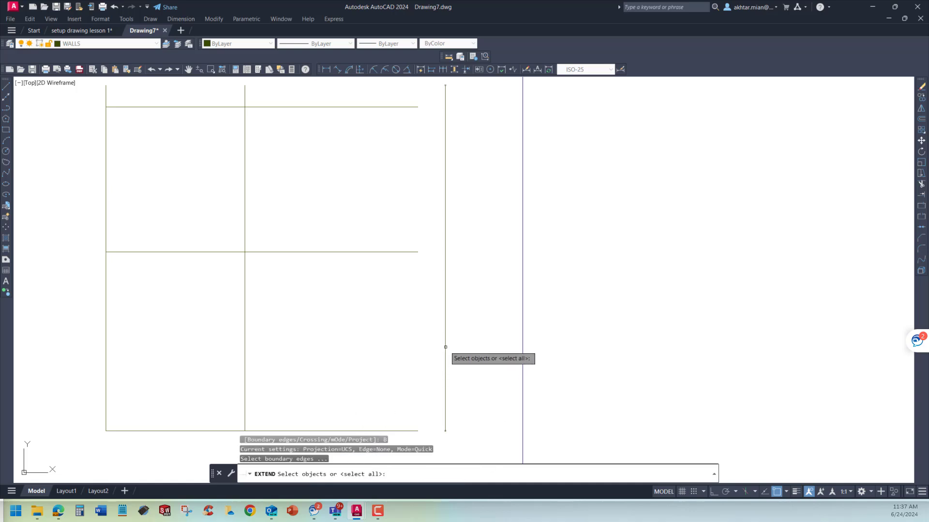
left_click(445, 353)
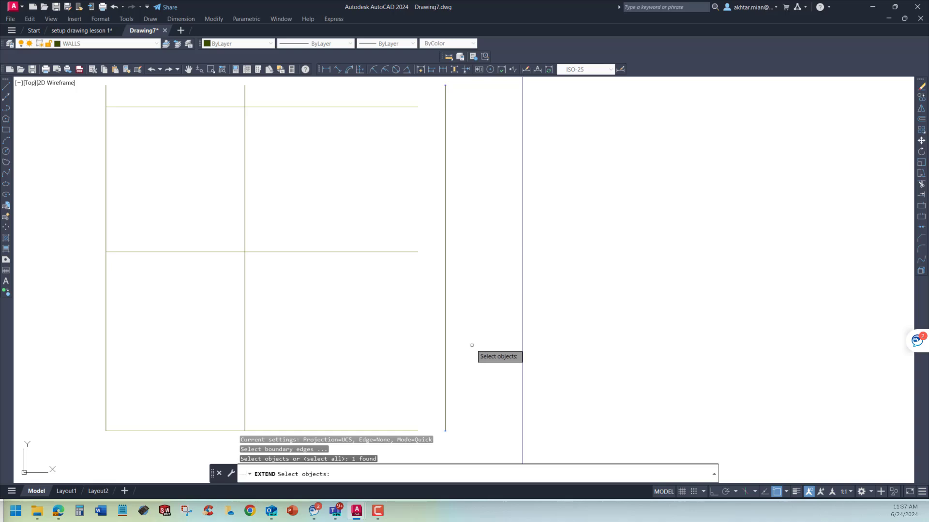
key("Return")
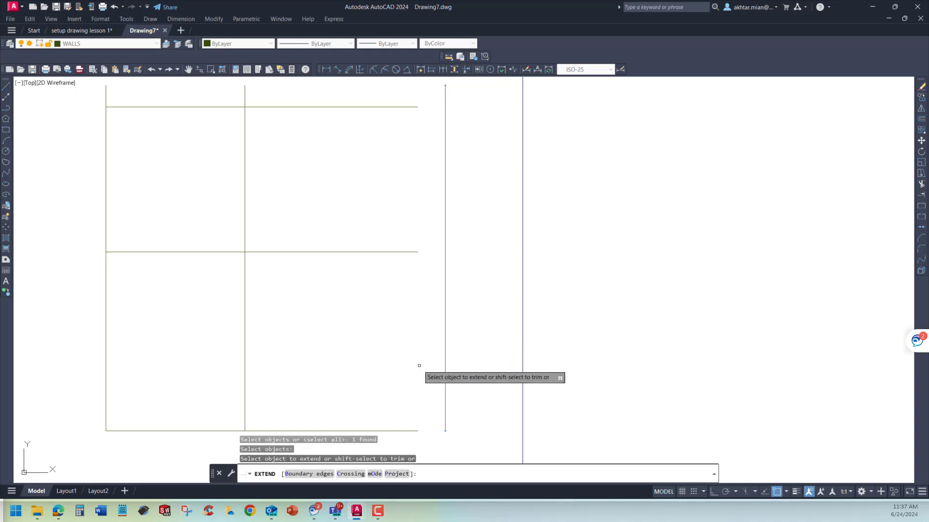
left_click(409, 106)
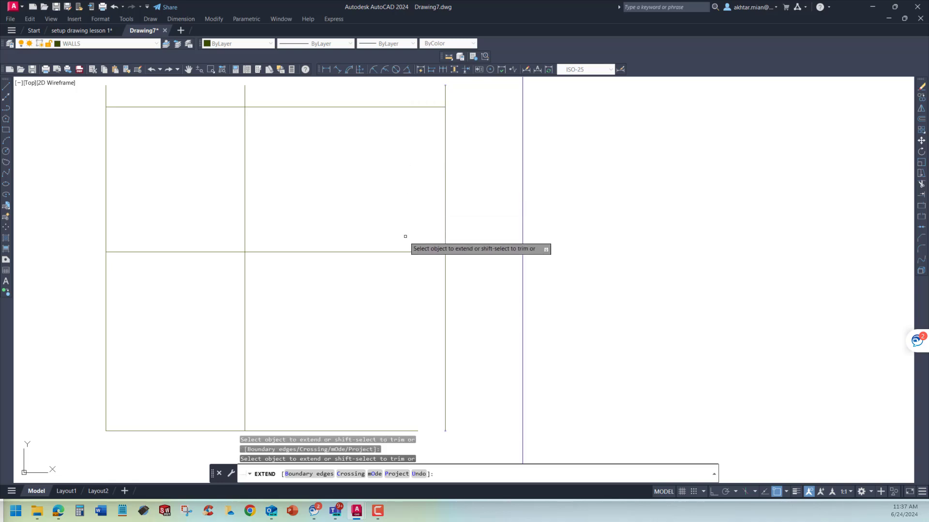
left_click(406, 431)
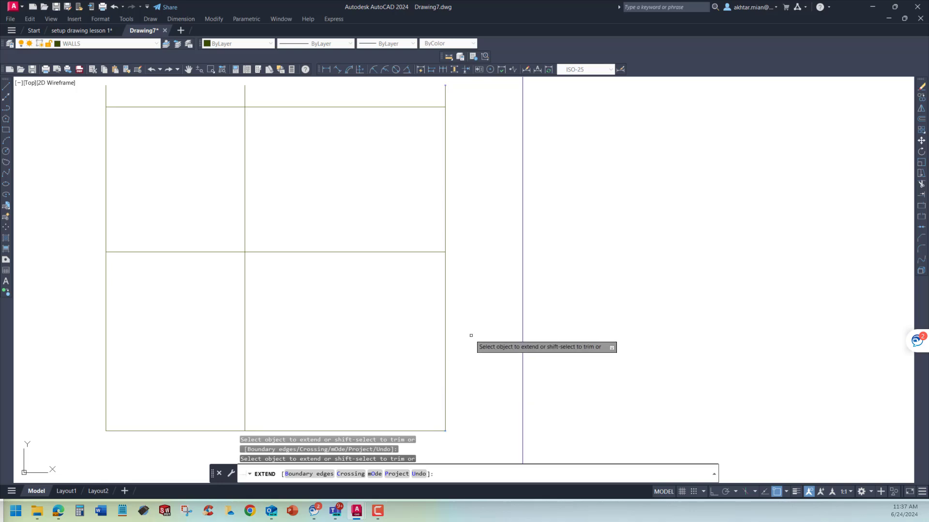
key("Return")
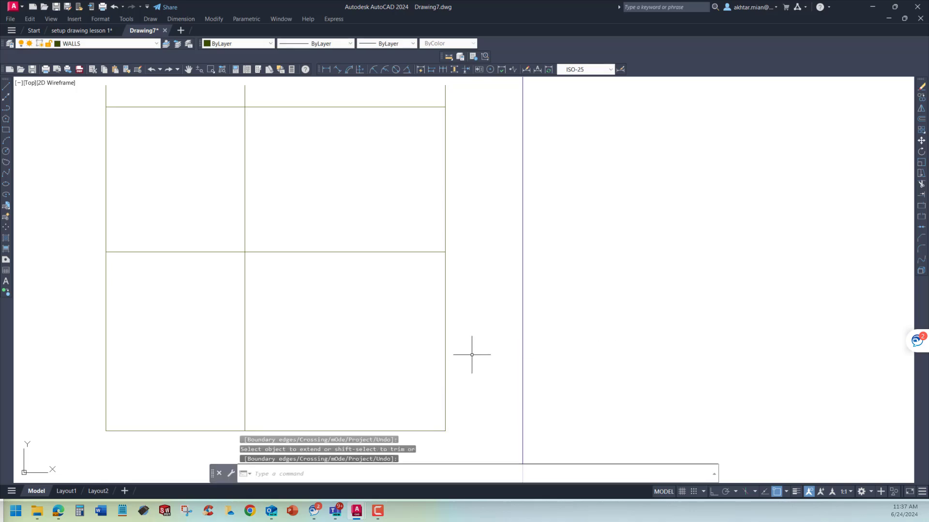
scroll(472, 354, "down", 2)
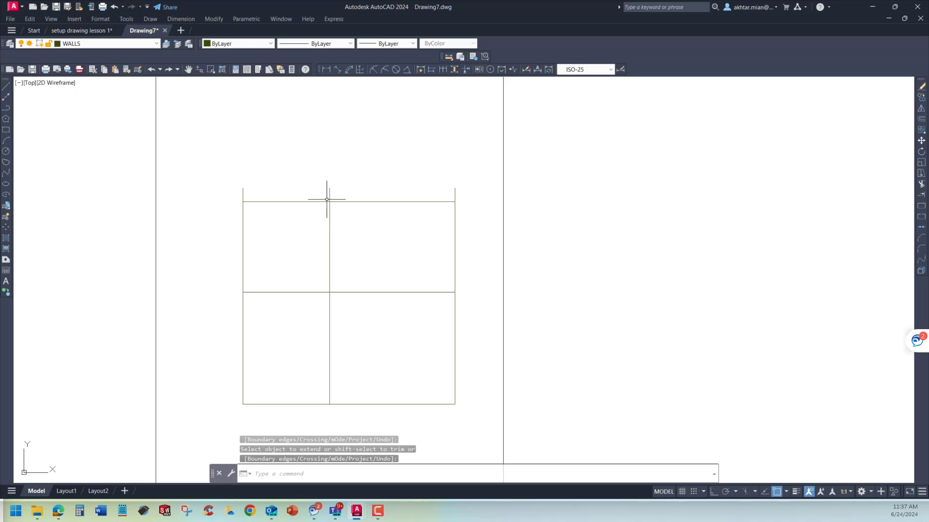
scroll(329, 183, "up", 2)
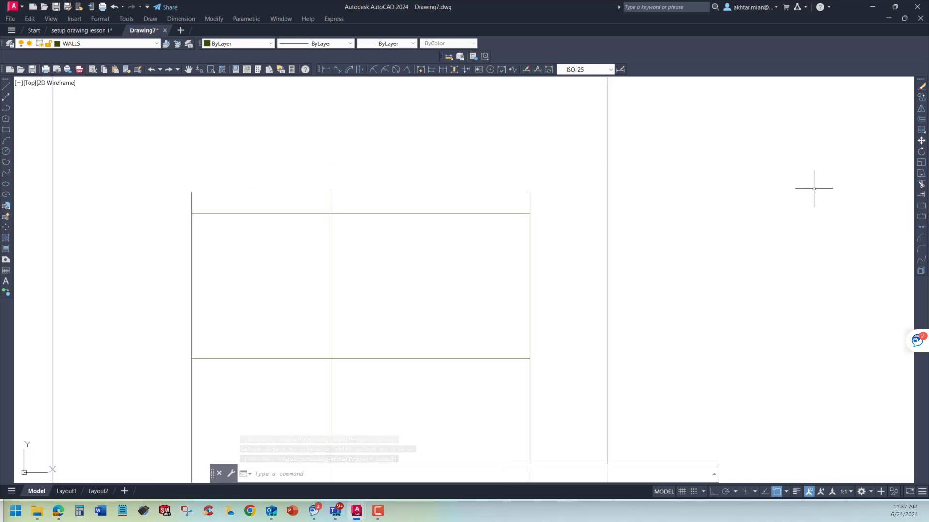
Trim the ends of the three vertical wall lines that stick out above the top horizontal wall line
left_click(921, 186)
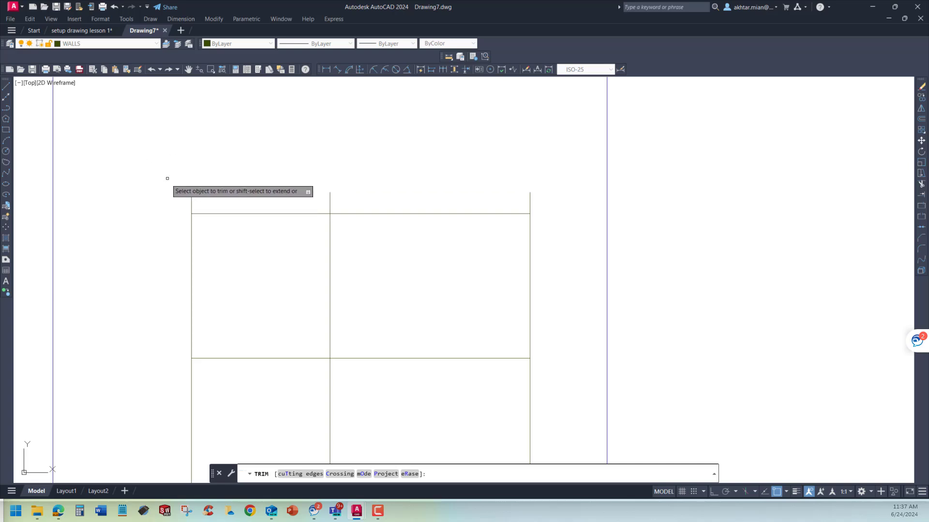
mouse_move(166, 196)
left_mouse_down()
mouse_move(527, 208)
mouse_move(562, 200)
left_mouse_up()
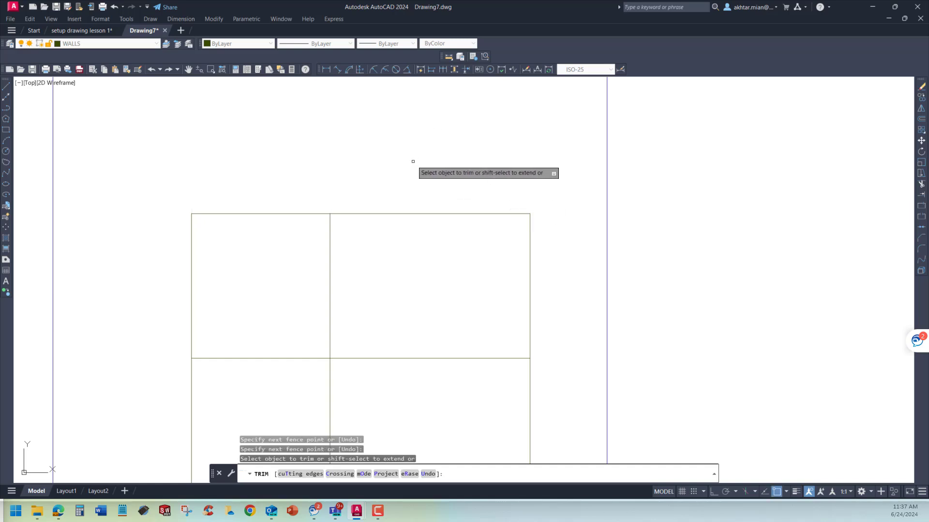
key("Escape")
scroll(418, 180, "down", 2)
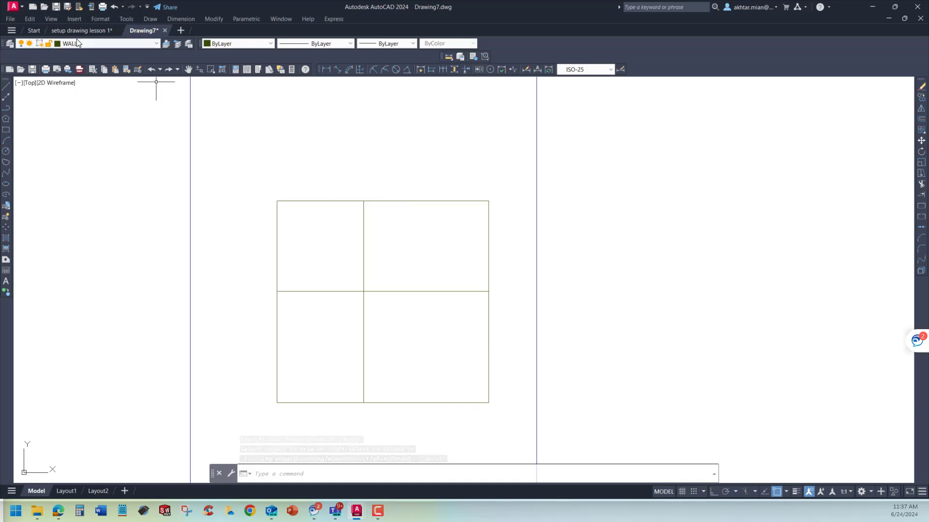
Examine the wall thickness note and the room wall layout in setup drawing lesson 1
mouse_move(81, 31)
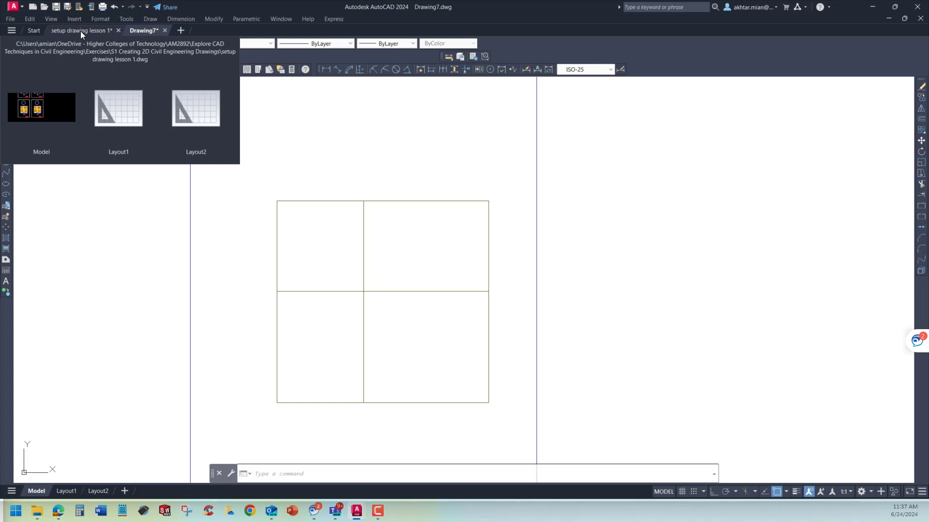
left_click(80, 31)
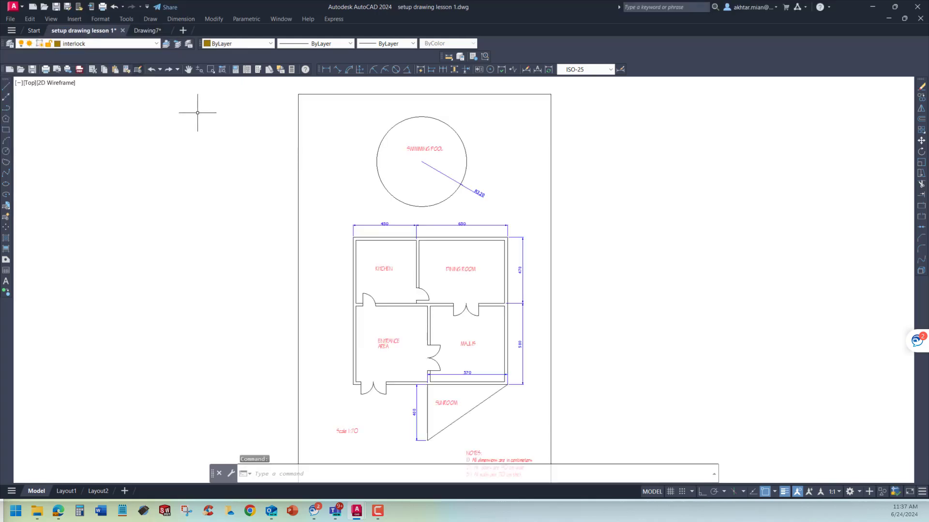
scroll(398, 298, "up", 3)
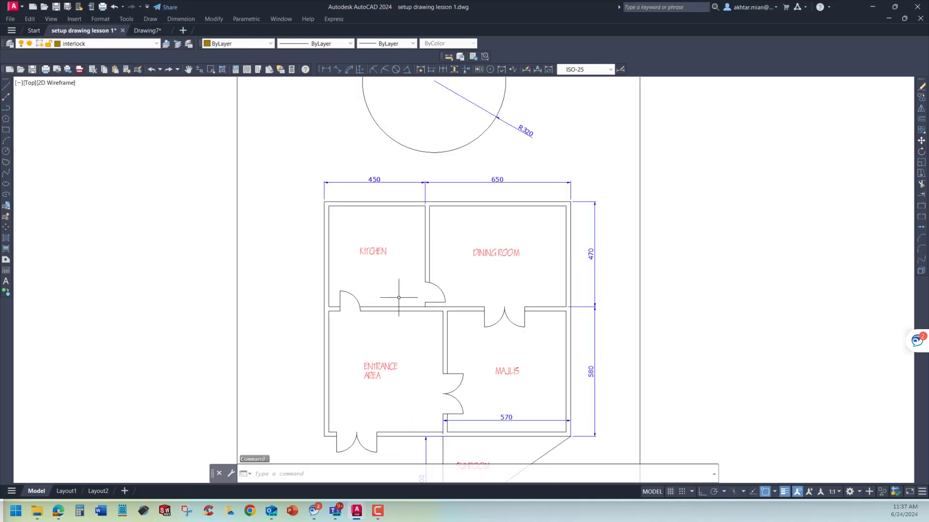
scroll(397, 297, "down", 5)
scroll(459, 399, "up", 4)
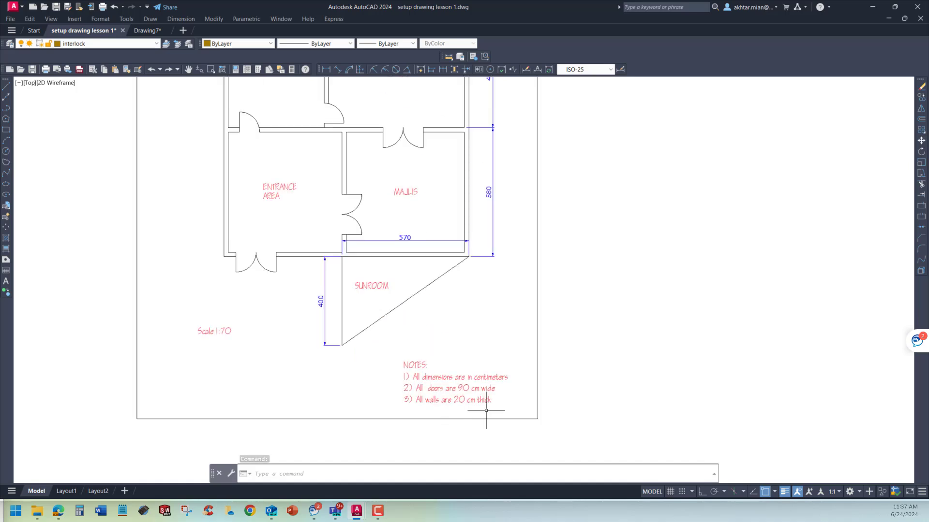
scroll(464, 411, "up", 4)
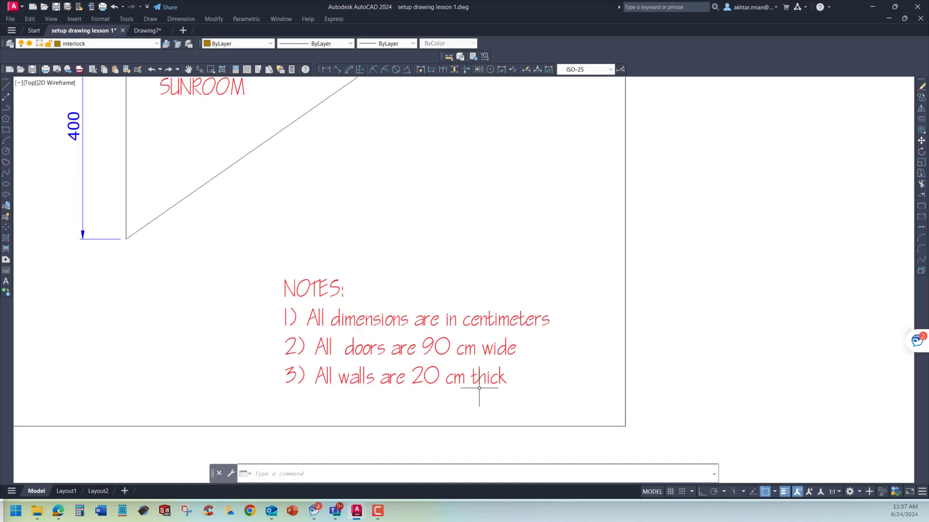
scroll(488, 407, "down", 6)
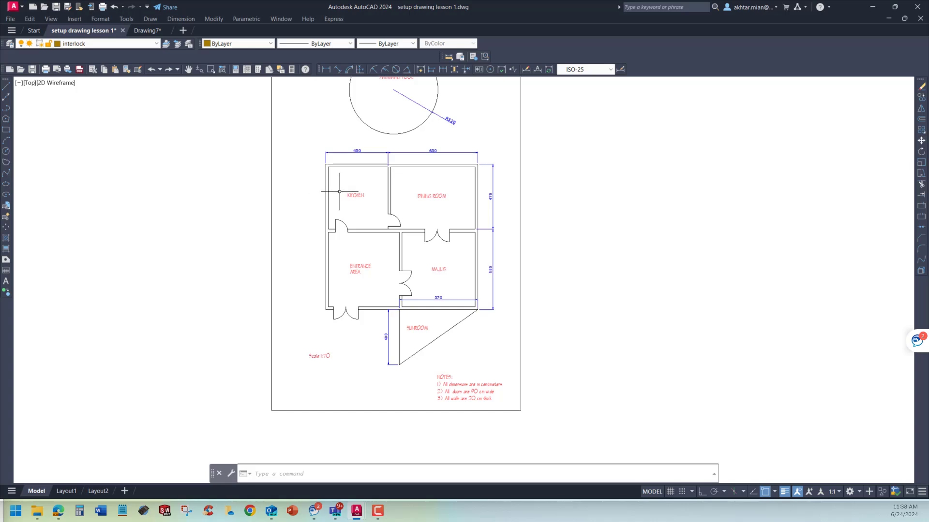
scroll(378, 152, "up", 4)
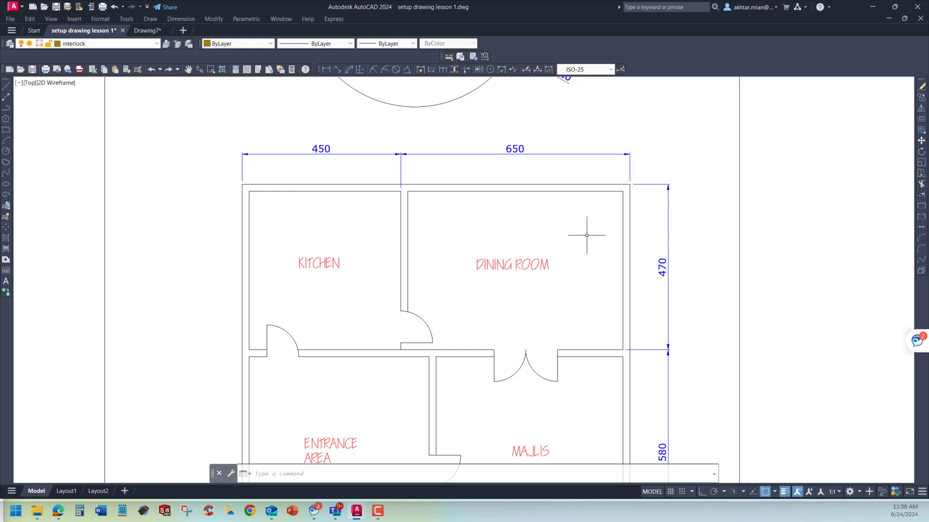
In Drawing7, offset the left and middle vertical wall lines 20 to the right
left_click(147, 30)
scroll(344, 245, "up", 2)
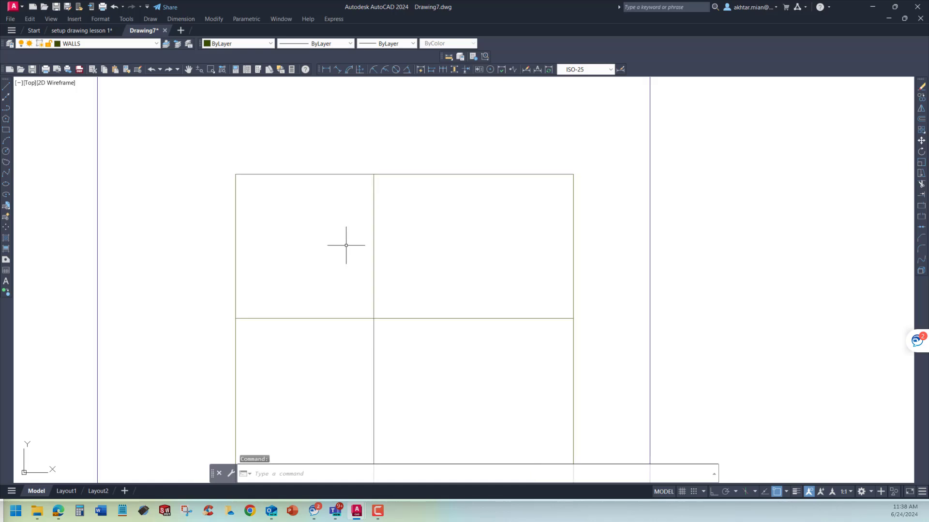
left_click(922, 119)
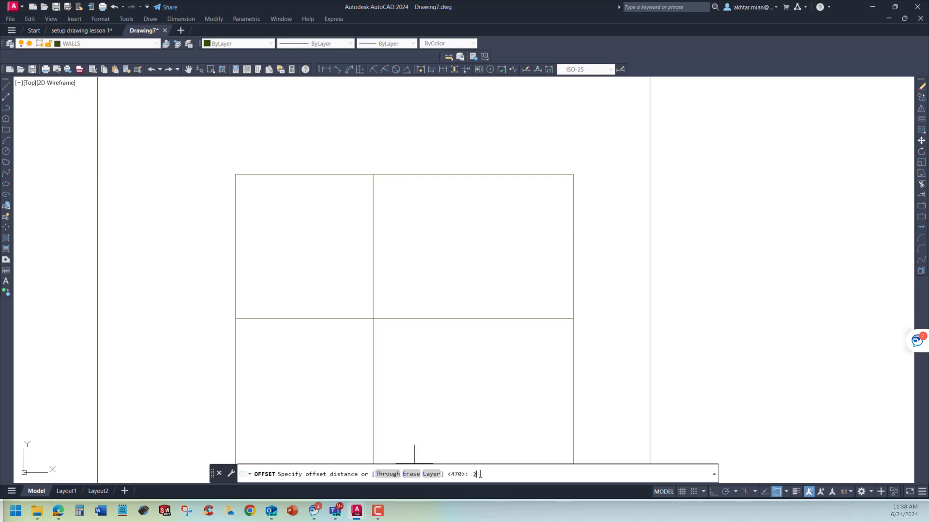
type("20")
key("Return")
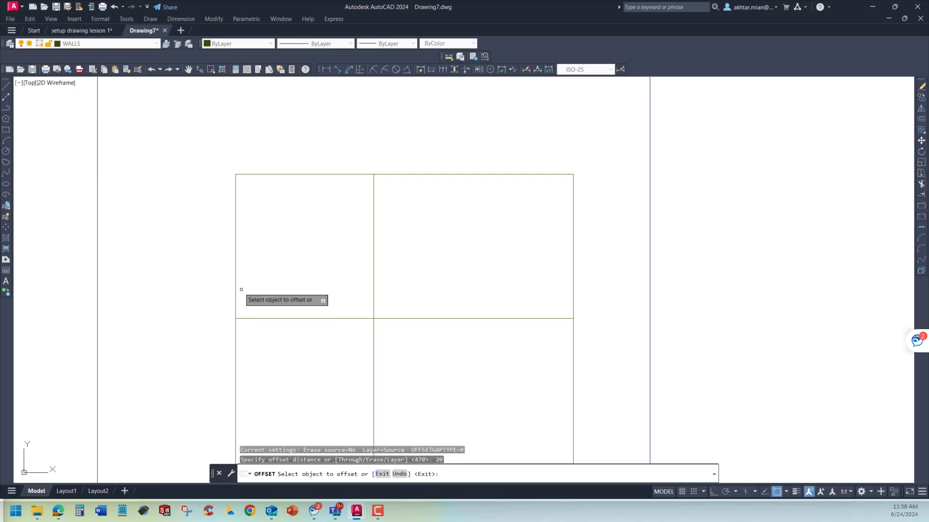
left_click(235, 284)
left_click(280, 277)
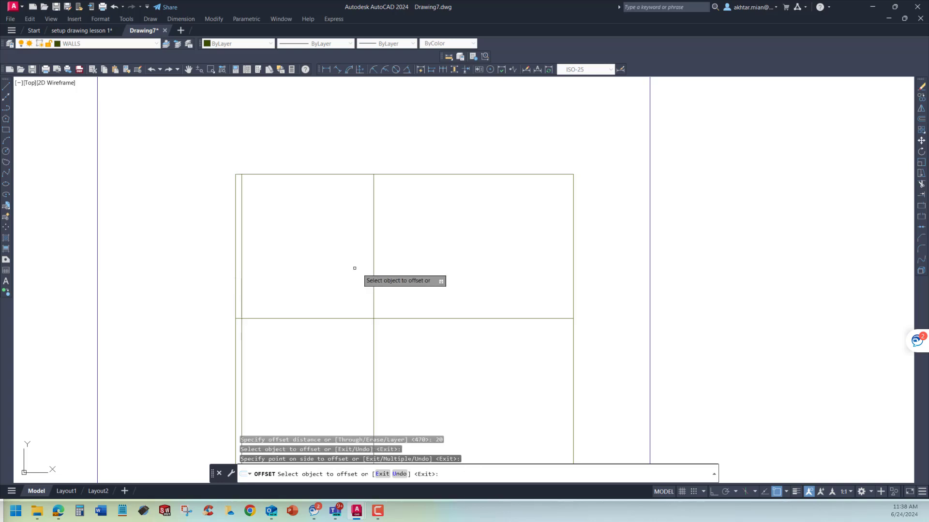
left_click(374, 274)
left_click(440, 275)
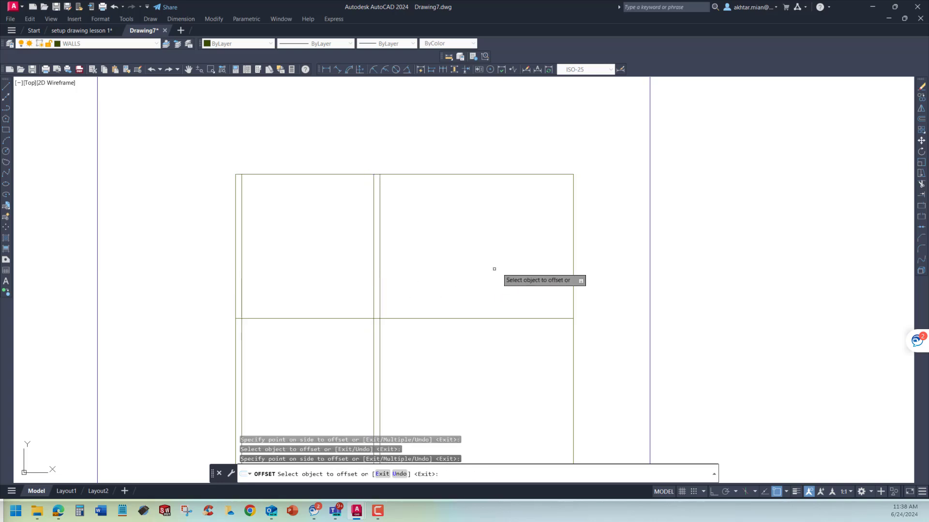
Offset the right-hand vertical wall line 20 inward, to the left
left_click(573, 285)
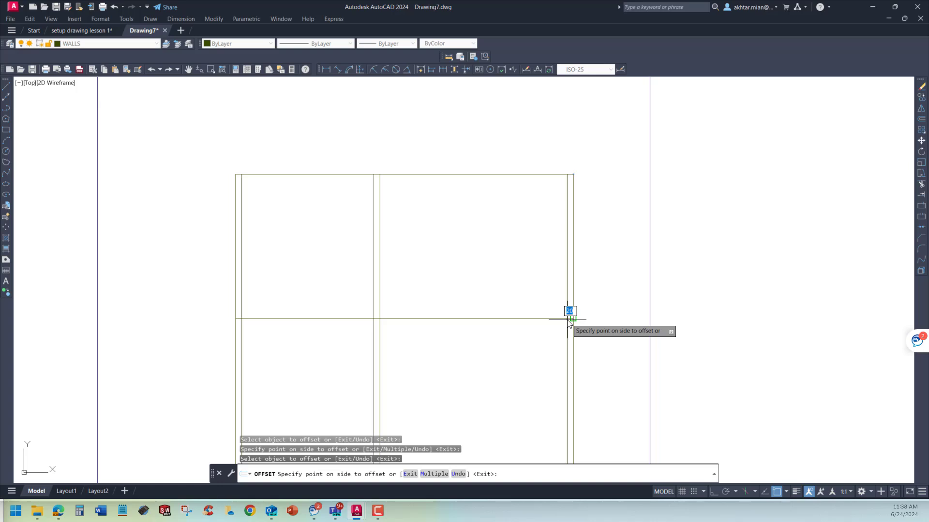
scroll(564, 318, "up", 4)
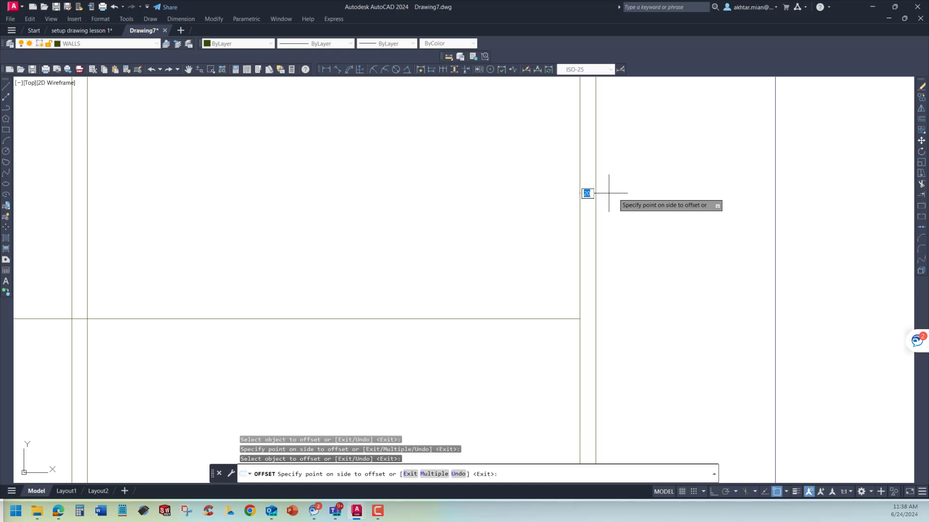
left_click(514, 186)
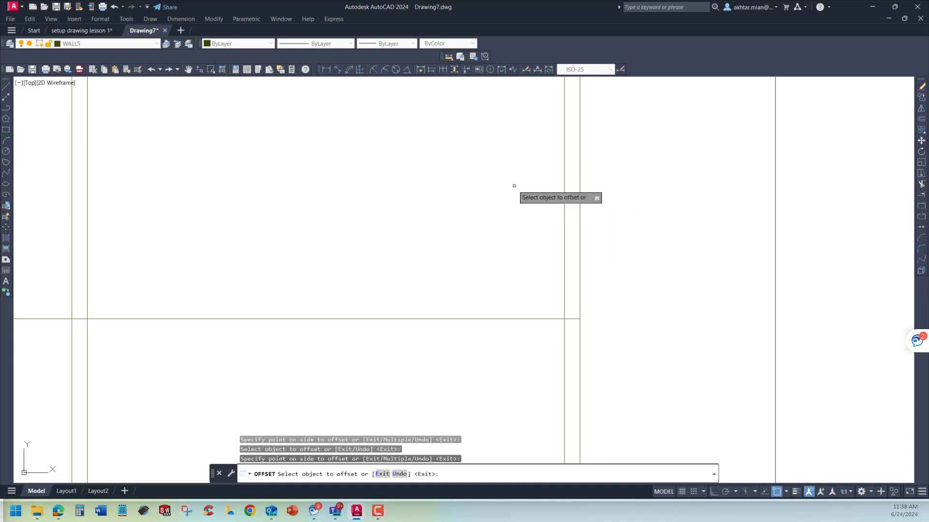
Offset the top horizontal wall line 20 downward and the bottom one 20 upward
scroll(538, 241, "down", 3)
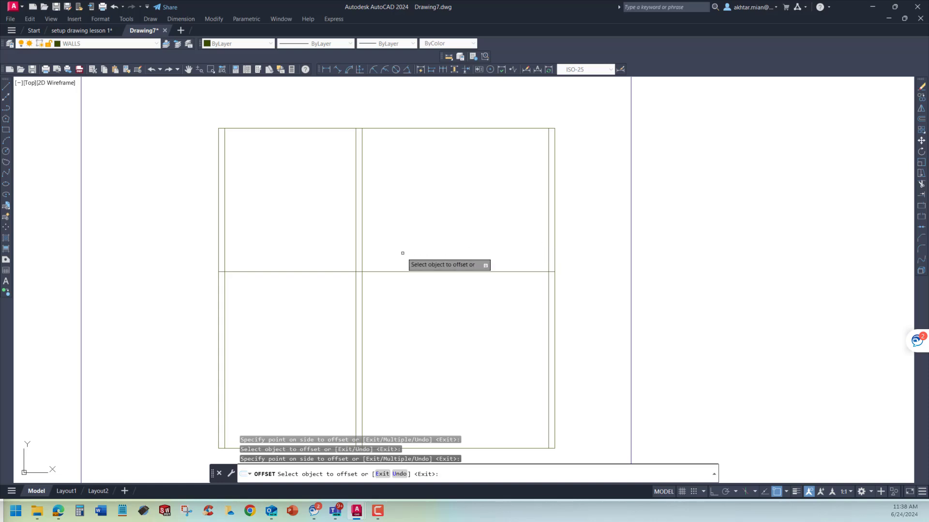
scroll(402, 257, "down", 4)
scroll(404, 250, "up", 2)
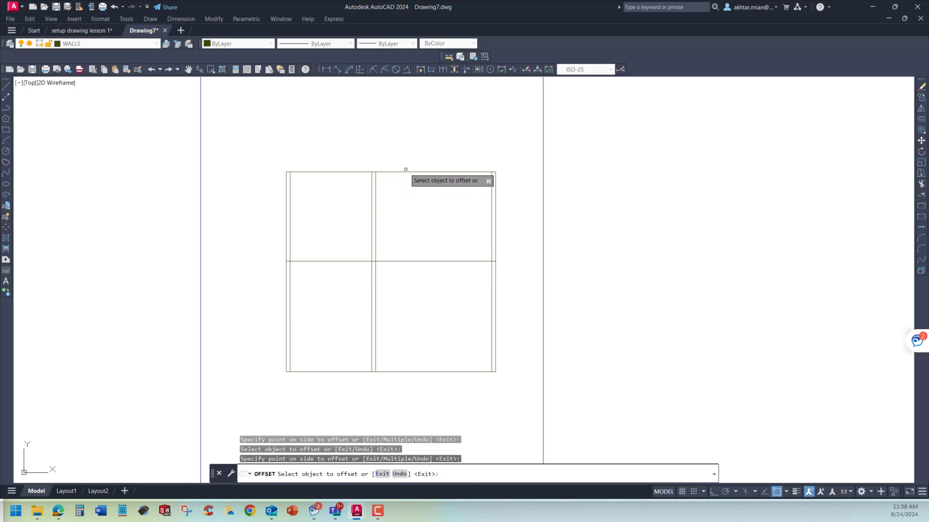
left_click(405, 172)
left_click(402, 217)
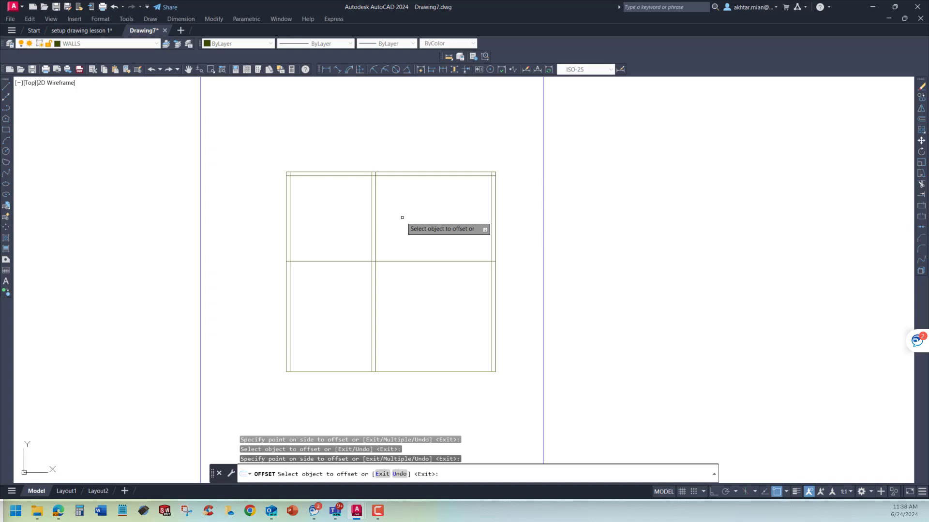
left_click(386, 372)
left_click(399, 317)
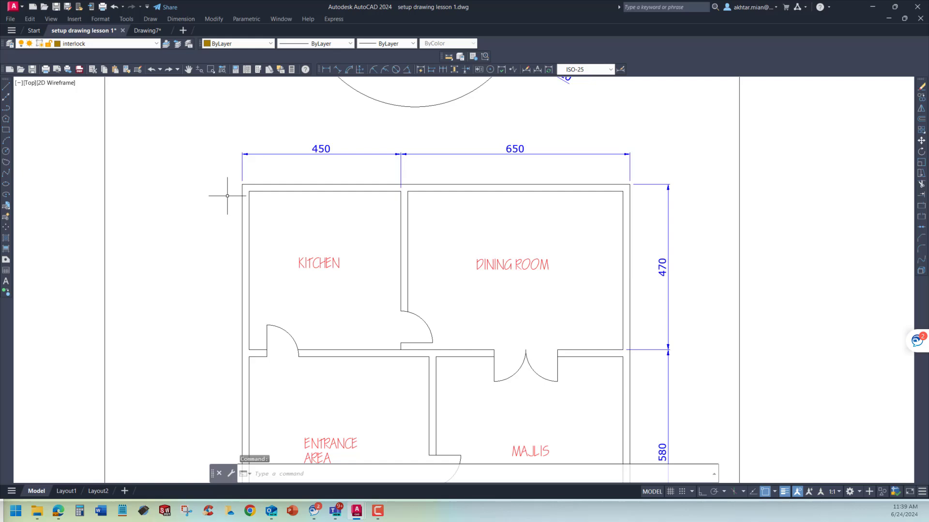
Return to Drawing7 and offset the middle horizontal wall line 20 downward
left_click(145, 32)
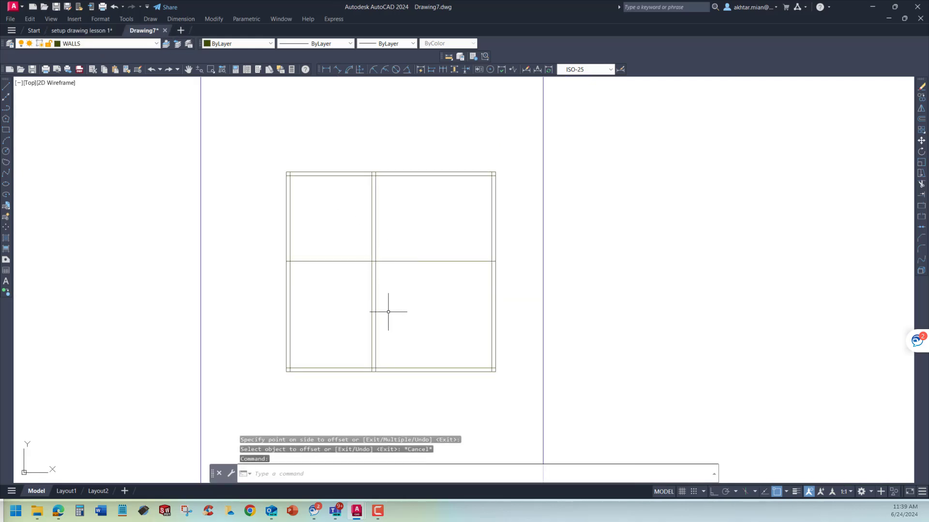
left_click(920, 119)
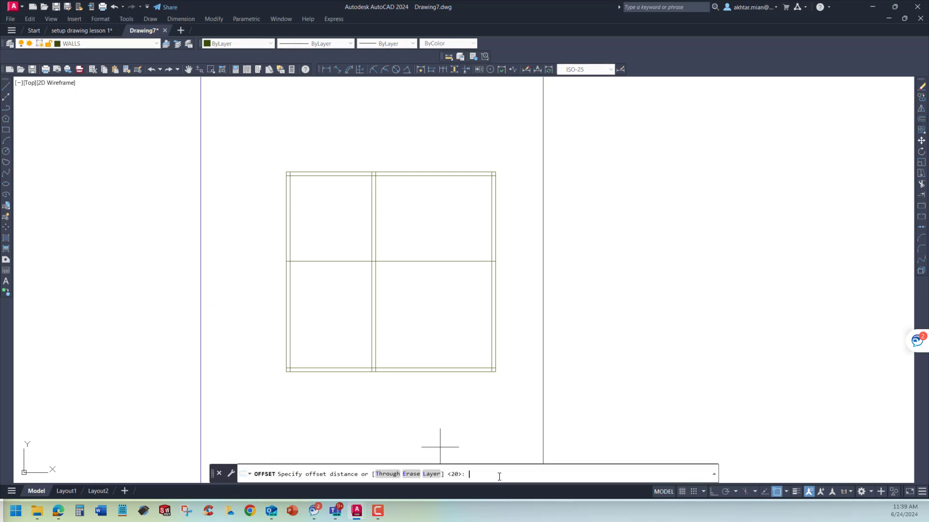
key("Return")
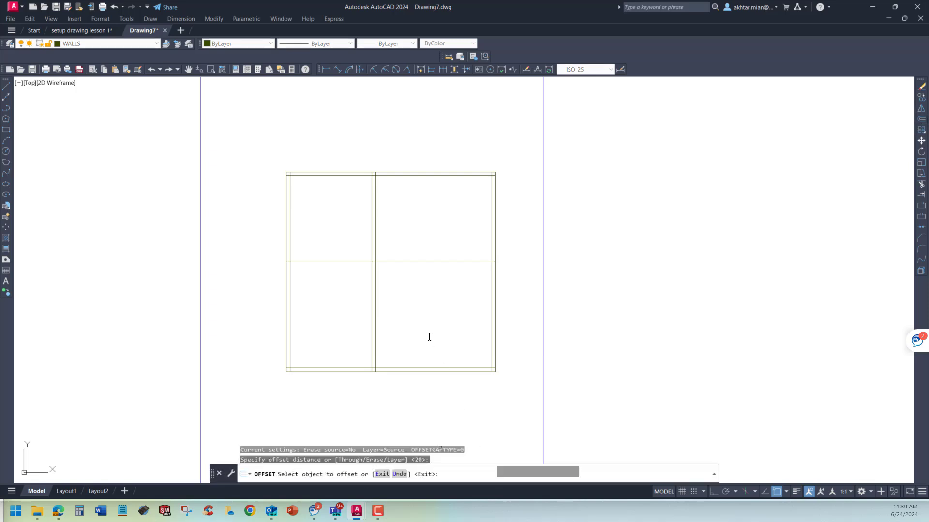
left_click(404, 261)
left_click(407, 305)
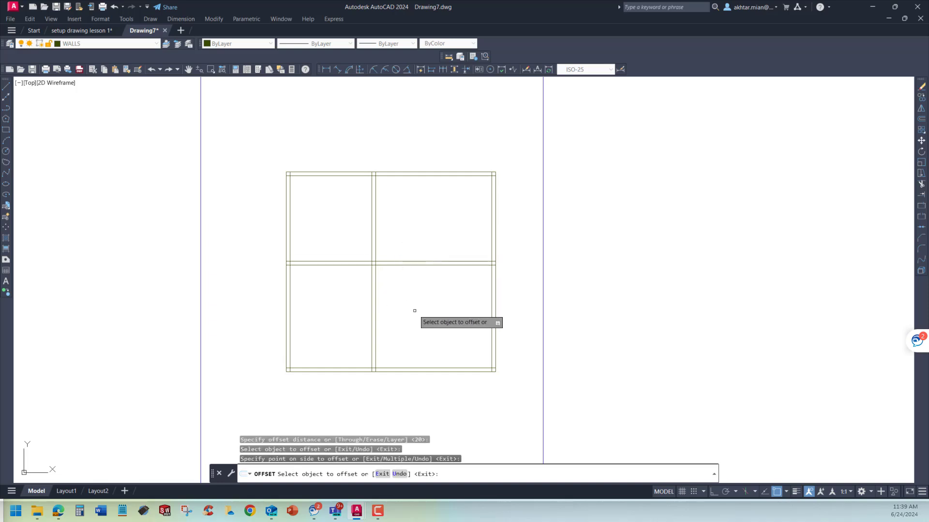
key("Escape")
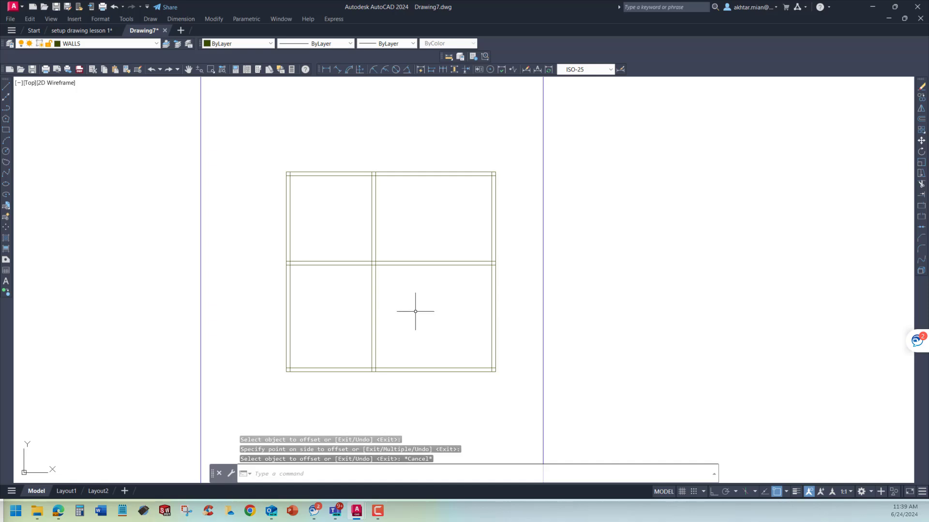
Check the lower rooms in setup drawing lesson 1, and trim Drawing7's middle vertical wall lines below the middle horizontal wall
left_click(84, 30)
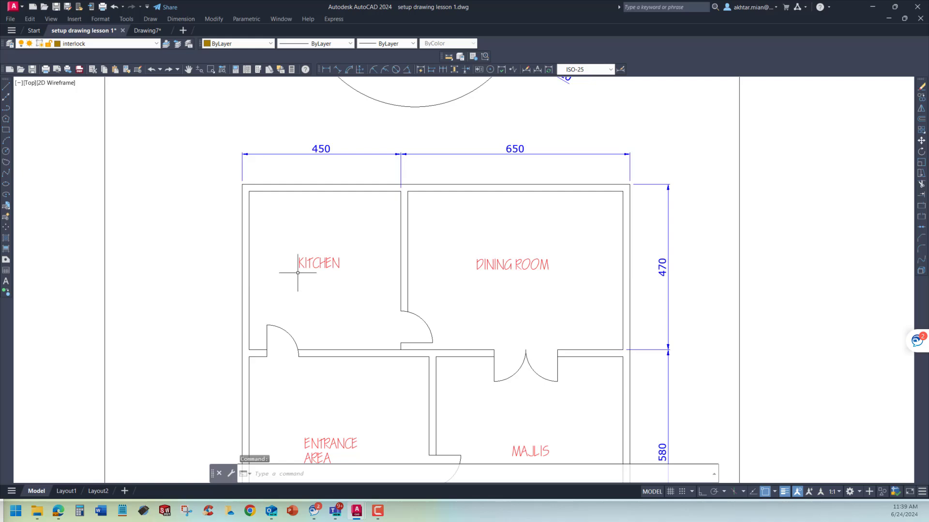
scroll(319, 259, "down", 5)
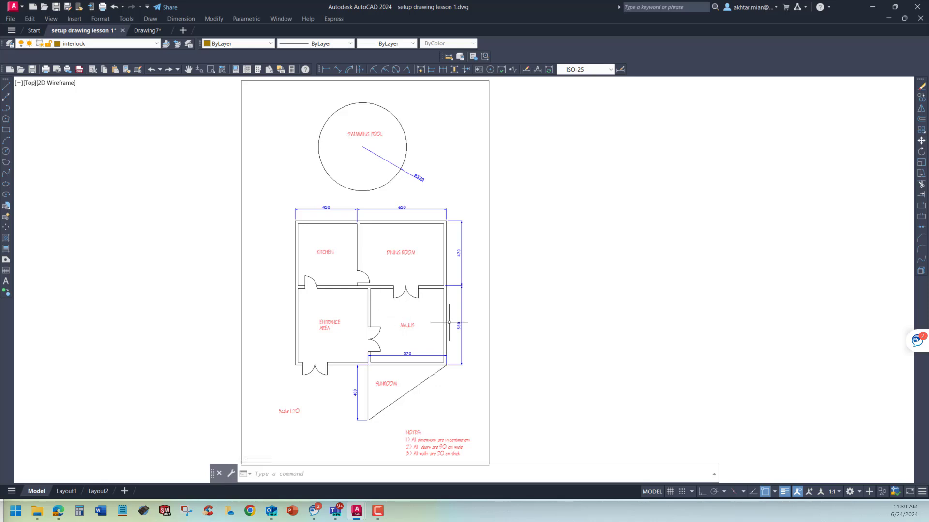
scroll(382, 323, "up", 4)
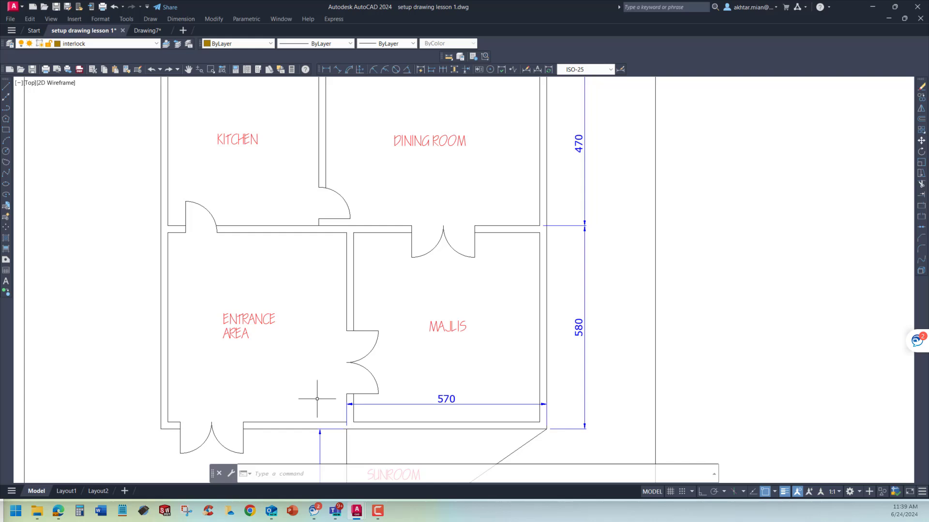
left_click(147, 31)
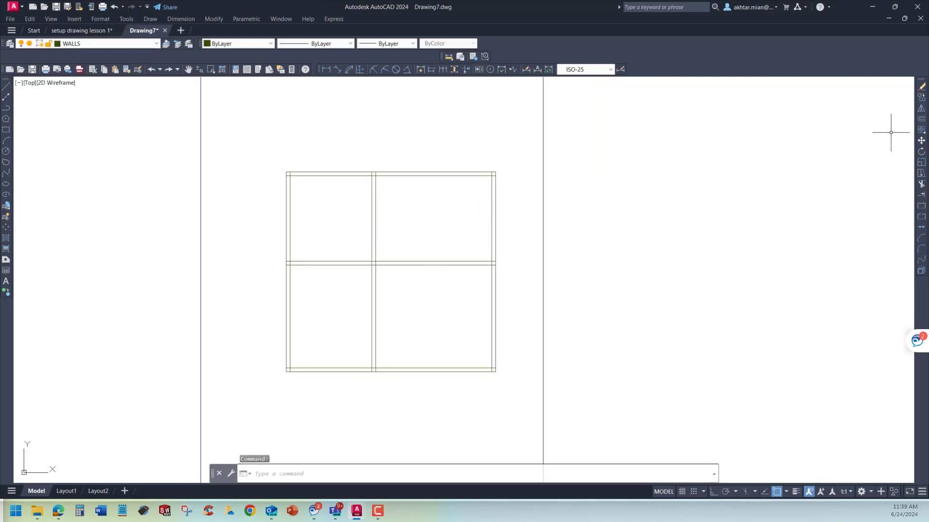
left_click(921, 186)
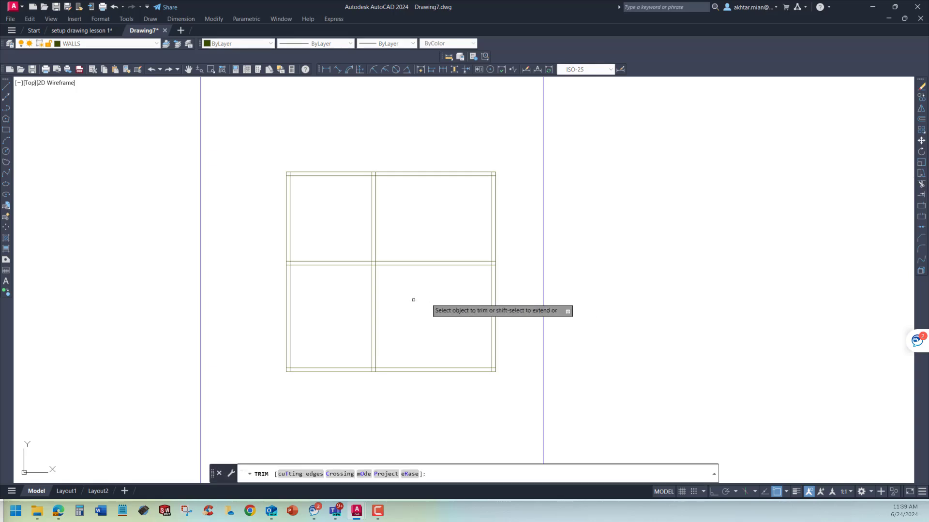
left_click(375, 273)
left_click(375, 271)
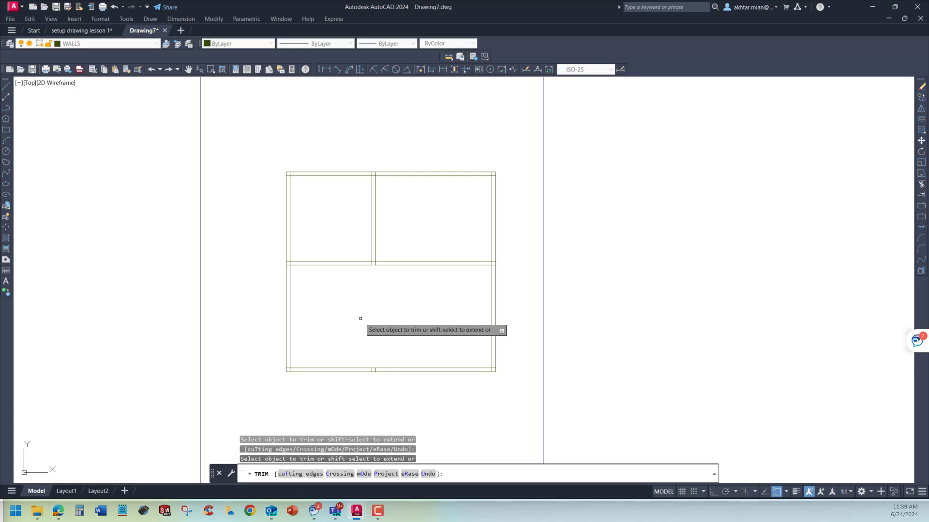
Remove the two short leftover pieces of the middle vertical wall lines inside the bottom wall
scroll(372, 373, "up", 2)
scroll(372, 370, "up", 3)
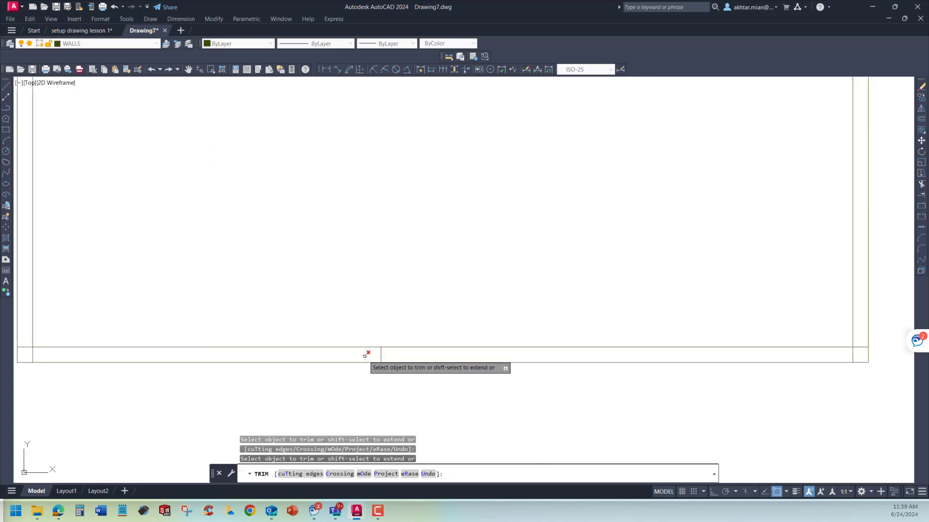
left_click(365, 356)
left_click(381, 353)
scroll(385, 371, "down", 5)
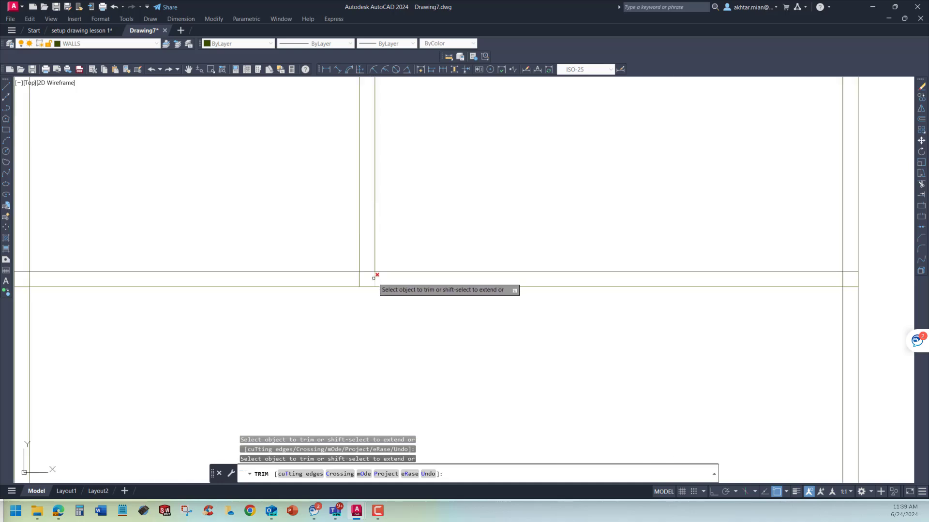
Trim the horizontal wall lines between the two upper vertical wall lines, opening the junctions with the middle and top walls
left_click(363, 270)
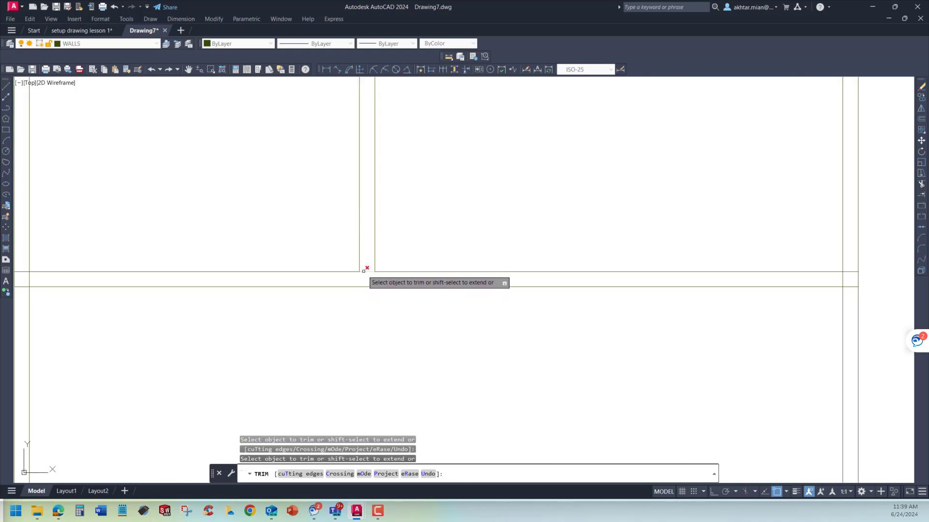
scroll(368, 273, "down", 5)
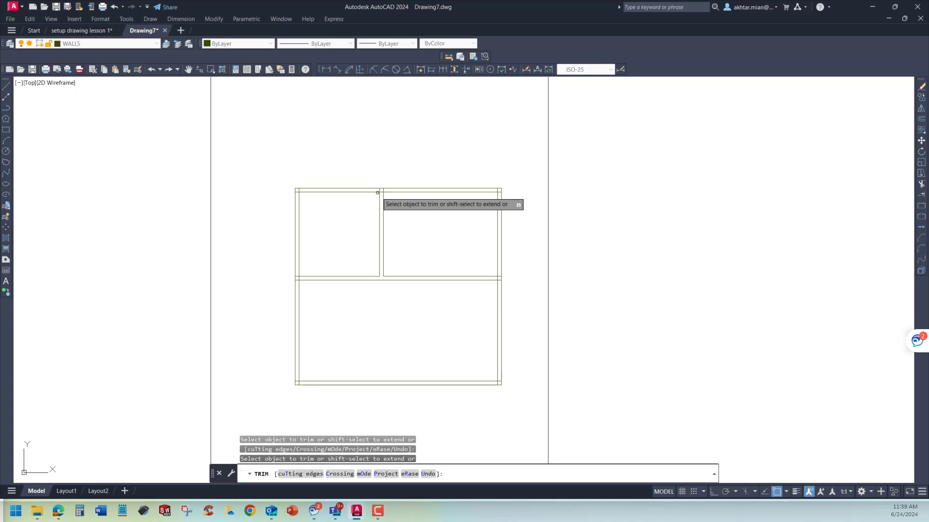
scroll(380, 184, "up", 5)
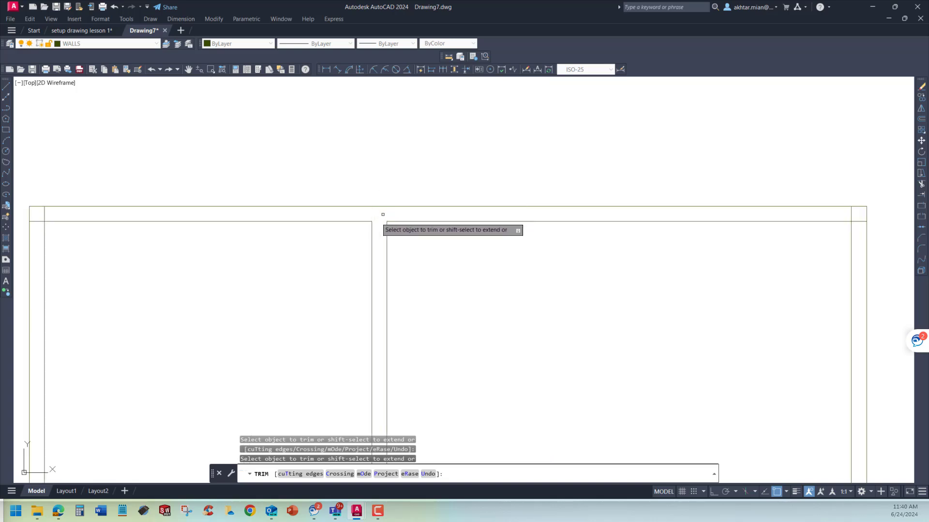
scroll(371, 191, "down", 3)
scroll(373, 245, "down", 2)
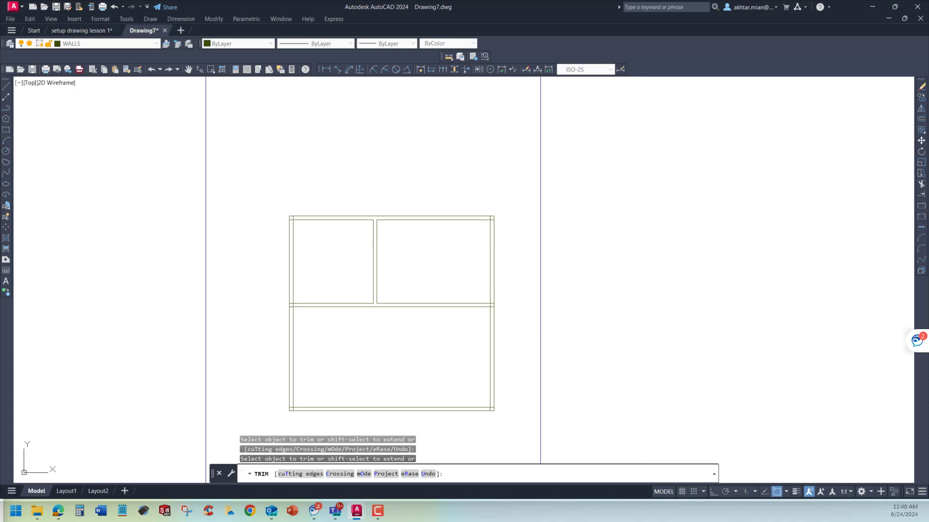
key("Escape")
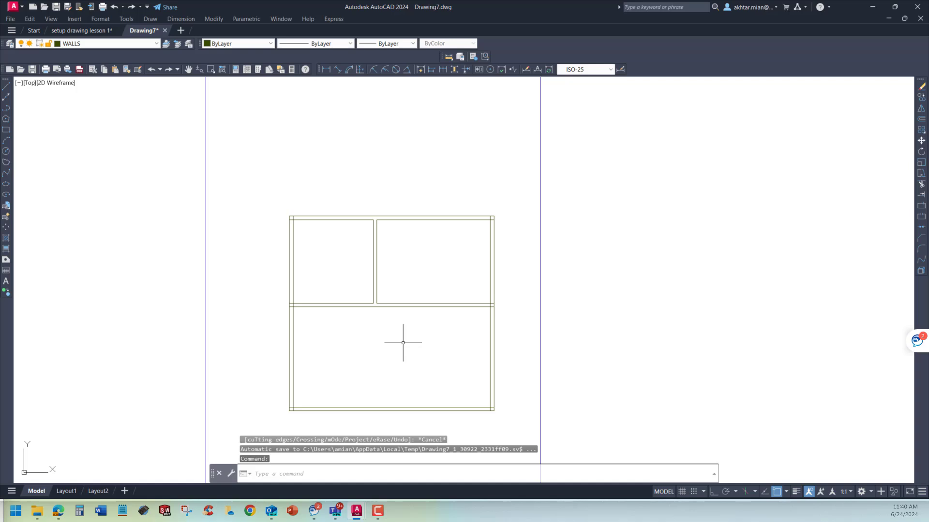
Check the MAJLIS room dimensions in setup drawing lesson 1, and return to Drawing7
left_click(97, 31)
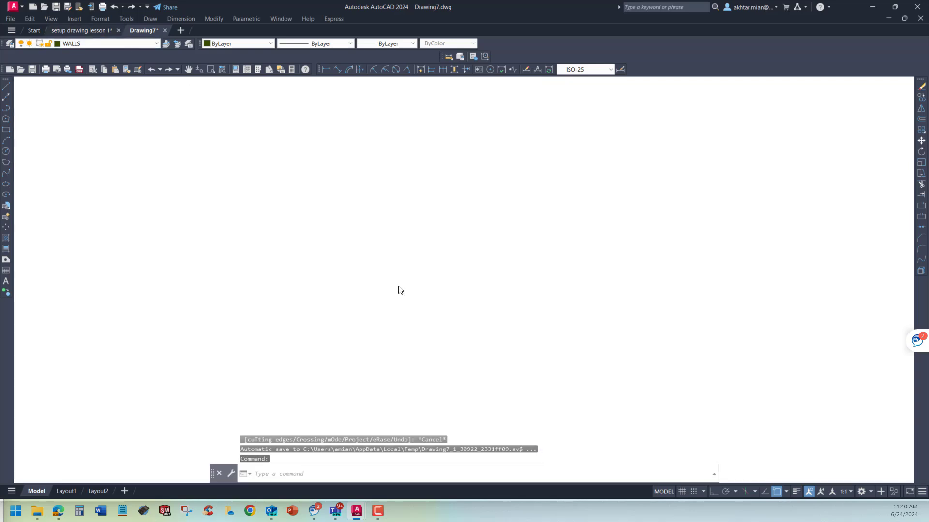
scroll(486, 329, "up", 4)
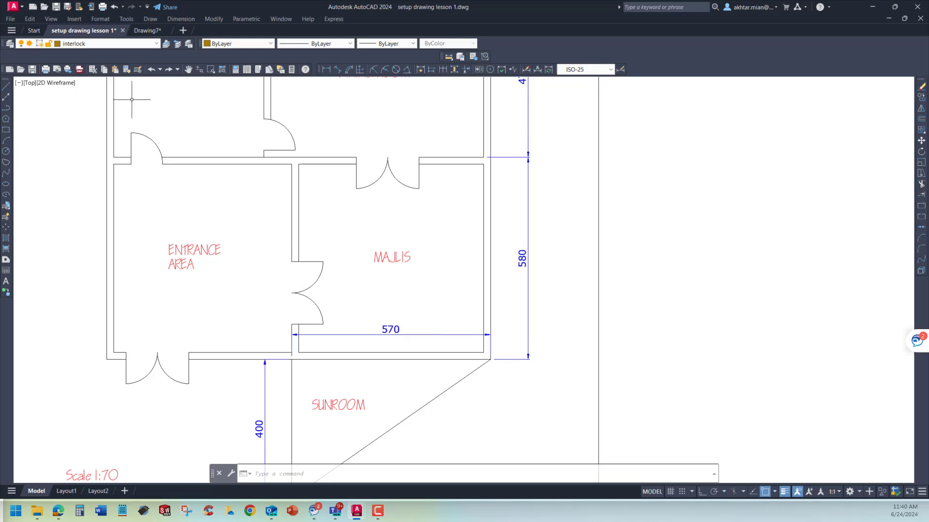
left_click(144, 31)
scroll(477, 237, "down", 4)
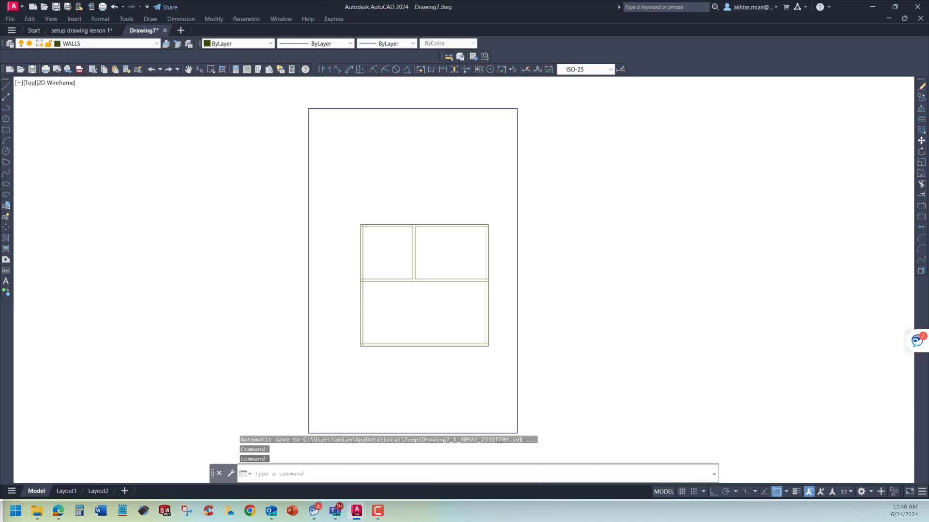
scroll(508, 289, "up", 4)
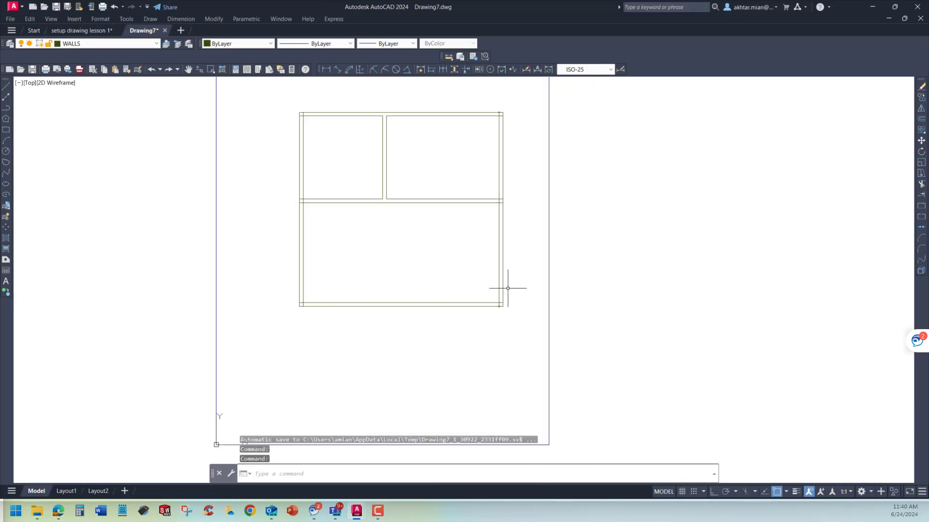
Offset the right outer wall line 570 to the left
left_click(922, 120)
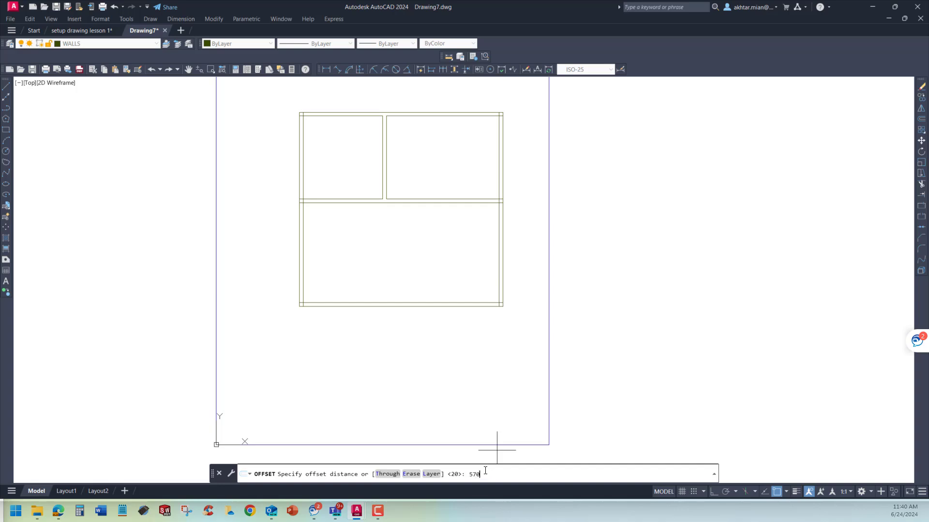
key("Return")
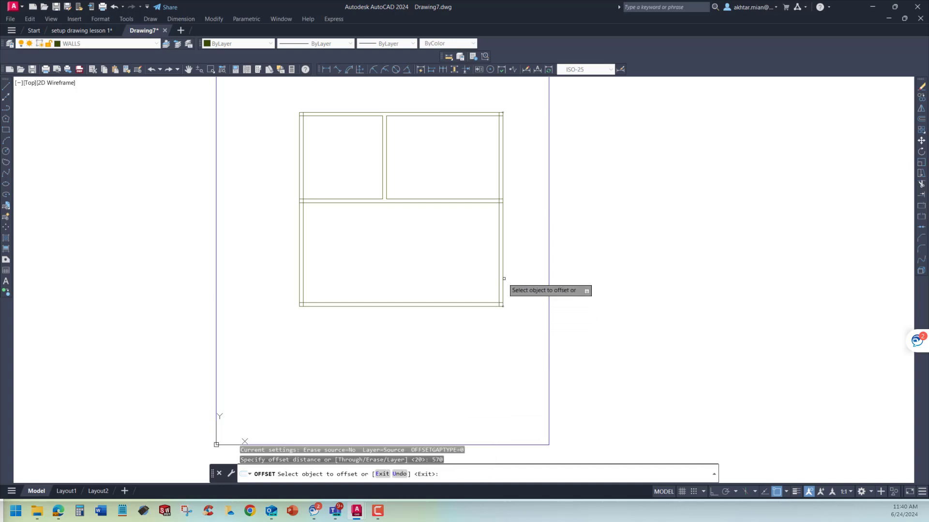
left_click(503, 279)
left_click(448, 271)
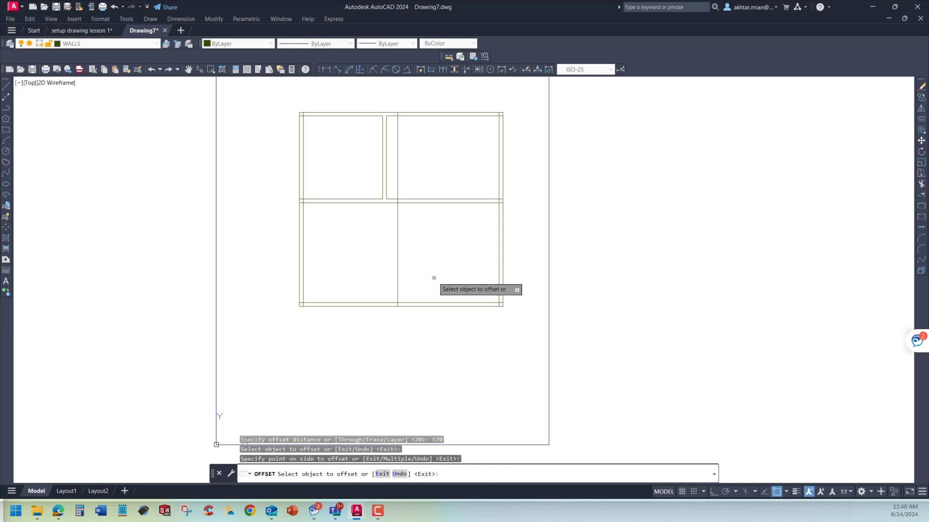
key("Escape")
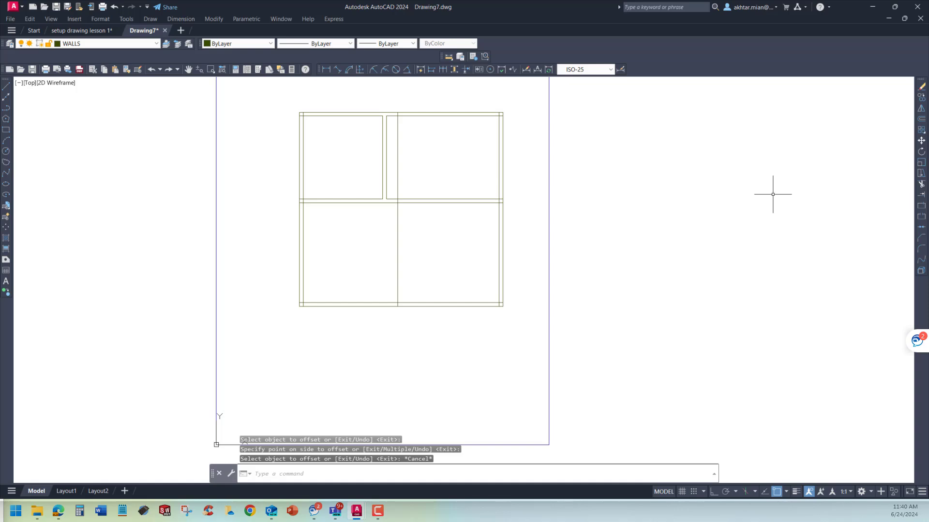
Offset the newly added vertical line 20 to the right to give the lower dividing wall its thickness
key("Return")
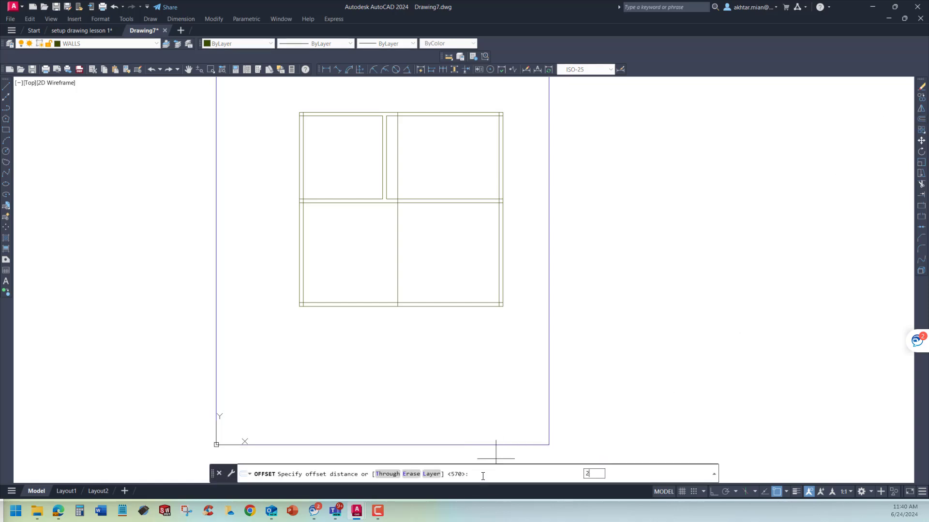
key("Return")
scroll(428, 271, "up", 4)
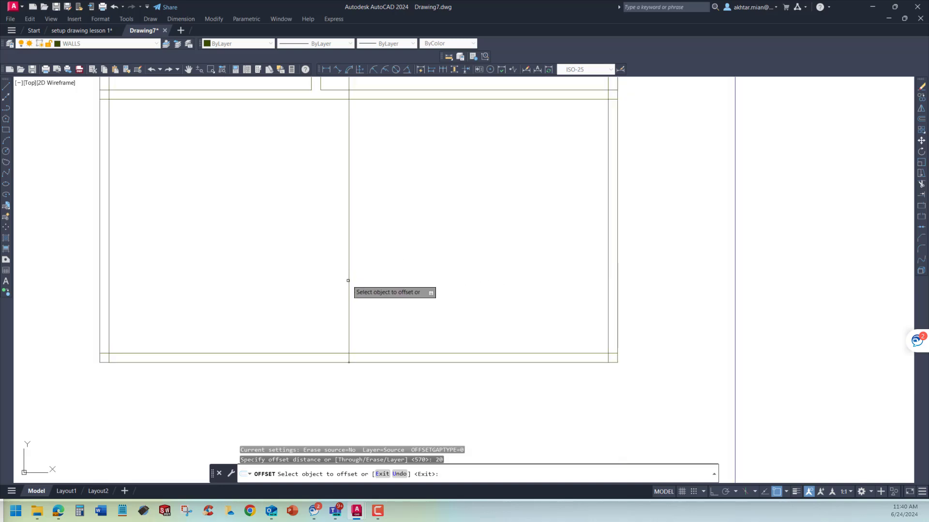
left_click(348, 279)
left_click(390, 289)
scroll(397, 359, "down", 2)
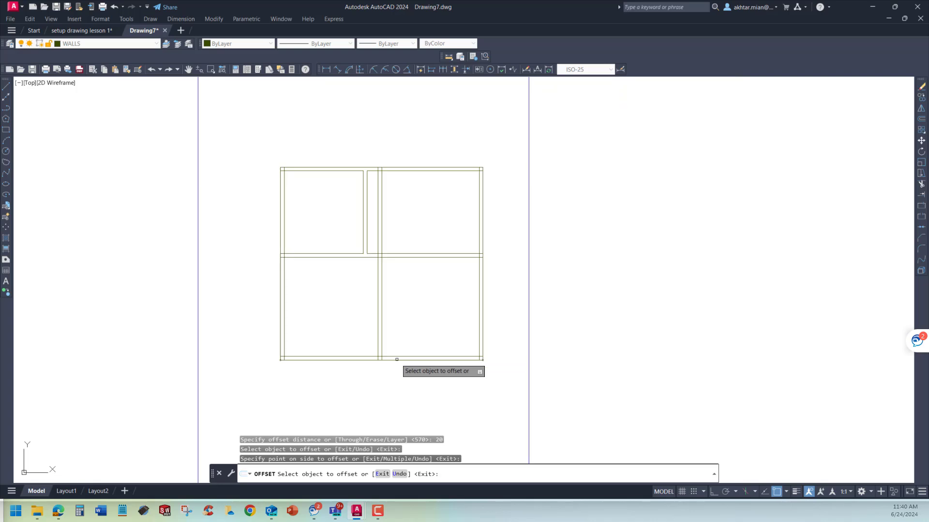
key("Escape")
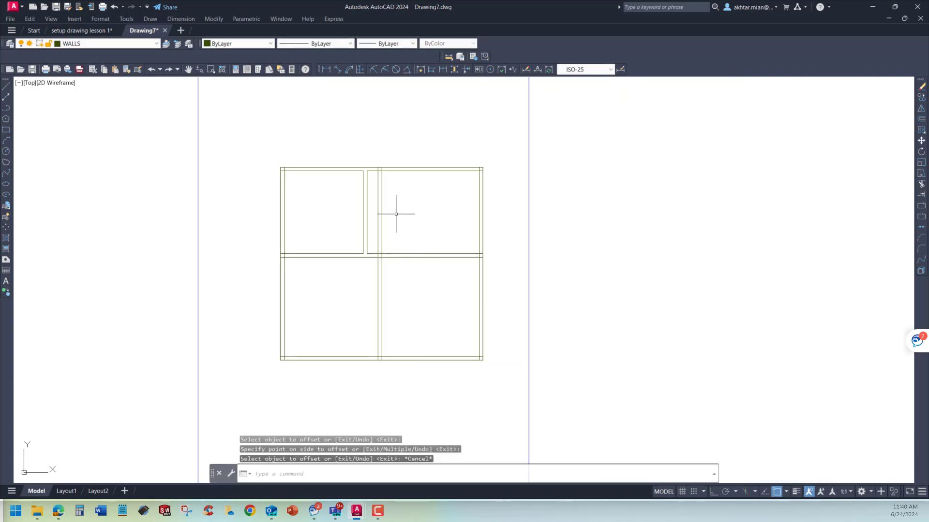
Trim the new vertical wall lines through the upper room and inside the middle horizontal wall
scroll(395, 228, "up", 2)
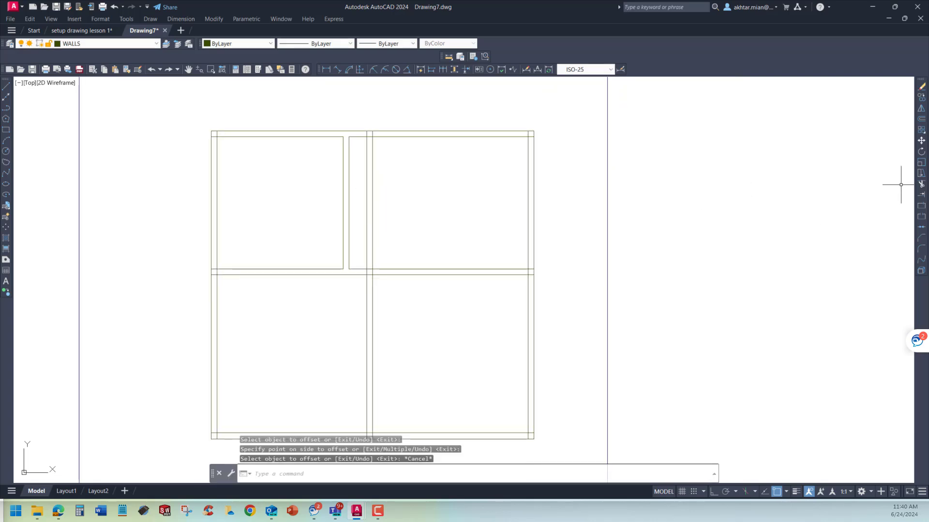
left_click(921, 184)
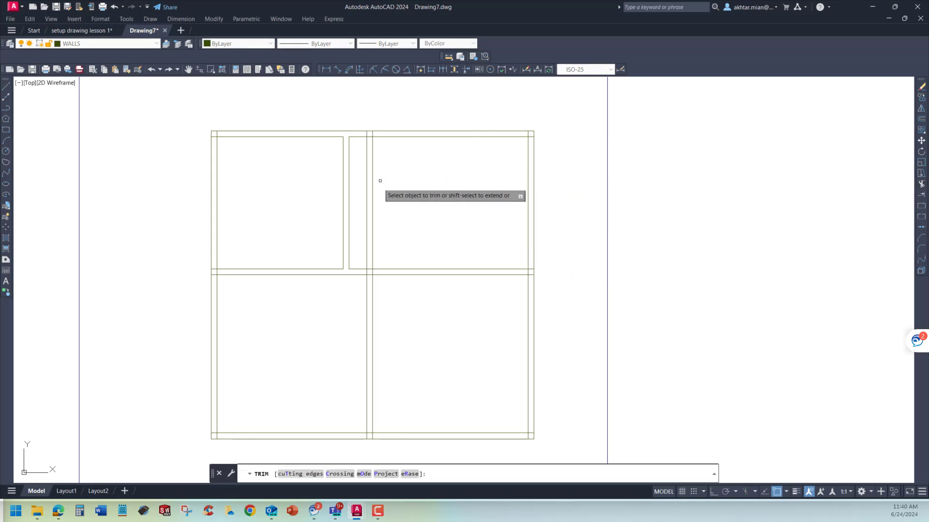
left_click(373, 260)
left_click(367, 260)
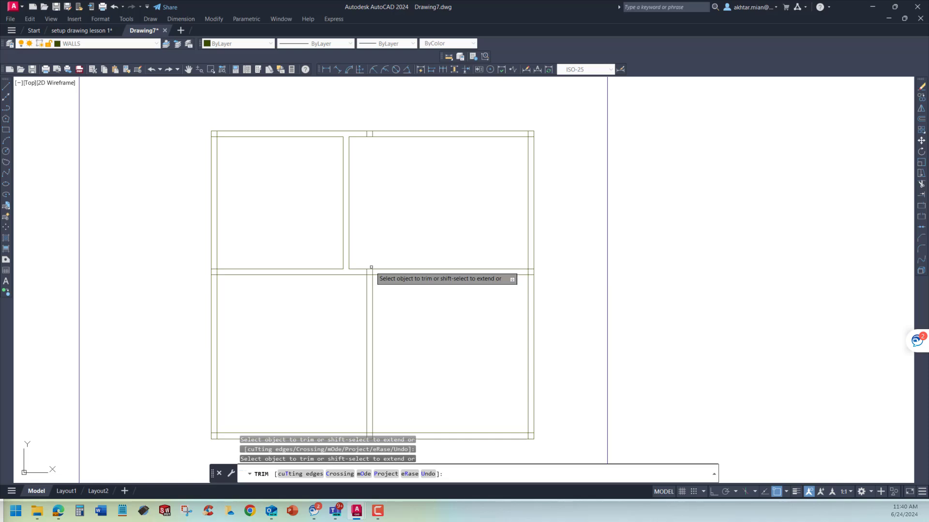
scroll(372, 271, "up", 6)
left_click(312, 273)
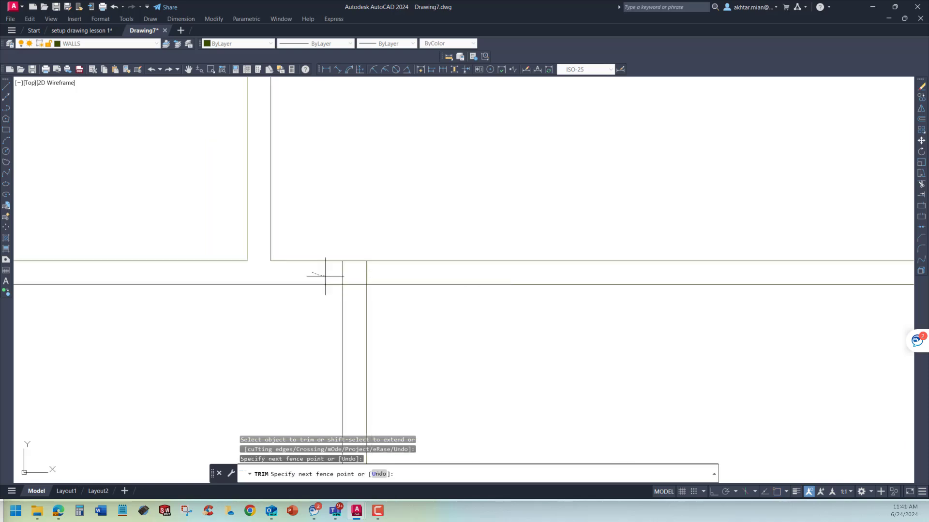
left_click(388, 275)
key("Return")
scroll(401, 249, "down", 6)
Trim away the two short leftover pieces of the new vertical wall lines inside the top wall
scroll(389, 126, "up", 5)
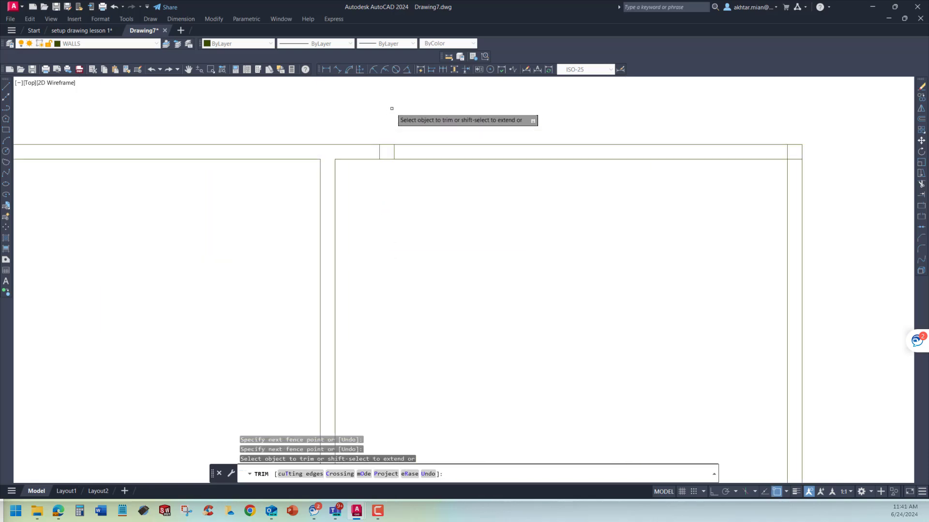
scroll(392, 112, "up", 4)
left_click(320, 211)
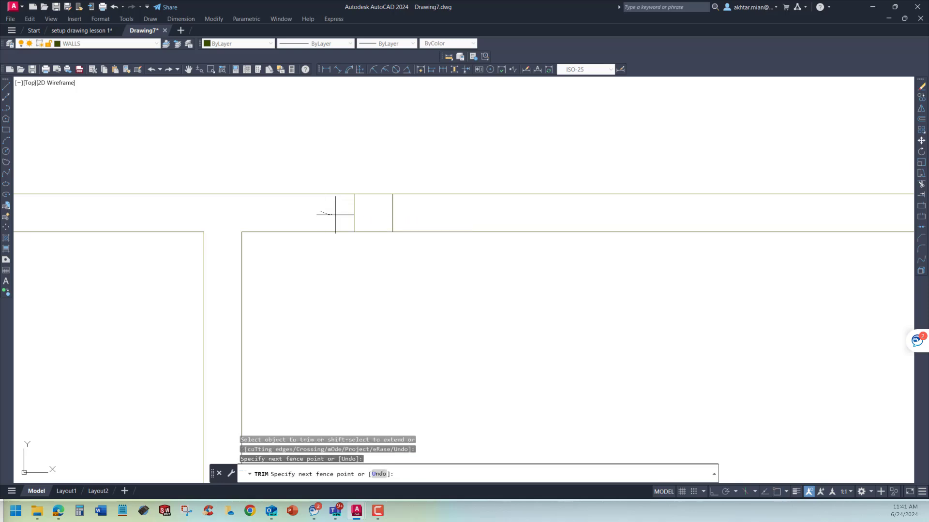
left_click(416, 216)
key("Return")
scroll(376, 156, "down", 6)
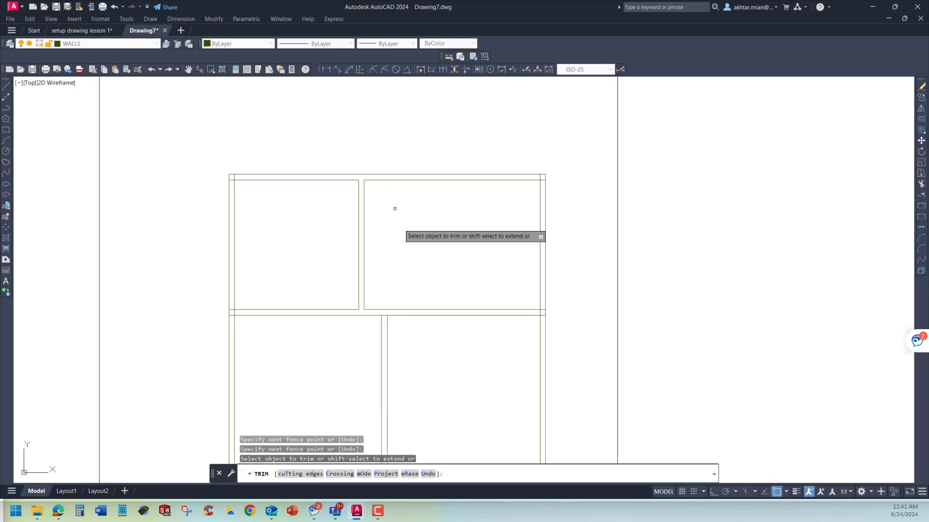
Trim the middle wall's lower line between the lower vertical wall lines to open the junction, and end trimming
scroll(395, 208, "down", 4)
scroll(402, 263, "up", 8)
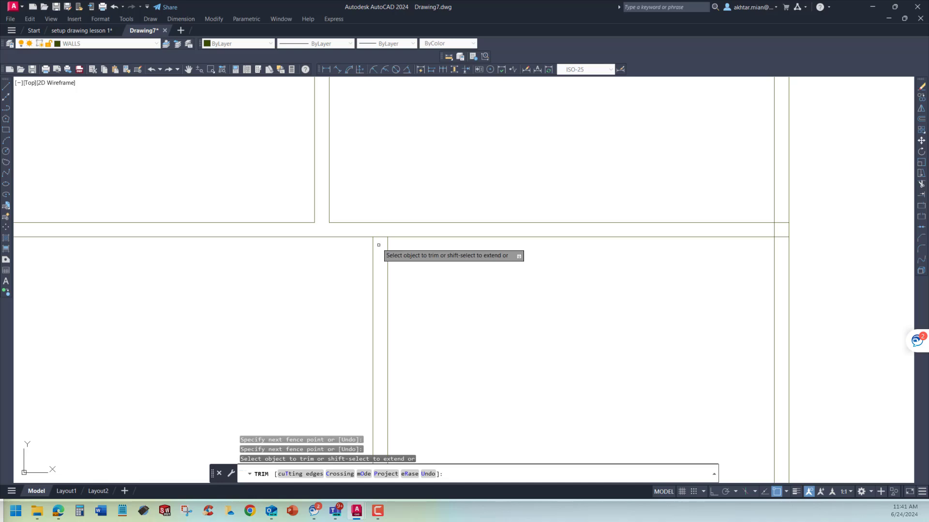
left_click(380, 237)
scroll(402, 249, "down", 4)
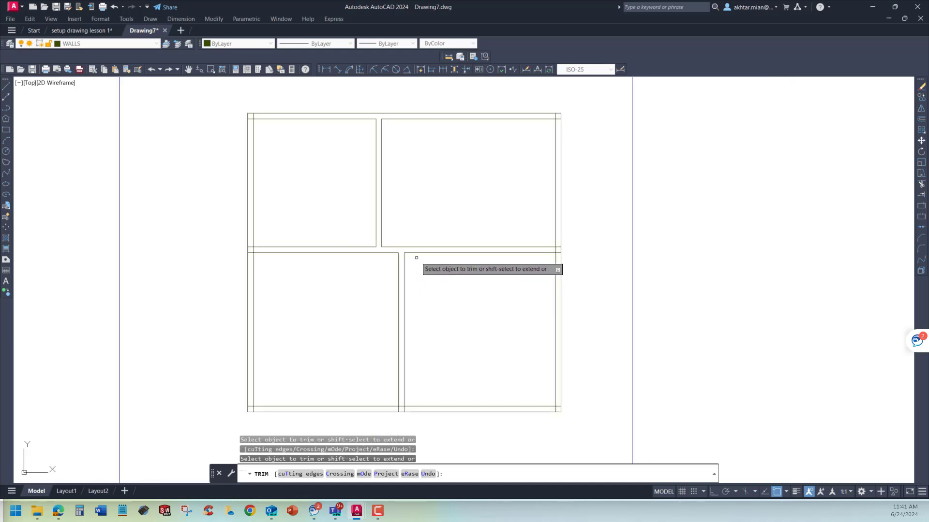
key("Escape")
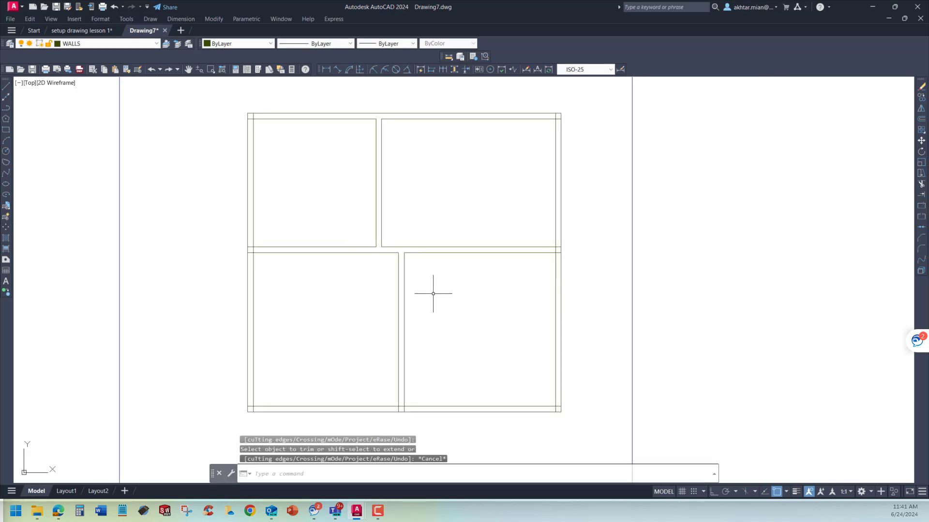
Trim the junction of the lower vertical wall and the bottom wall, removing the line pieces crossing inside it
scroll(404, 286, "down", 3)
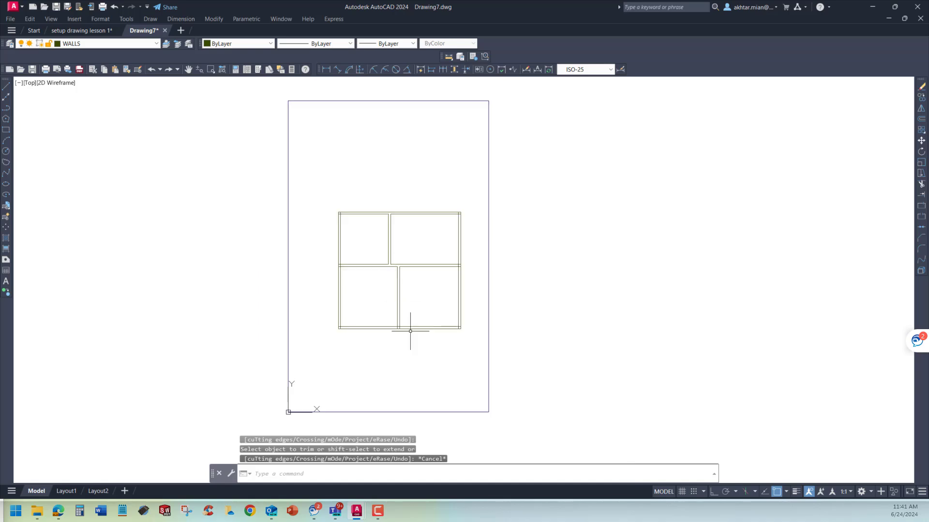
scroll(410, 346, "up", 5)
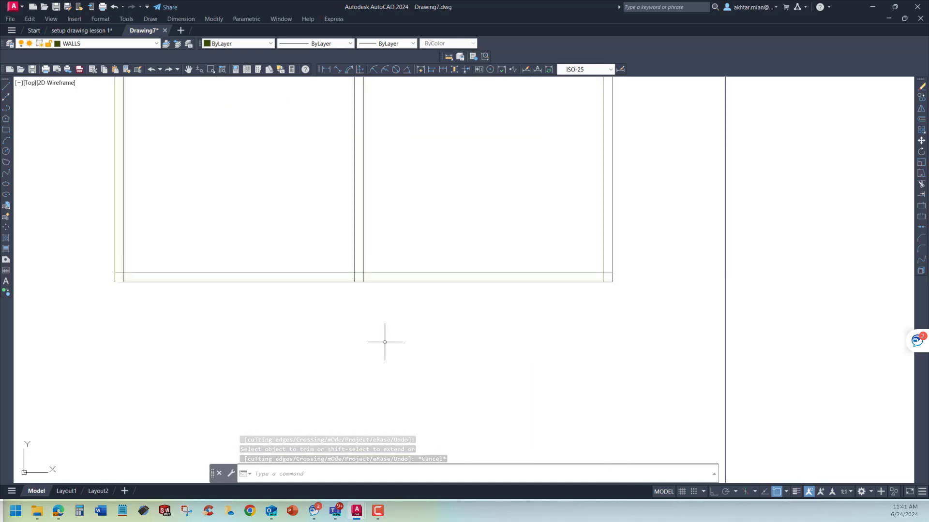
scroll(354, 272, "up", 3)
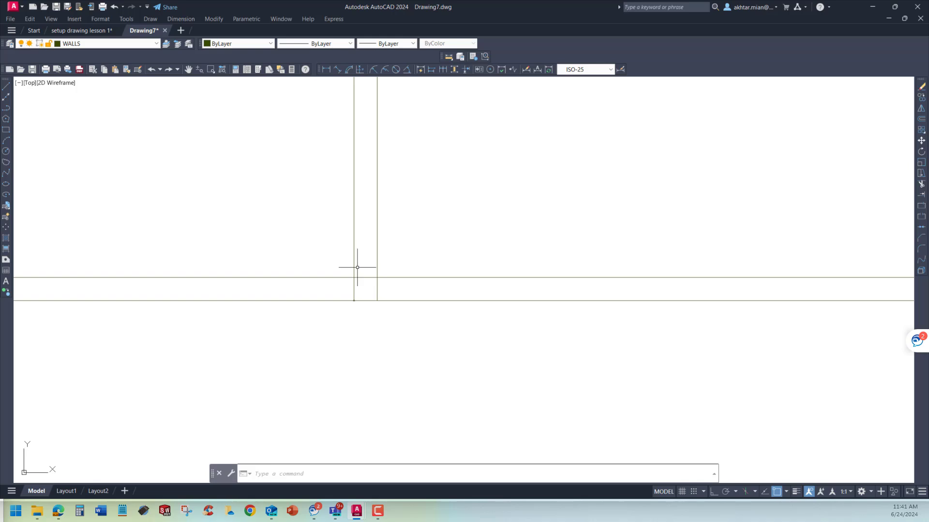
left_click(921, 183)
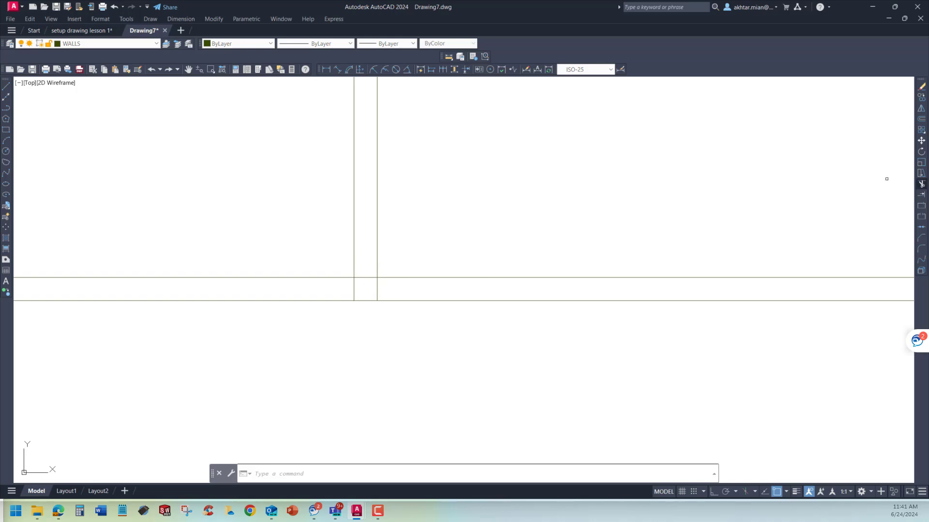
left_click(319, 289)
mouse_move(329, 293)
left_mouse_down()
mouse_move(394, 292)
mouse_move(368, 281)
left_mouse_up()
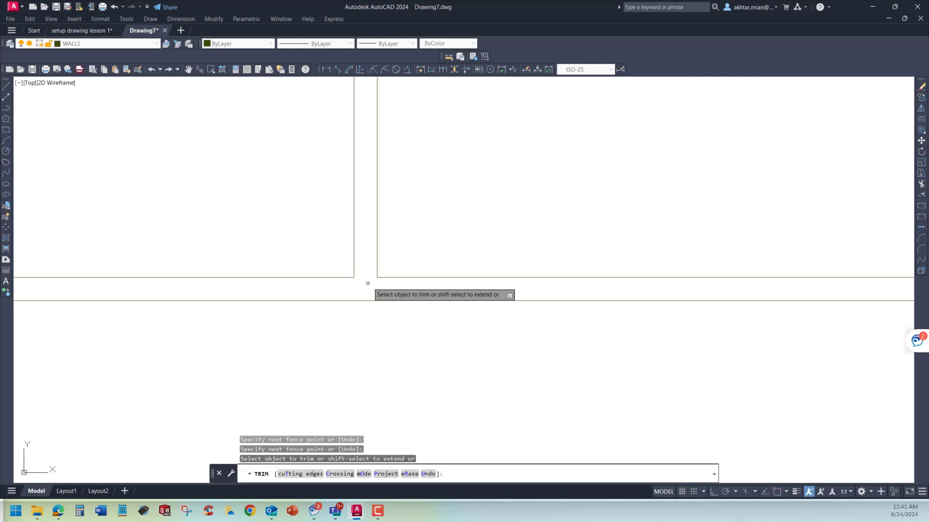
Trim the overlapping inner wall line ends at the lower-left and lower-right corners of the house
scroll(424, 235, "down", 3)
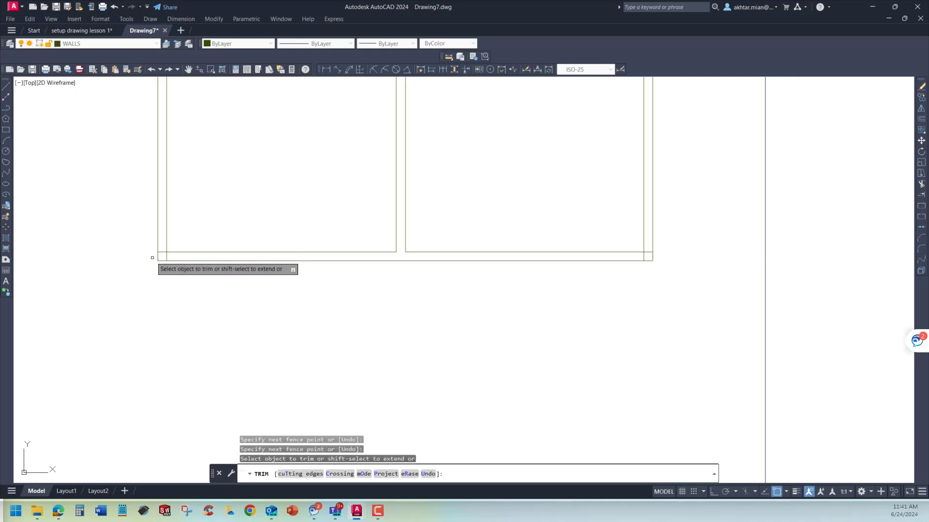
scroll(153, 258, "up", 3)
left_click_drag(171, 223, 199, 257)
scroll(166, 298, "down", 3)
scroll(487, 295, "up", 3)
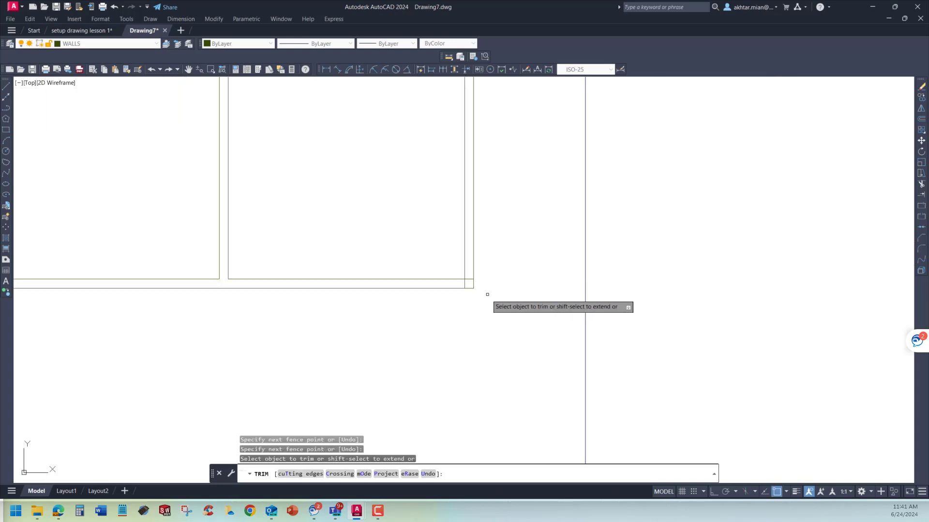
scroll(487, 294, "up", 3)
left_click_drag(406, 222, 393, 250)
scroll(426, 339, "down", 4)
Trim the junction of the middle wall and the right outer wall, removing the line pieces crossing inside it
scroll(428, 279, "up", 5)
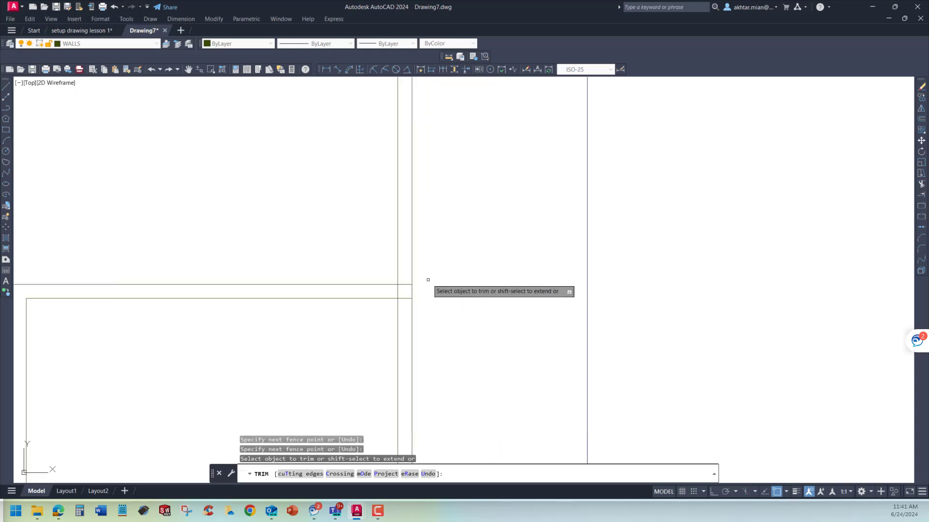
scroll(429, 289, "up", 3)
left_click_drag(367, 271, 362, 286)
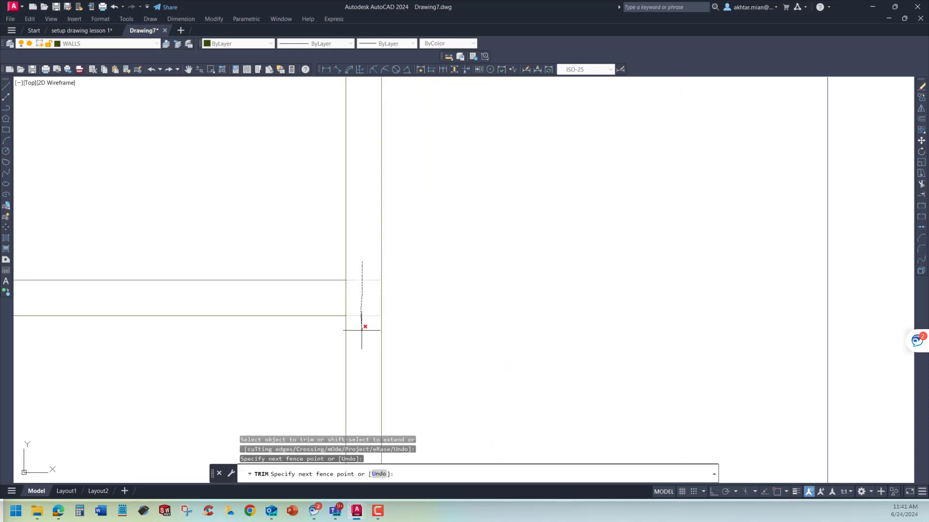
left_click_drag(362, 331, 361, 331)
left_click_drag(357, 298, 330, 296)
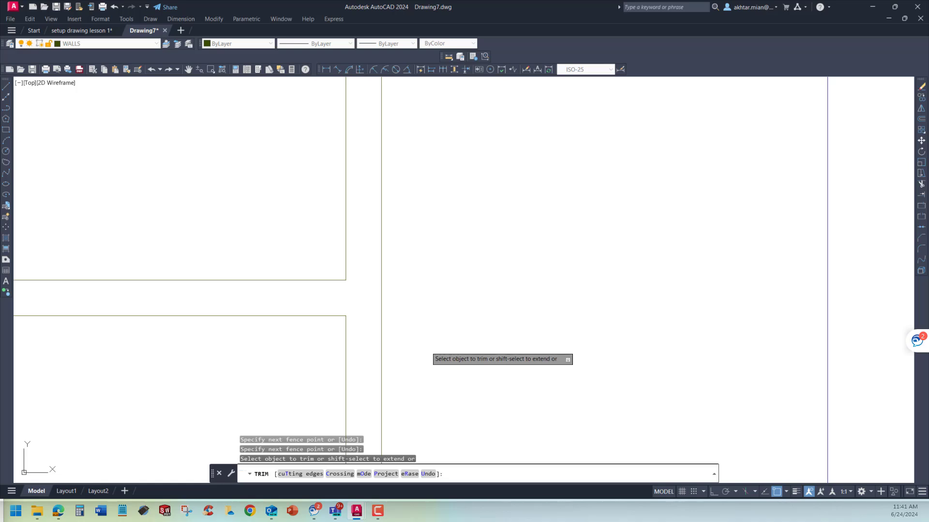
Trim the overlapping inner wall line ends at the upper-right and upper-left corners of the house
scroll(428, 350, "down", 2)
scroll(464, 207, "up", 5)
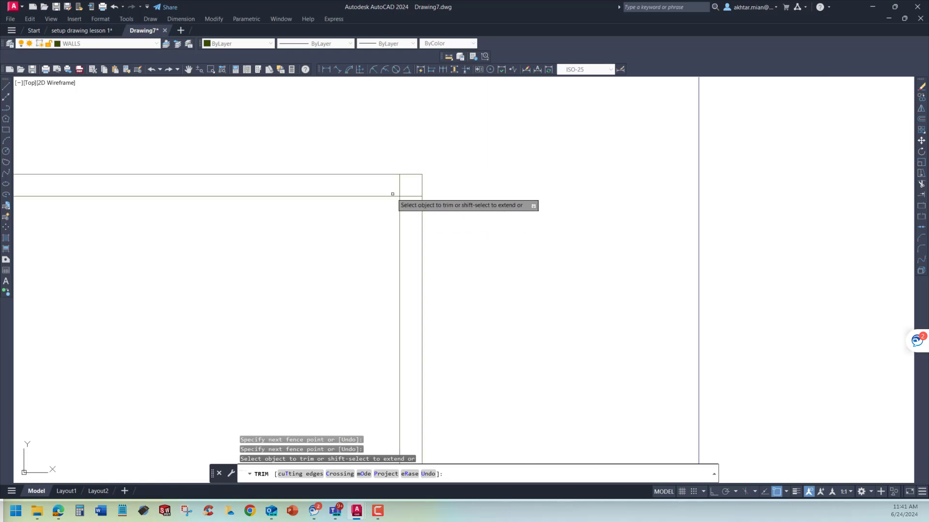
mouse_move(383, 186)
left_mouse_down()
mouse_move(406, 191)
mouse_move(411, 205)
left_mouse_up()
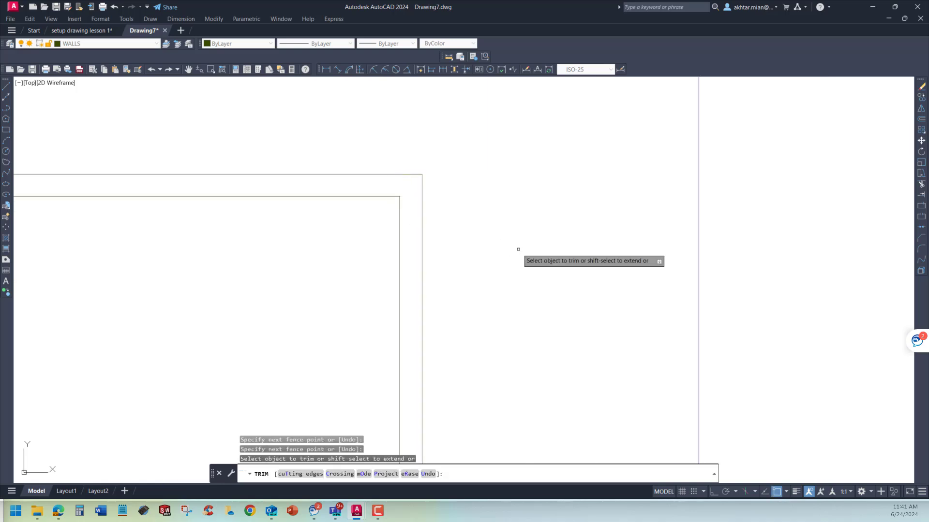
scroll(408, 261, "down", 2)
scroll(191, 244, "up", 4)
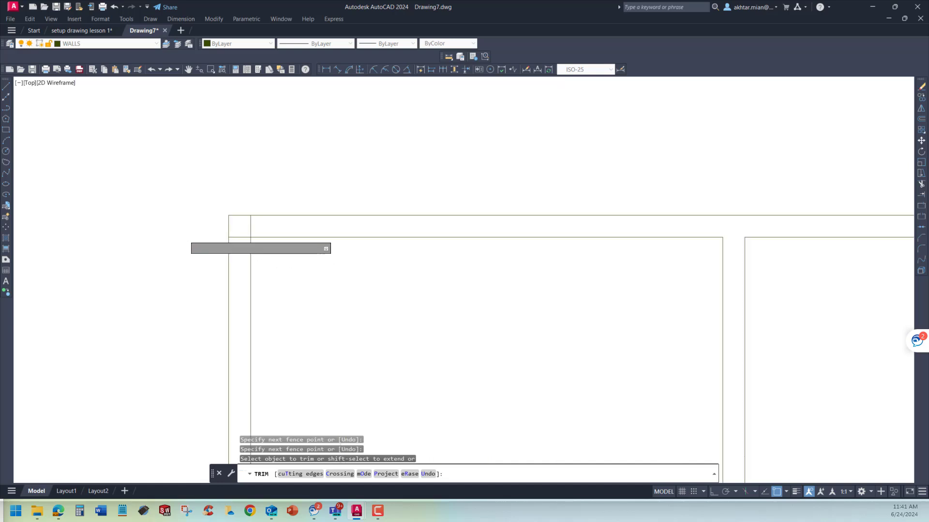
left_click_drag(322, 214, 261, 224)
scroll(268, 198, "down", 4)
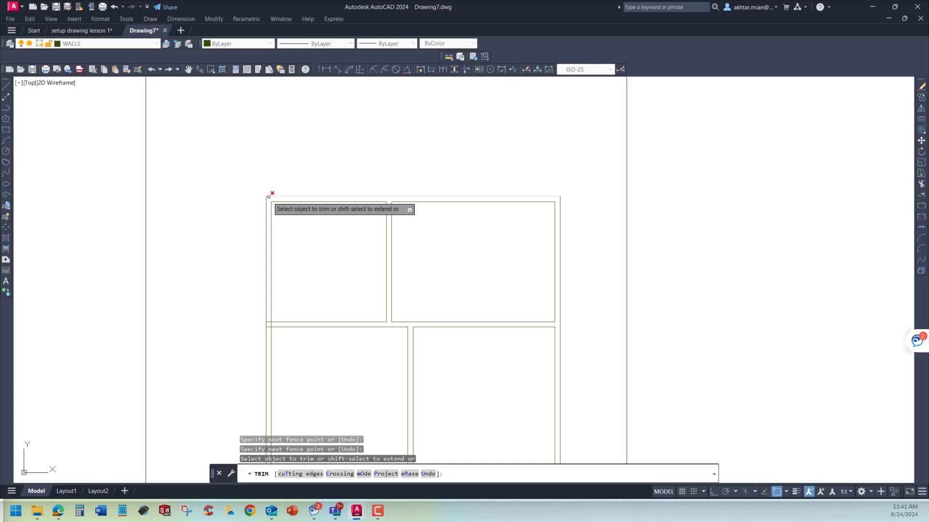
Trim the junction of the middle wall and the left outer wall to open it, and end trimming
scroll(270, 199, "down", 4)
scroll(268, 256, "up", 2)
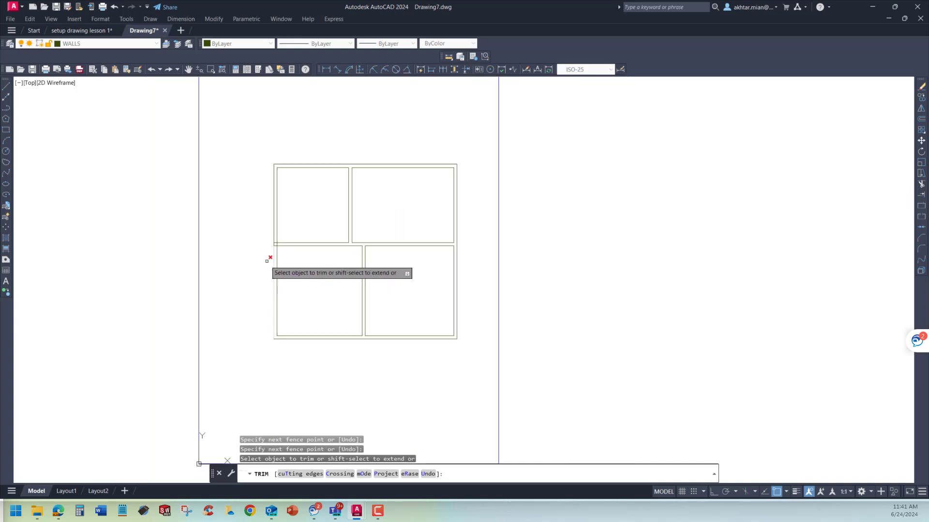
scroll(267, 261, "up", 3)
left_click_drag(295, 169, 304, 189)
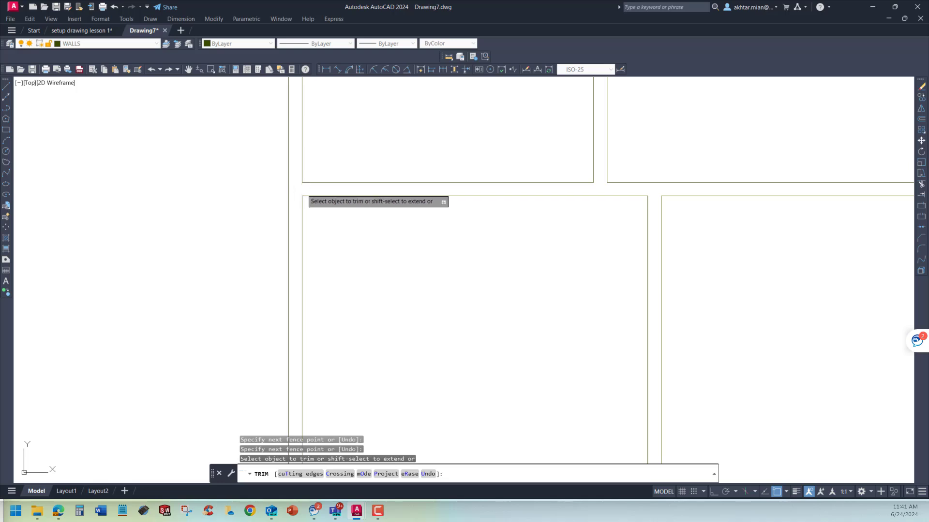
scroll(271, 204, "down", 5)
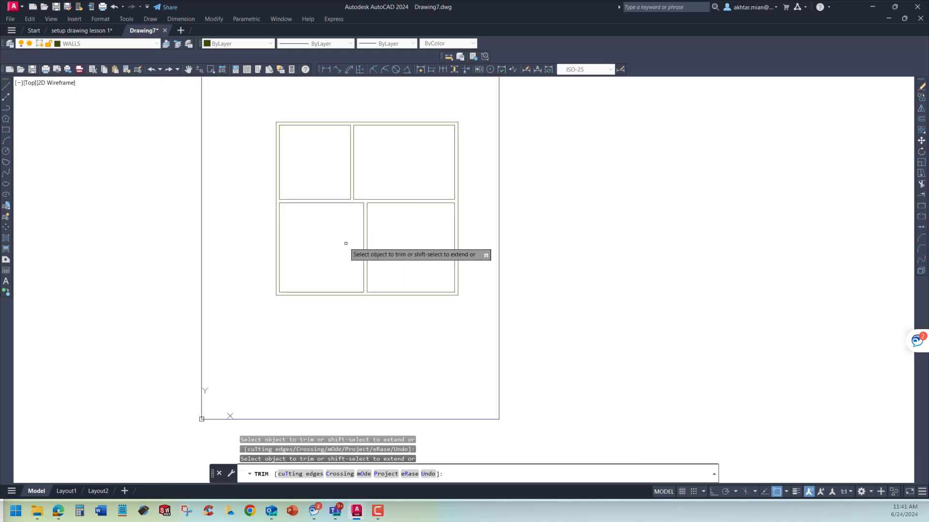
key("Escape")
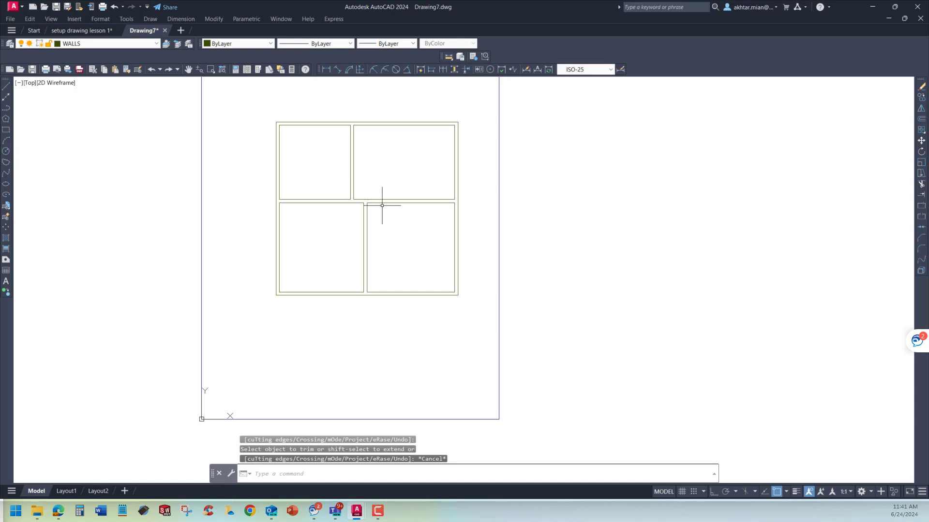
Check the sunroom dimensions in the setup drawing lesson 1 file, and offset the house's bottom outer wall line 400 cm downward in Drawing7
left_click(81, 30)
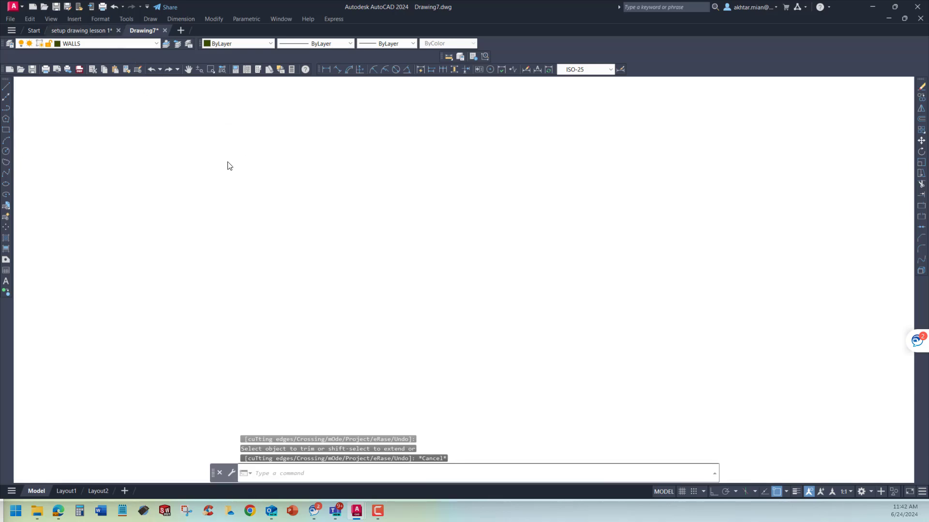
scroll(351, 263, "down", 2)
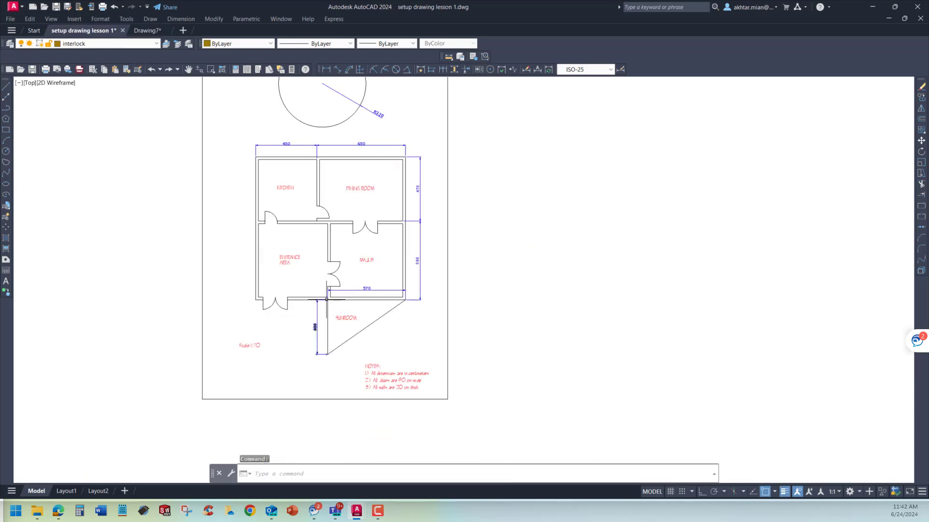
scroll(326, 299, "up", 4)
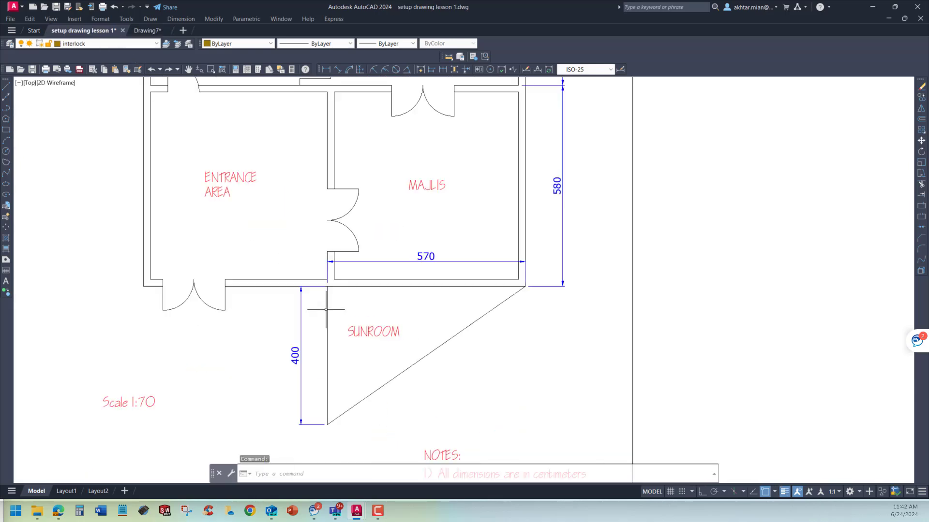
left_click(148, 30)
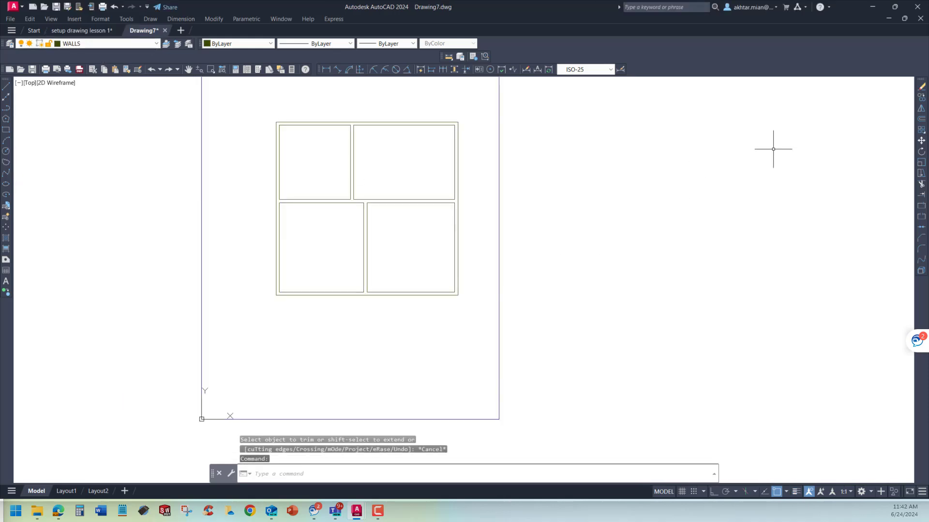
left_click(921, 121)
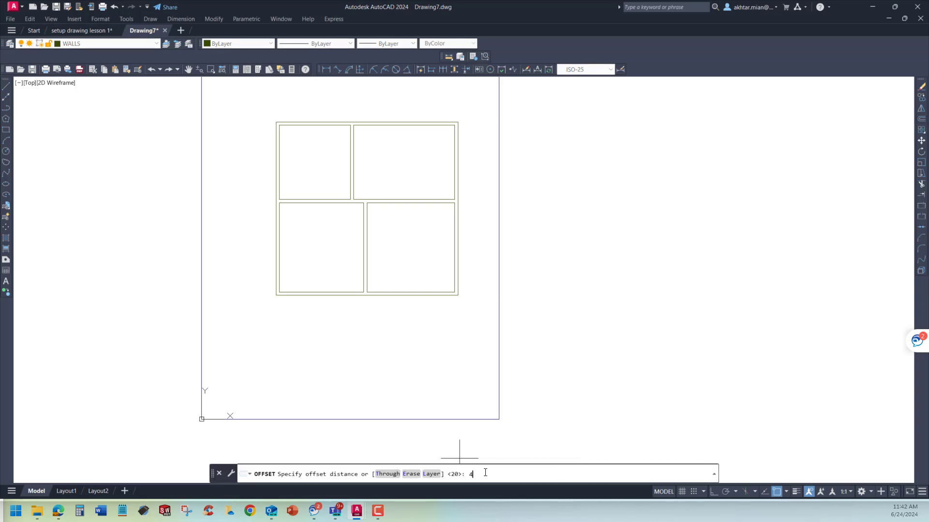
type("400")
key("Return")
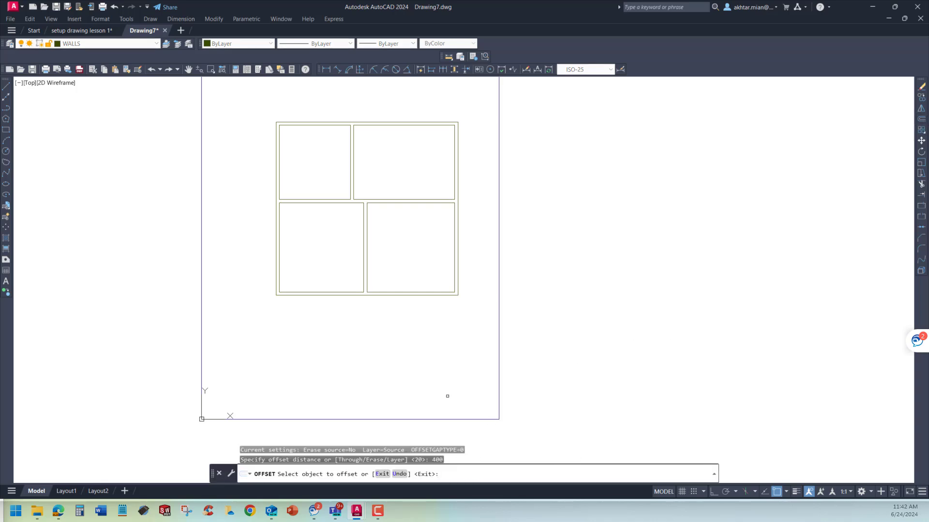
left_click(376, 294)
left_click(378, 357)
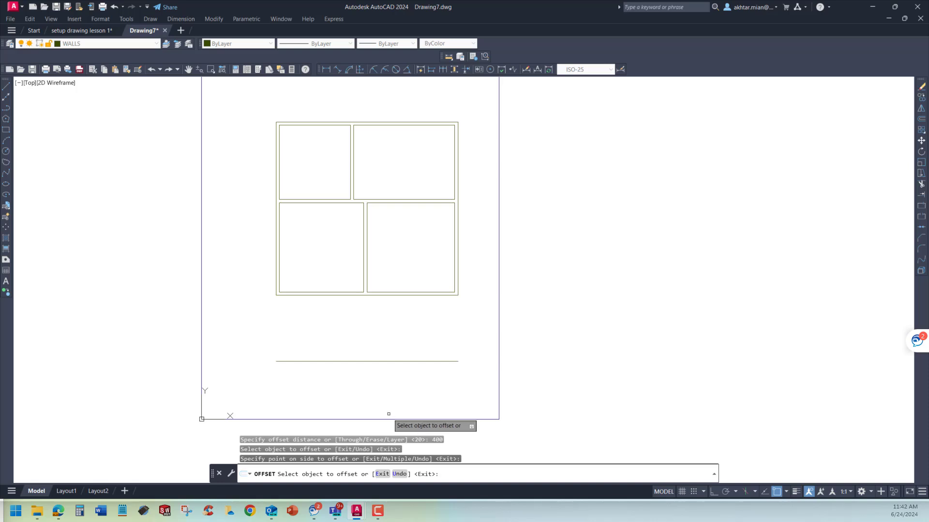
Extend the left line of the lower middle partition wall down to the horizontal line below the plan, using that line as boundary edge
key("Return")
scroll(365, 340, "up", 4)
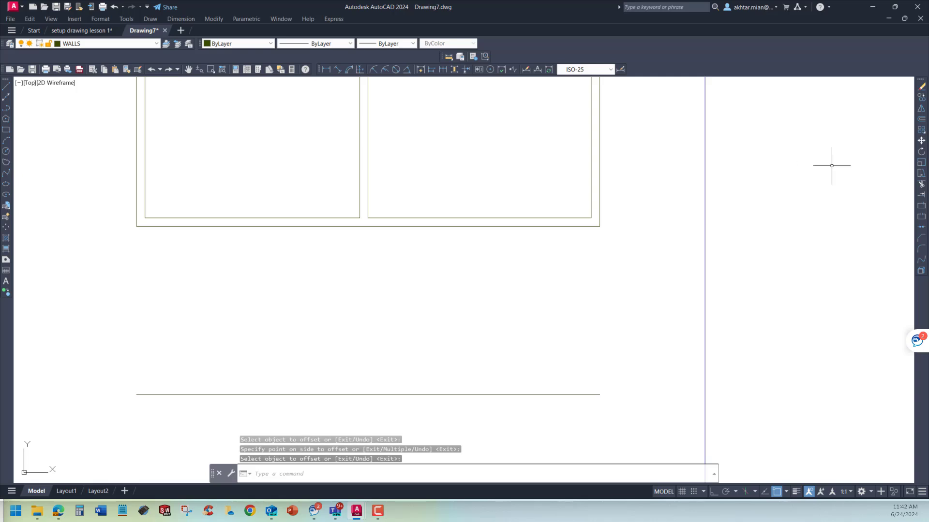
left_click(922, 195)
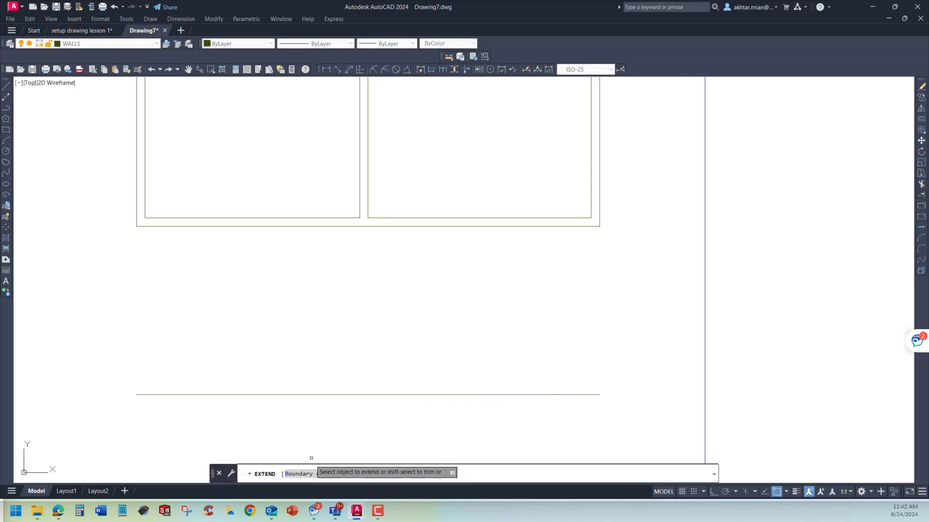
left_click(309, 473)
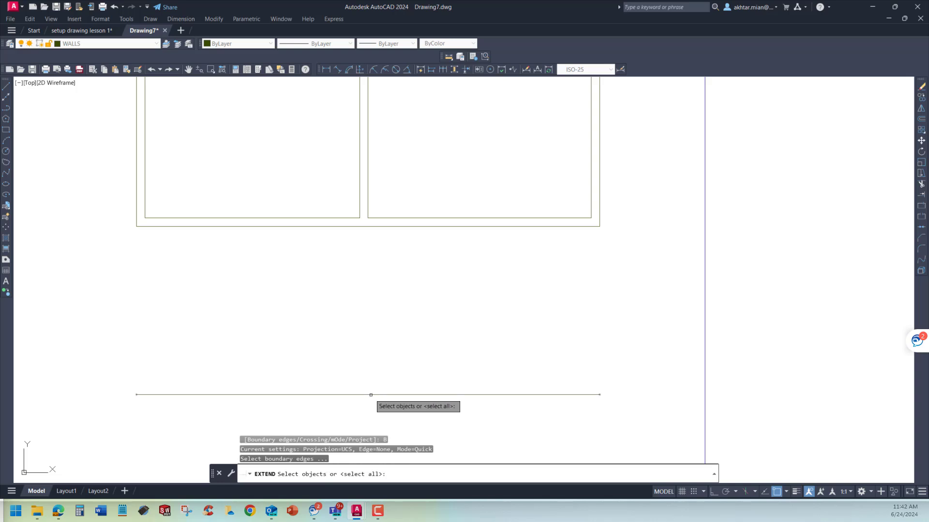
left_click(369, 395)
key("Return")
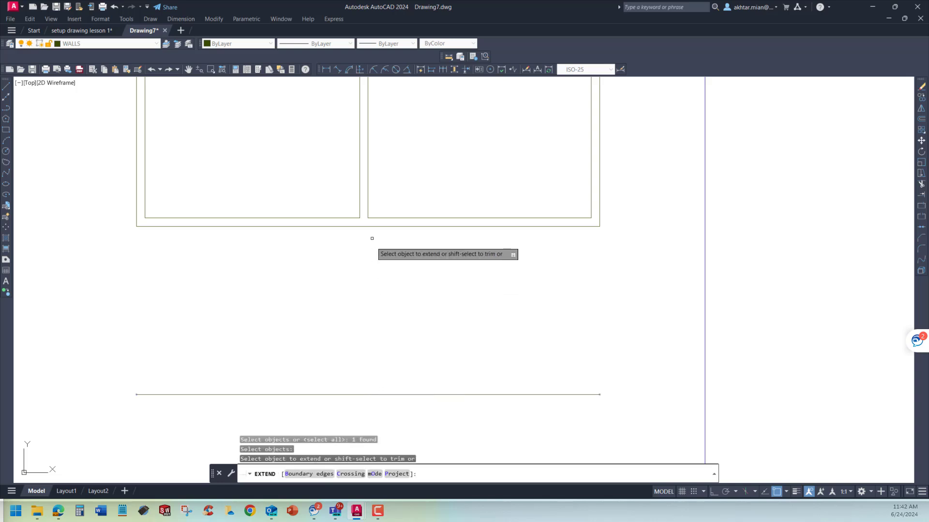
left_click(360, 213)
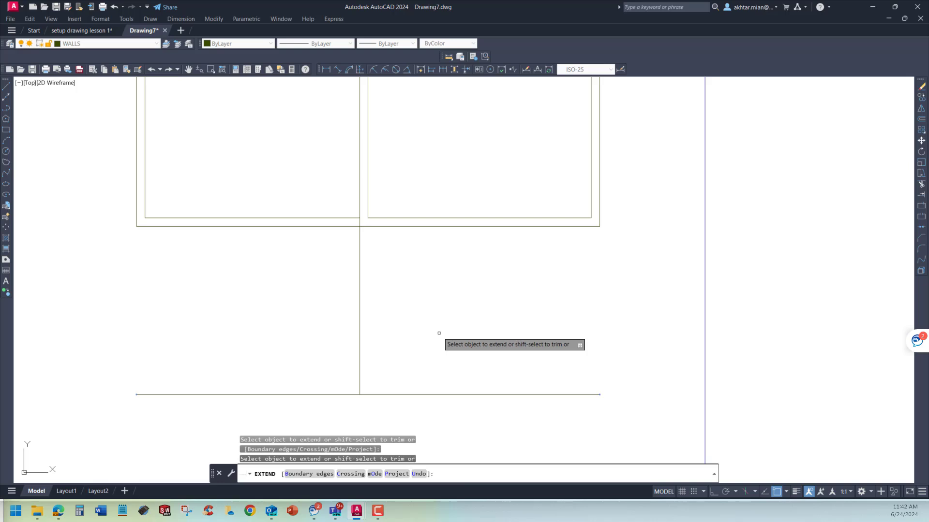
key("Escape")
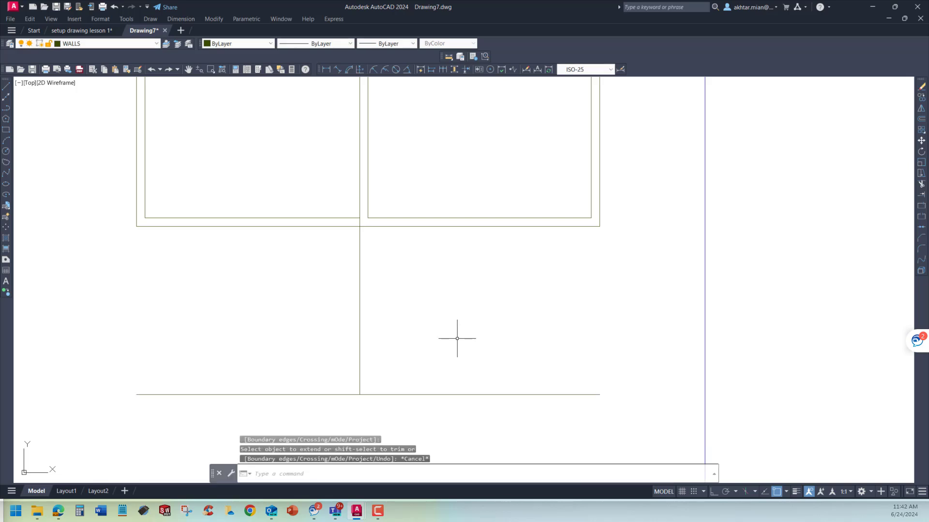
Delete the horizontal line below the floor plan
left_click(419, 394)
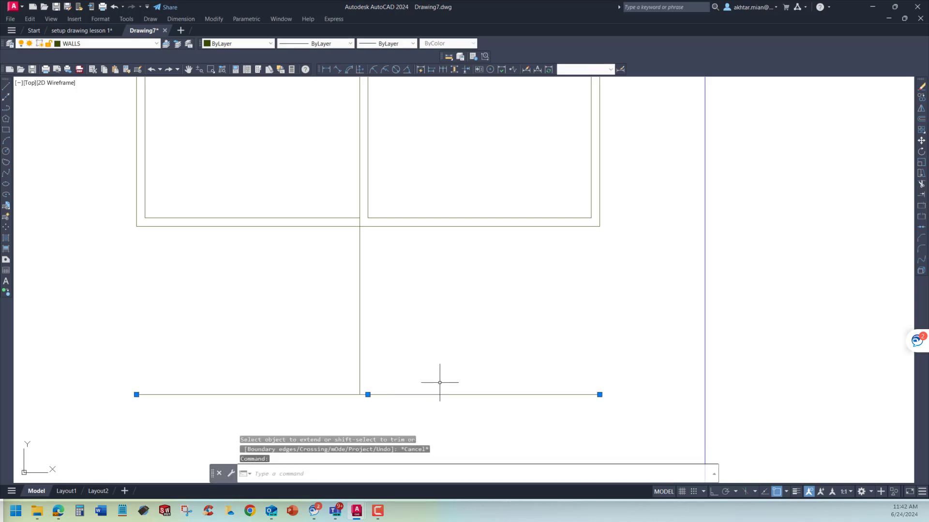
key("Delete")
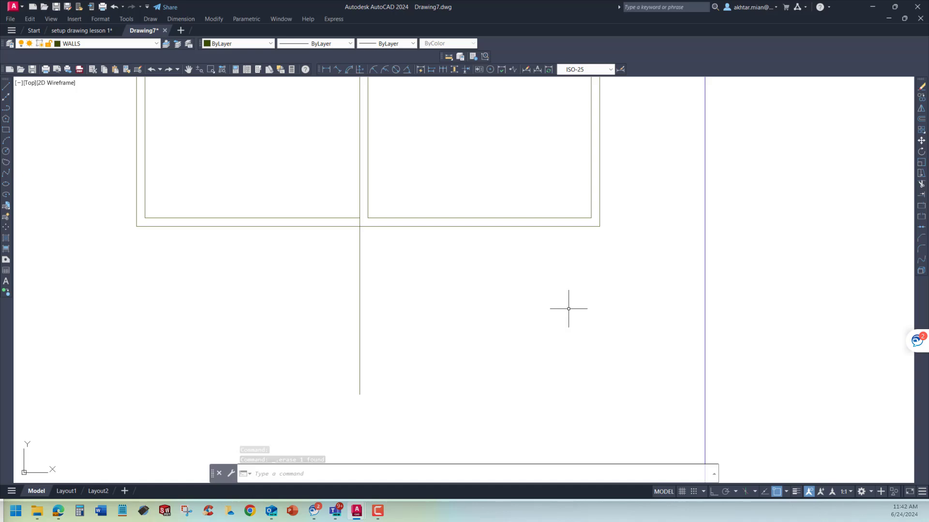
scroll(589, 275, "up", 2)
scroll(589, 275, "down", 2)
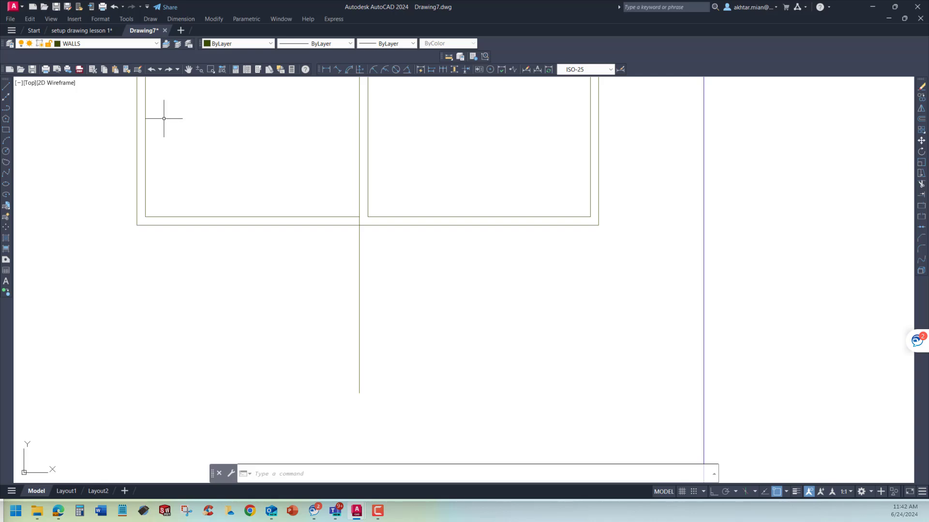
Clear all object snap modes and turn object snap off in the drafting settings
left_click(126, 19)
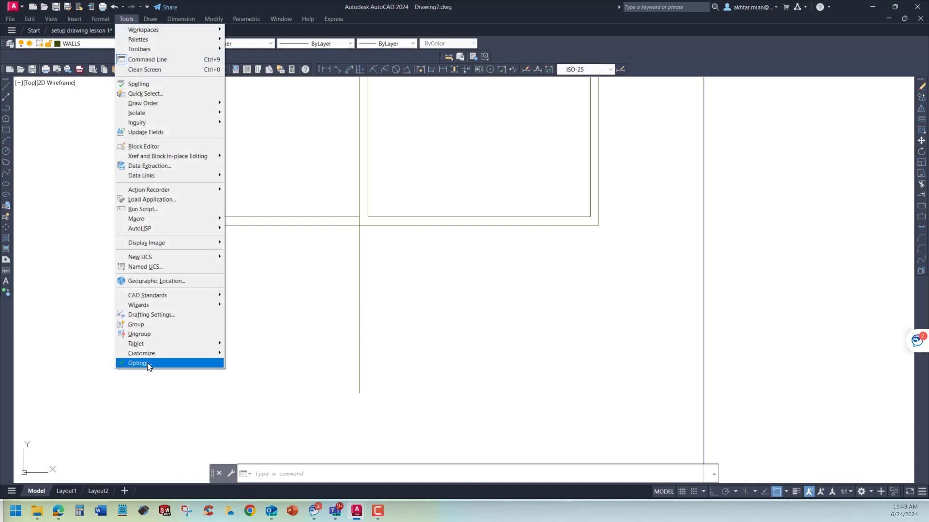
left_click(165, 315)
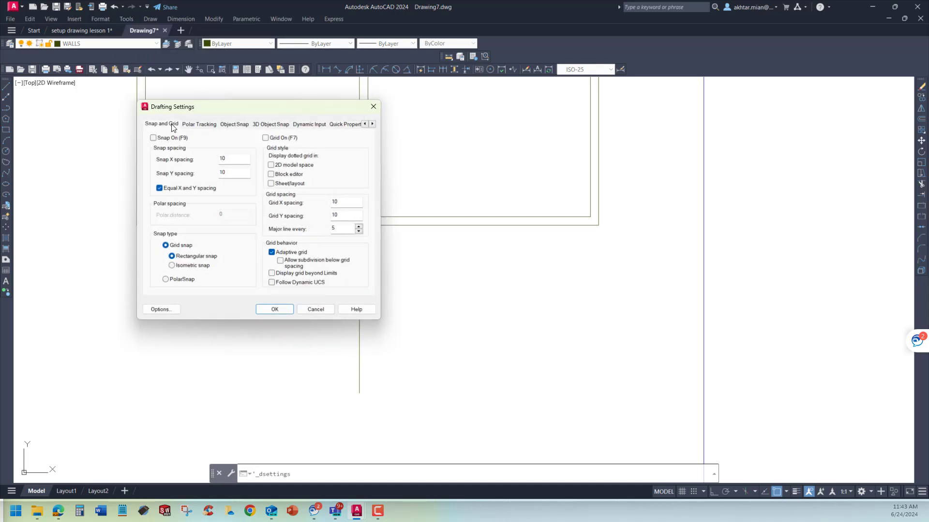
left_click(227, 125)
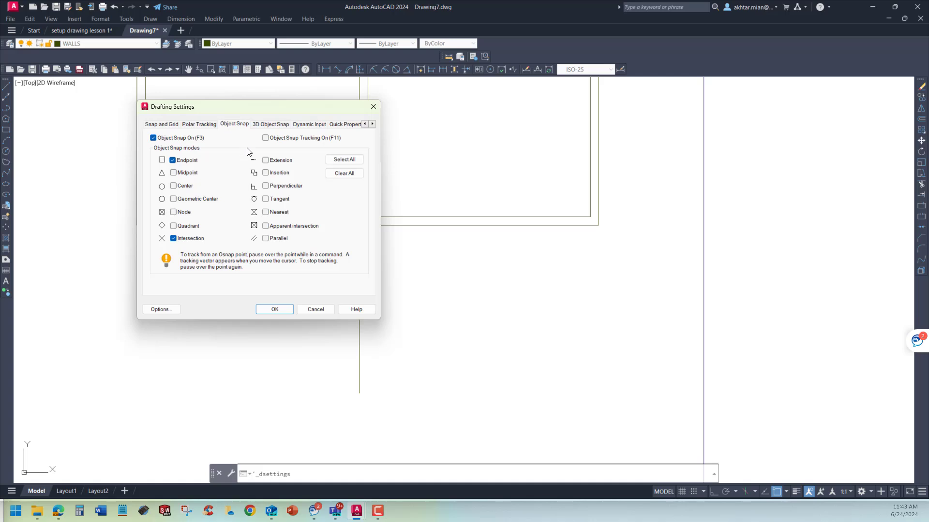
left_click(344, 173)
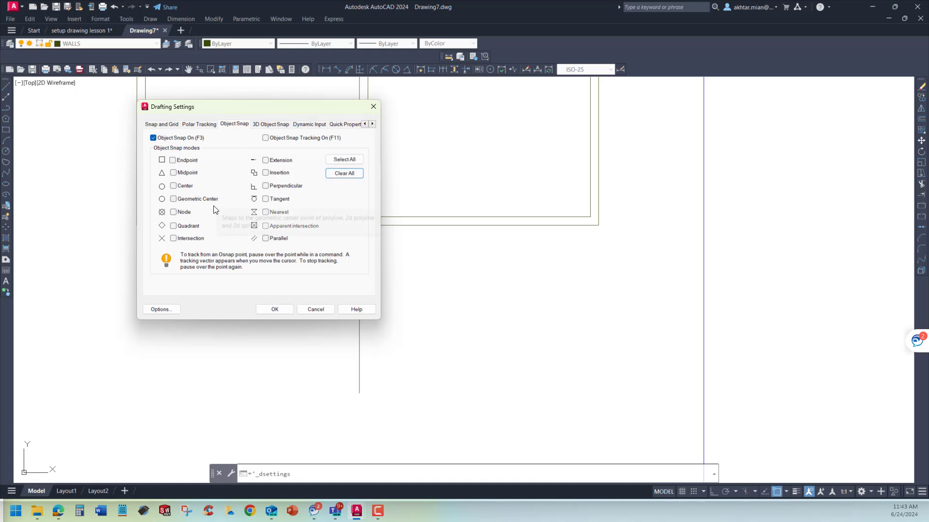
left_click(174, 161)
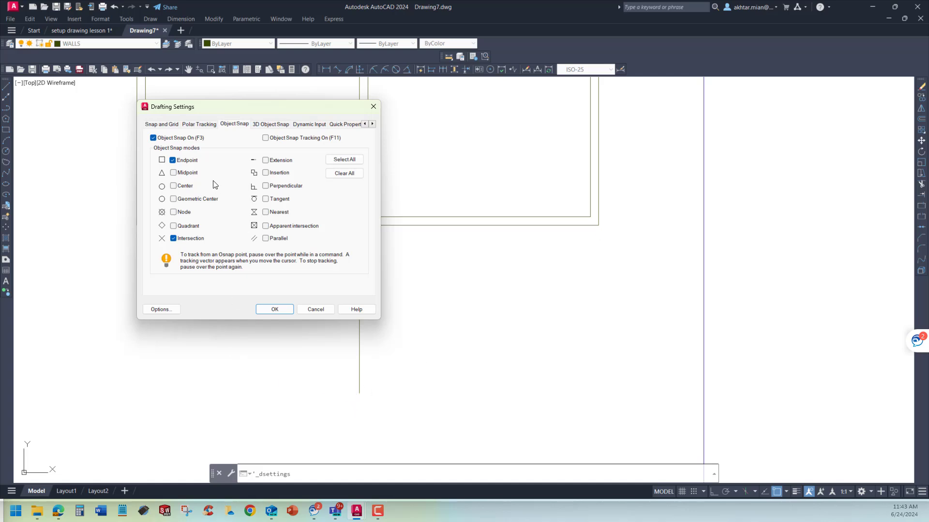
left_click(174, 237)
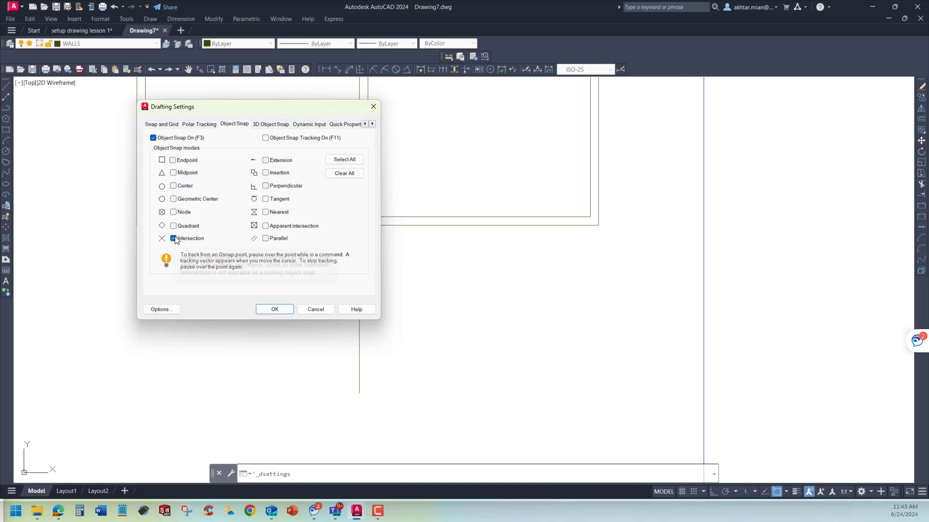
left_click(154, 139)
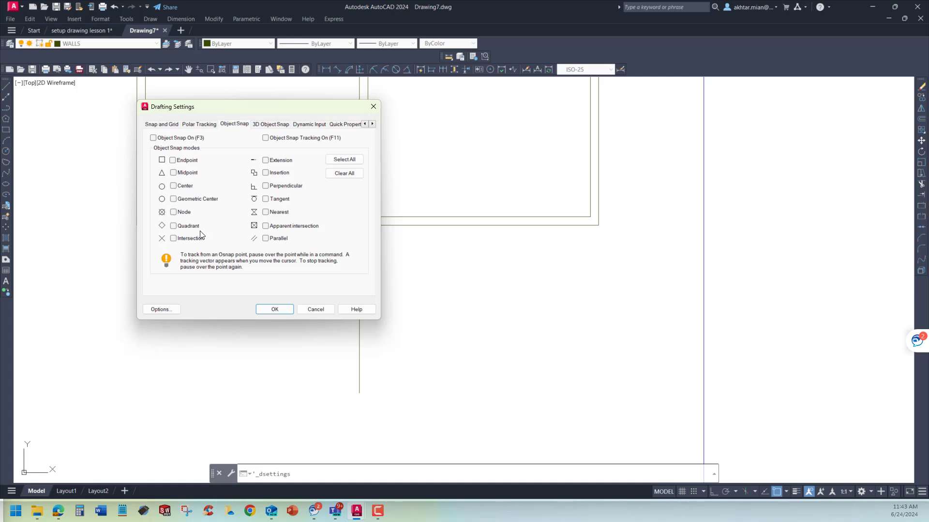
left_click(274, 309)
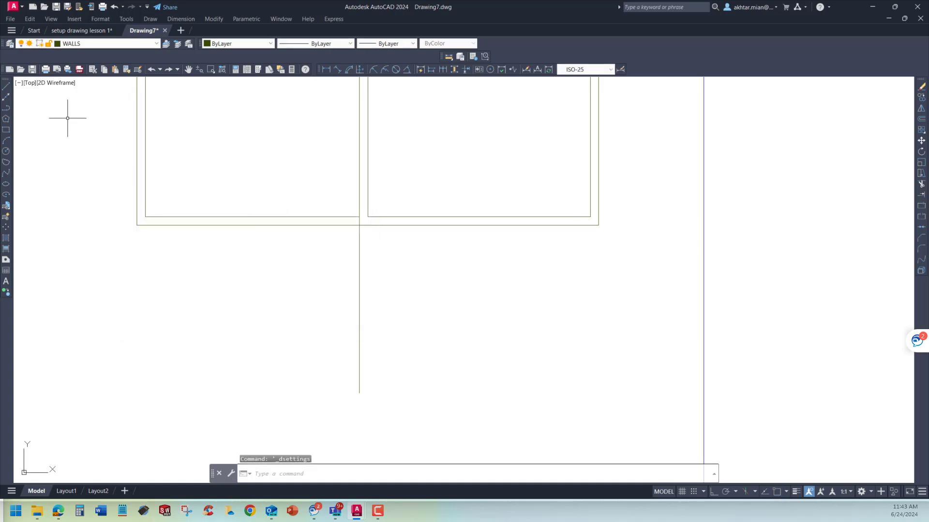
Draw a line without snapping from the plan's outer lower-right corner to the bottom end of the extended partition line
left_click(6, 87)
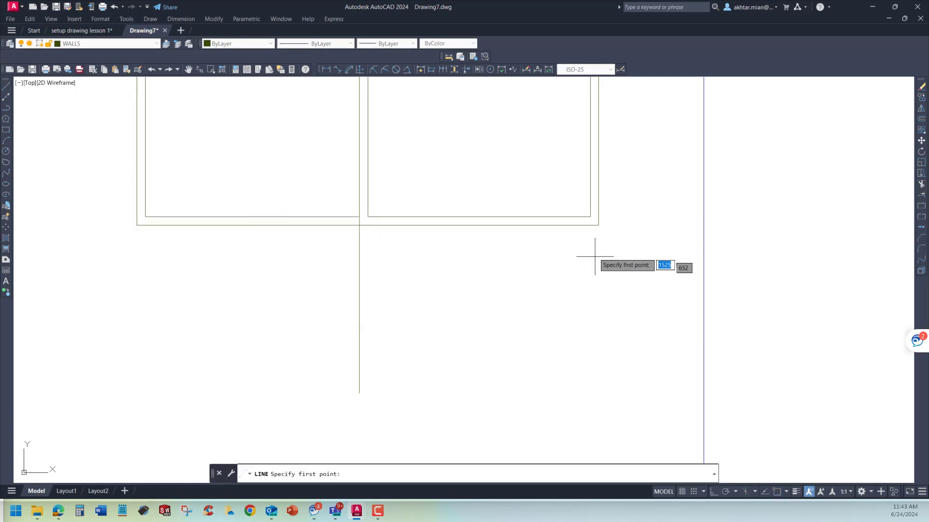
left_click(598, 225)
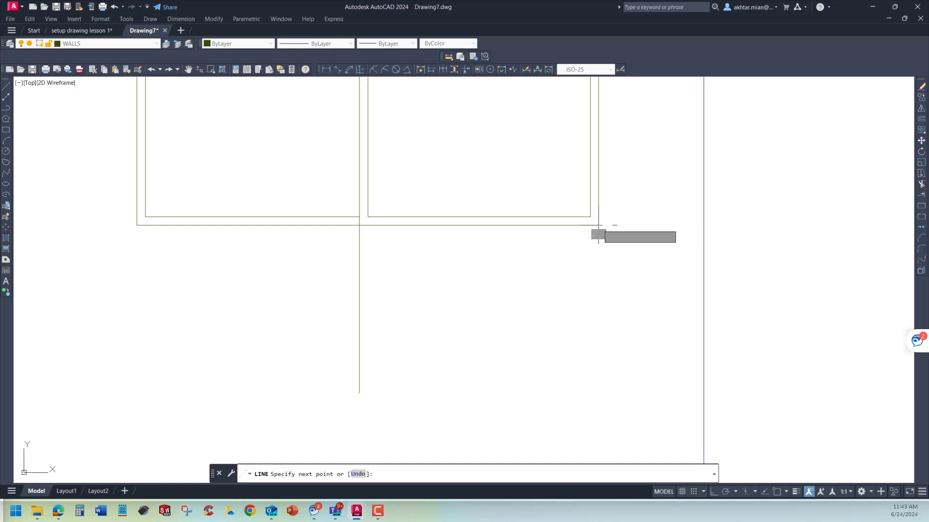
left_click(359, 394)
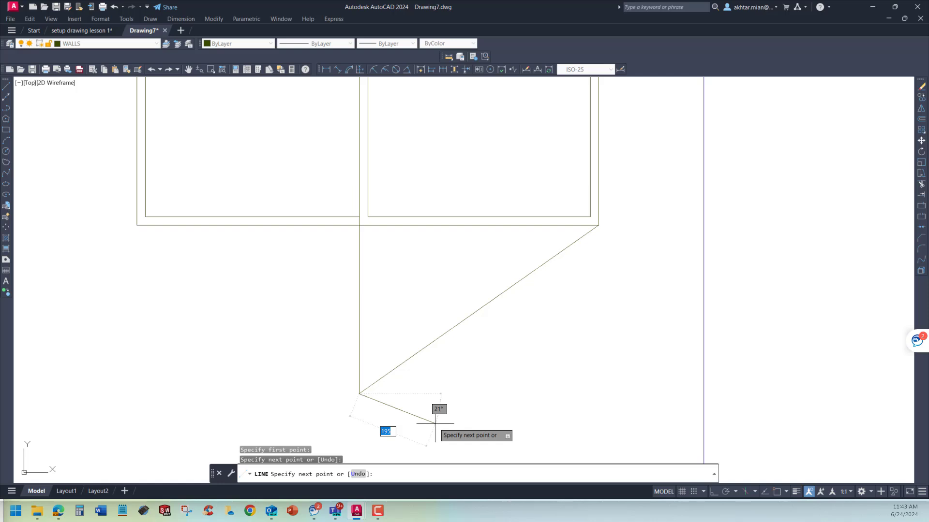
key("Escape")
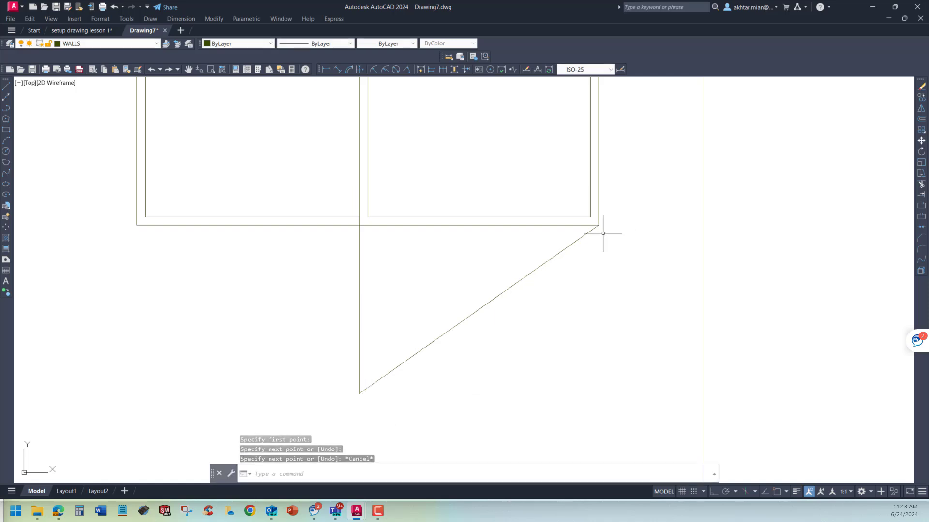
Check how both ends of the diagonal line meet the wall corner and the extended partition line, and delete the diagonal
scroll(603, 233, "up", 5)
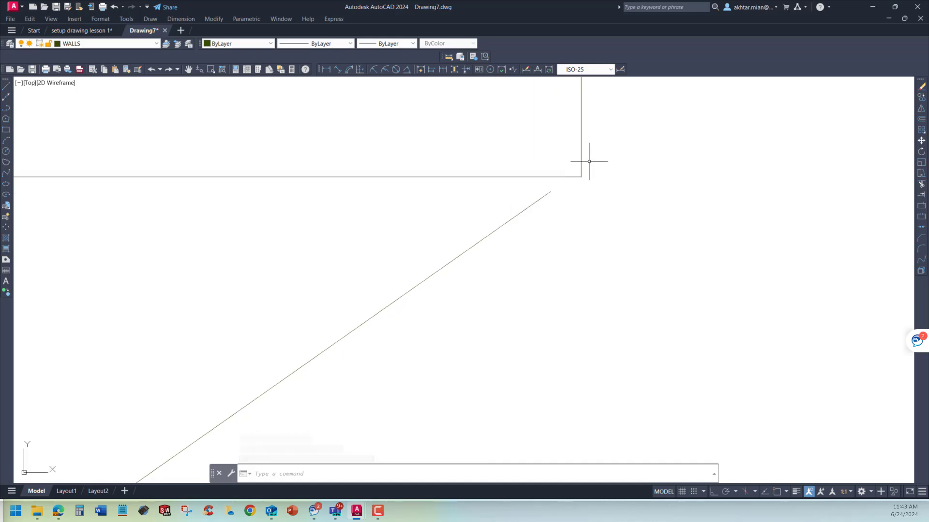
scroll(589, 162, "up", 5)
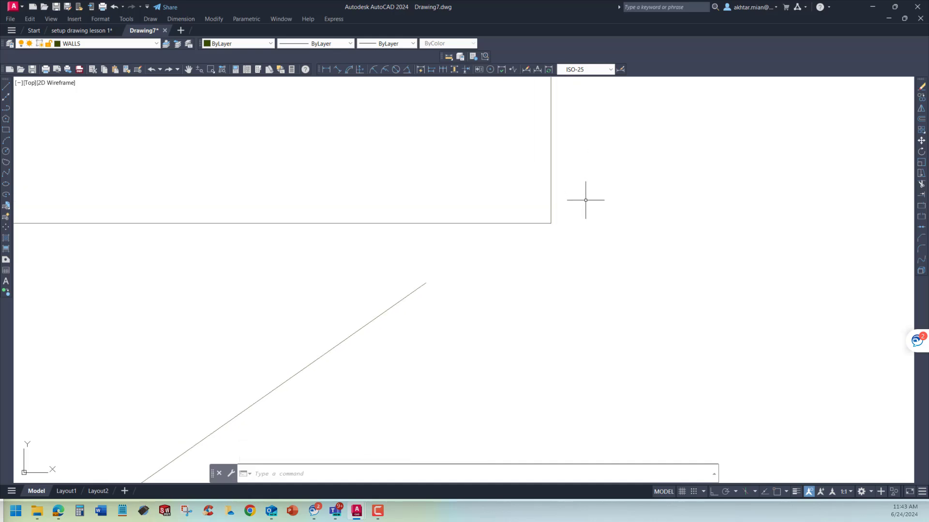
scroll(535, 242, "down", 10)
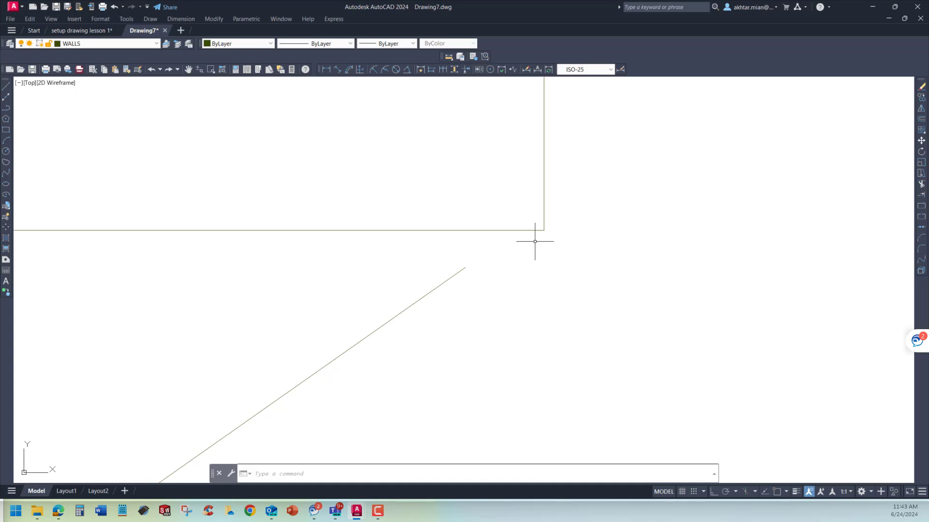
scroll(663, 197, "down", 6)
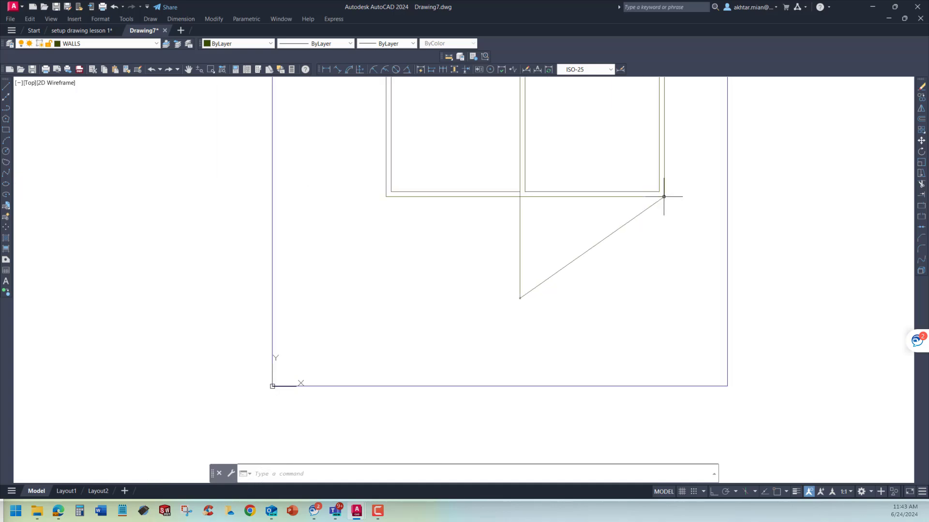
scroll(526, 287, "up", 5)
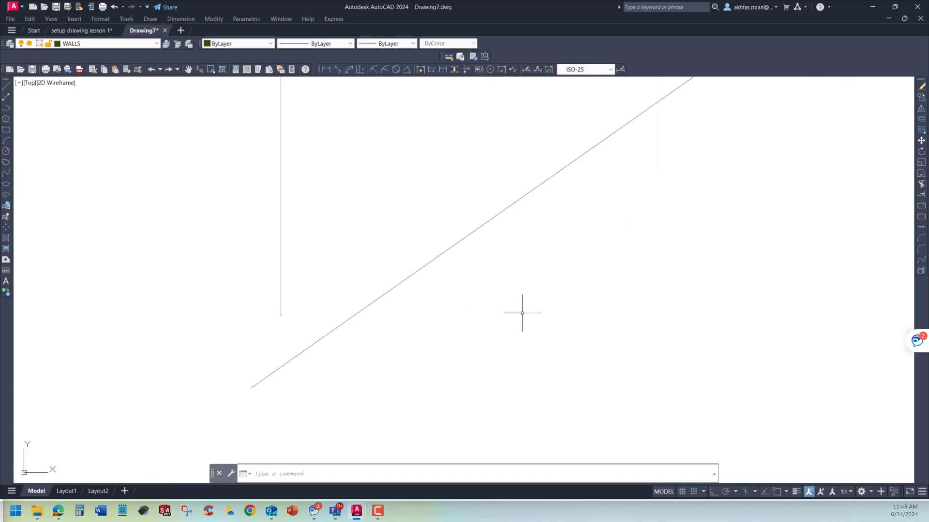
scroll(451, 318, "down", 10)
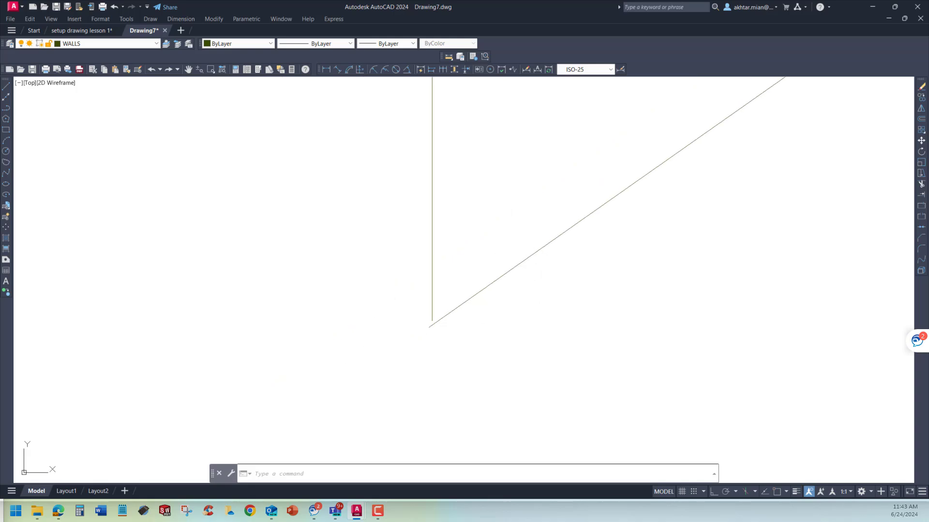
left_click(539, 249)
key("Delete")
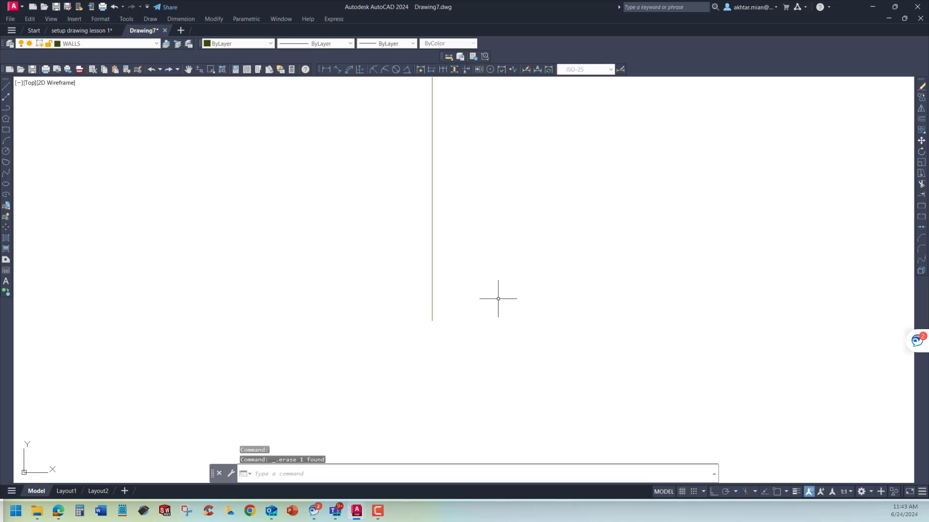
scroll(435, 332, "down", 5)
scroll(504, 303, "up", 2)
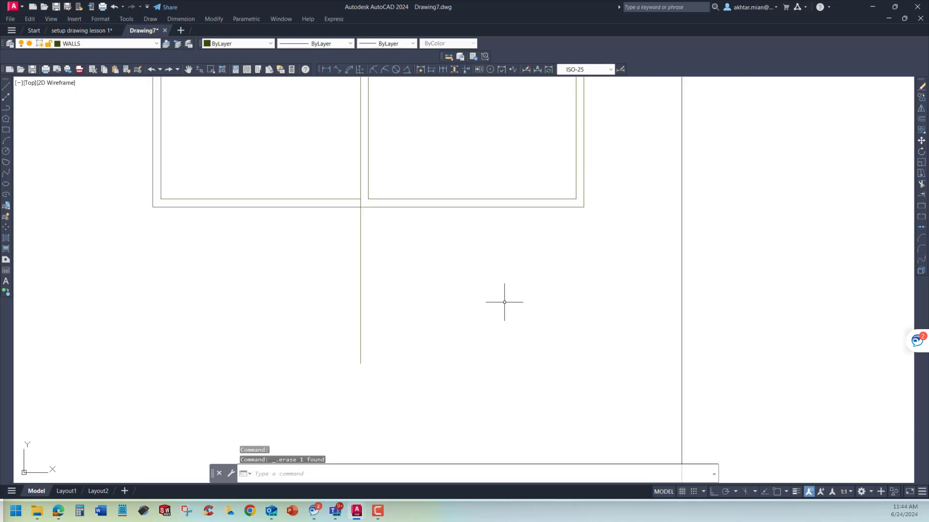
Turn object snap on with the Endpoint and Intersection modes in the drafting settings
left_click(122, 19)
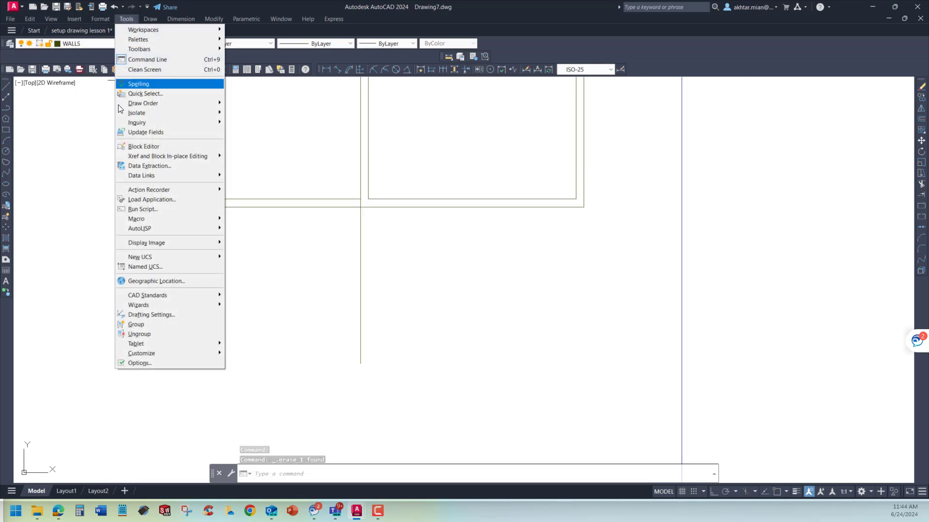
left_click(159, 317)
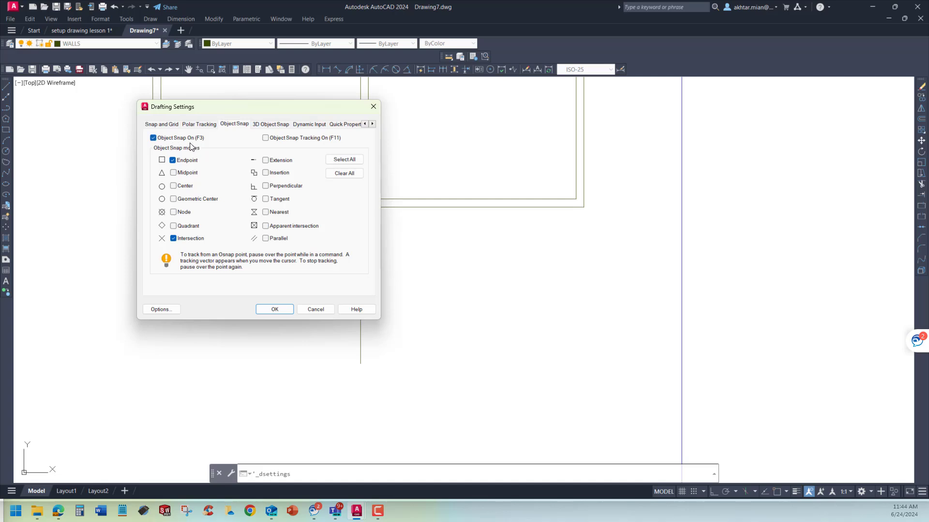
left_click(277, 309)
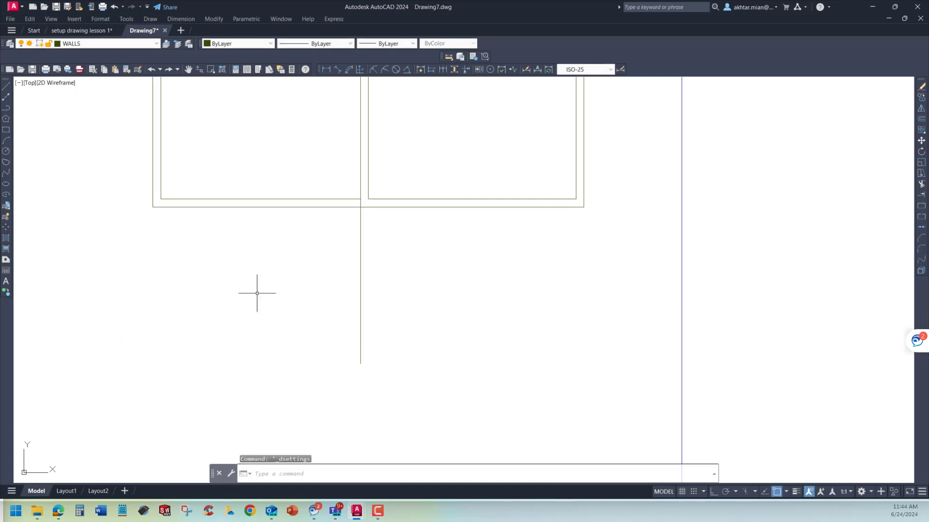
Draw a line snapped from the plan's outer lower-right corner to the bottom endpoint of the extended partition line
left_click(9, 88)
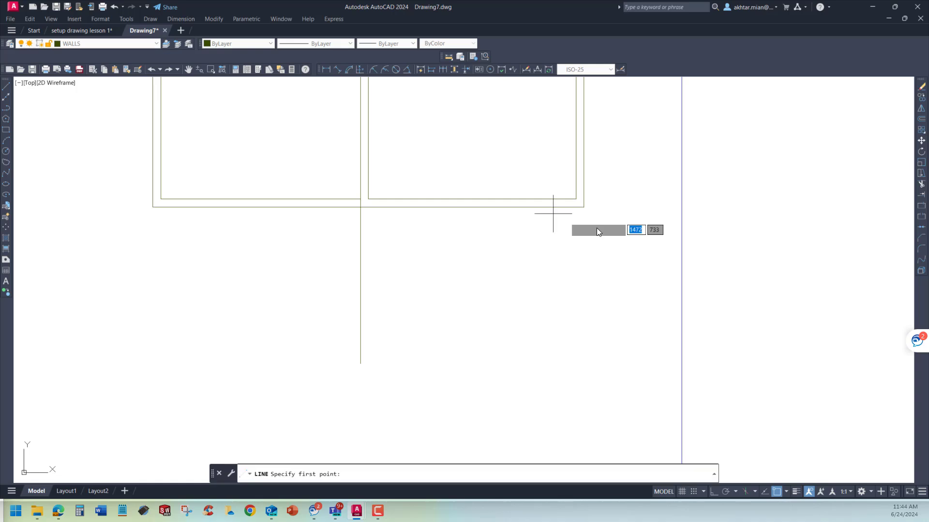
left_click(583, 207)
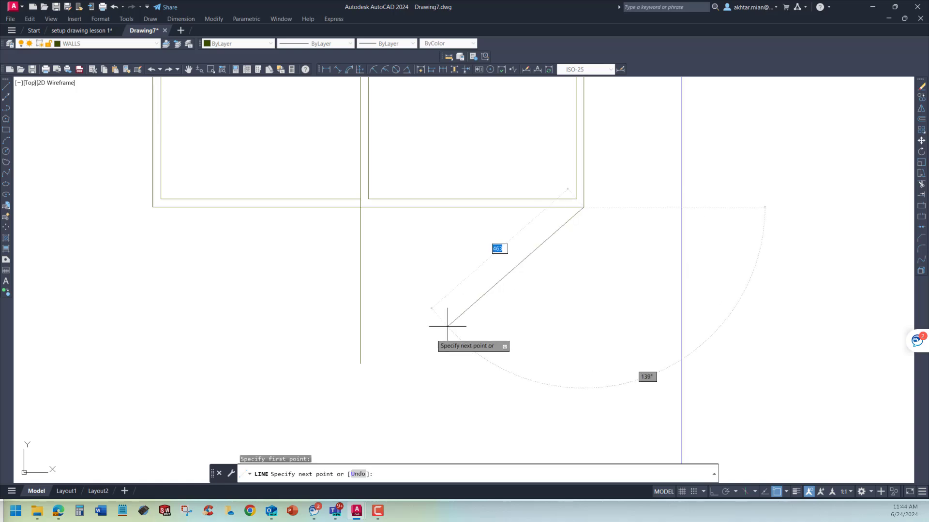
left_click(361, 363)
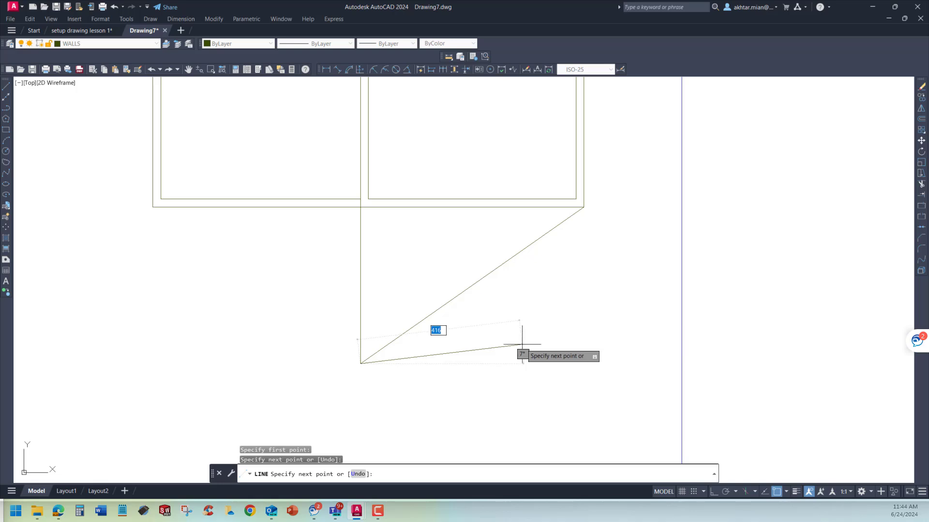
End the line command and move the whole floor plan with its diagonal about 112 units to the left inside the border
key("Escape")
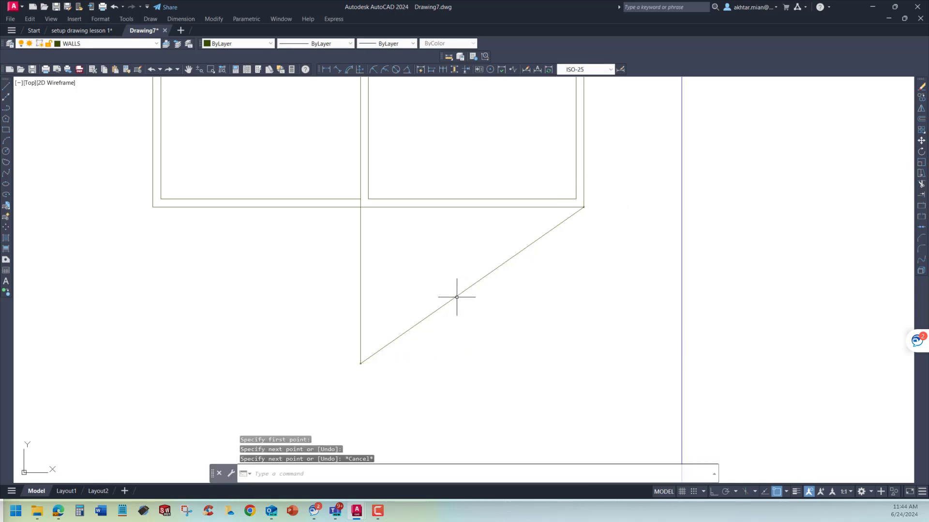
mouse_move(457, 296)
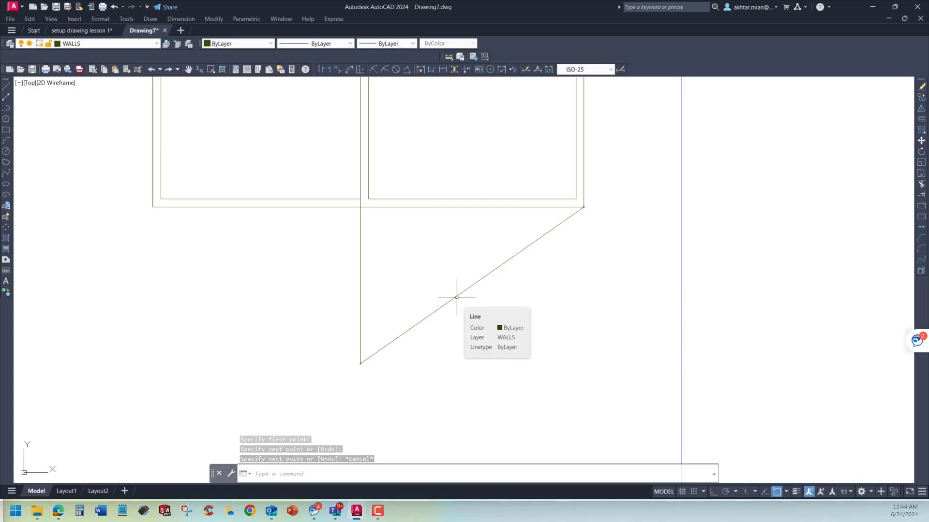
scroll(460, 331, "down", 6)
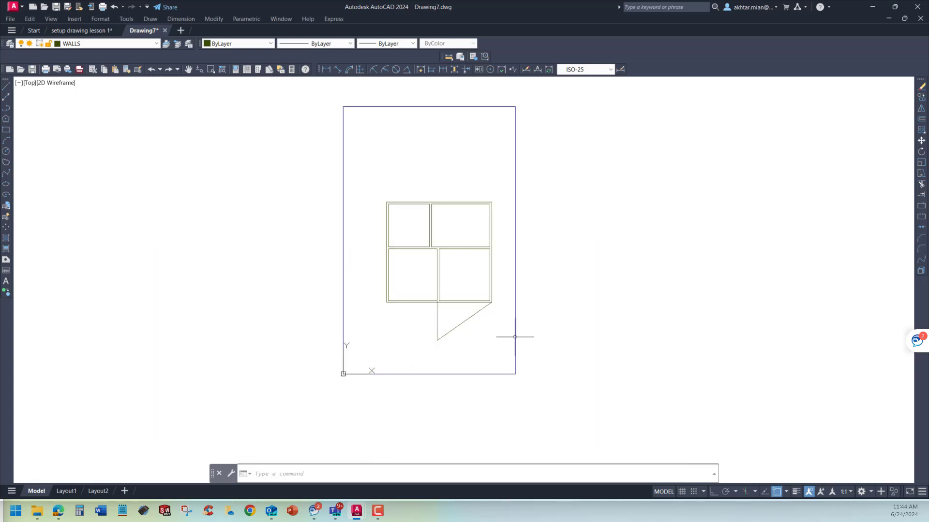
scroll(514, 337, "up", 2)
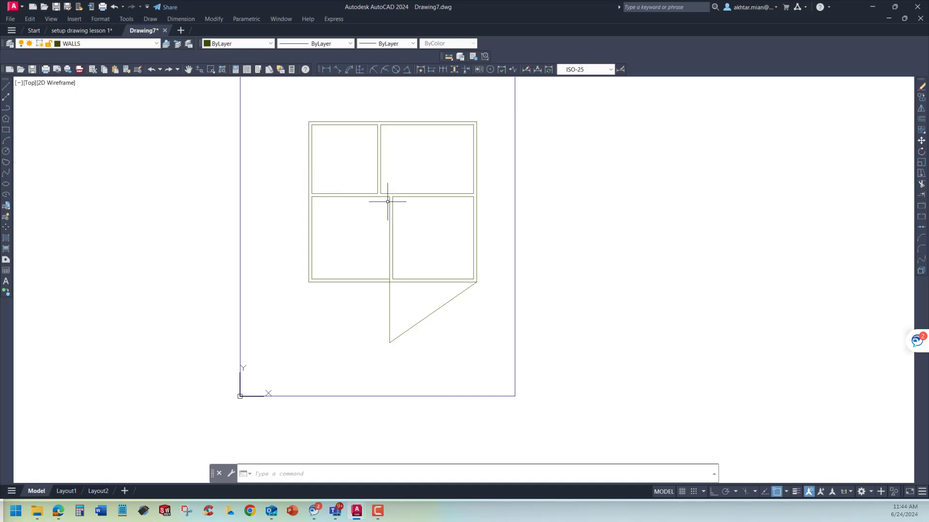
left_click(921, 141)
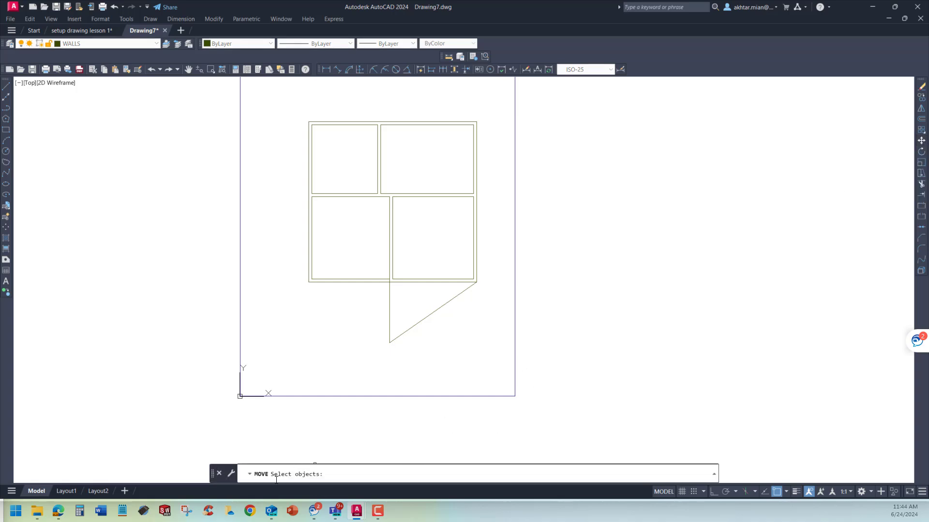
left_click(272, 95)
left_click(503, 374)
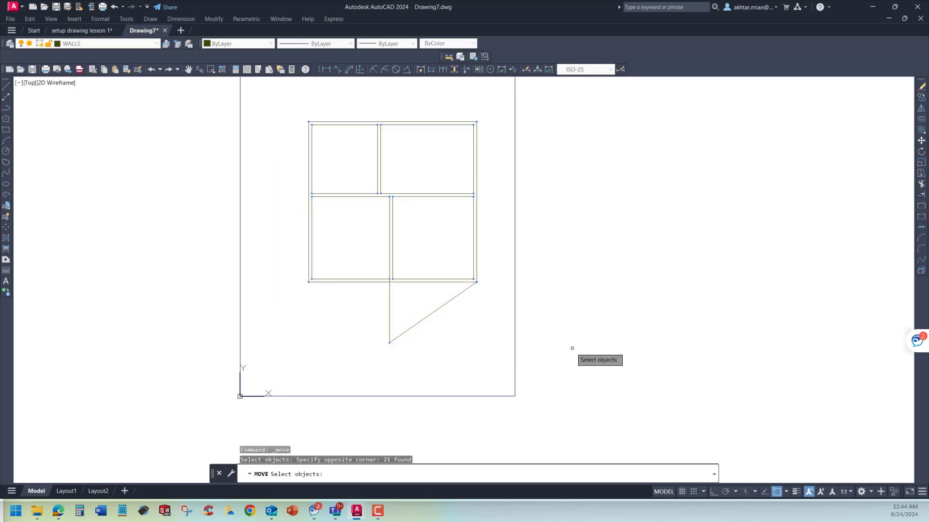
key("Return")
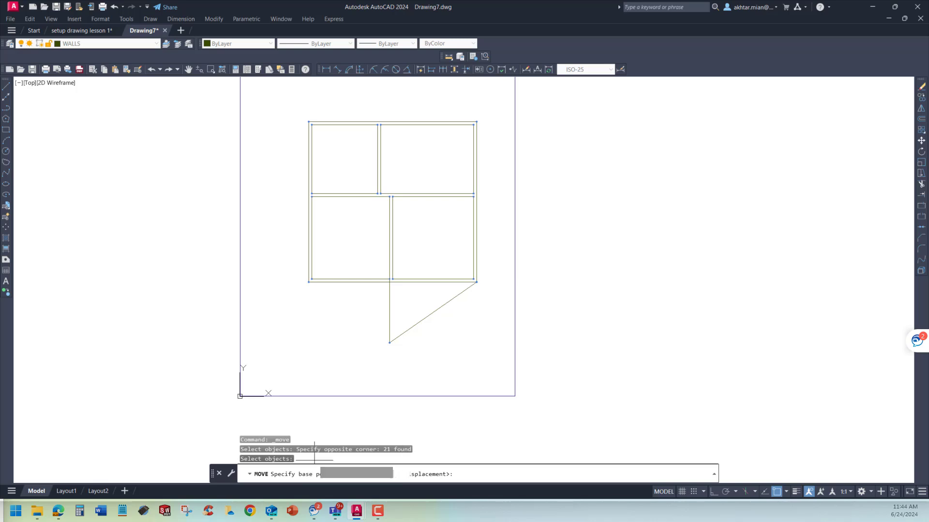
left_click(390, 343)
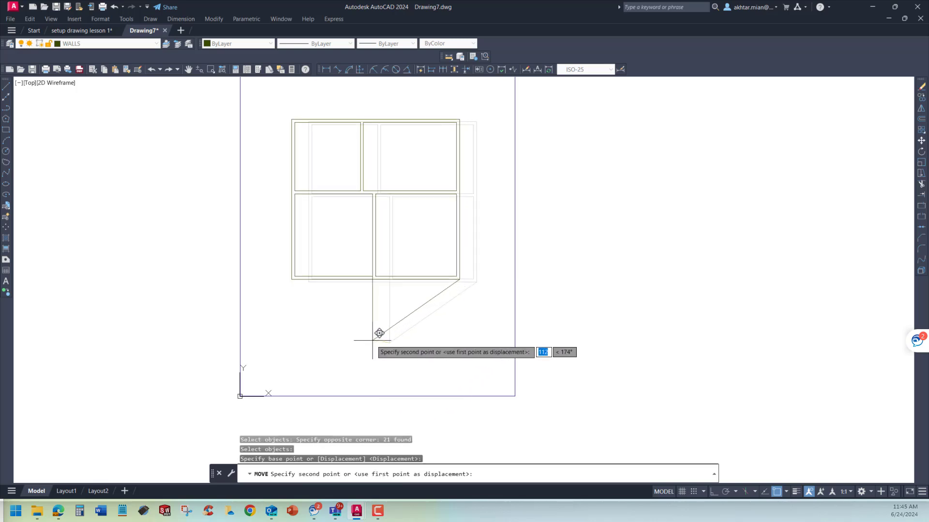
left_click(379, 335)
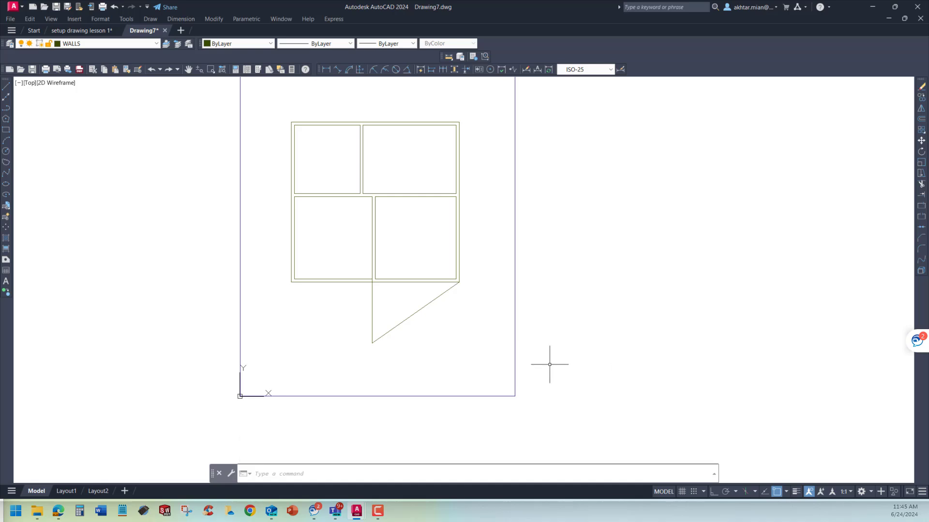
Draw a circle with a radius of 320 above the floor plan, inside the upper part of the border
scroll(387, 419, "down", 2)
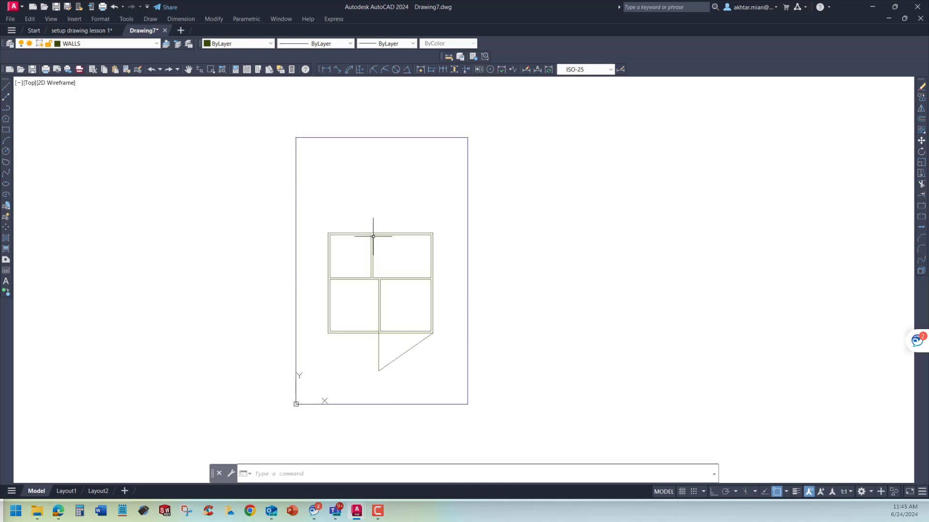
scroll(378, 198, "up", 2)
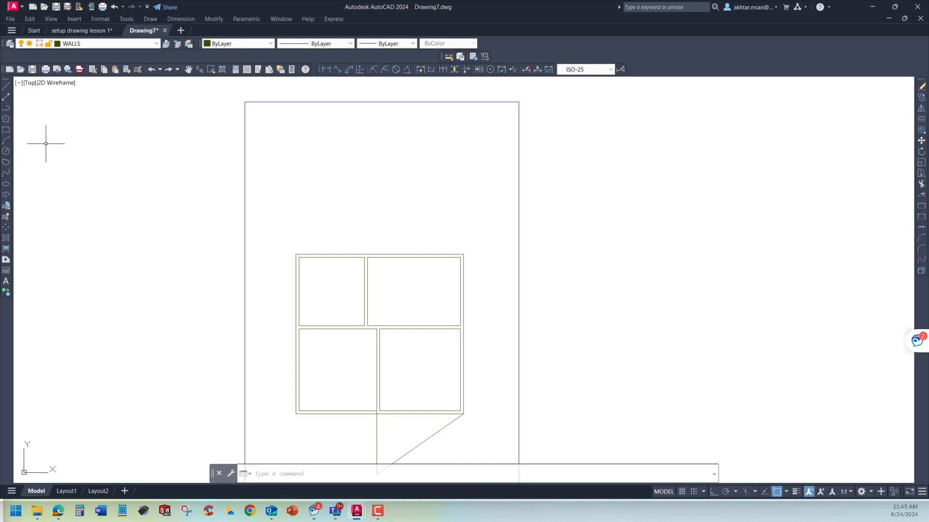
left_click(6, 151)
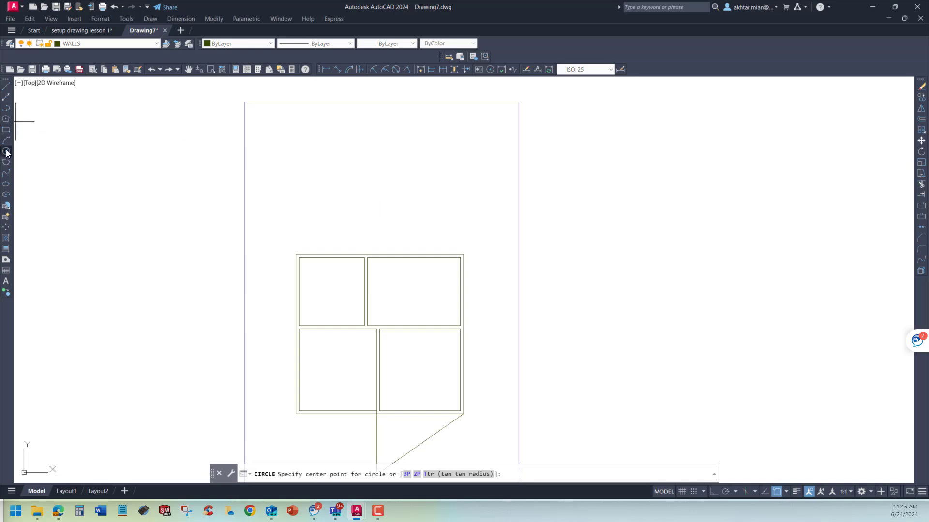
left_click(368, 163)
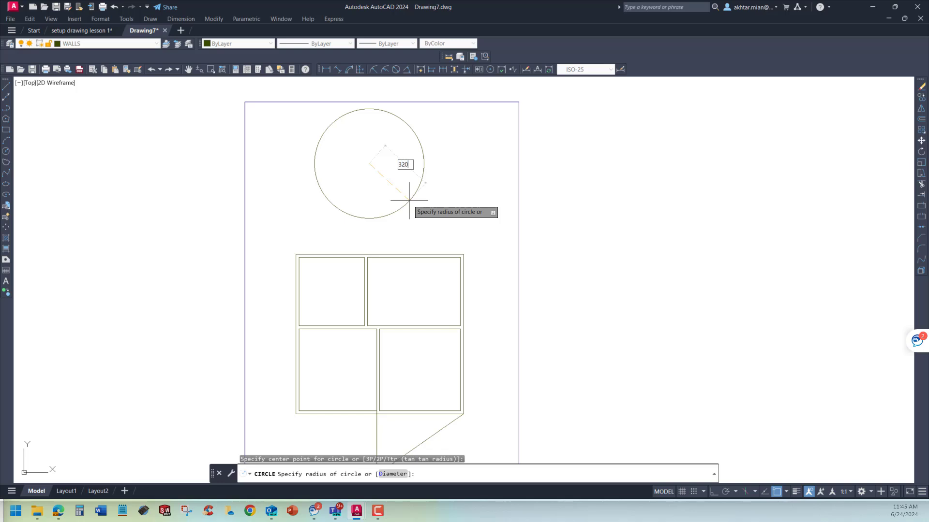
key("Return")
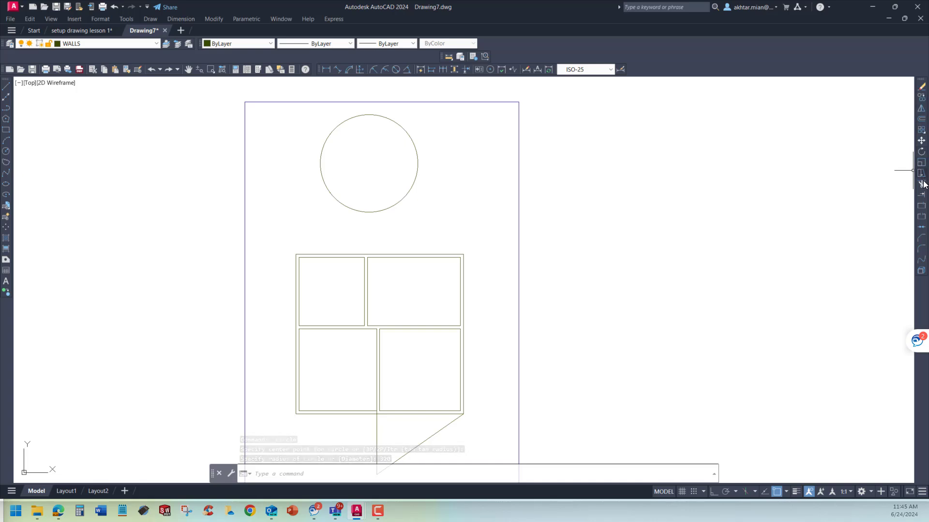
Move the circle slightly down and to the right so it sits roughly centred above the floor plan
left_click(922, 140)
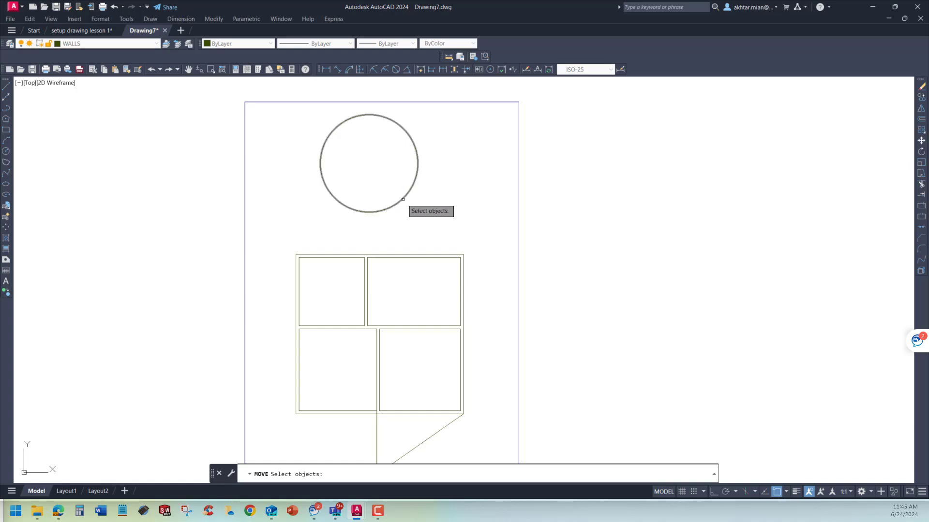
left_click(403, 199)
key("Return")
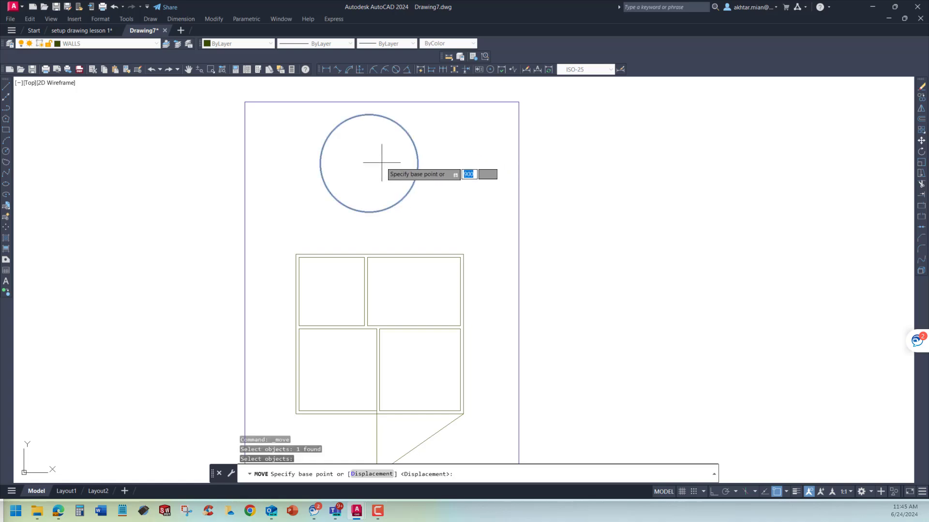
left_click(381, 163)
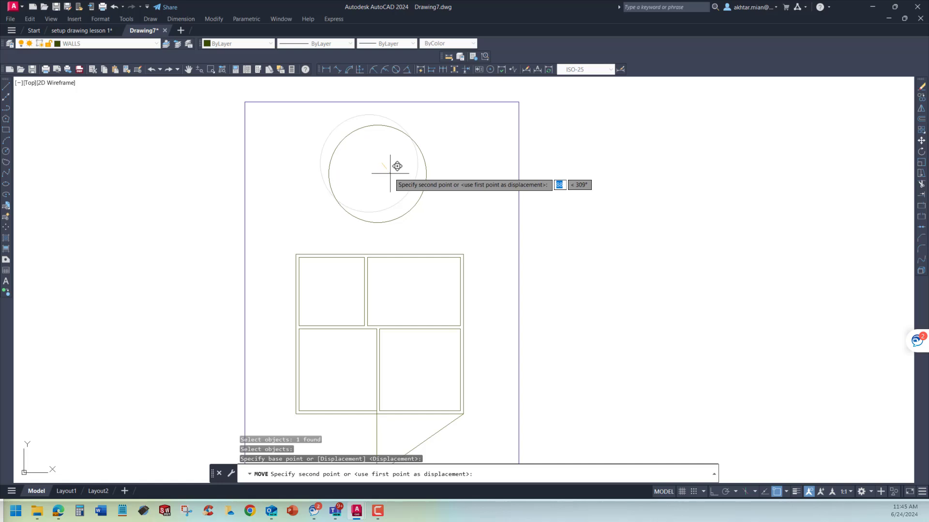
key("Escape")
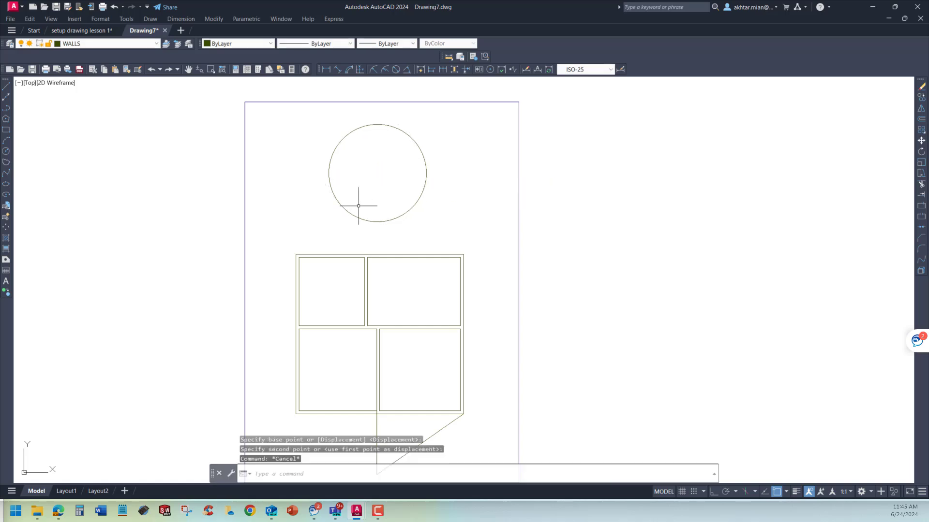
Switch to the setup drawing lesson 1 drawing and examine its door positions and the notes on dimensions, doors and walls
left_click(71, 31)
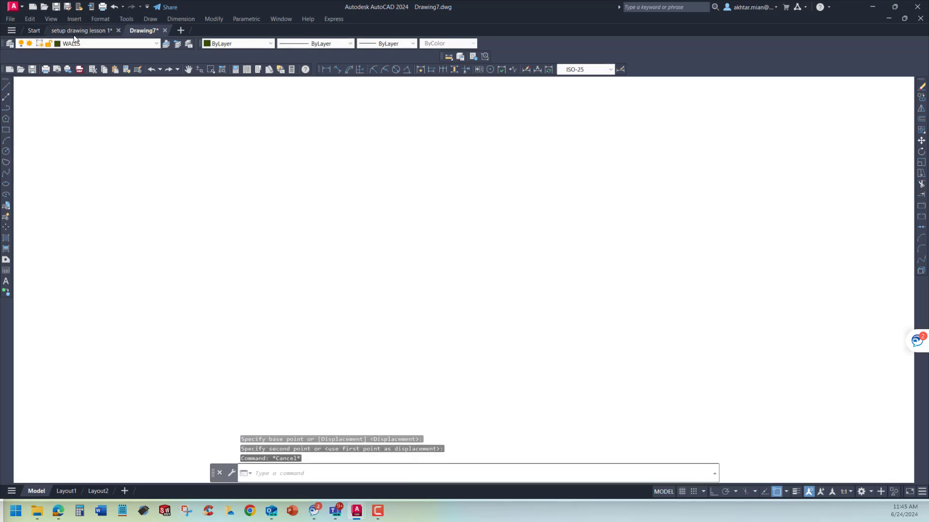
scroll(596, 274, "down", 2)
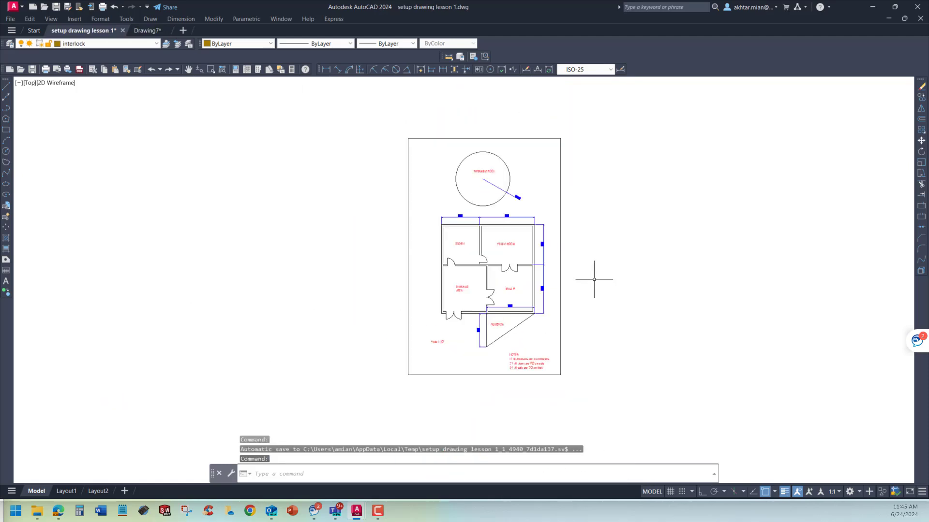
scroll(596, 274, "up", 2)
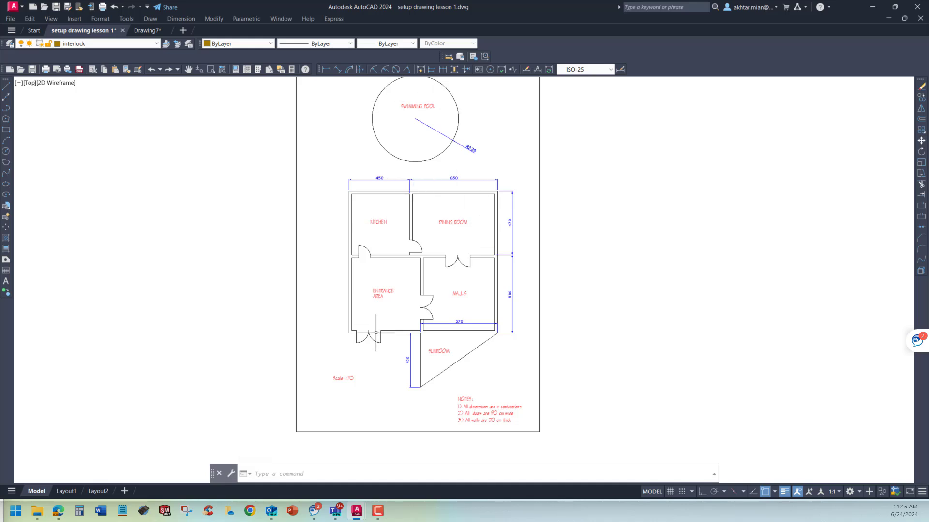
scroll(460, 429, "down", 2)
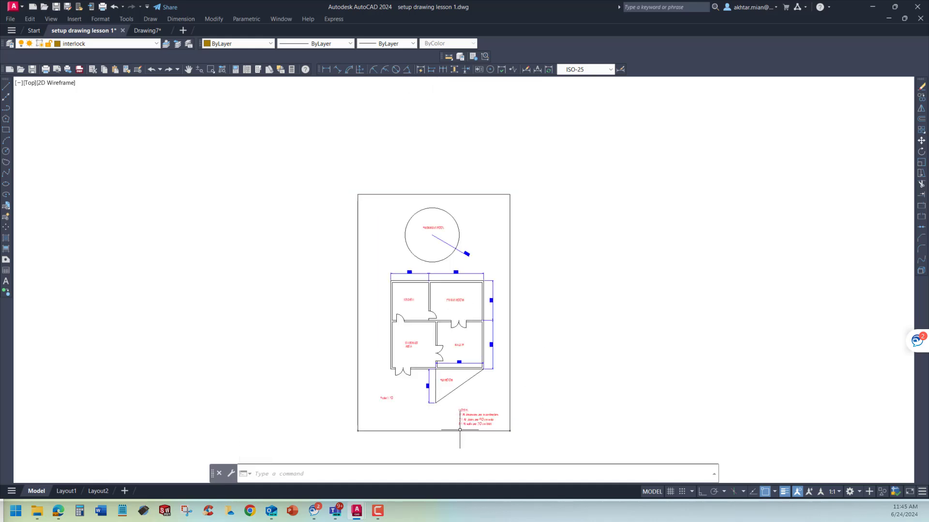
scroll(521, 379, "up", 2)
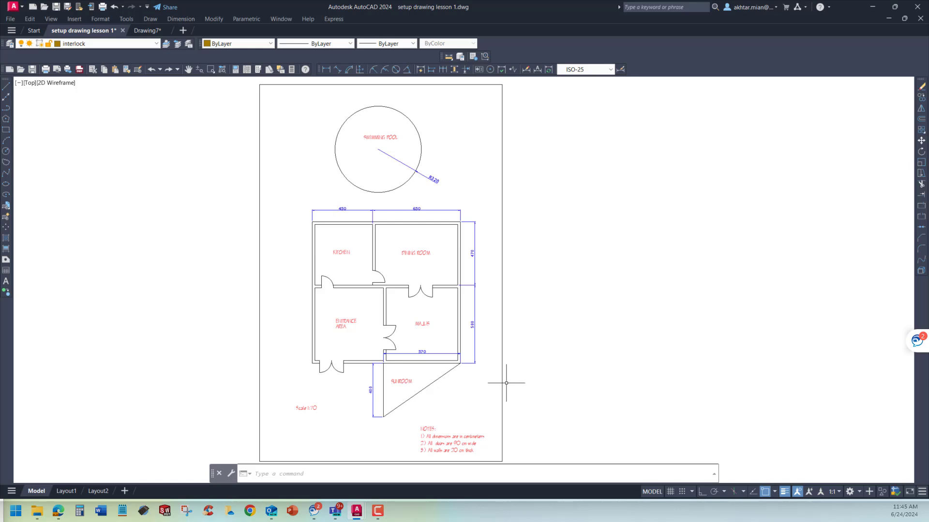
scroll(327, 374, "up", 4)
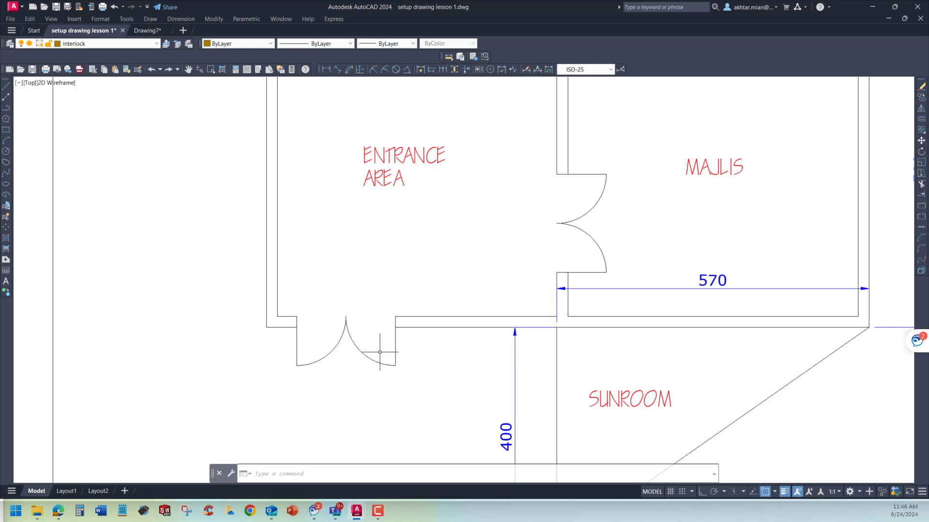
scroll(340, 362, "up", 2)
scroll(339, 361, "down", 6)
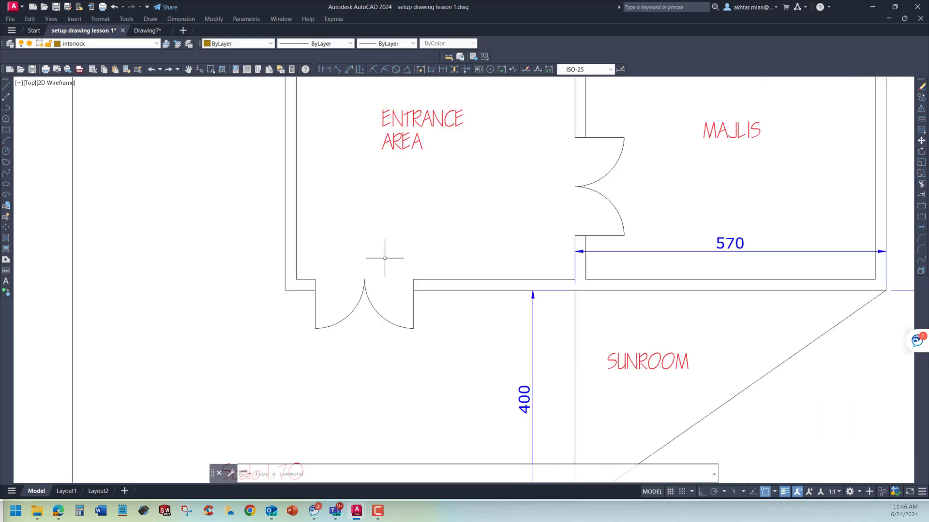
scroll(600, 427, "up", 6)
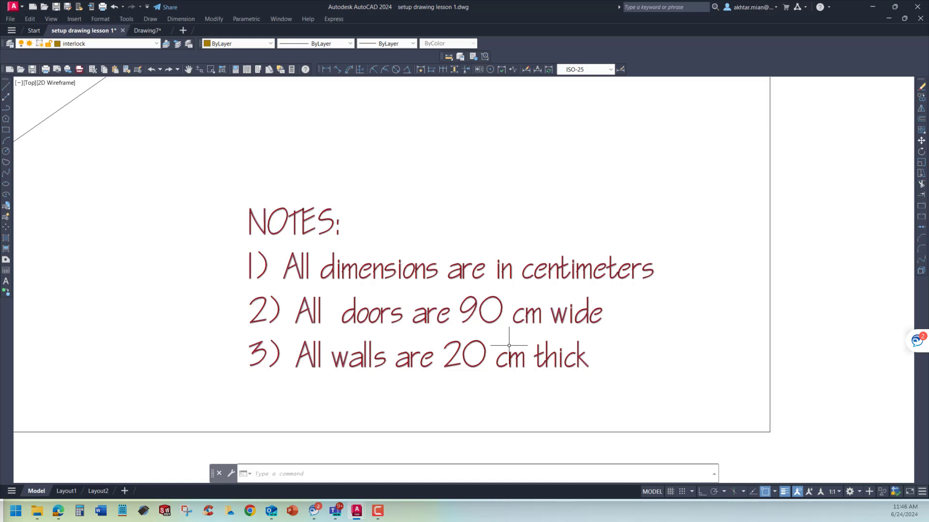
scroll(499, 365, "down", 8)
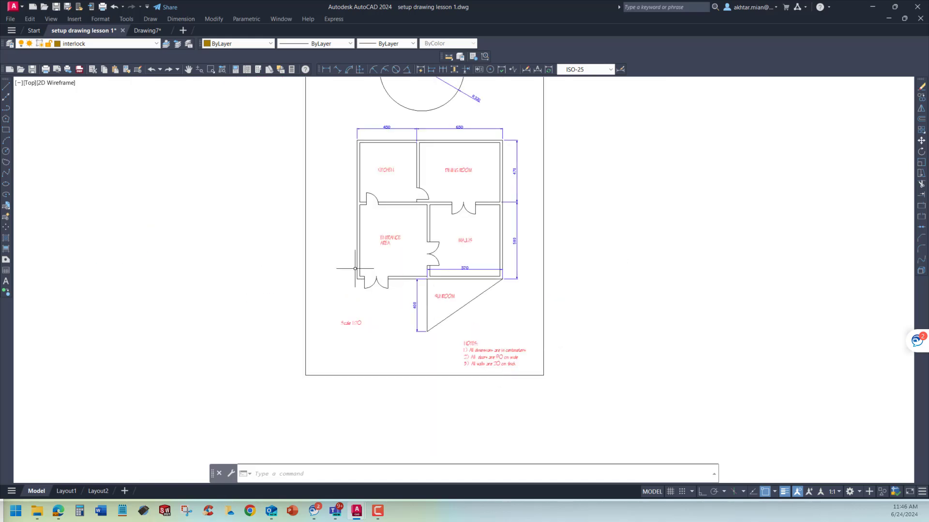
Return to Drawing7 and create a new layer named DOORS
left_click(151, 30)
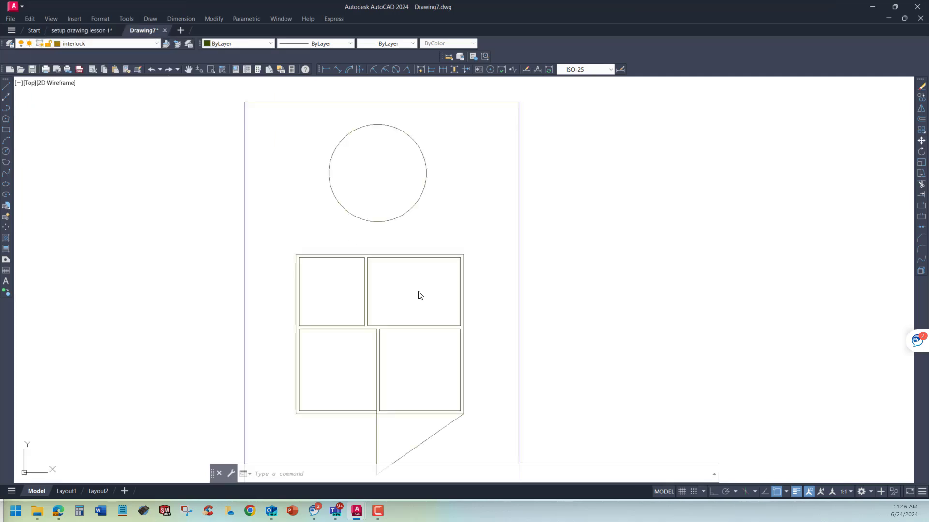
scroll(240, 381, "up", 2)
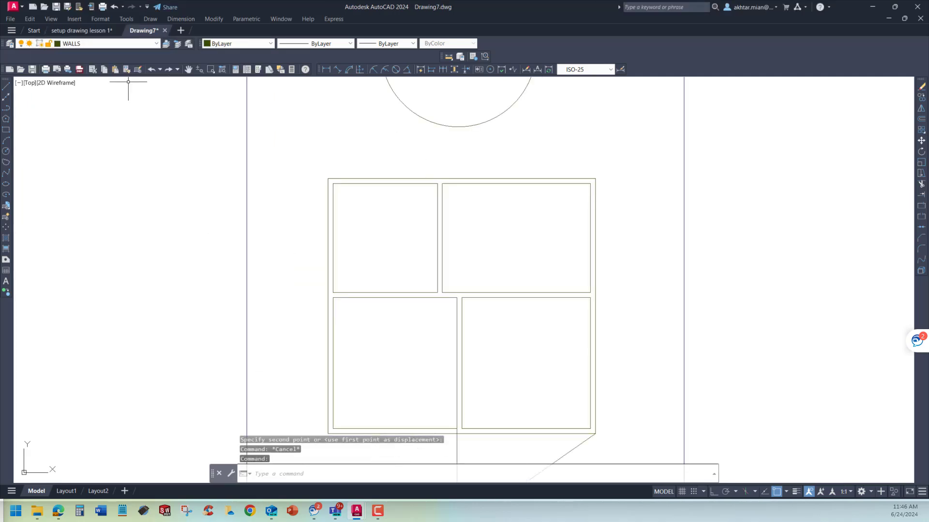
left_click(11, 44)
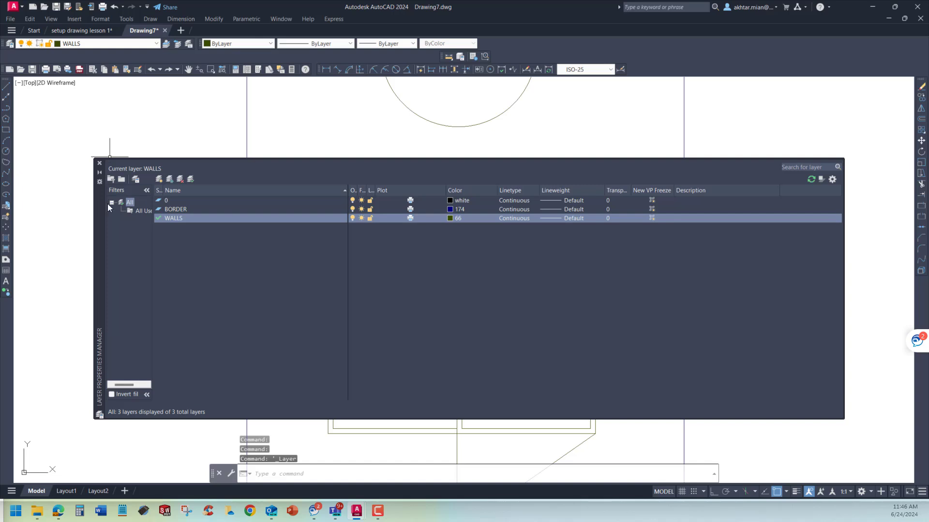
left_click(160, 179)
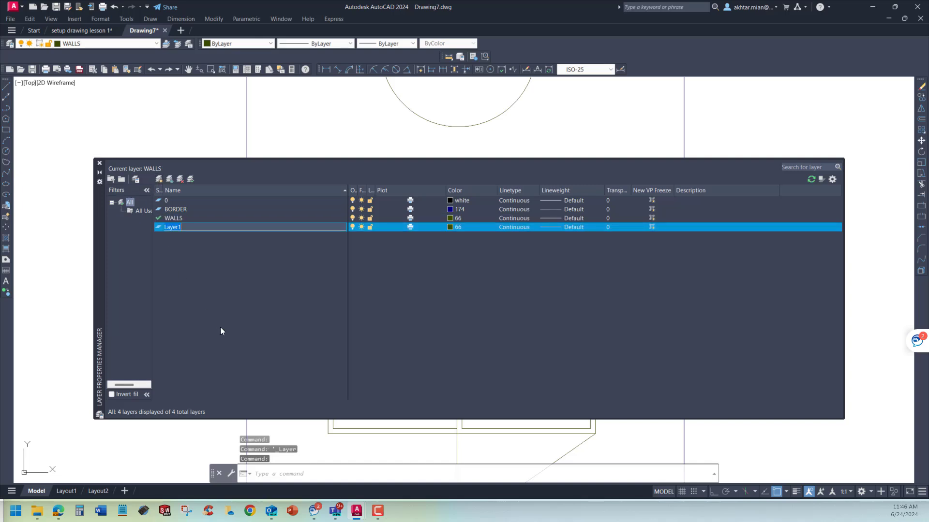
type("DOORS")
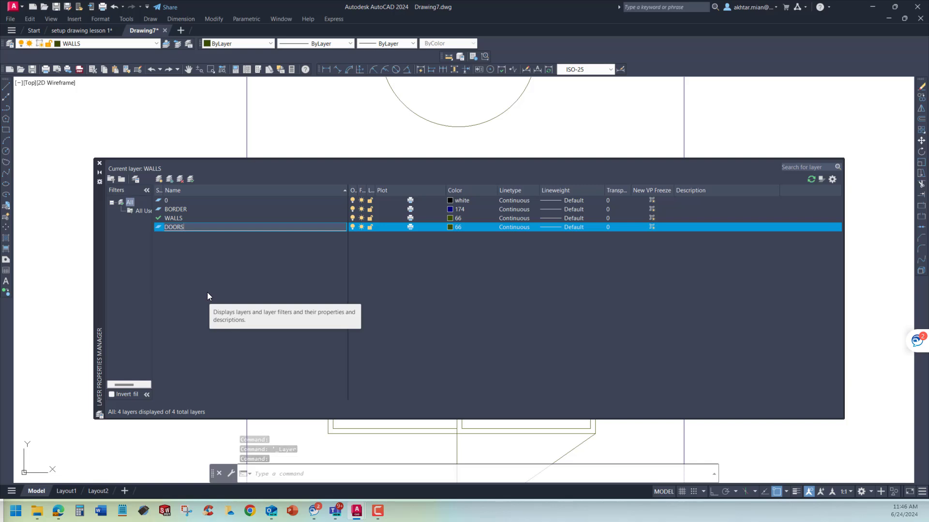
Set the DOORS layer's colour to index colour 27 and make DOORS the current layer
left_click(449, 227)
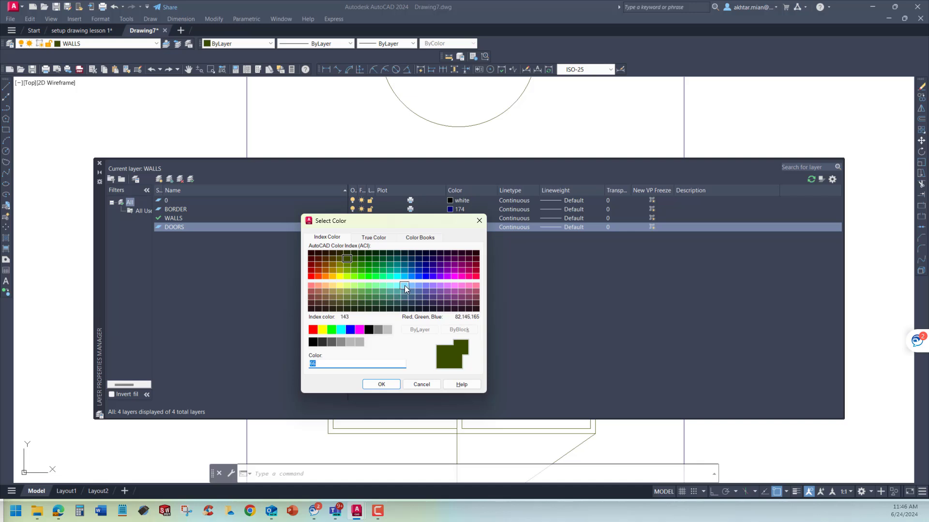
left_click(447, 265)
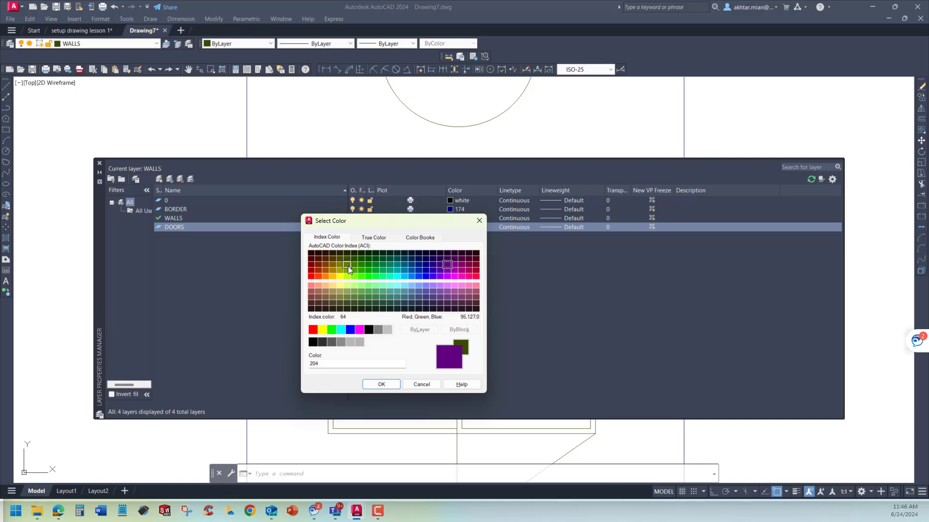
left_click(319, 304)
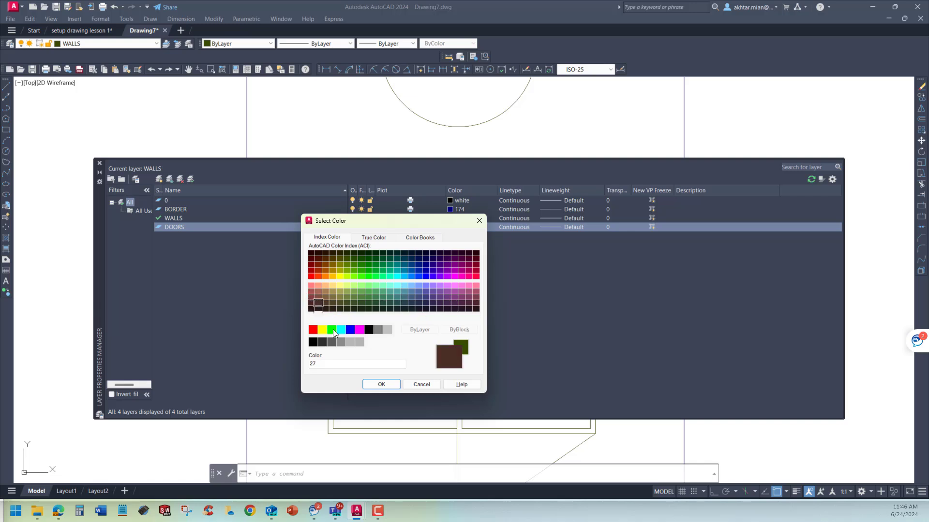
left_click(380, 385)
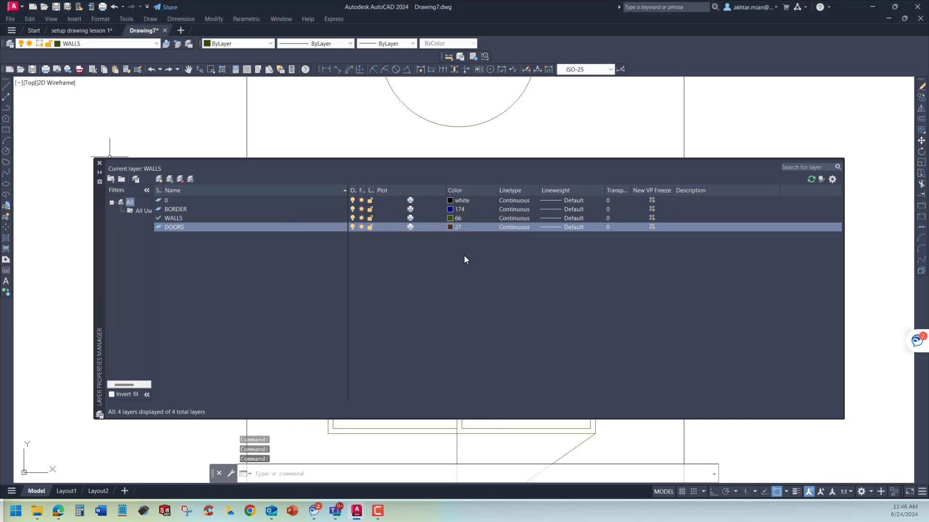
double_click(159, 225)
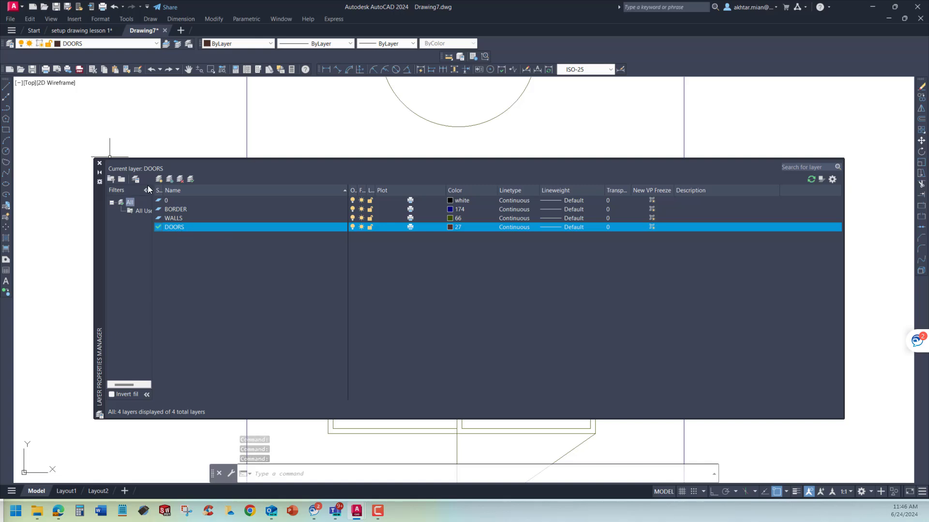
left_click(100, 166)
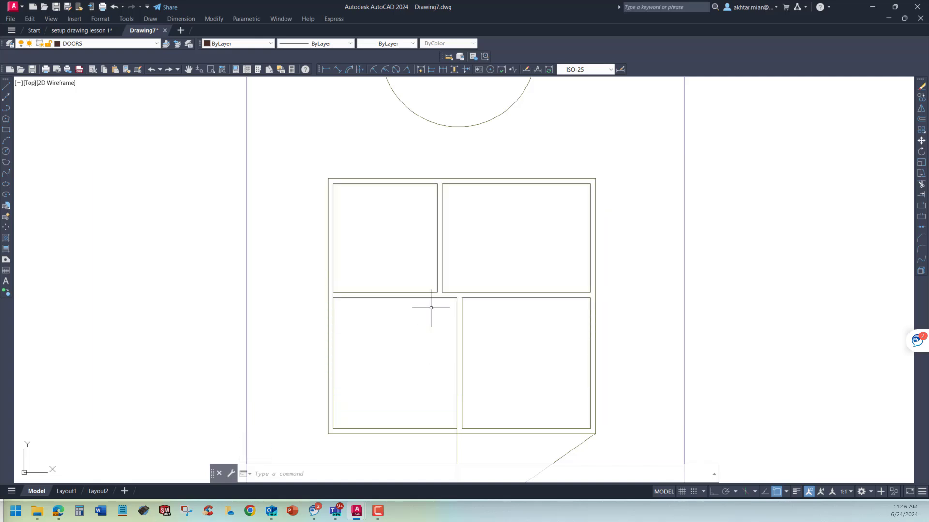
Switch to the setup drawing lesson 1 drawing and read the note giving the door width
scroll(431, 260, "down", 2)
scroll(429, 356, "up", 2)
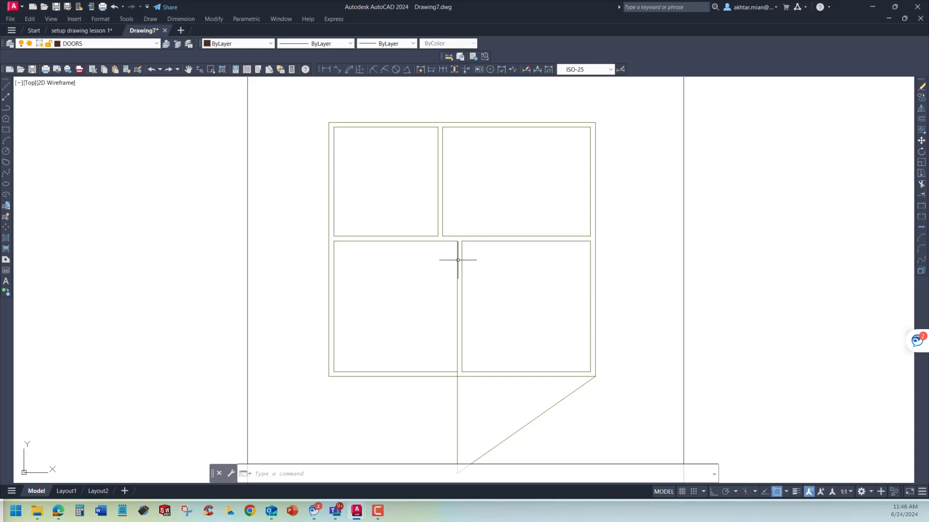
scroll(456, 257, "down", 2)
scroll(451, 272, "up", 2)
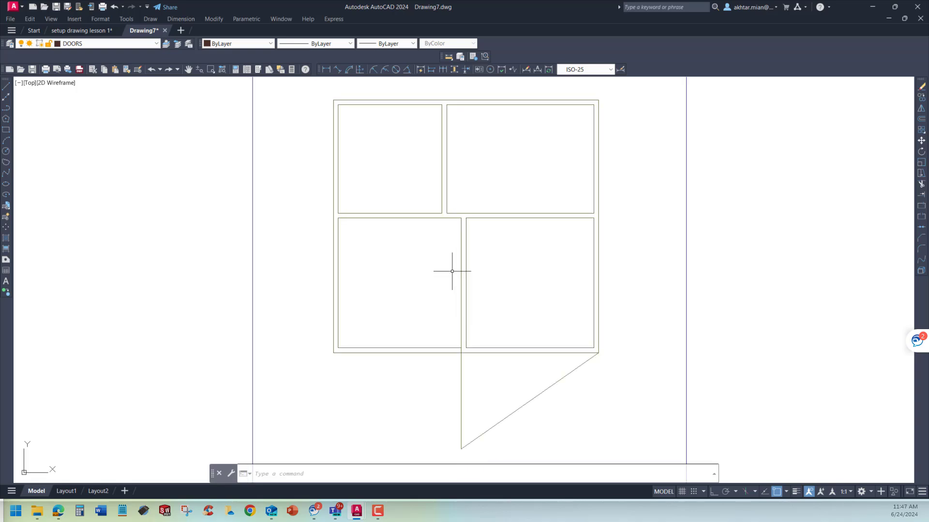
scroll(437, 248, "down", 2)
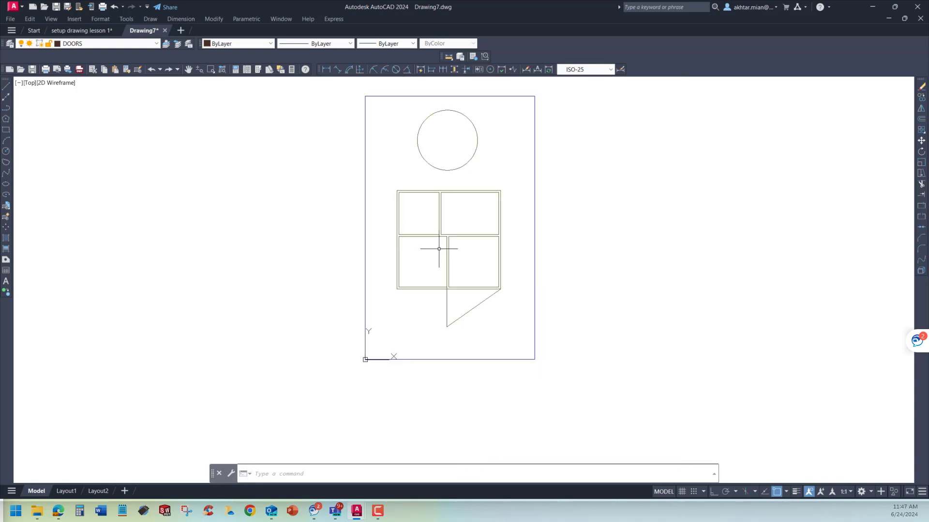
scroll(441, 247, "up", 2)
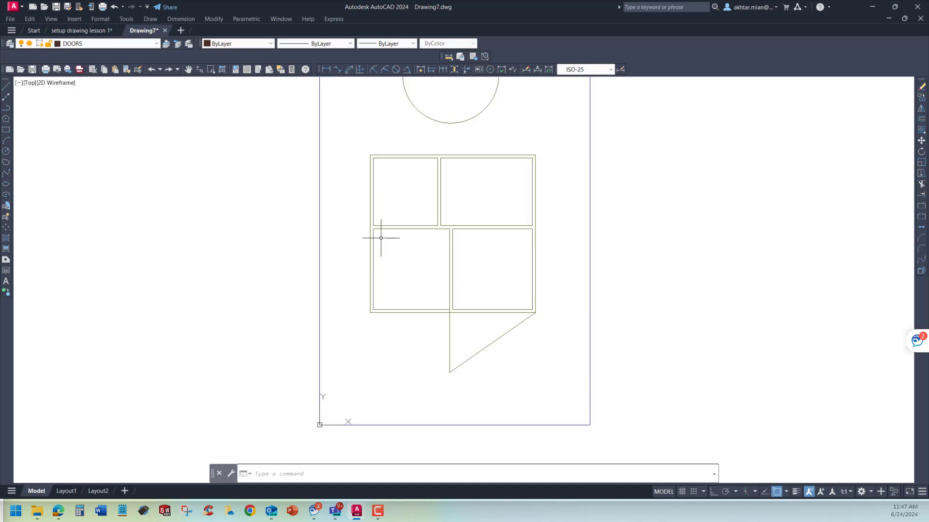
left_click(81, 31)
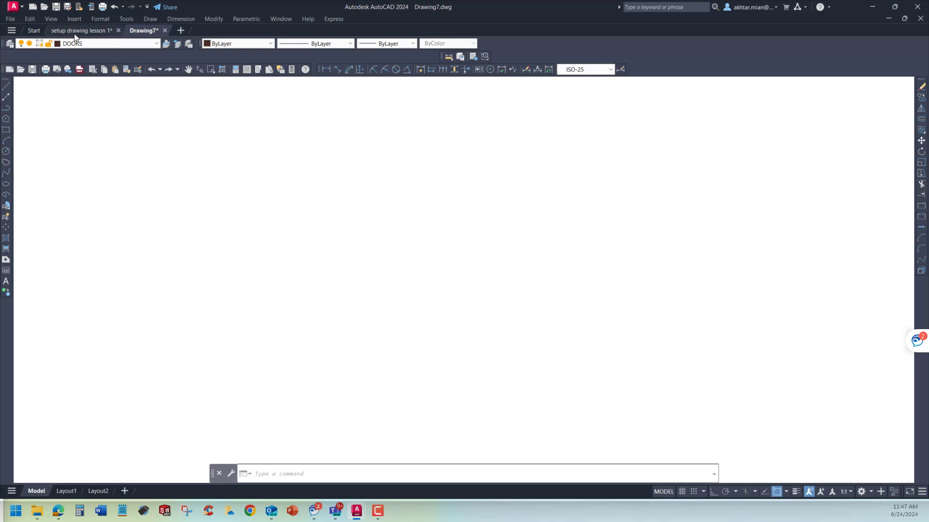
scroll(491, 361, "up", 6)
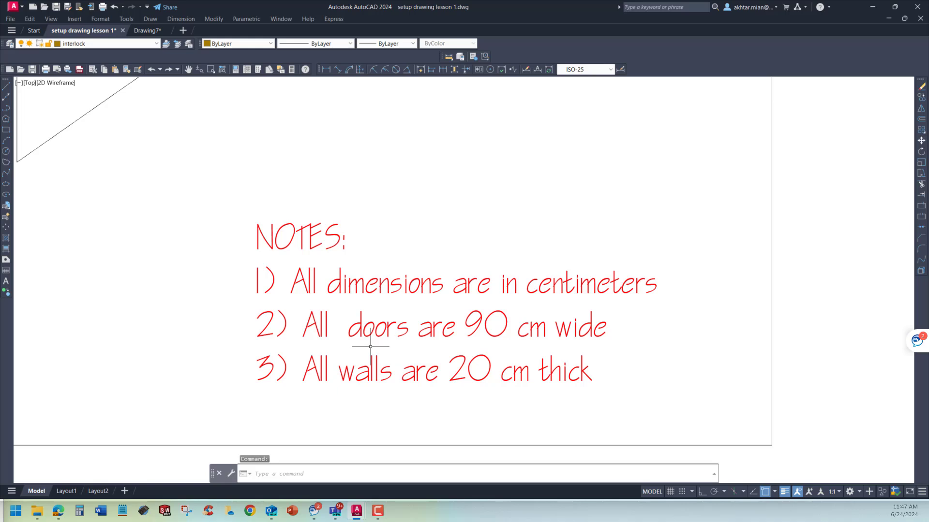
scroll(546, 360, "down", 5)
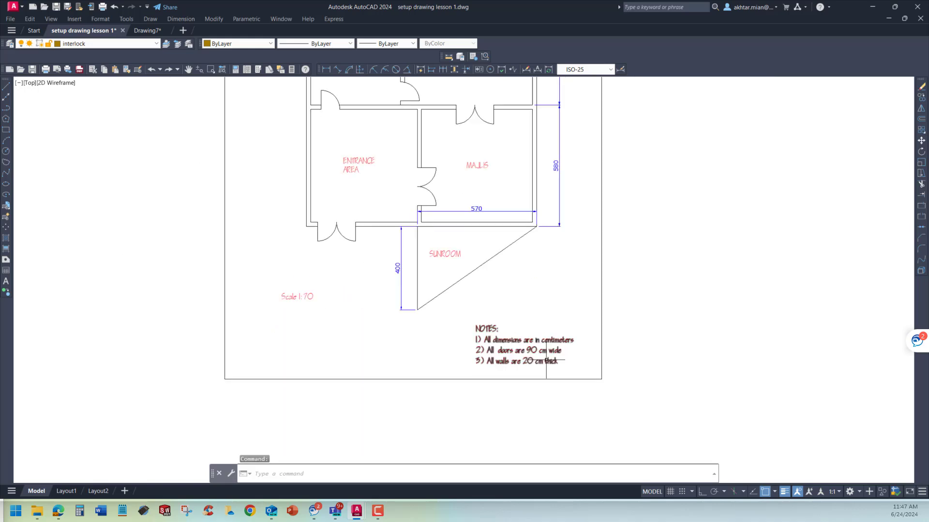
scroll(546, 360, "down", 4)
Return to Drawing7 and draw a circle with a radius of 90 inside the lower-left room of the floor plan
left_click(150, 30)
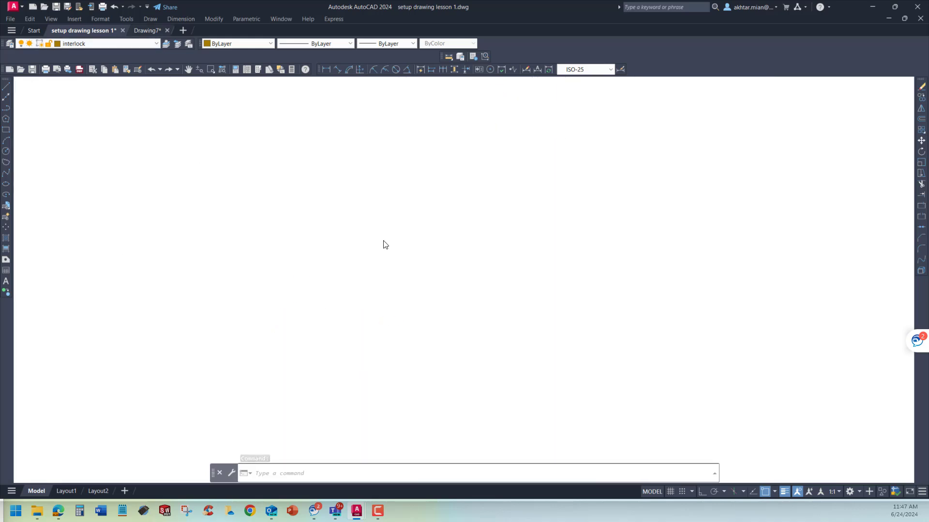
scroll(395, 269, "up", 2)
scroll(399, 270, "down", 2)
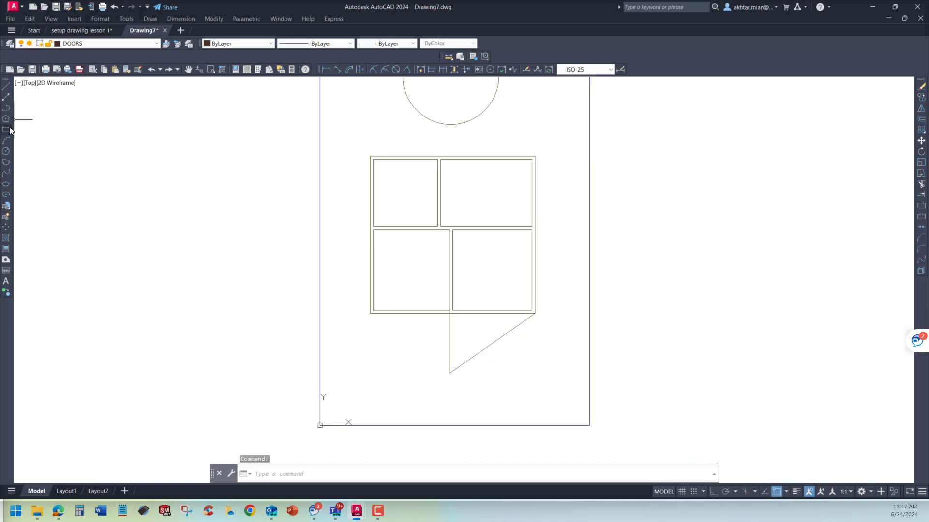
left_click(6, 152)
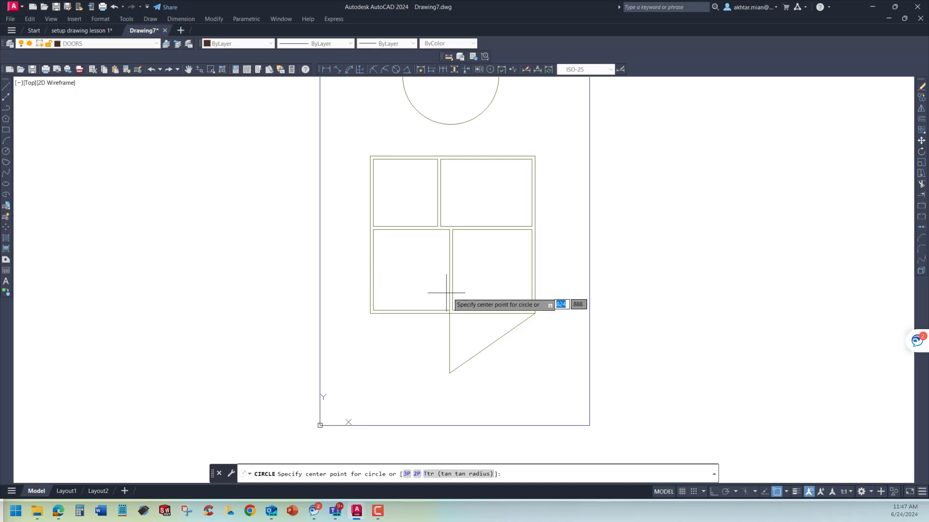
scroll(441, 331, "up", 3)
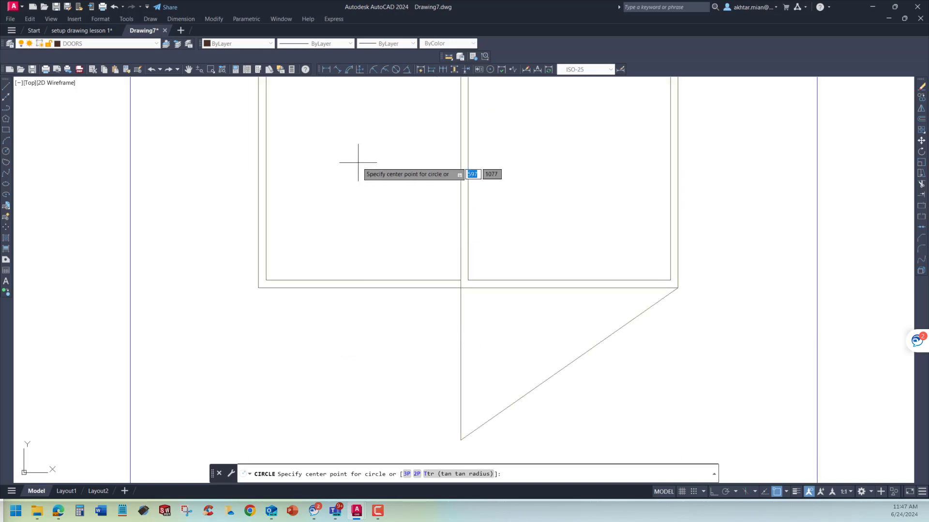
left_click(340, 159)
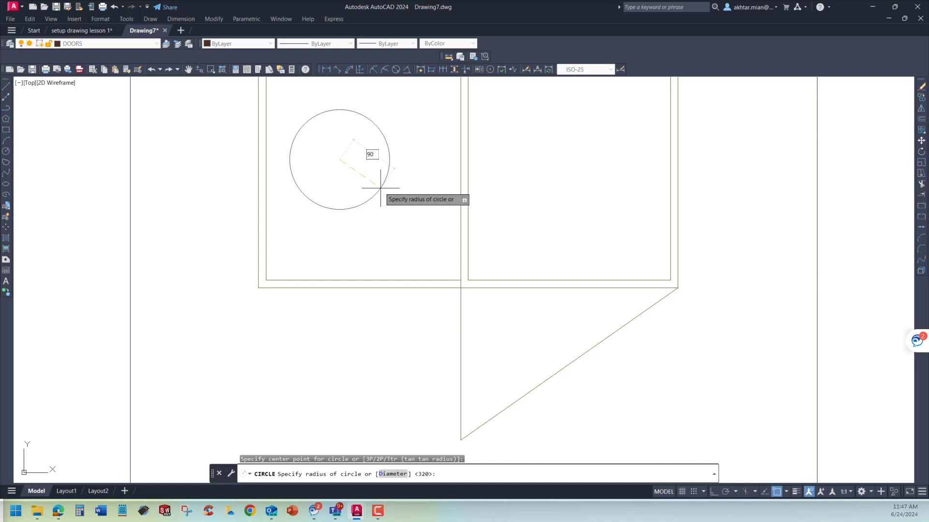
key("Return")
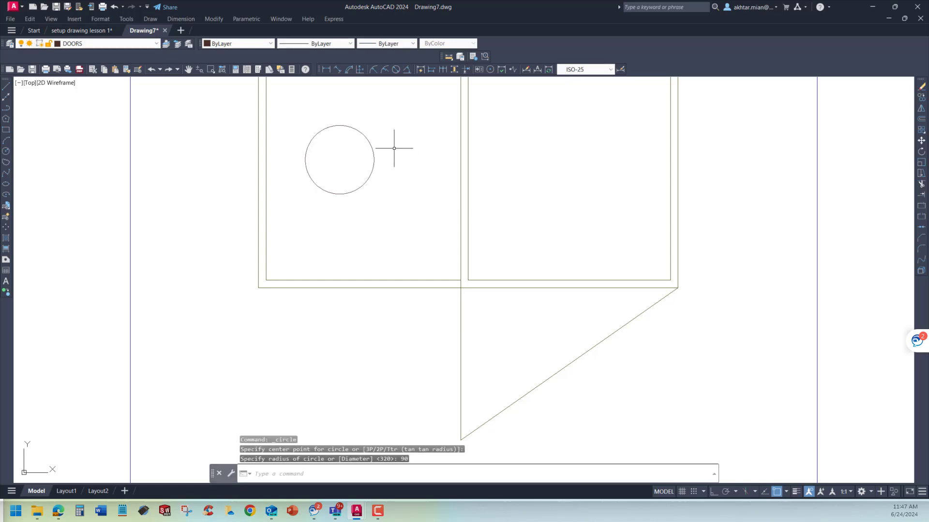
Turn on Ortho mode and make Center the only active object snap mode
scroll(303, 109, "up", 4)
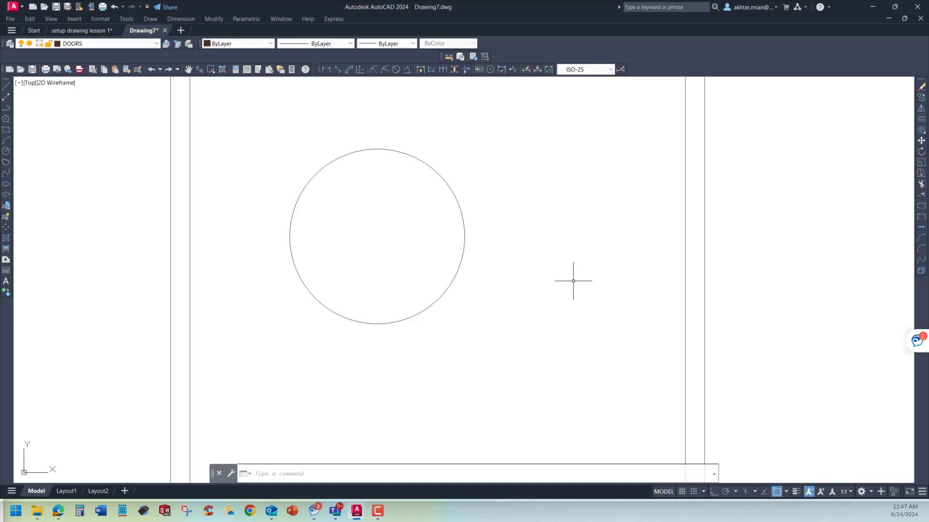
left_click(714, 492)
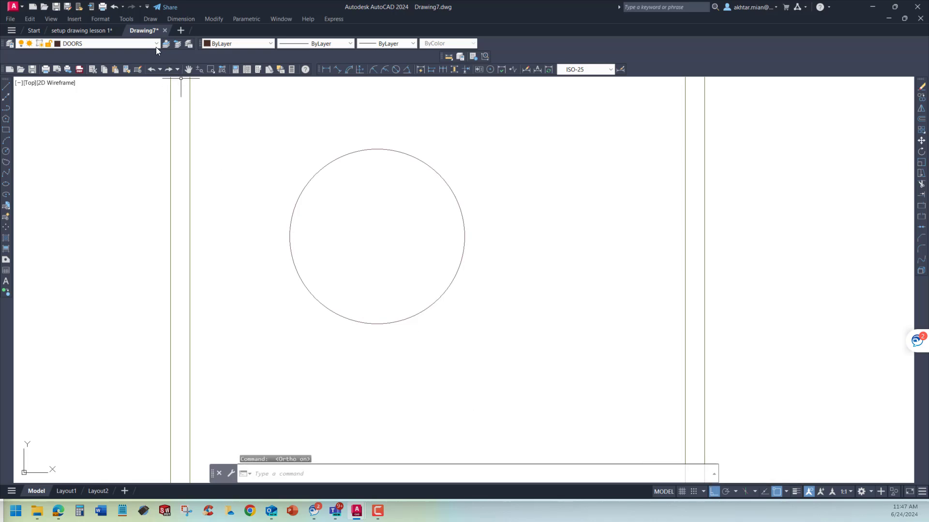
left_click(126, 19)
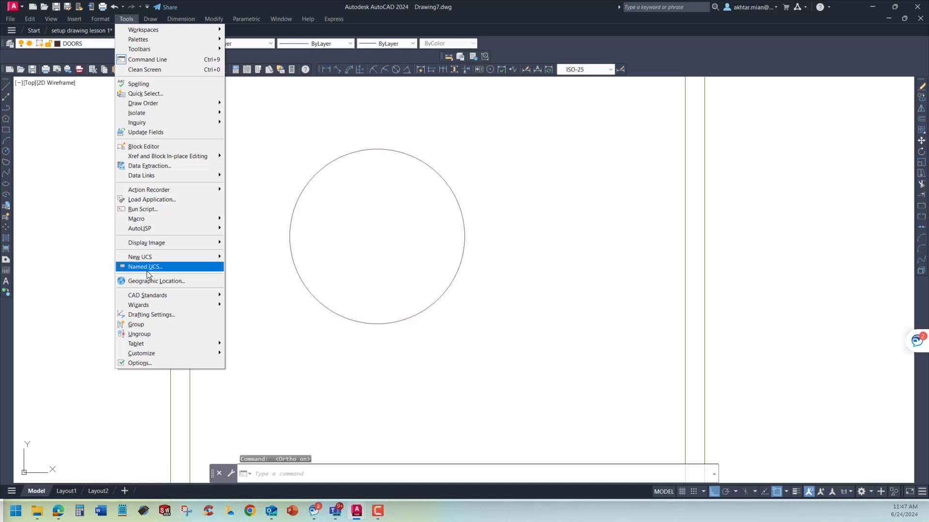
left_click(161, 313)
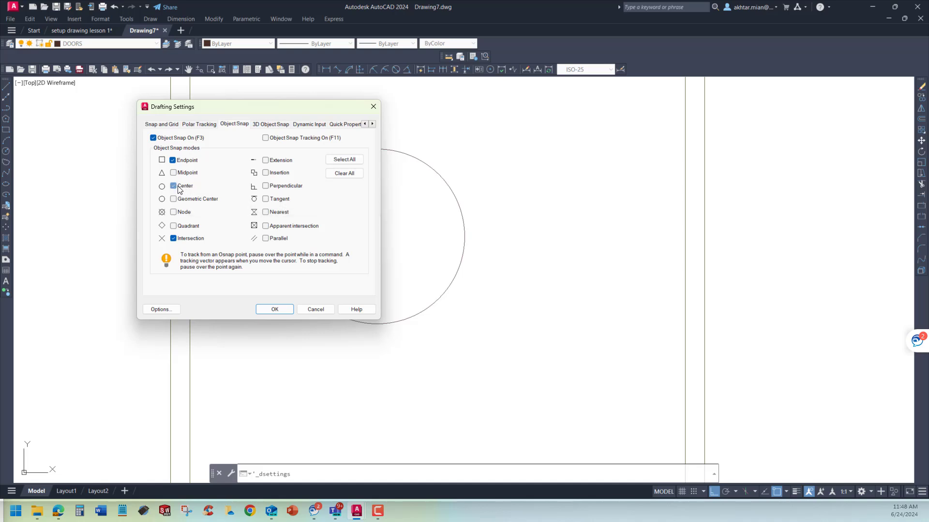
left_click(173, 239)
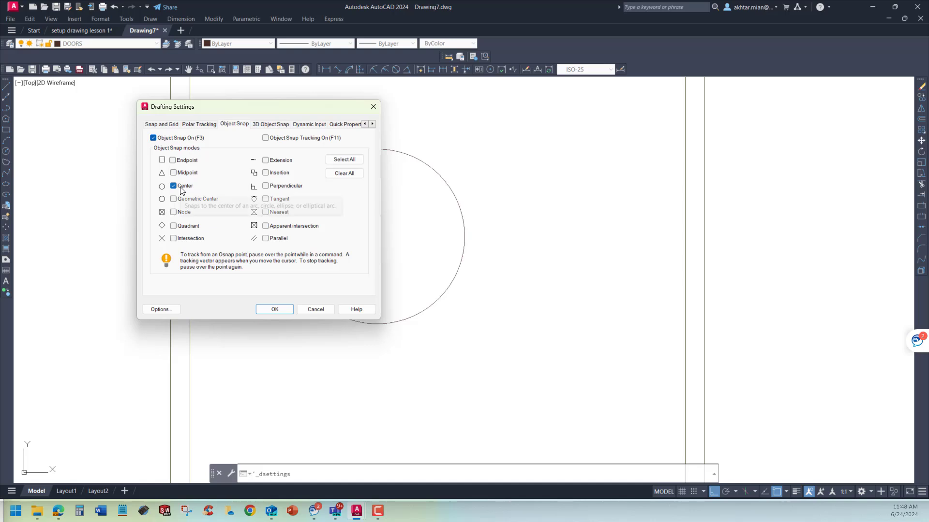
left_click(275, 310)
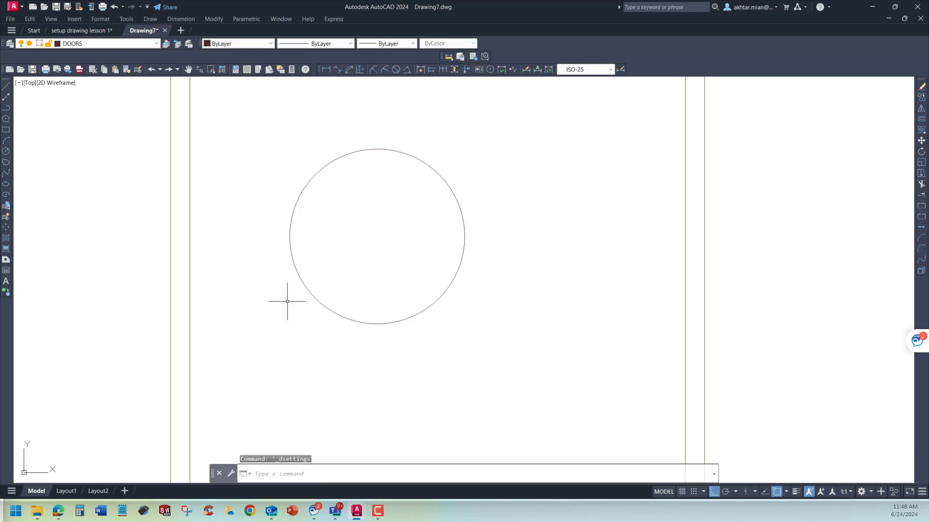
Draw a vertical line about 125 long from the centre of the 90-radius circle upward past its edge
left_click(6, 88)
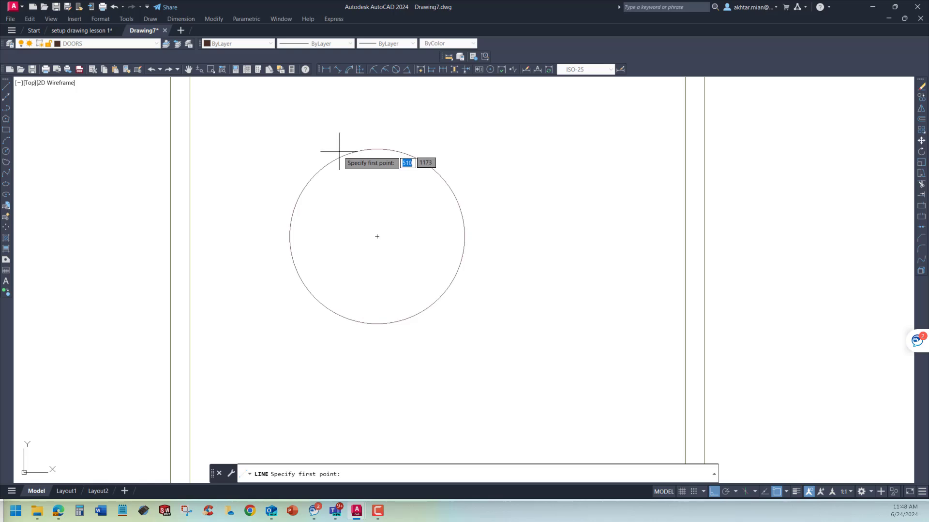
left_click(461, 209)
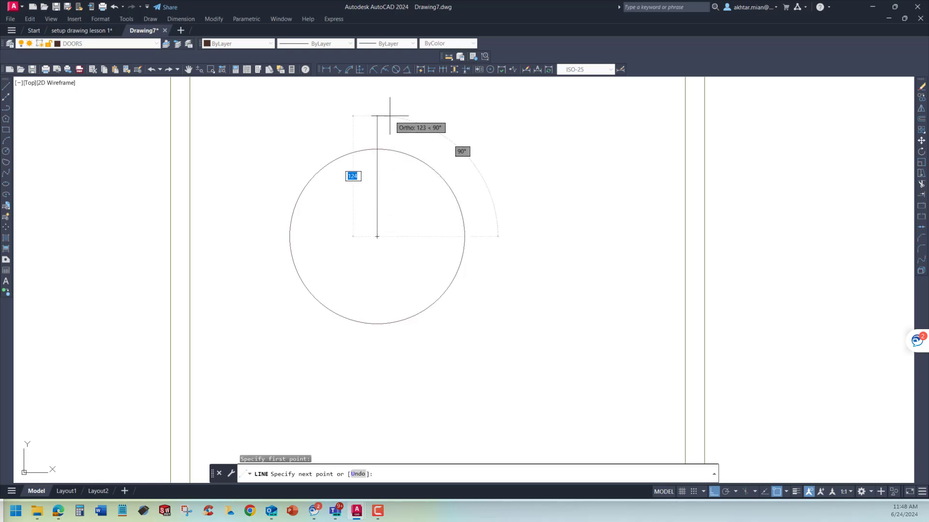
left_click(378, 114)
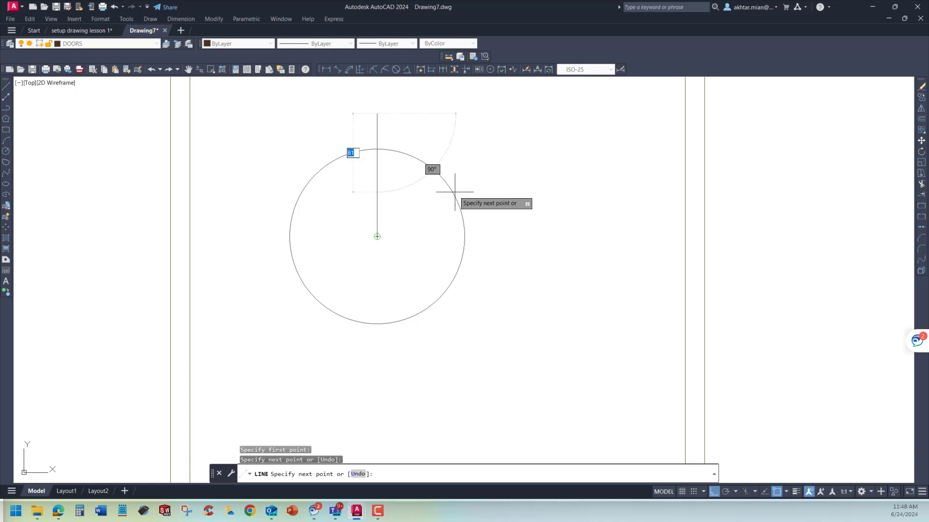
key("Return")
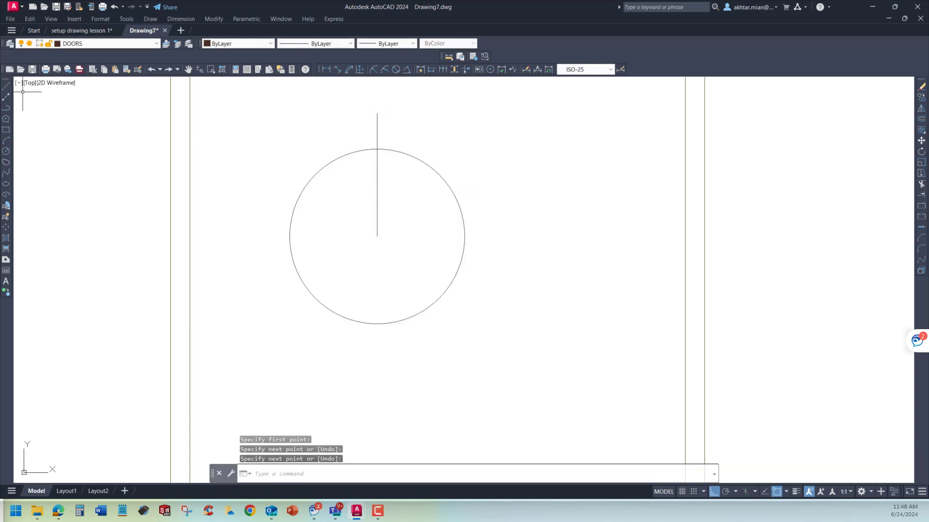
Draw a horizontal line from the circle's centre to the right, ending beyond the circle's edge
left_click(5, 87)
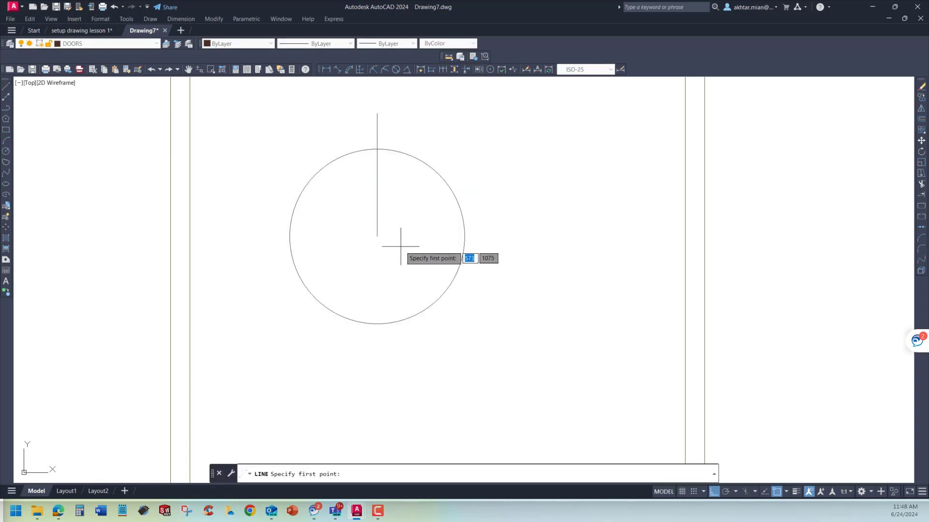
left_click(378, 236)
left_click(513, 239)
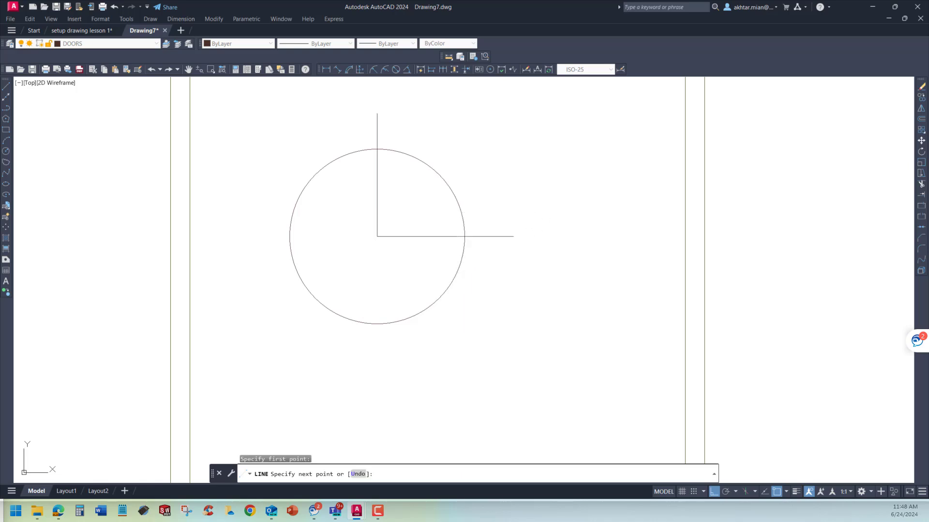
key("Return")
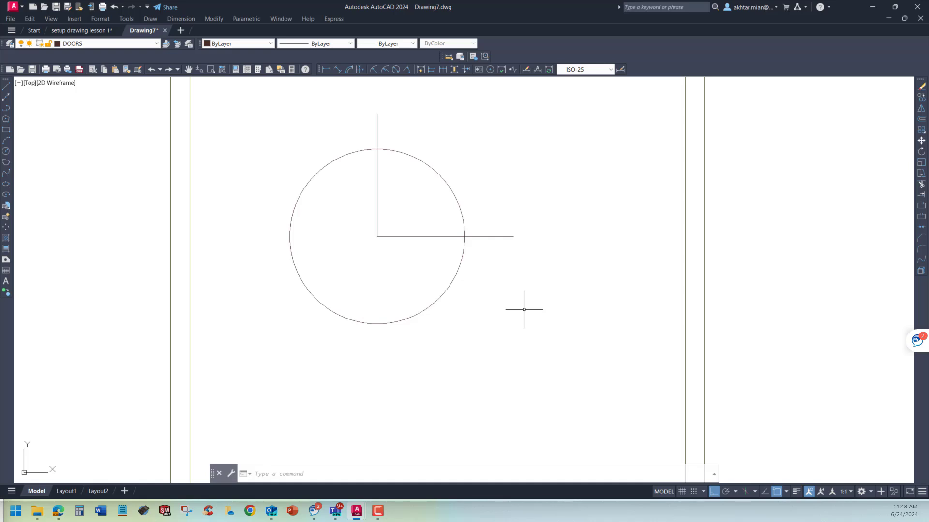
Trim the line ends outside the circle and the rest of the circle to leave an upper-right quarter-circle door shape
left_click(921, 184)
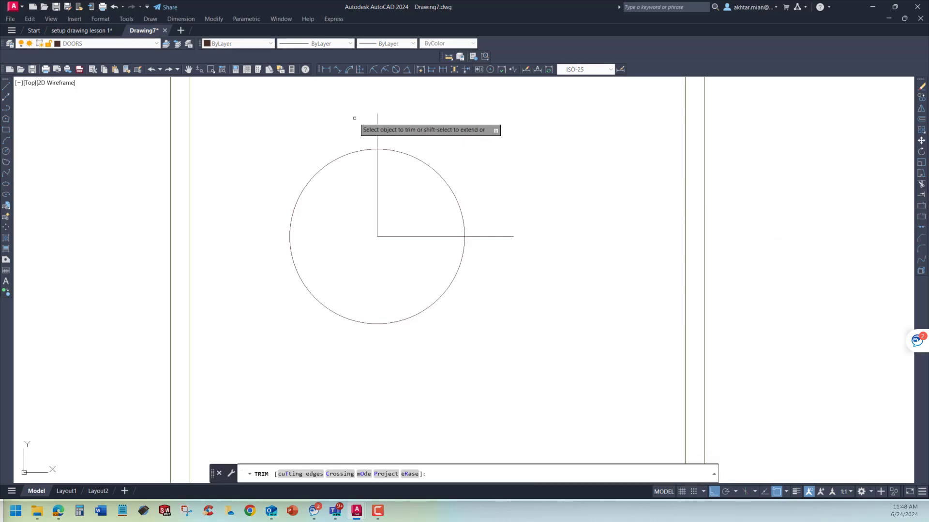
mouse_move(354, 118)
left_mouse_down()
mouse_move(499, 155)
mouse_move(503, 261)
left_mouse_up()
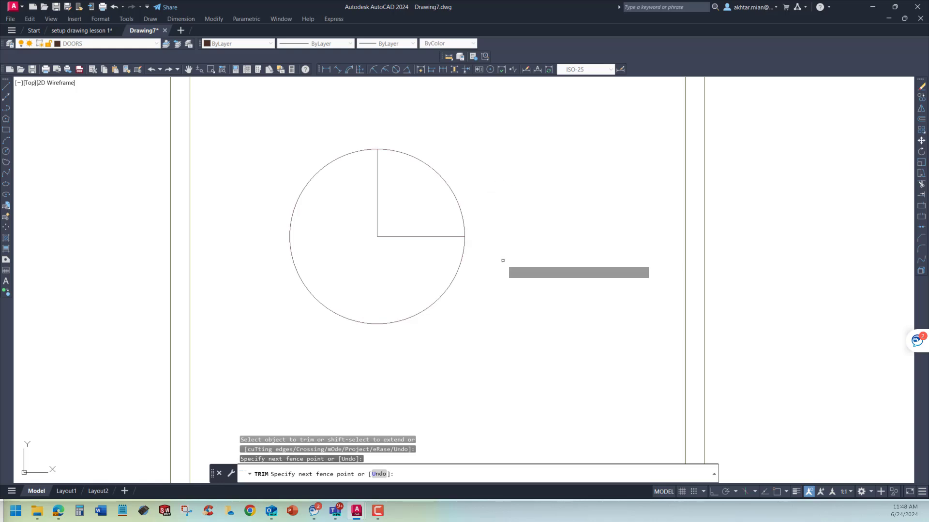
left_click_drag(490, 293, 422, 285)
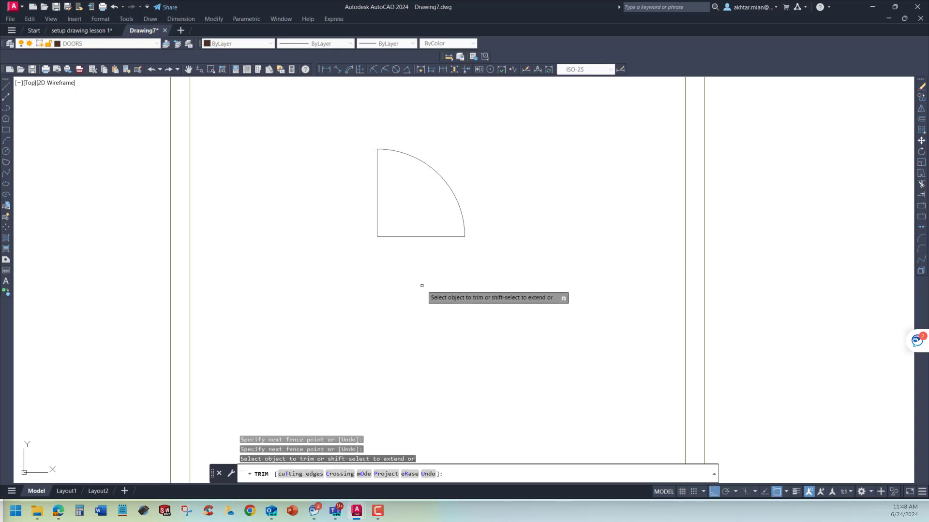
Finish trimming and delete the horizontal line closing the bottom of the quarter-circle door
key("Escape")
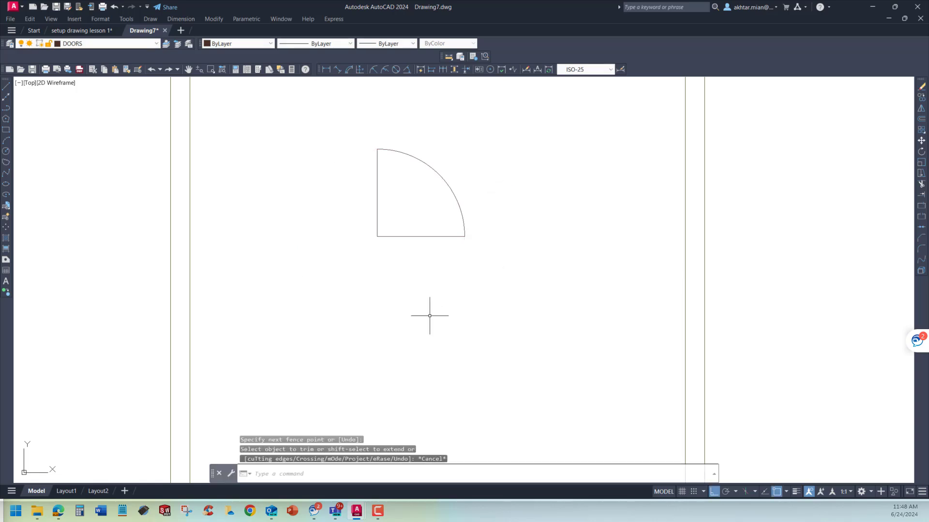
left_click(421, 236)
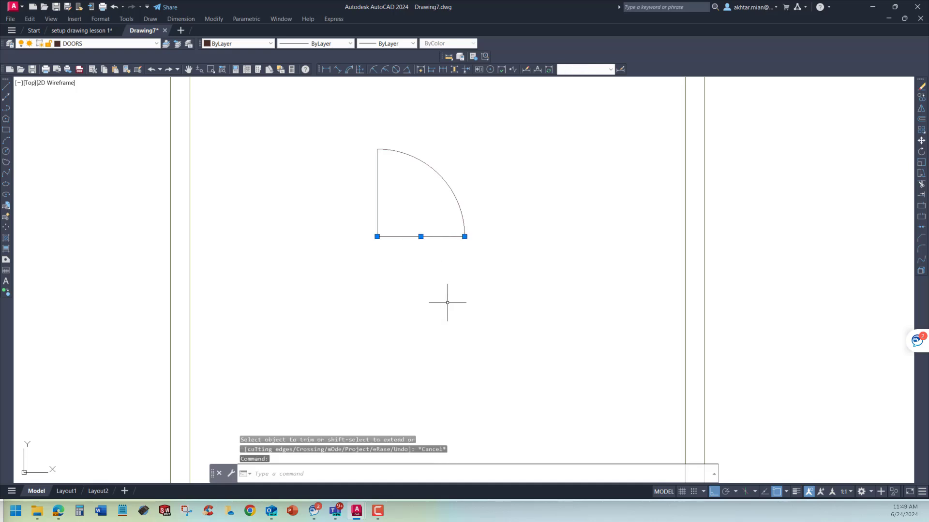
key("Delete")
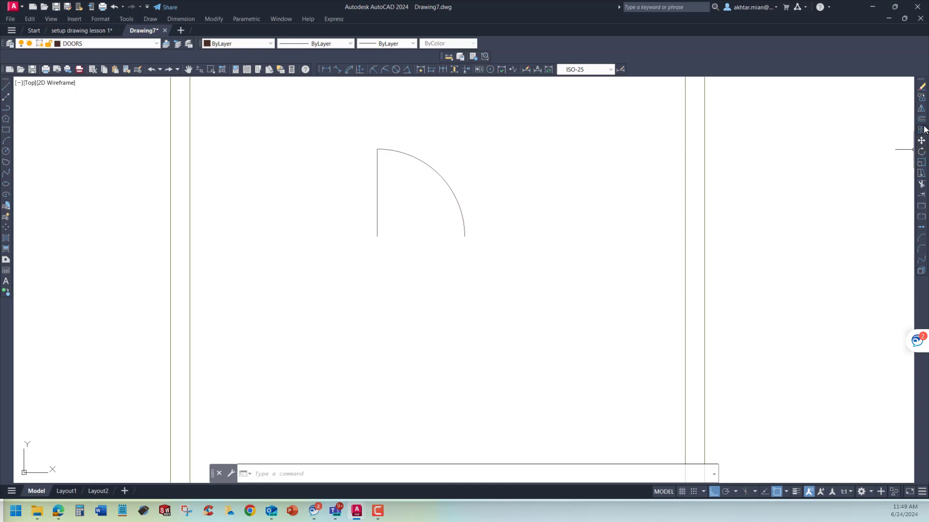
Select the door's vertical line and arc for mirroring, and set the object snaps to Endpoint and Intersection only
left_click(922, 110)
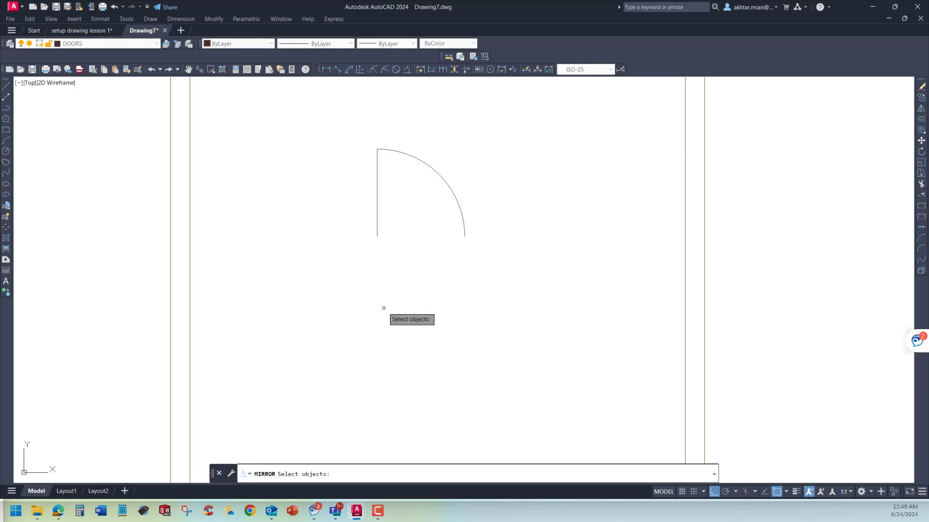
left_click(351, 125)
left_click(522, 276)
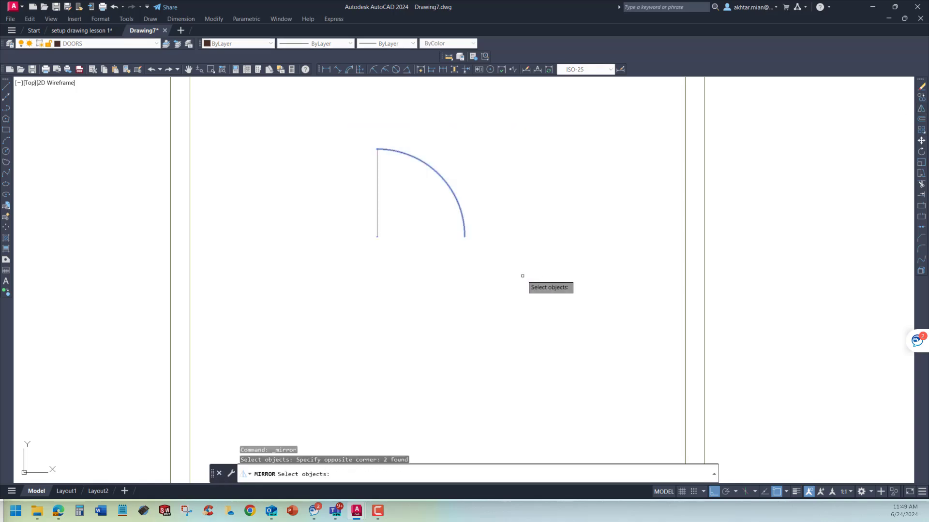
key("Return")
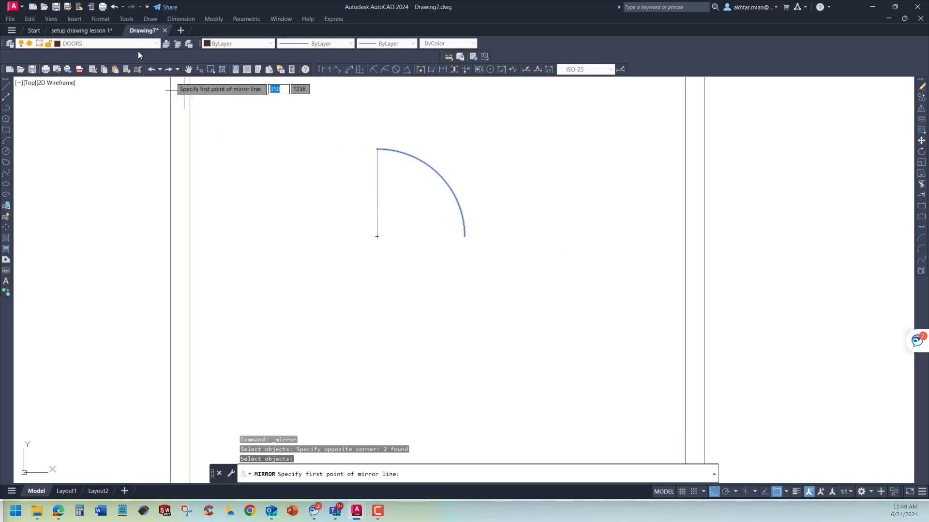
left_click(126, 19)
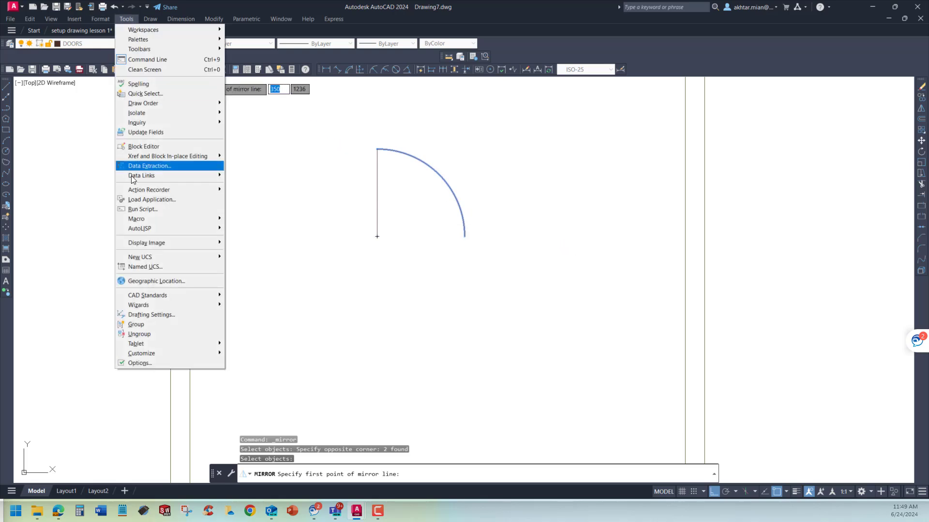
left_click(140, 315)
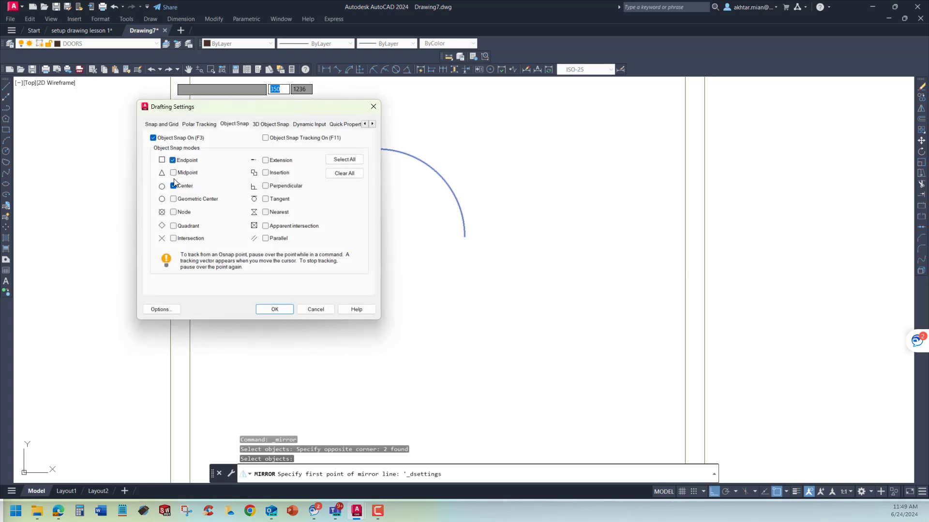
left_click(173, 187)
left_click(174, 238)
left_click(272, 308)
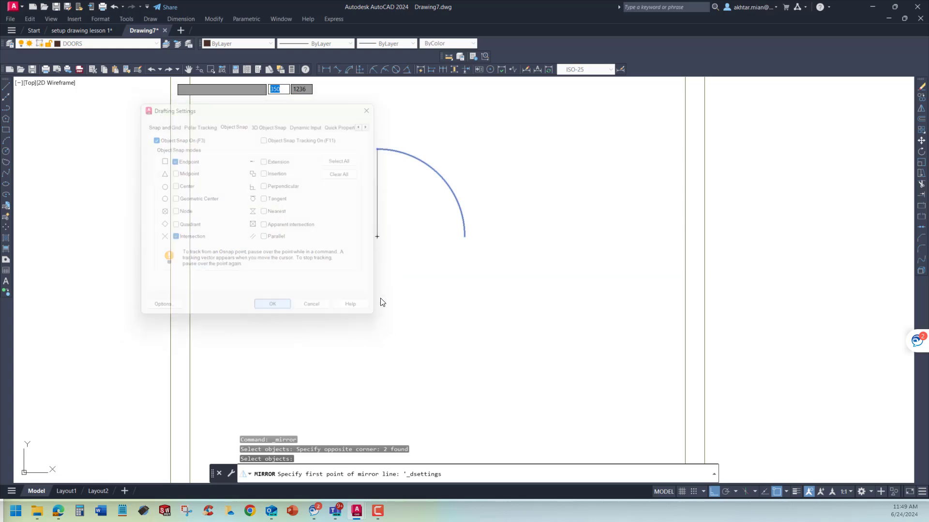
Mirror the door across a vertical line through the arc's lower endpoint with Ortho on, keeping the original
left_click(463, 236)
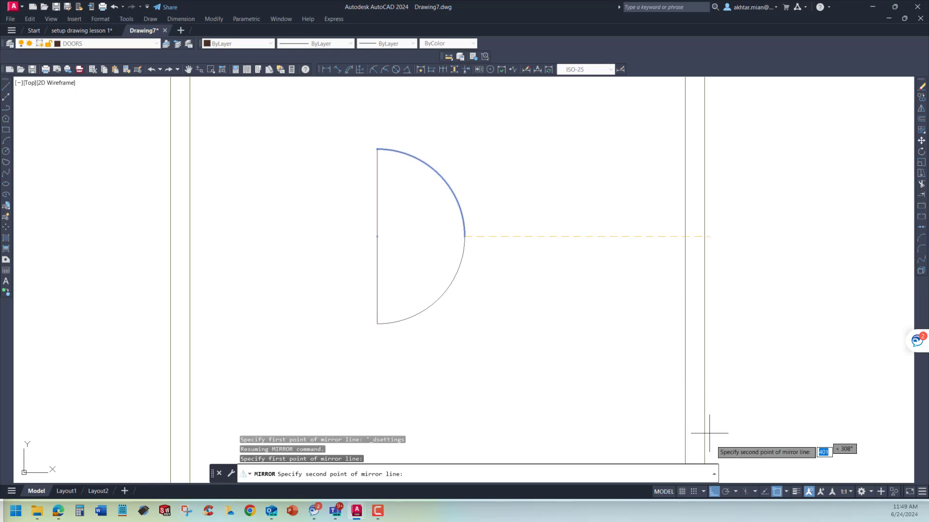
left_click(714, 492)
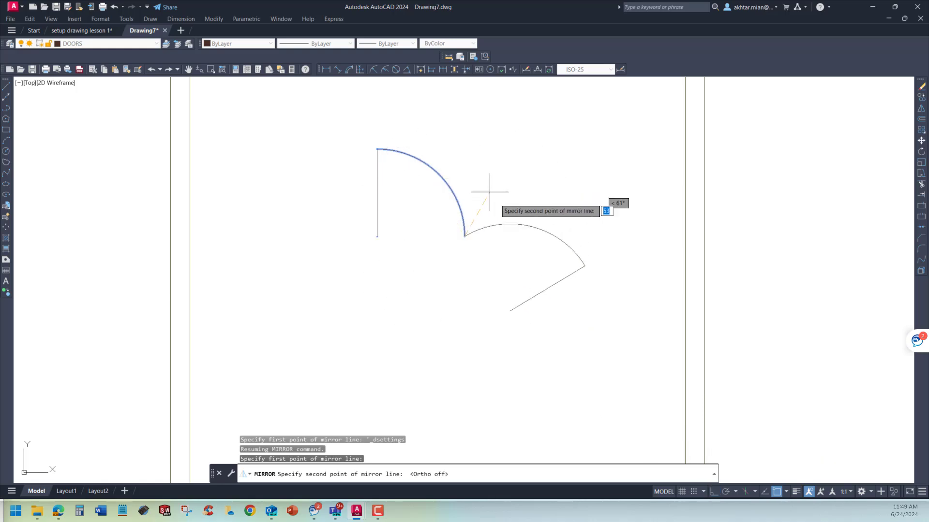
left_click(713, 492)
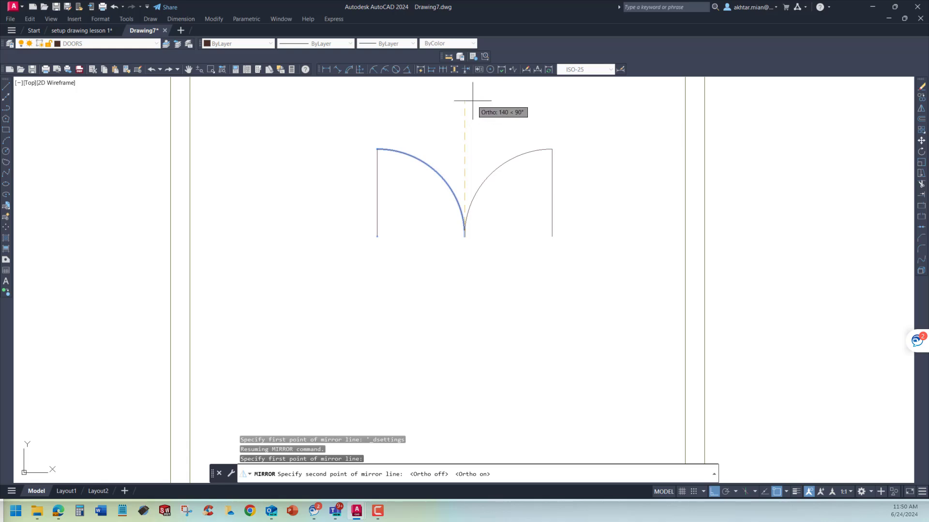
left_click(465, 96)
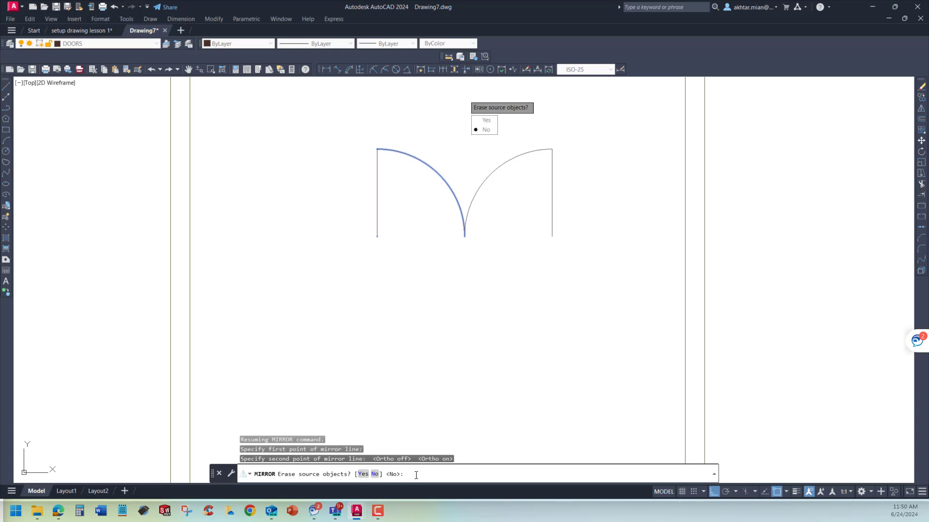
key("Return")
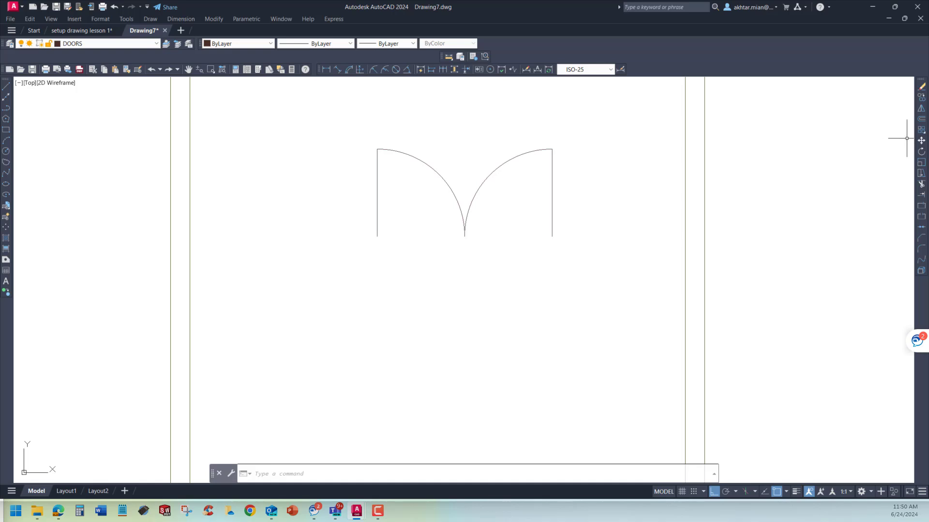
Mirror the whole double door across a horizontal line a short distance below it, keeping the original
left_click(920, 108)
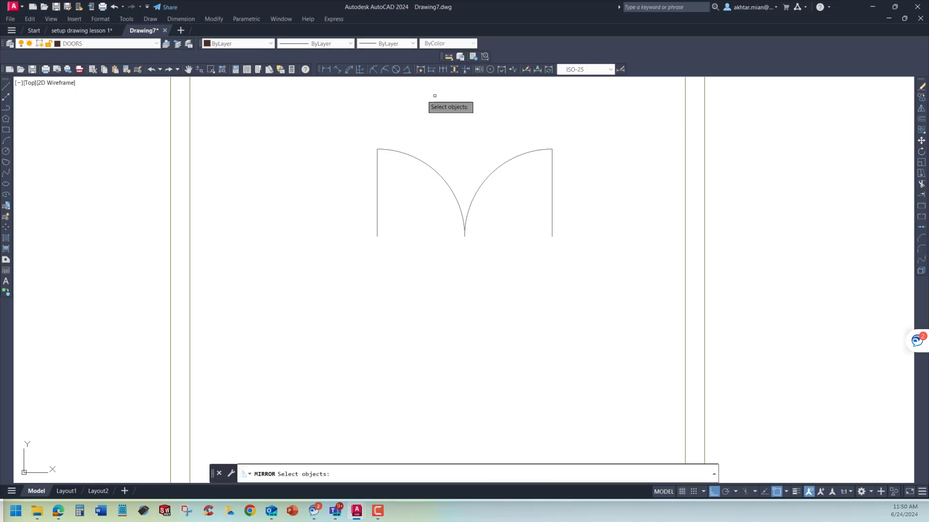
left_click(335, 101)
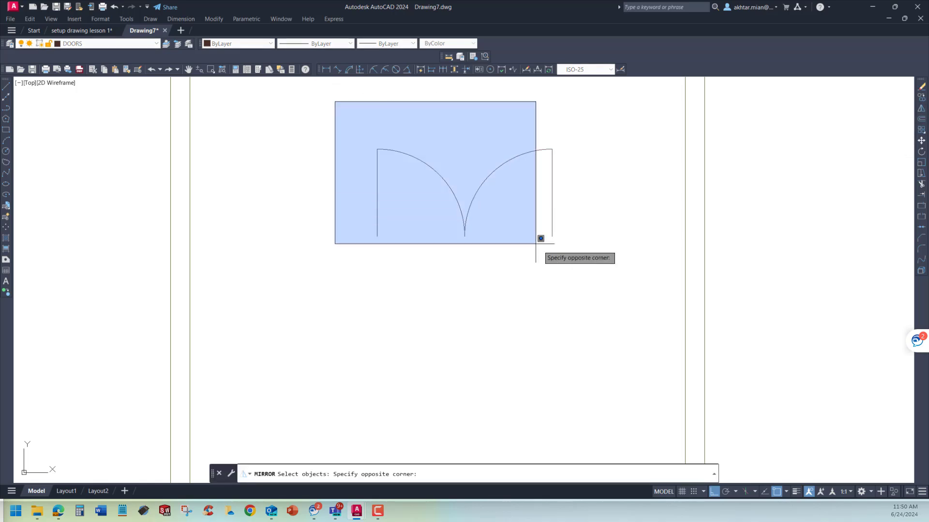
left_click(605, 292)
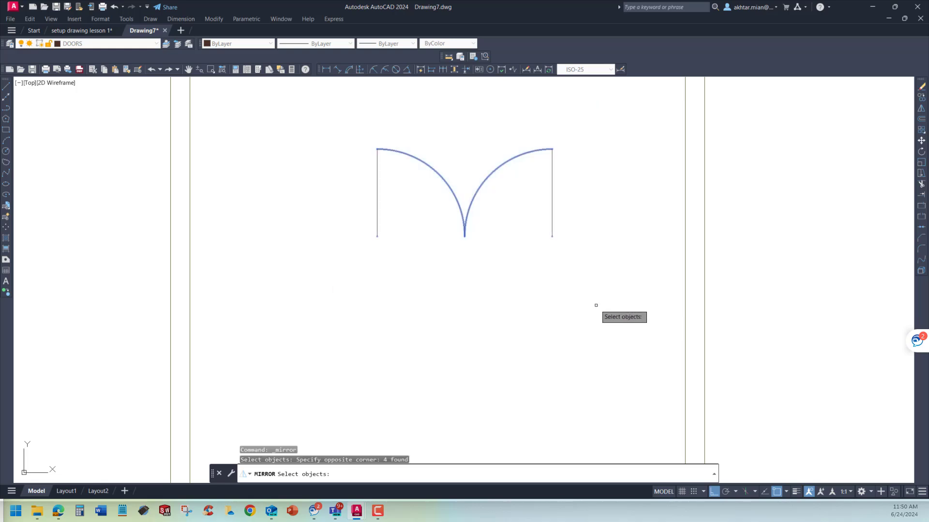
key("Return")
left_click(227, 294)
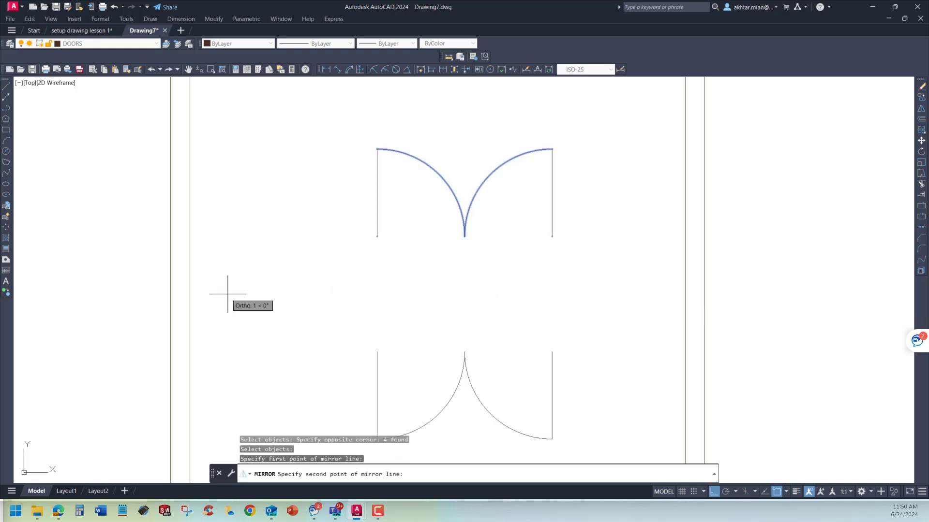
left_click(654, 303)
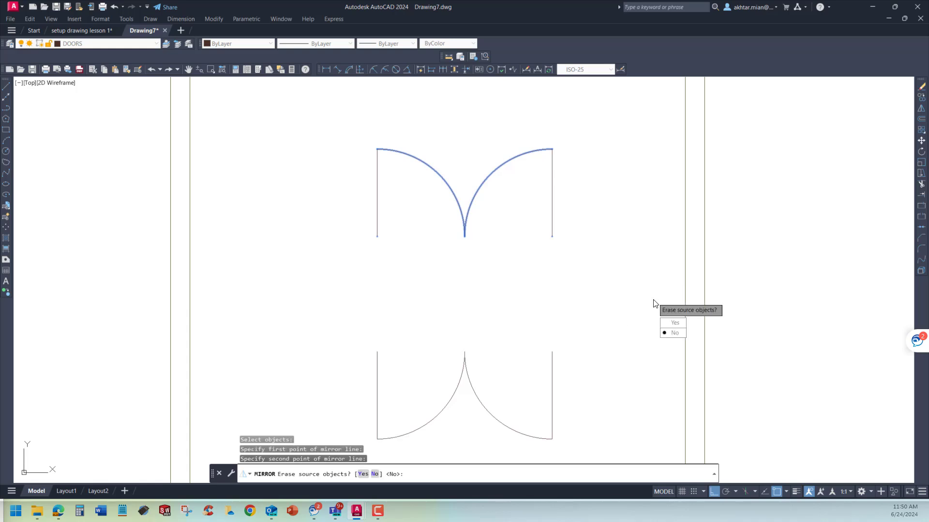
key("Return")
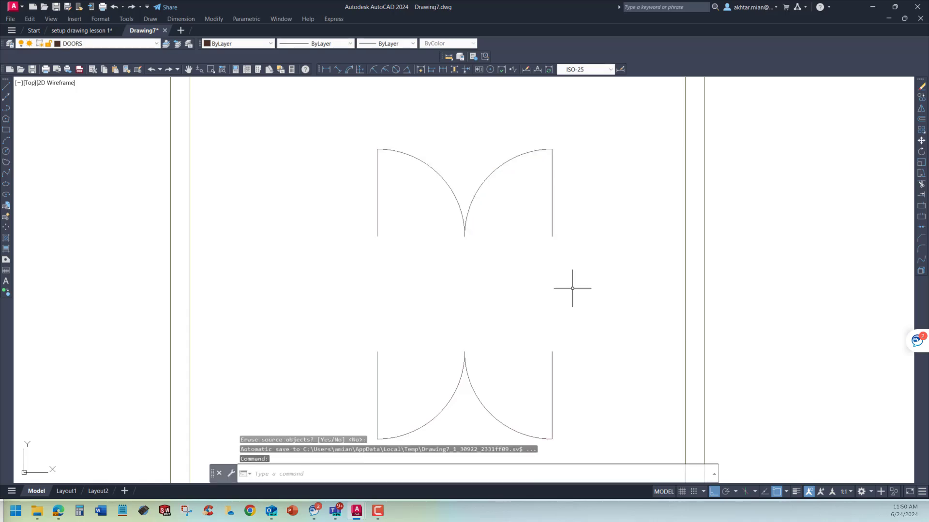
Copy both double doors horizontally about 375 to the right, into the neighbouring lower-right room
scroll(429, 247, "down", 4)
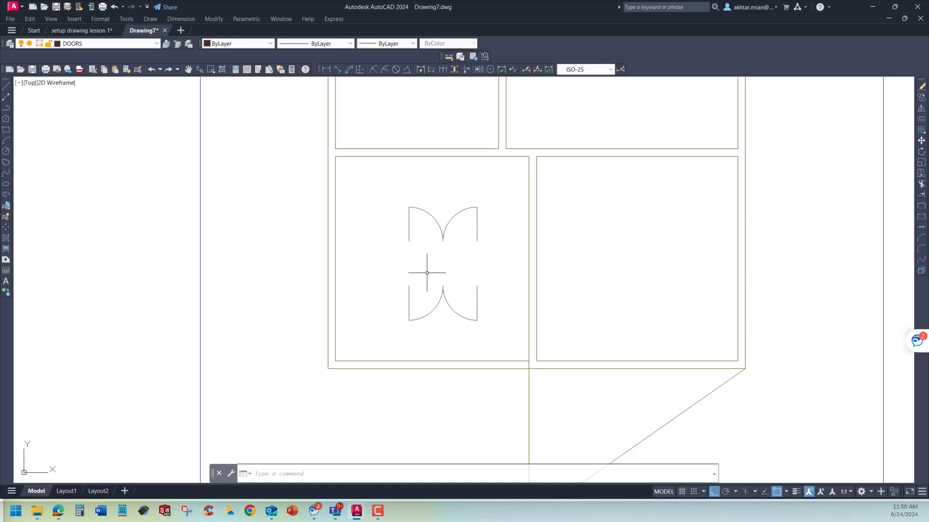
left_click(922, 98)
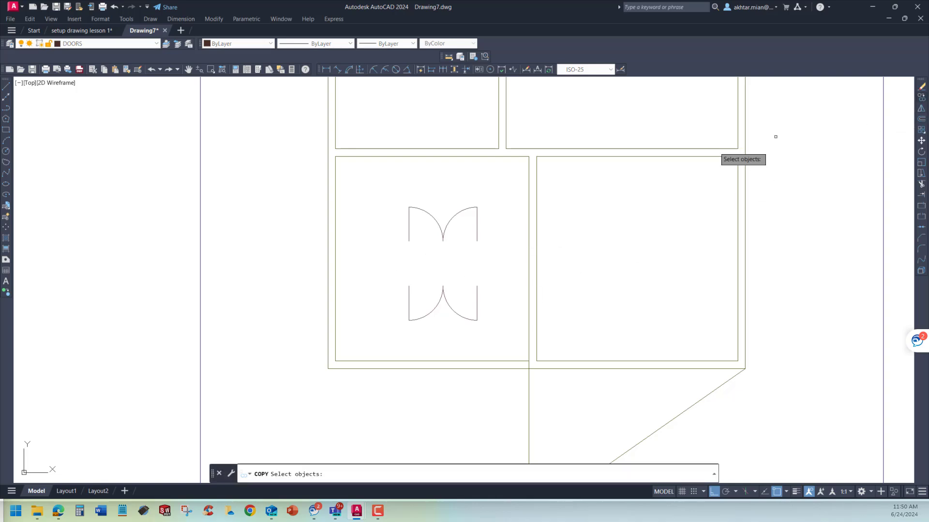
left_click(373, 186)
left_click(498, 349)
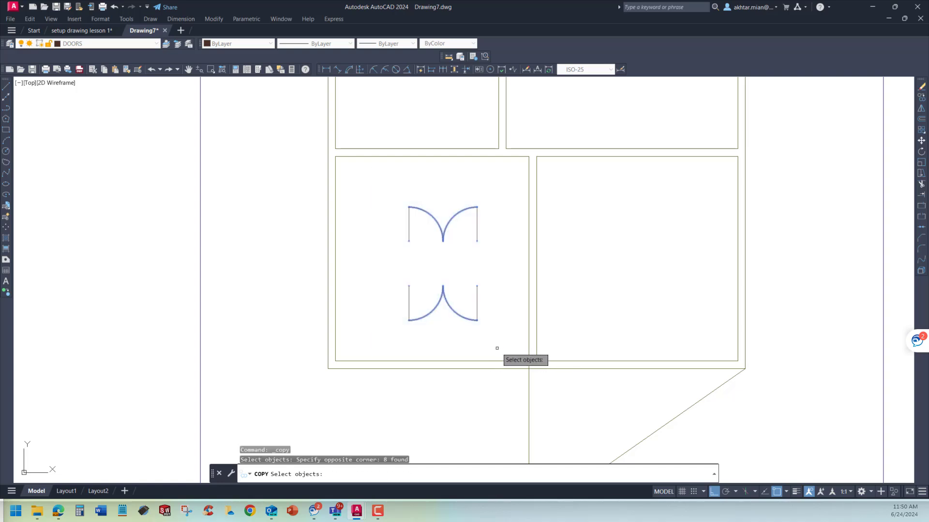
key("Return")
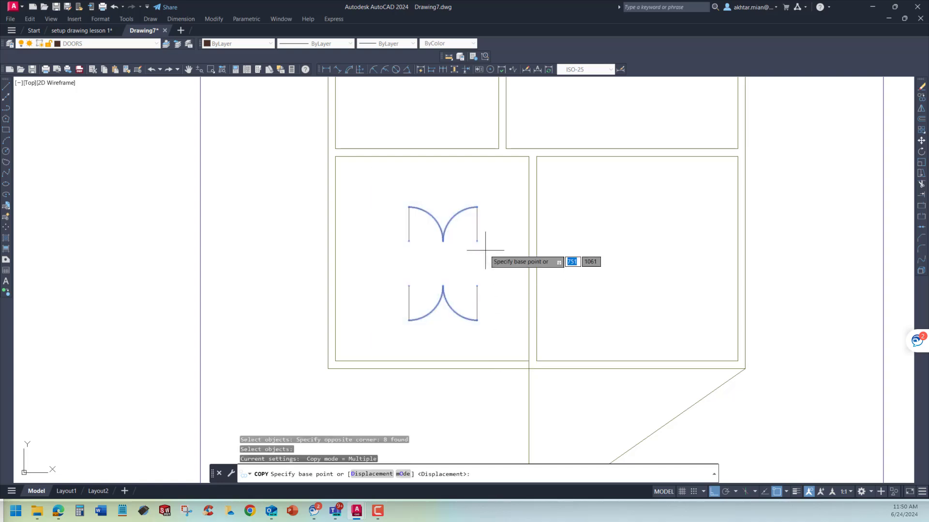
left_click(442, 241)
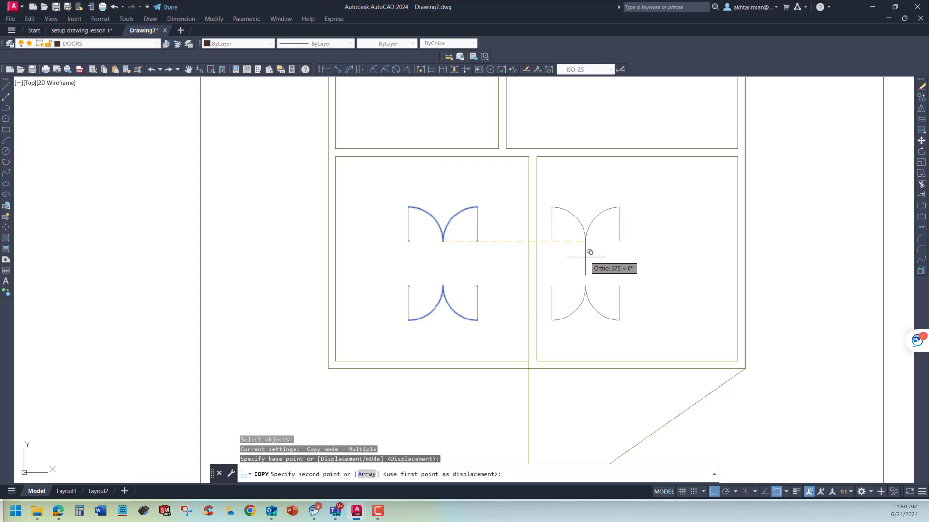
left_click(585, 257)
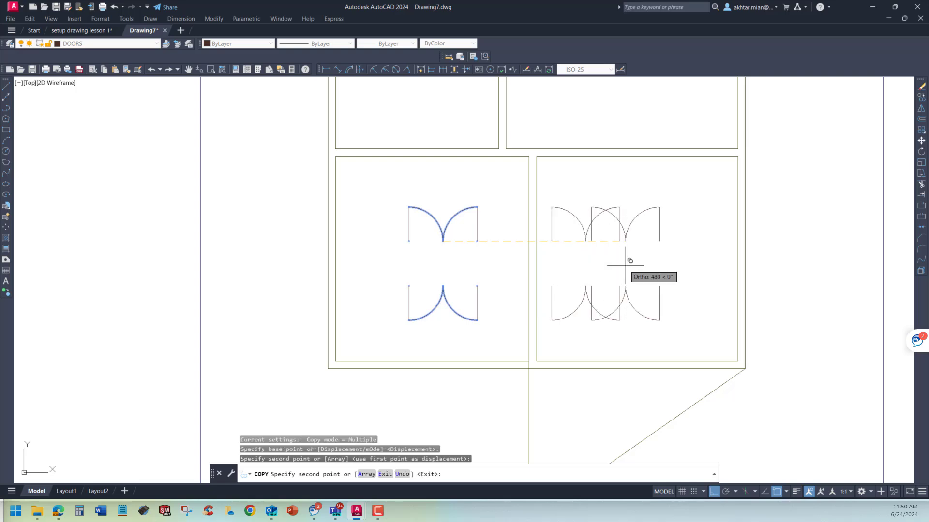
key("Return")
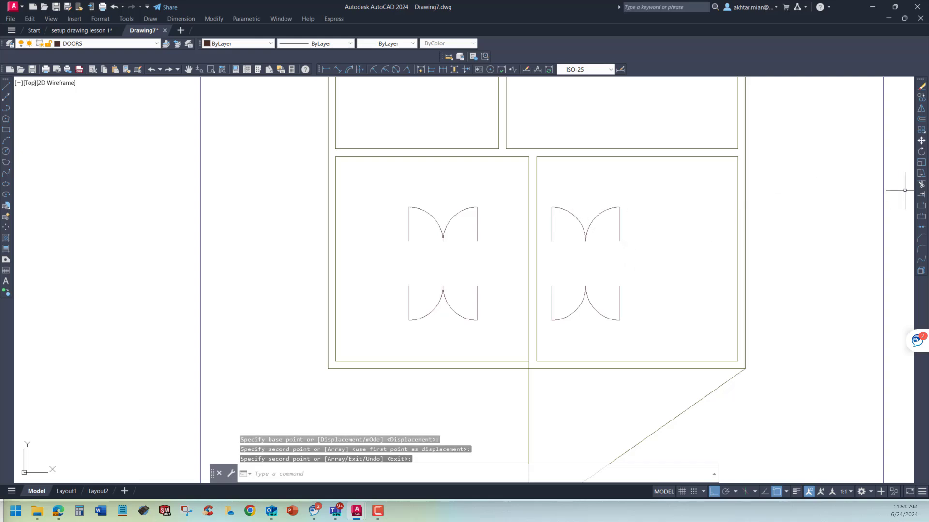
Rotate the upper double door in the lower-right room by 270° about the lower end of its right leaf
left_click(921, 152)
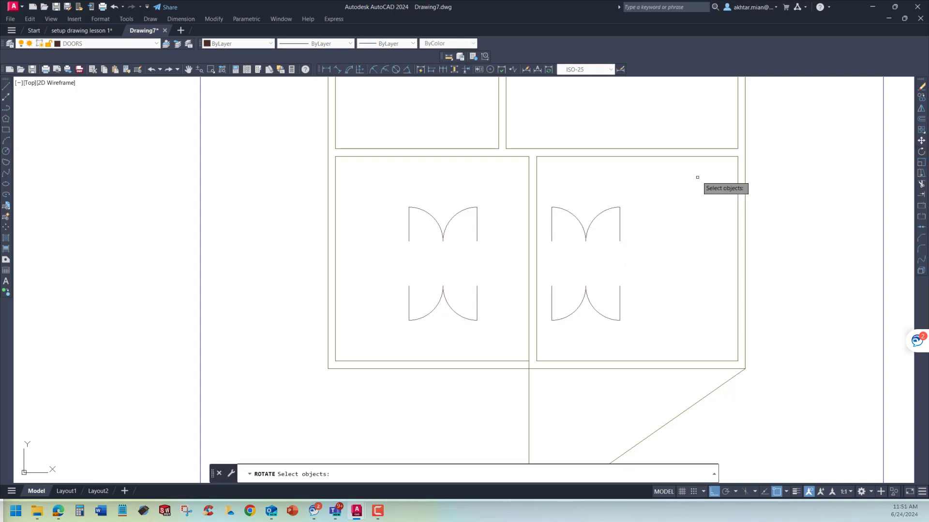
left_click(544, 186)
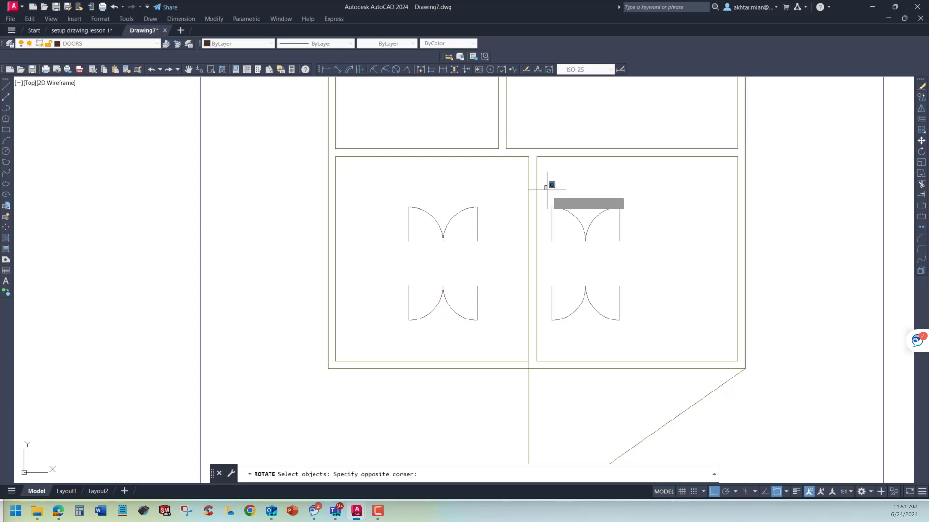
left_click(656, 258)
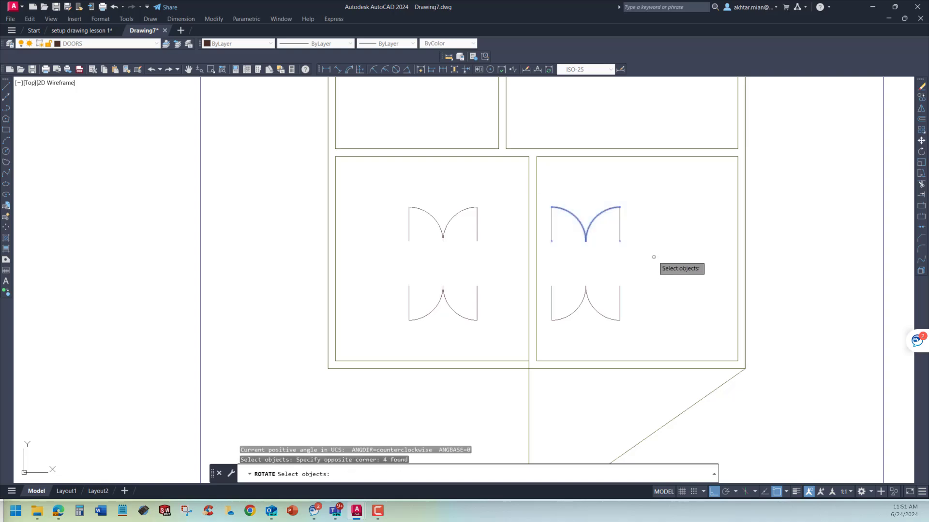
key("Return")
left_click(620, 242)
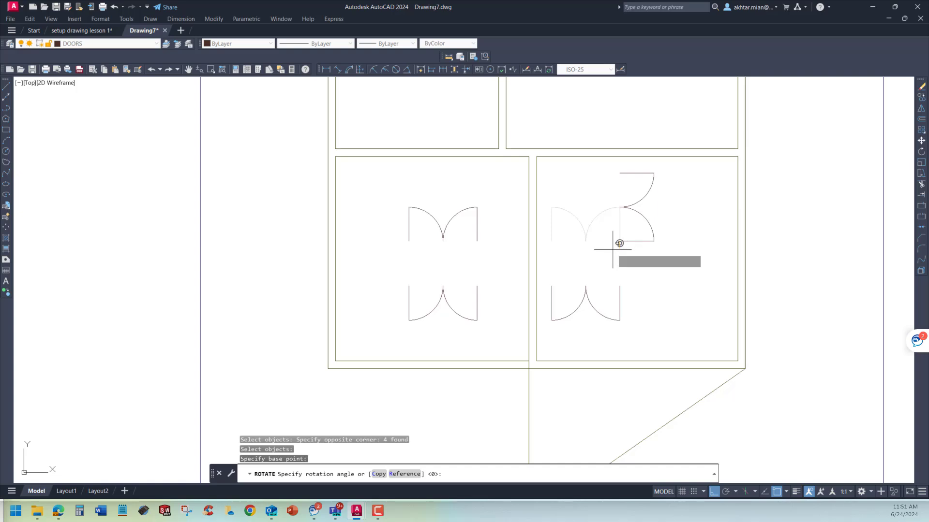
left_click(613, 250)
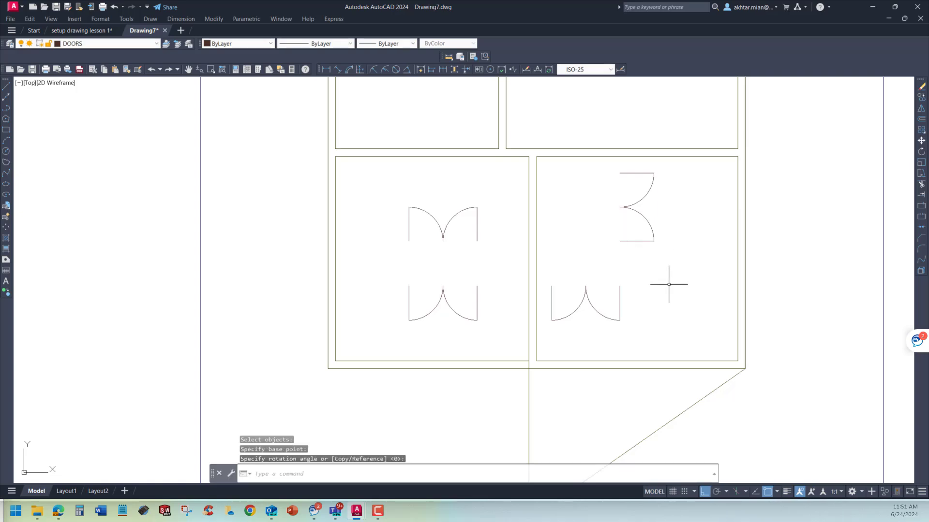
Rotate the lower double door in the lower-right room by 270° about the upper end of its right leaf
key("Return")
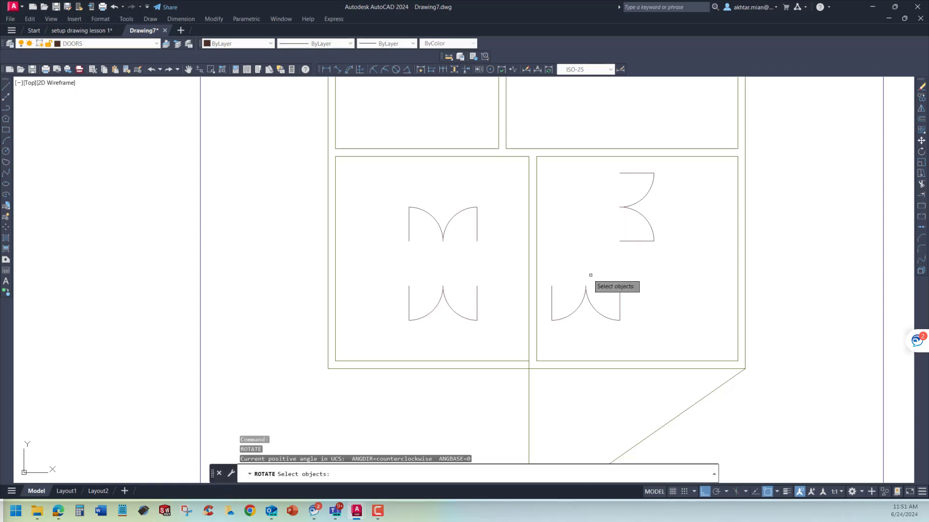
left_click(542, 264)
left_click(664, 330)
key("Return")
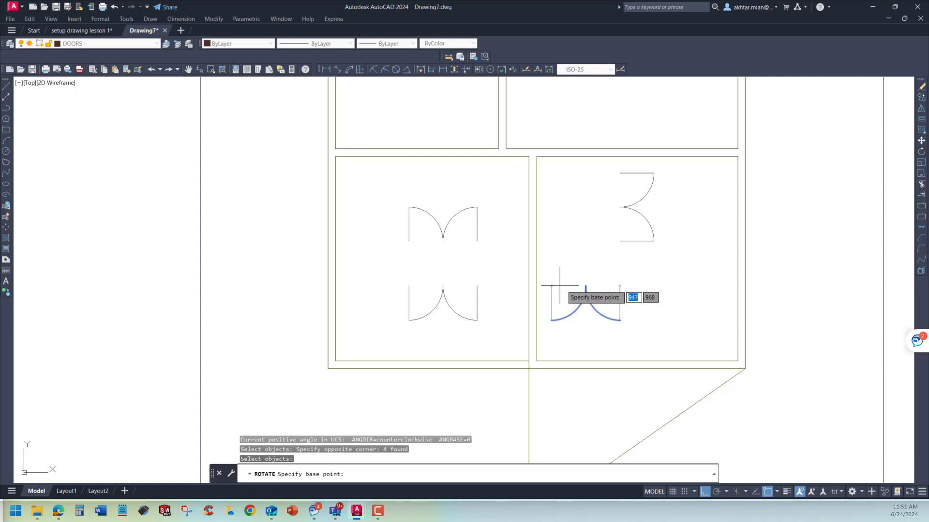
left_click(620, 286)
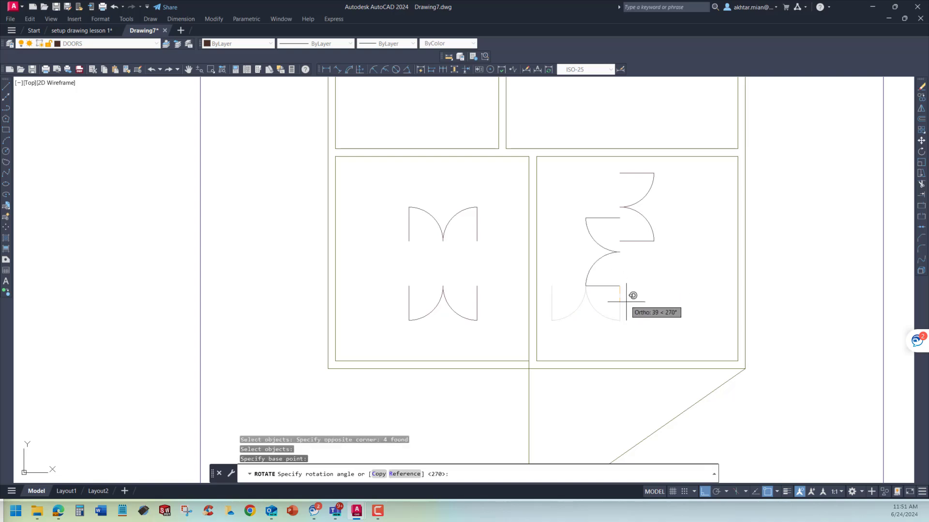
key("Return")
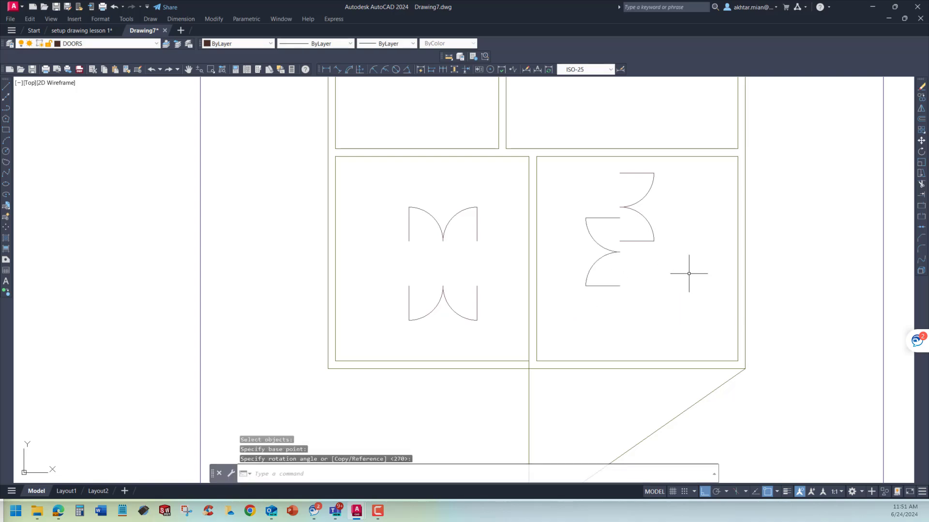
Move the rotated lower double door straight down within the lower-right room, clear of the double door above it
type("m")
key("Return")
left_click(569, 203)
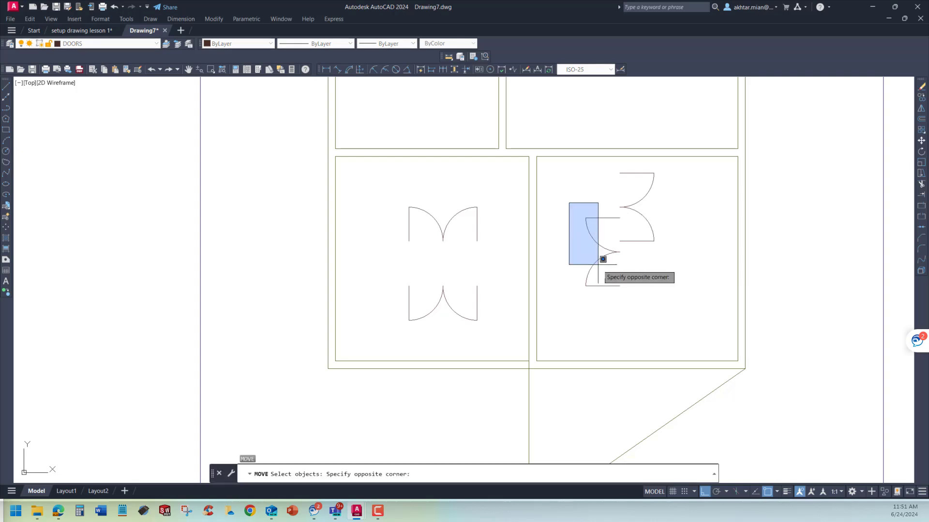
left_click(622, 306)
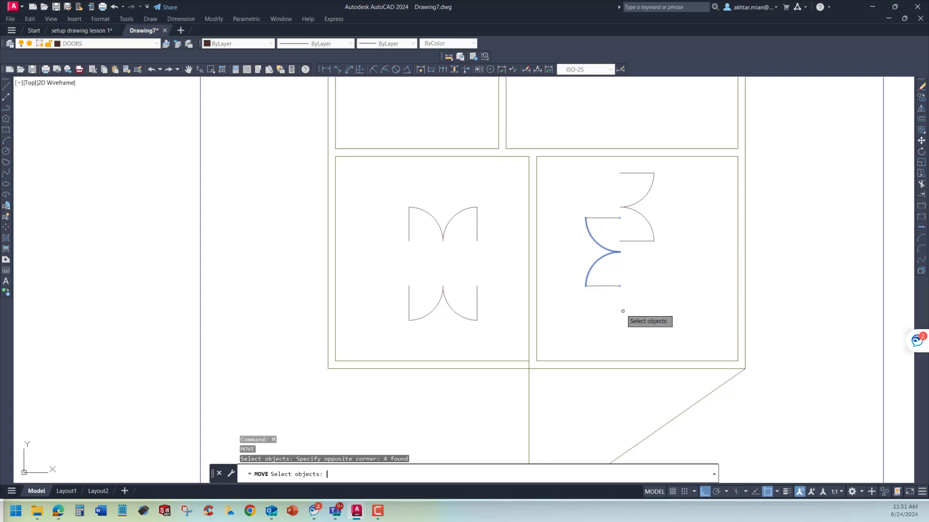
key("Return")
left_click(625, 273)
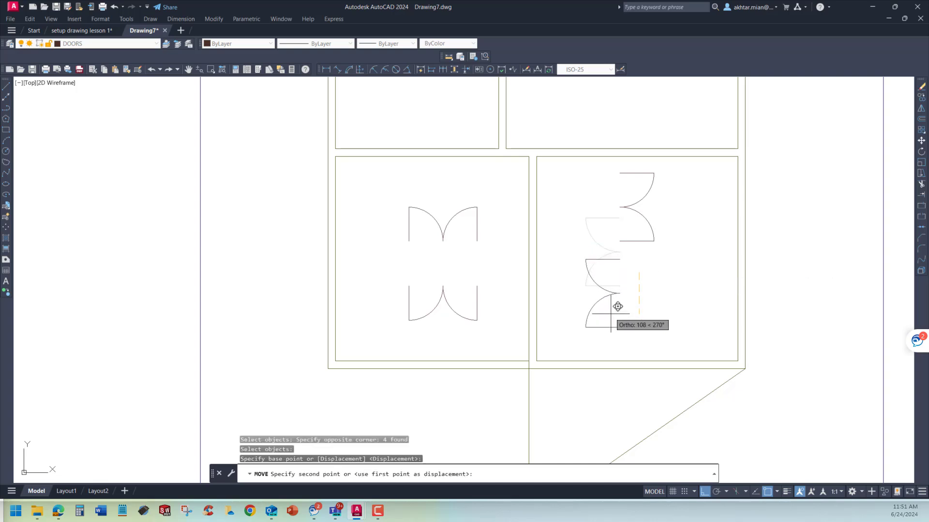
left_click(670, 309)
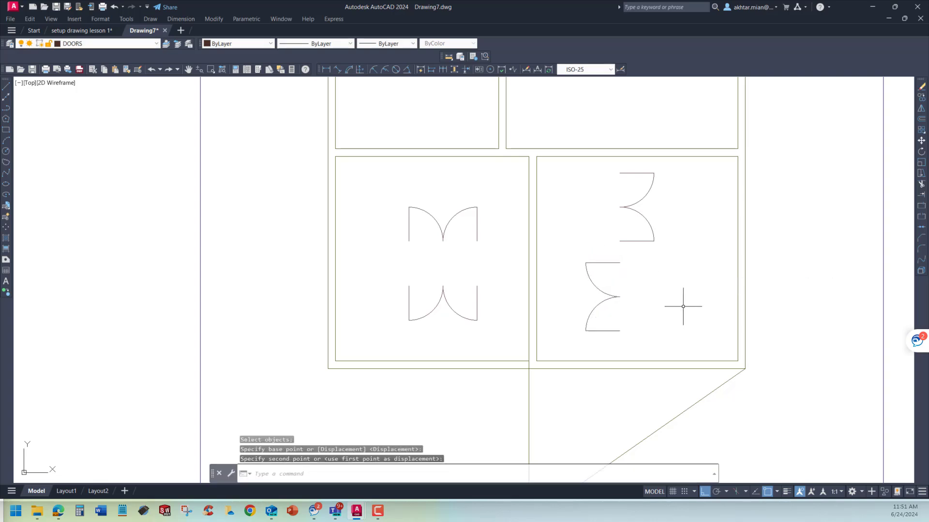
key("Escape")
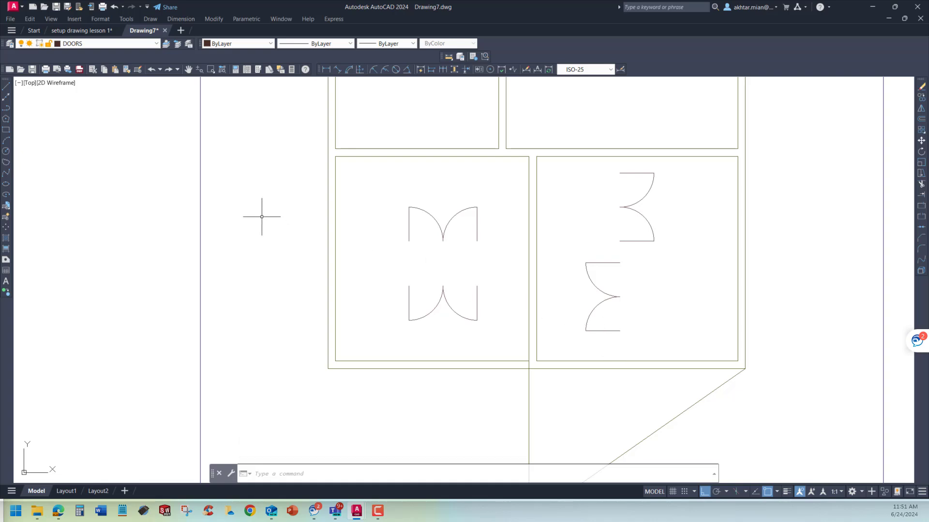
Examine the door positions around the entrance area and majlis in the setup drawing lesson 1 reference, then return to Drawing7
left_click(81, 30)
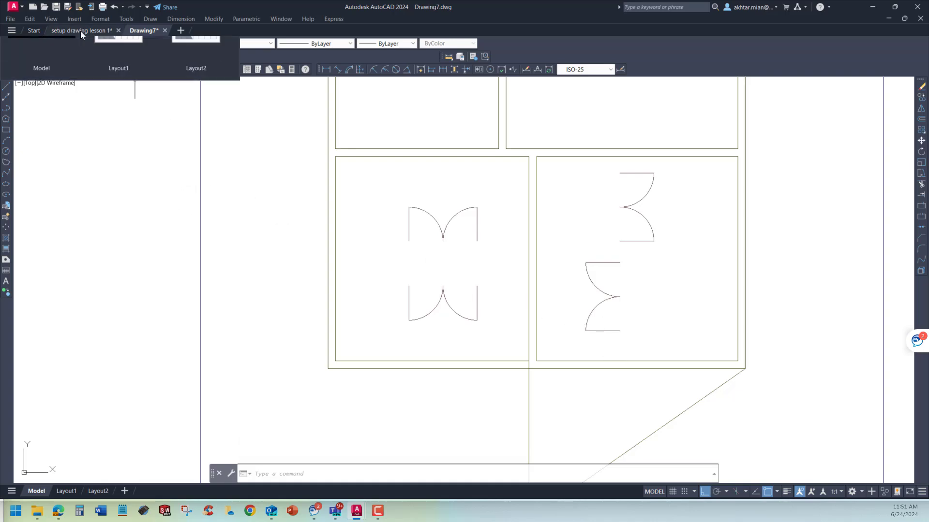
key("Escape")
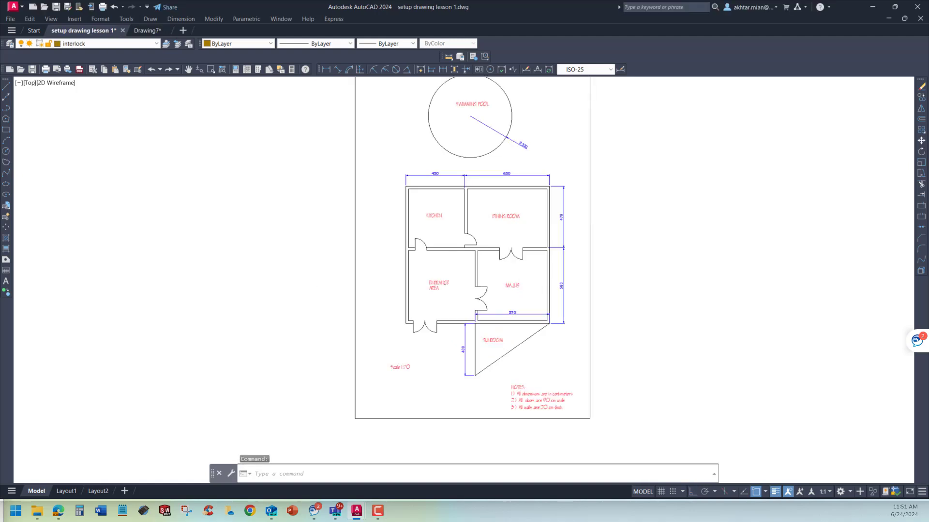
scroll(525, 287, "up", 4)
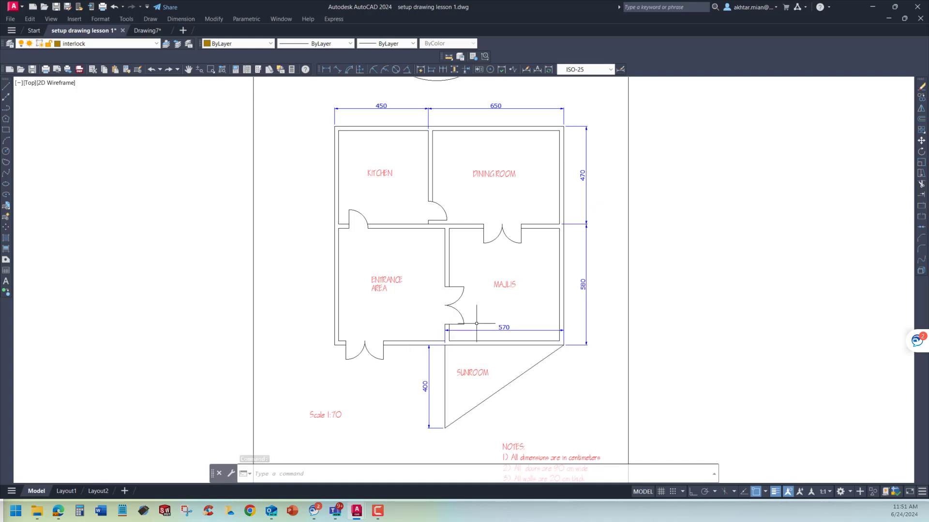
scroll(476, 323, "up", 2)
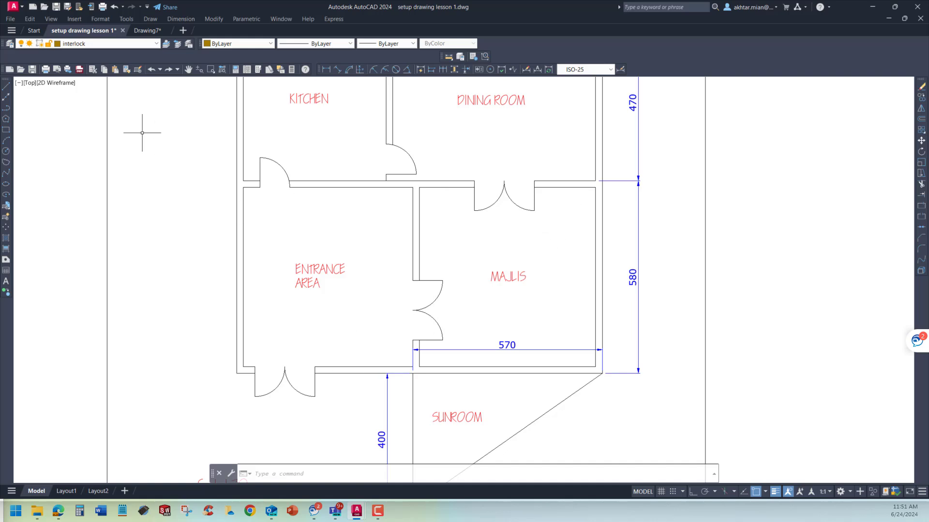
left_click(147, 30)
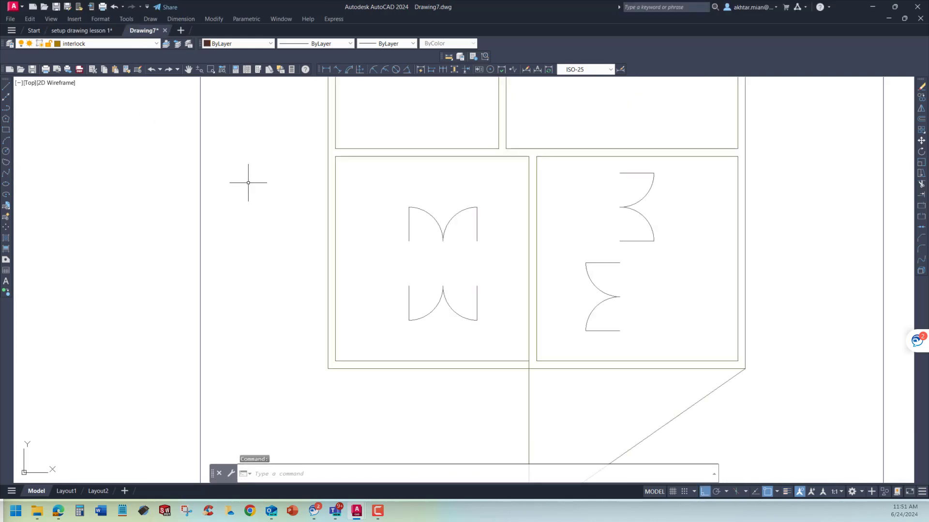
scroll(409, 298, "down", 2)
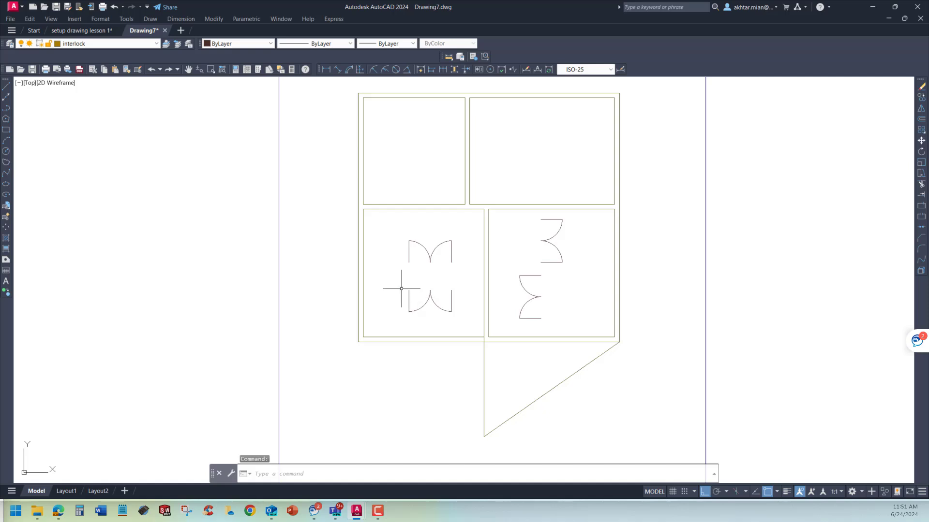
Check in the drafting settings that the Endpoint and Nearest object snaps are on
left_click(127, 18)
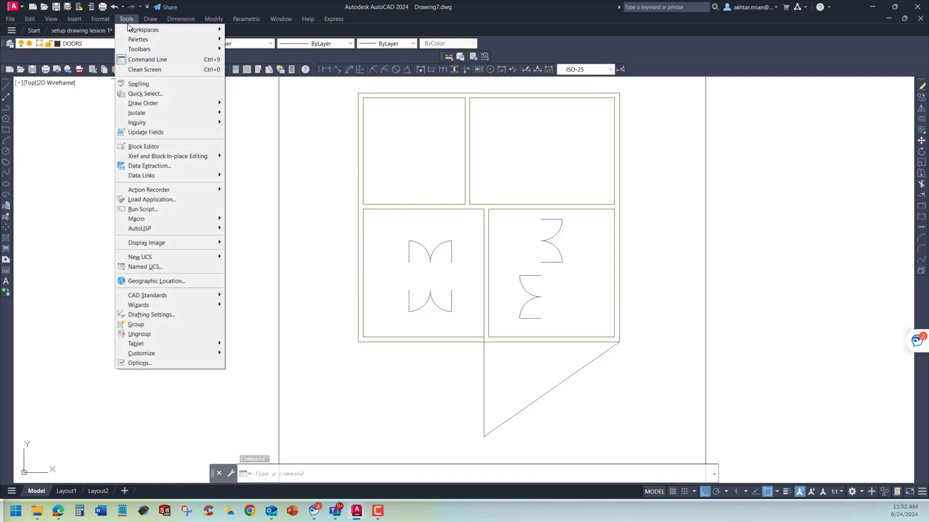
left_click(163, 316)
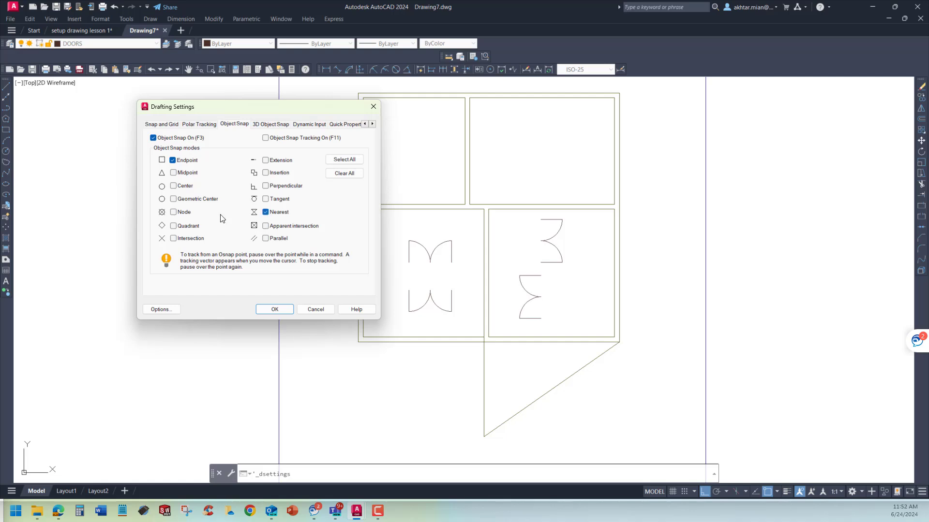
left_click(274, 310)
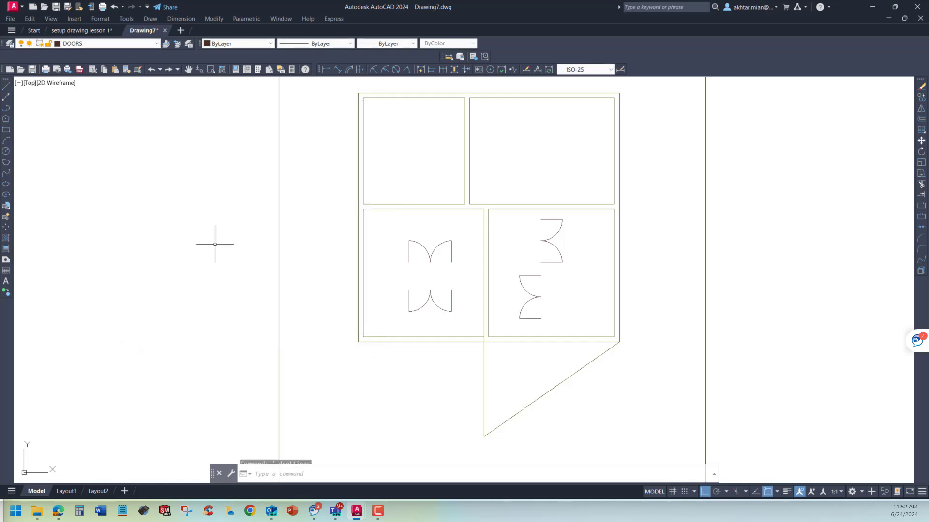
Examine in the reference drawing how the double door sits in the wall between dining room and majlis, then return to Drawing7
left_click(71, 30)
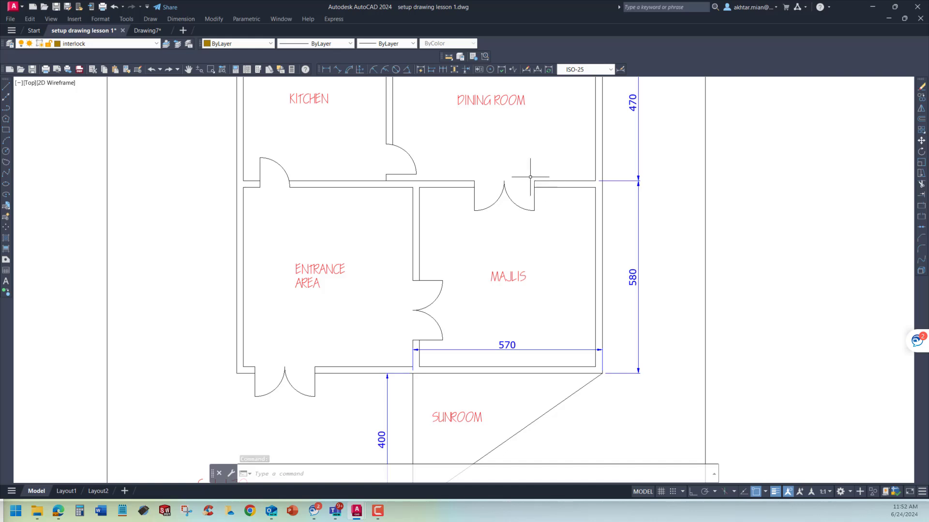
scroll(530, 177, "up", 4)
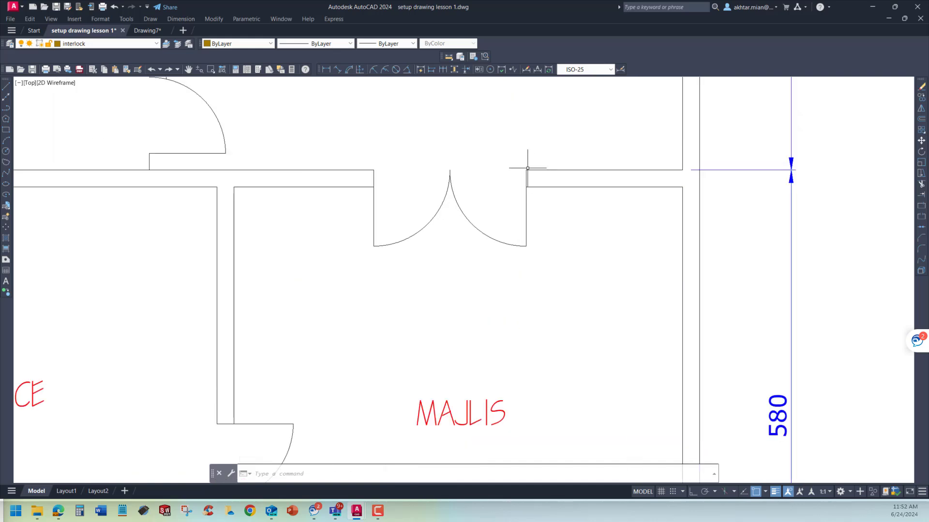
scroll(524, 171, "down", 2)
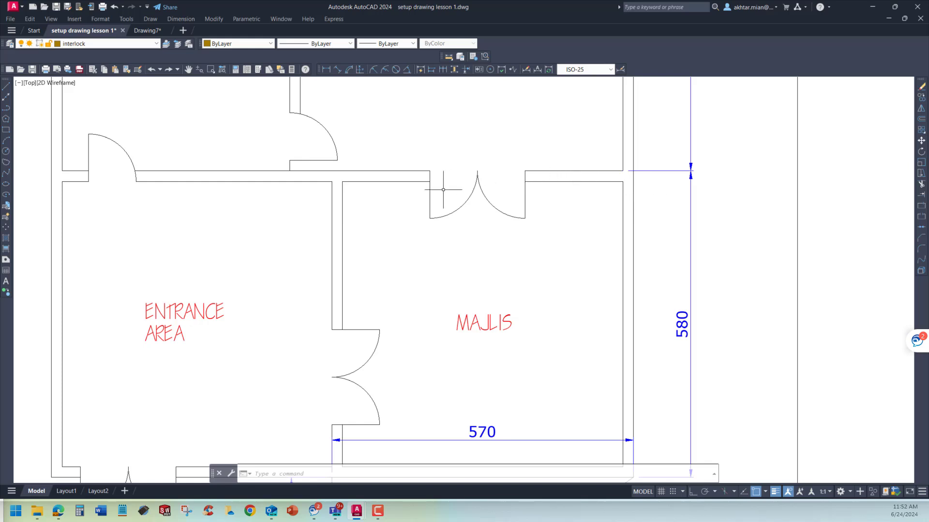
scroll(369, 197, "down", 2)
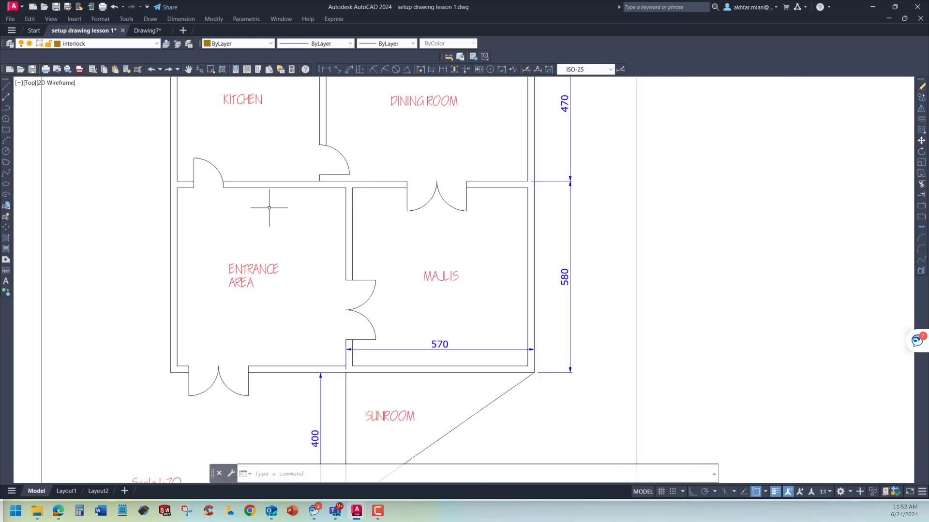
left_click(144, 30)
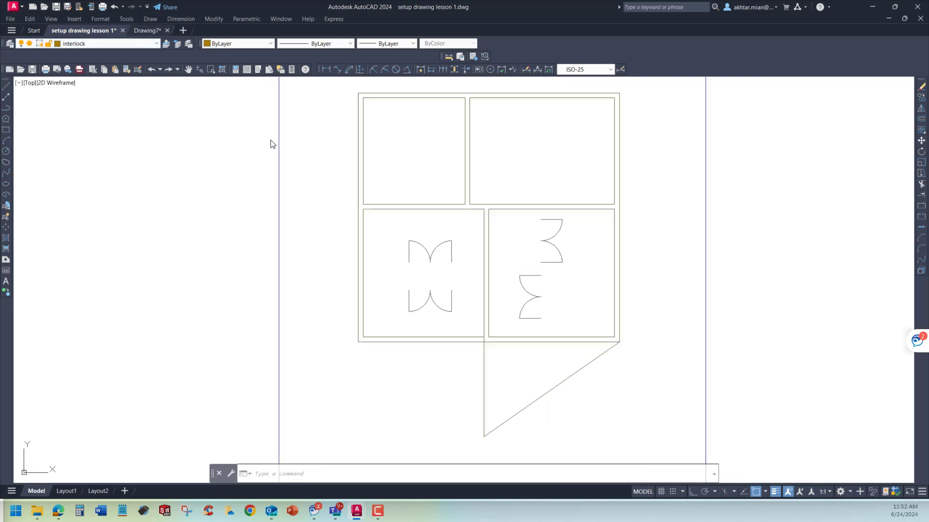
Review the active object snap modes again in Drawing7's drafting settings
left_click(126, 19)
left_click(161, 315)
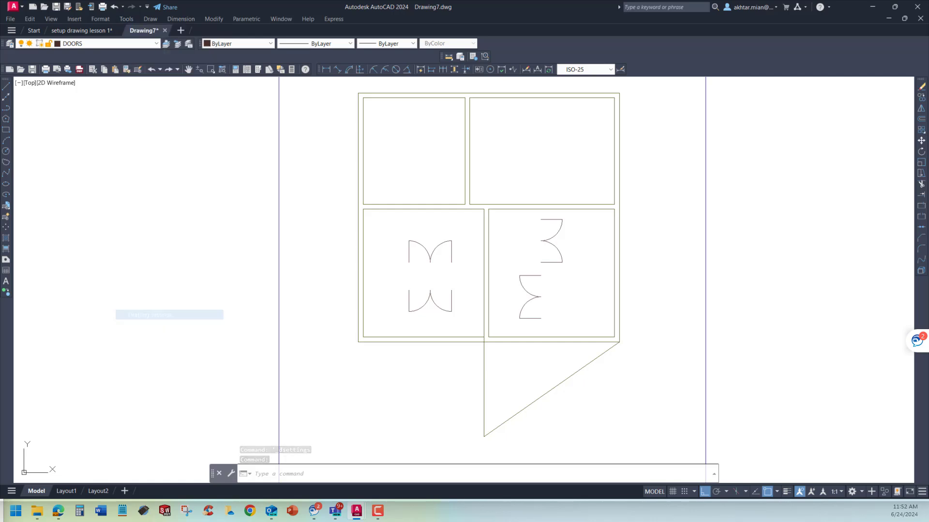
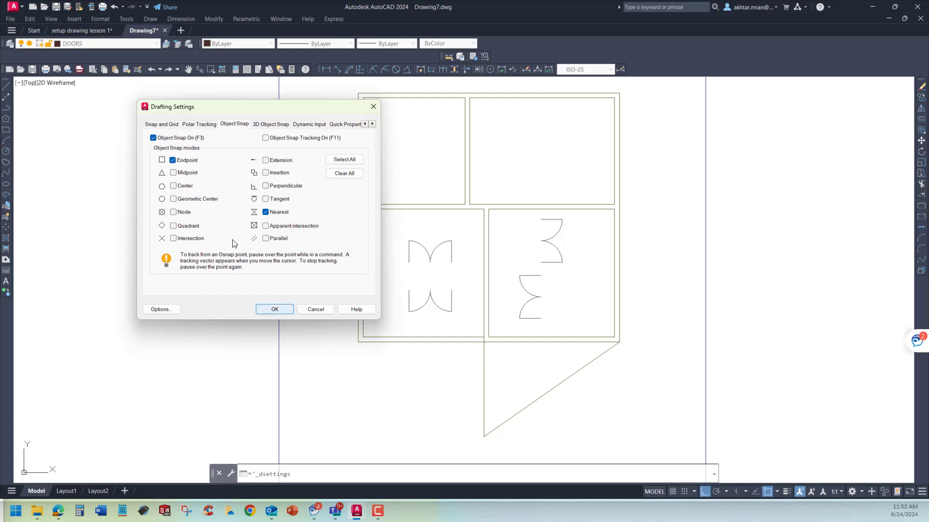
left_click(285, 311)
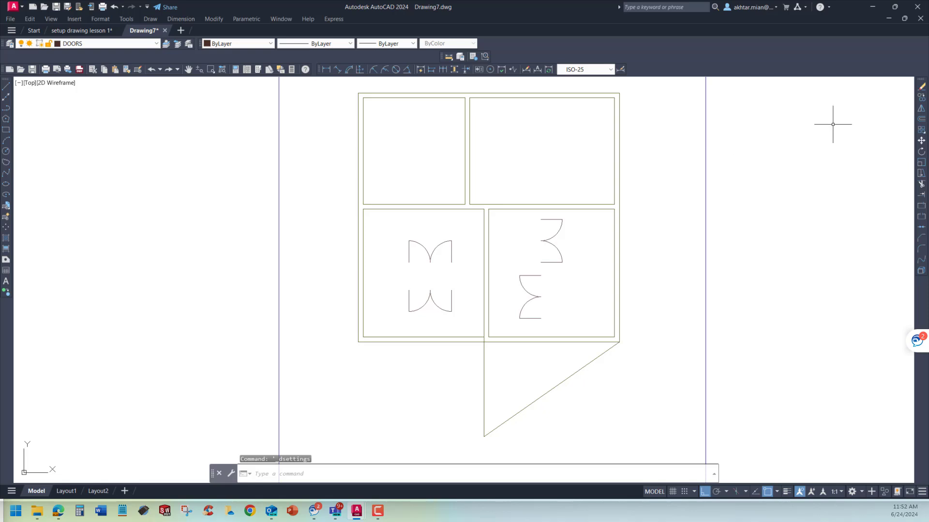
Copy the lower-left room's lower double door by its arcs' meeting point onto the upper line of the wall above the lower-right room, with Ortho off
left_click(922, 98)
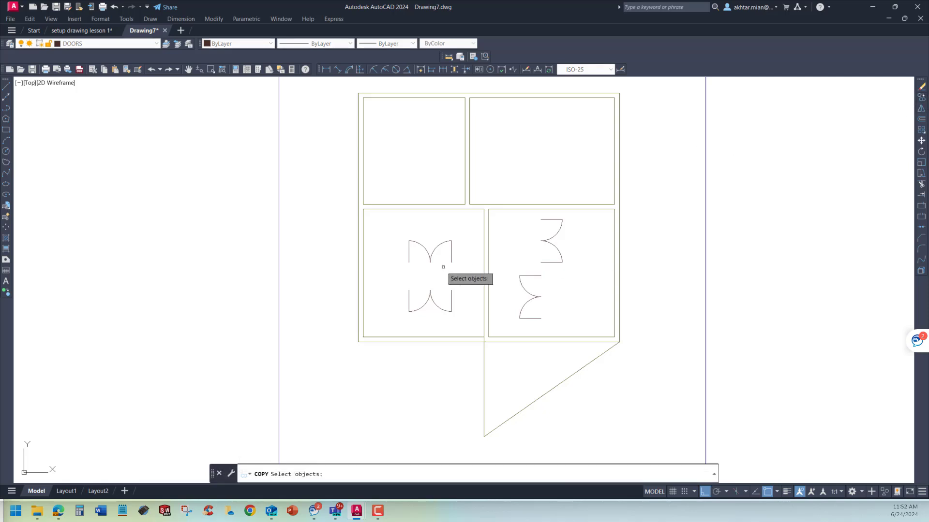
left_click(395, 274)
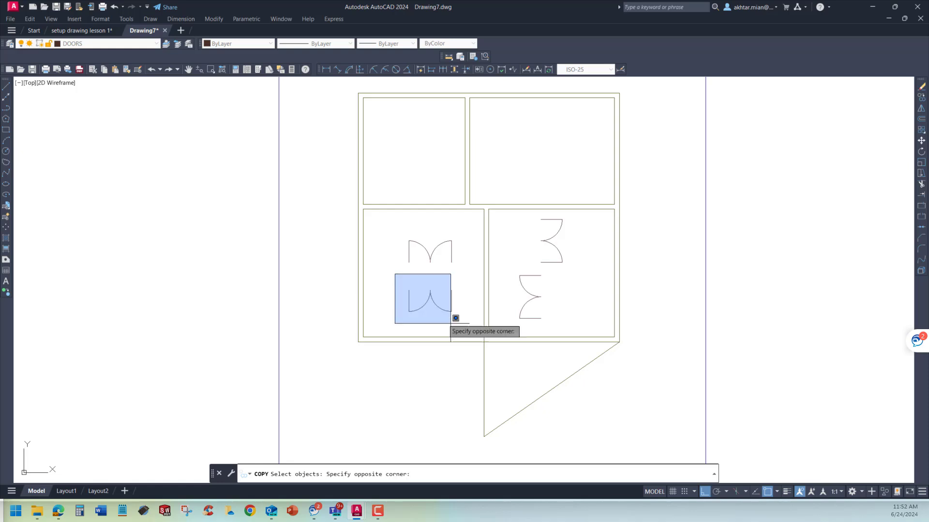
left_click(476, 323)
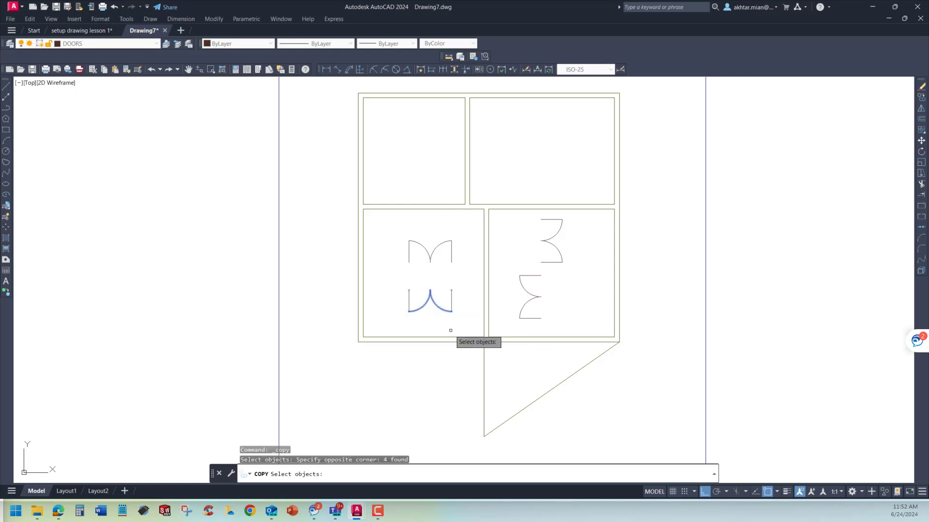
key("Return")
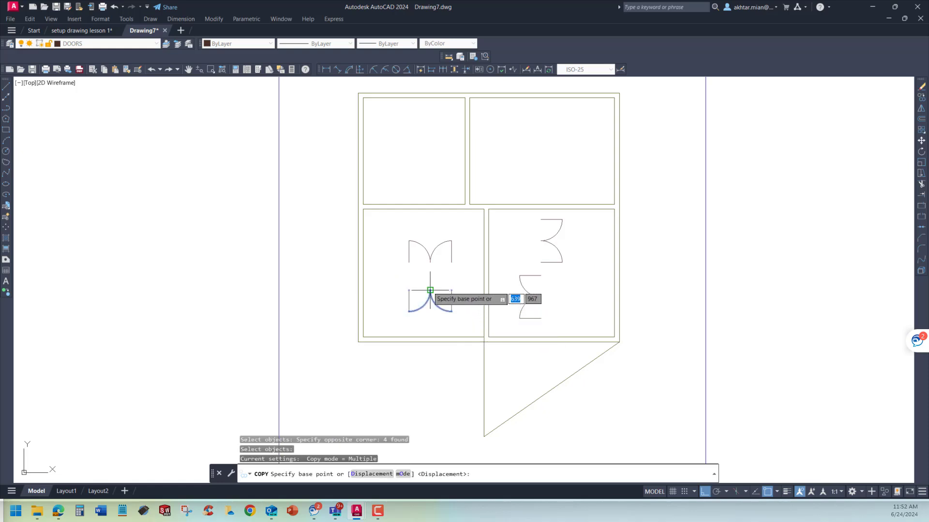
left_click(430, 291)
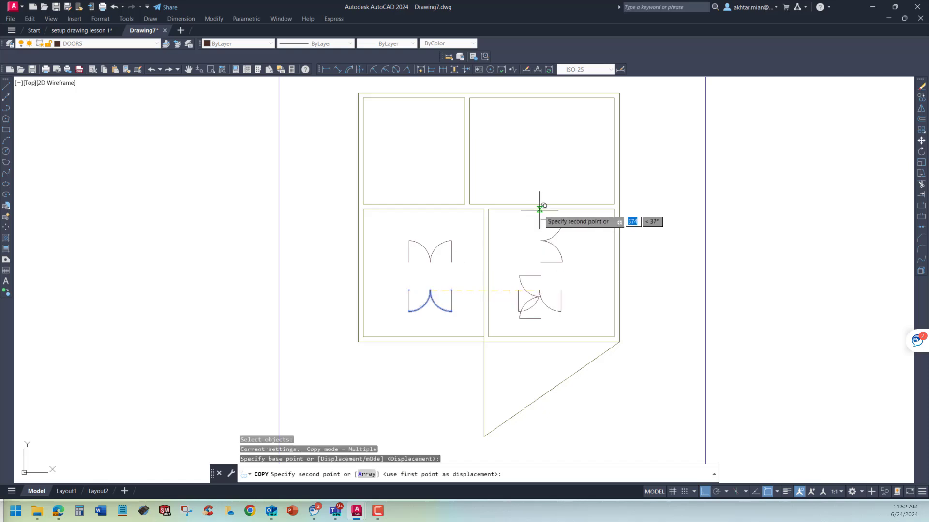
left_click(703, 493)
scroll(539, 213, "up", 2)
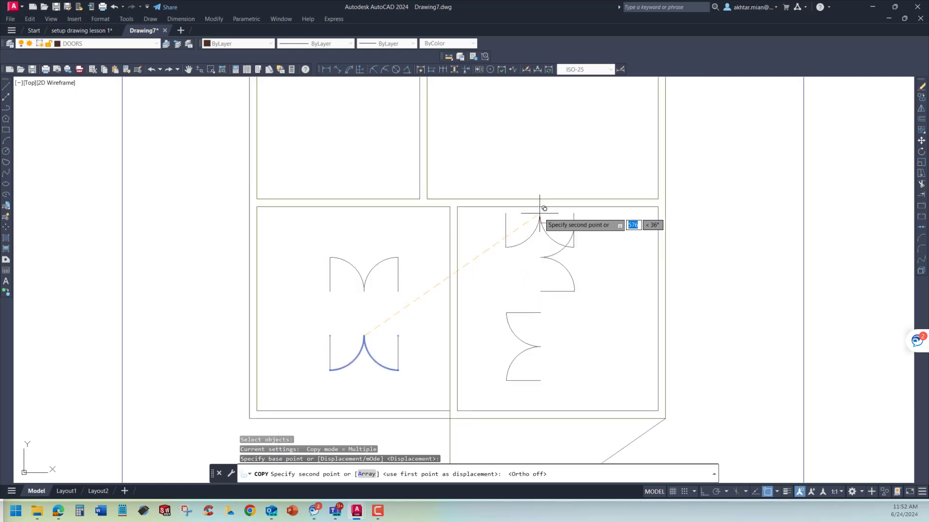
scroll(540, 213, "up", 2)
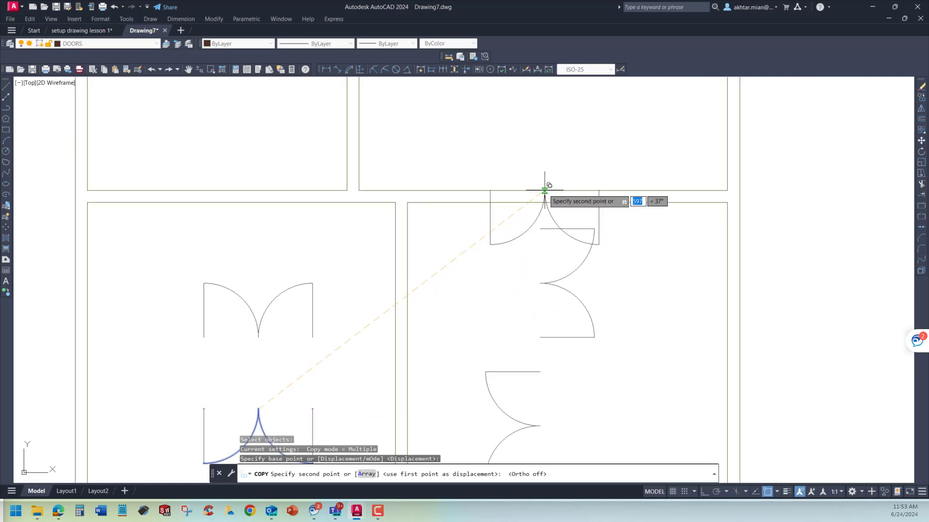
left_click(545, 191)
Place another copy of the double door on the inner line of the lower-left room's bottom wall, near its left corner, and finish copying
scroll(559, 187, "down", 2)
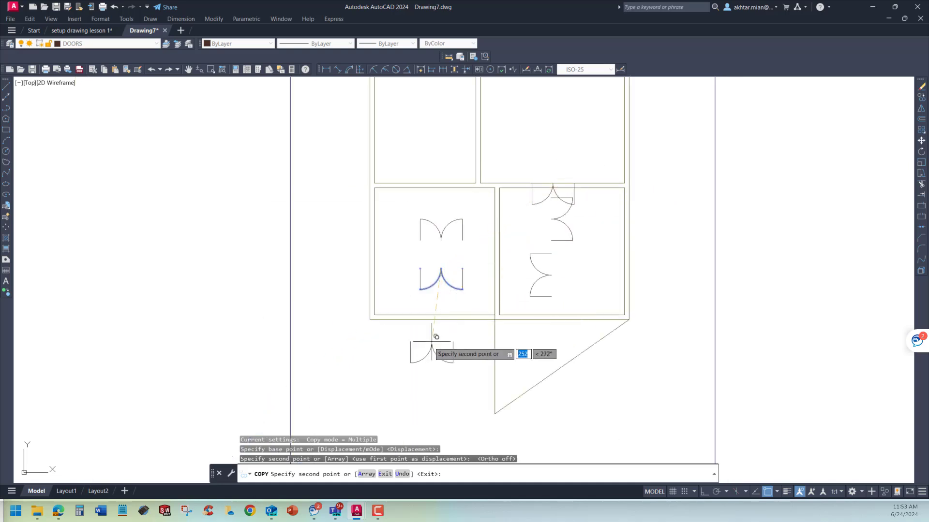
scroll(404, 329, "up", 2)
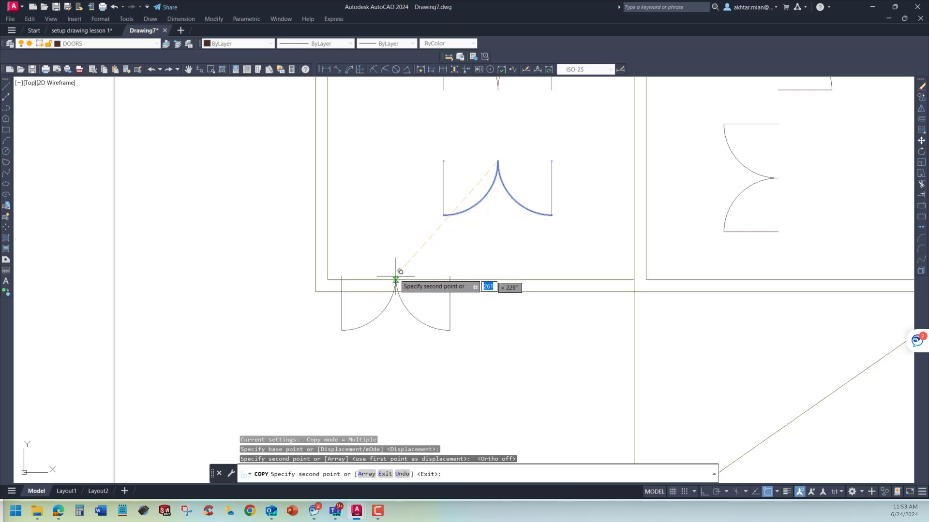
left_click(395, 279)
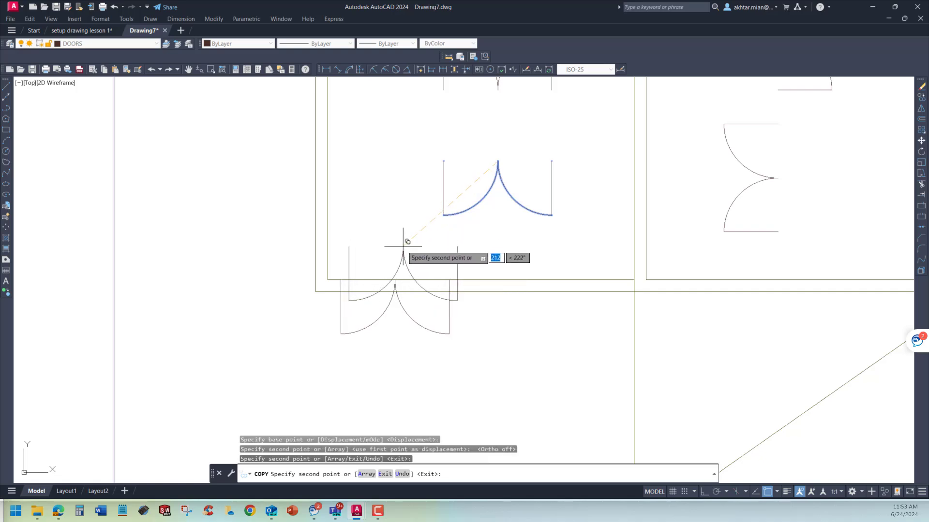
key("Escape")
scroll(394, 273, "up", 8)
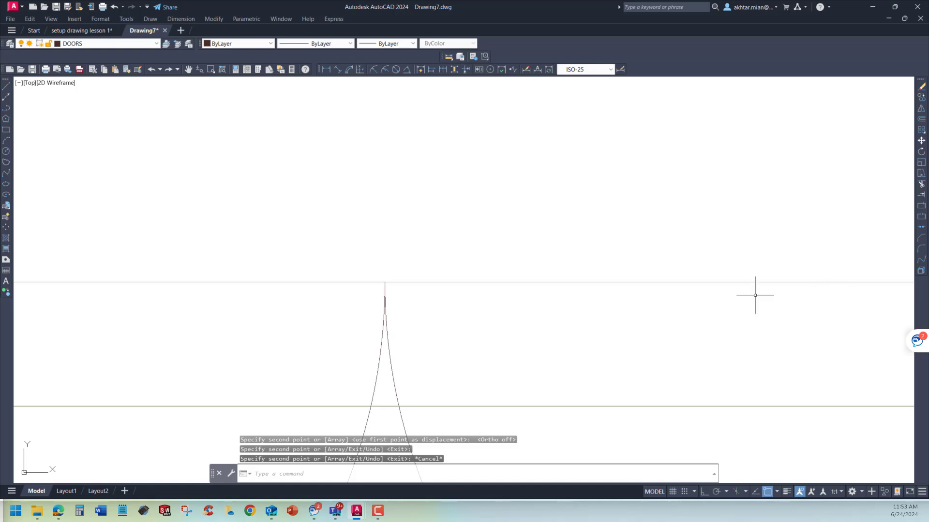
scroll(462, 326, "down", 2)
scroll(411, 290, "down", 5)
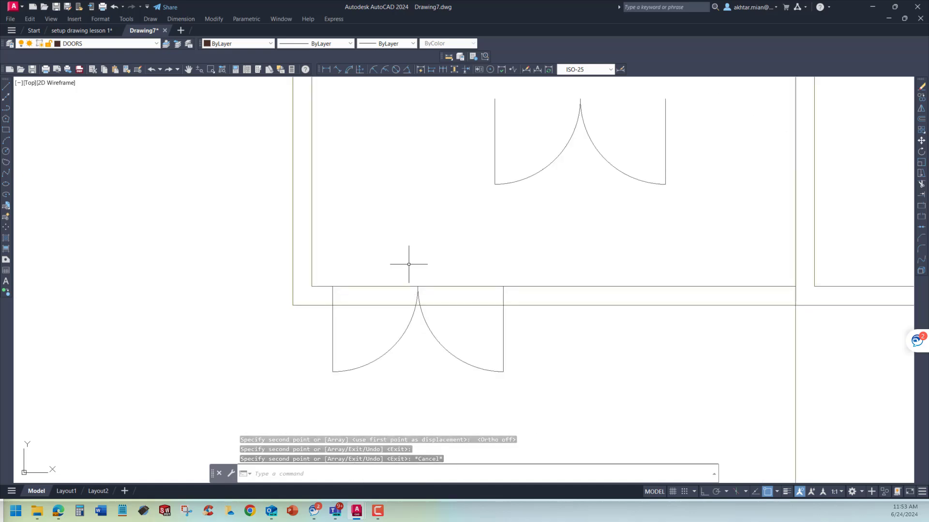
scroll(462, 366, "down", 2)
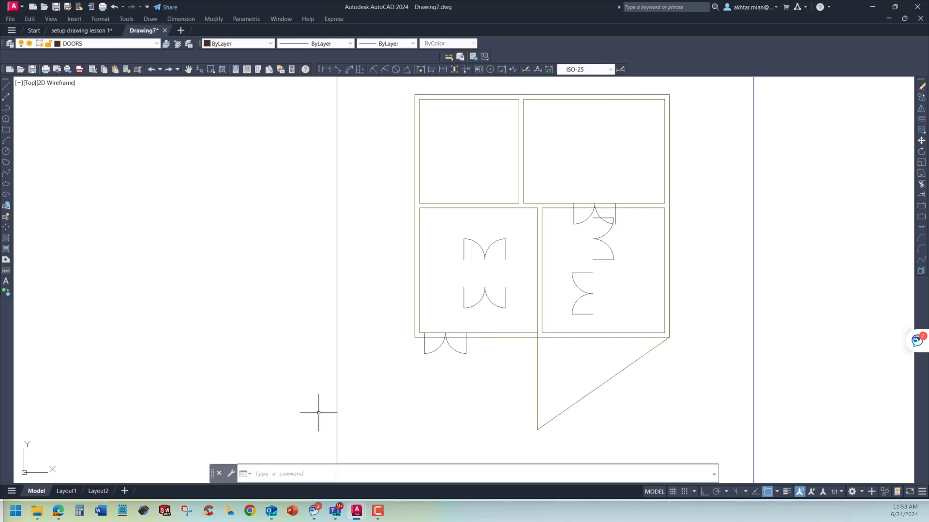
After consulting the reference drawing, move the right-opening double door by its arcs' meeting point onto the left line of the wall between the lower rooms
left_click(81, 30)
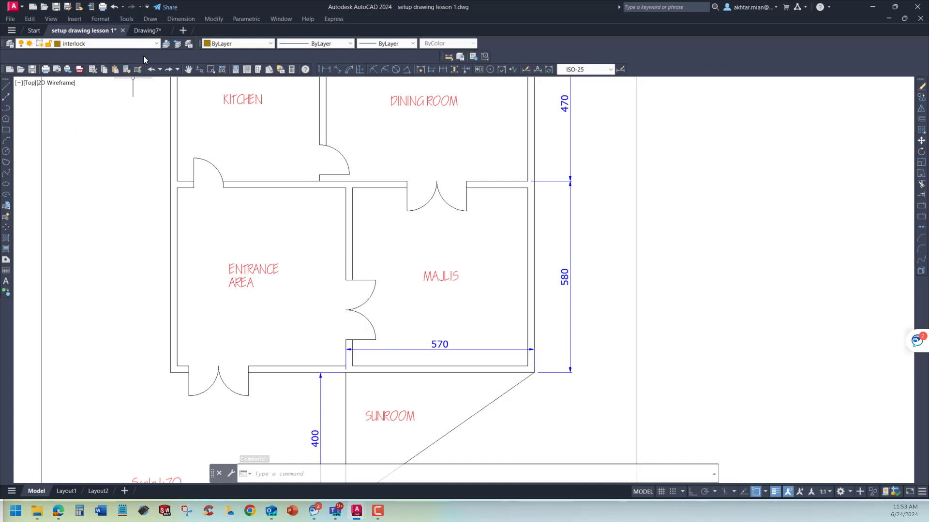
left_click(149, 30)
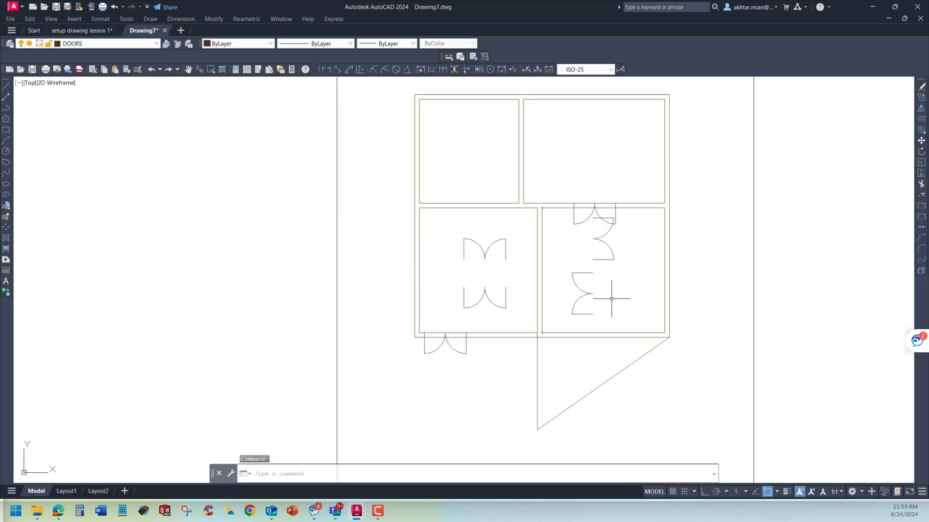
scroll(628, 230, "up", 5)
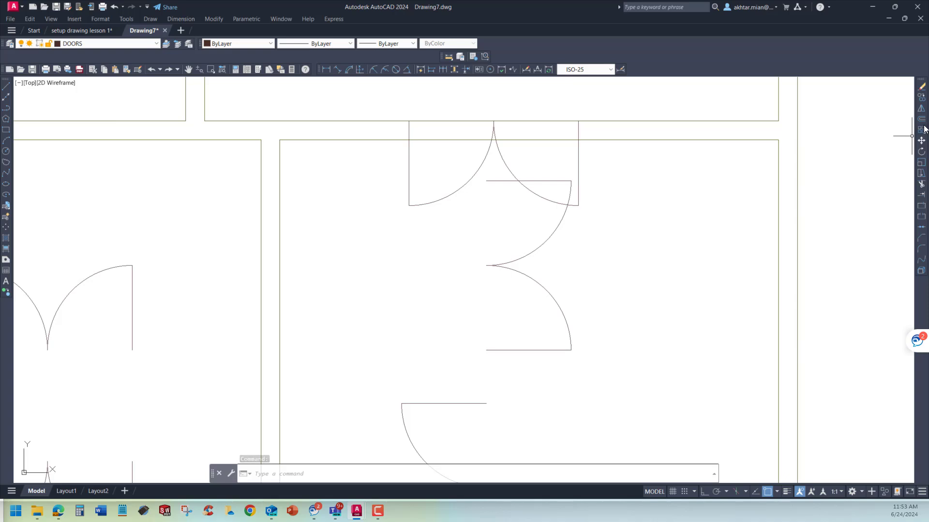
left_click(921, 98)
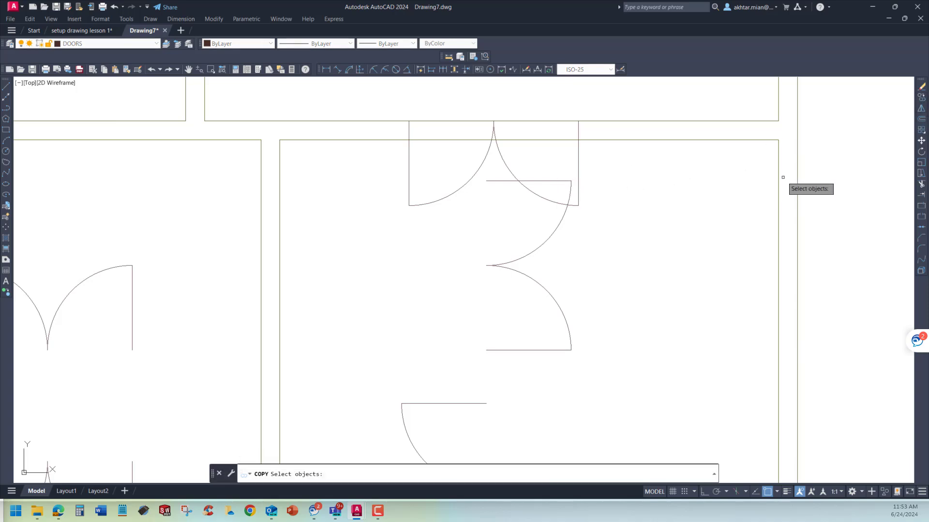
key("Escape")
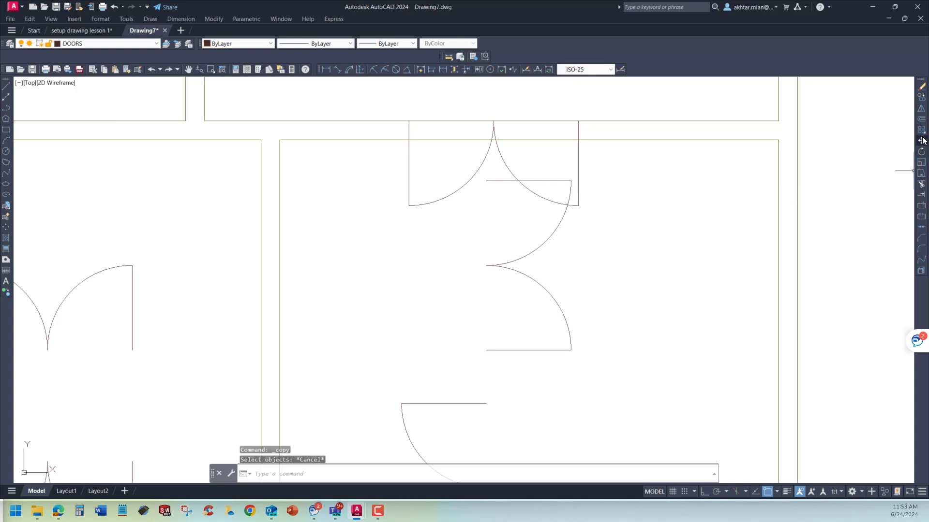
left_click(921, 140)
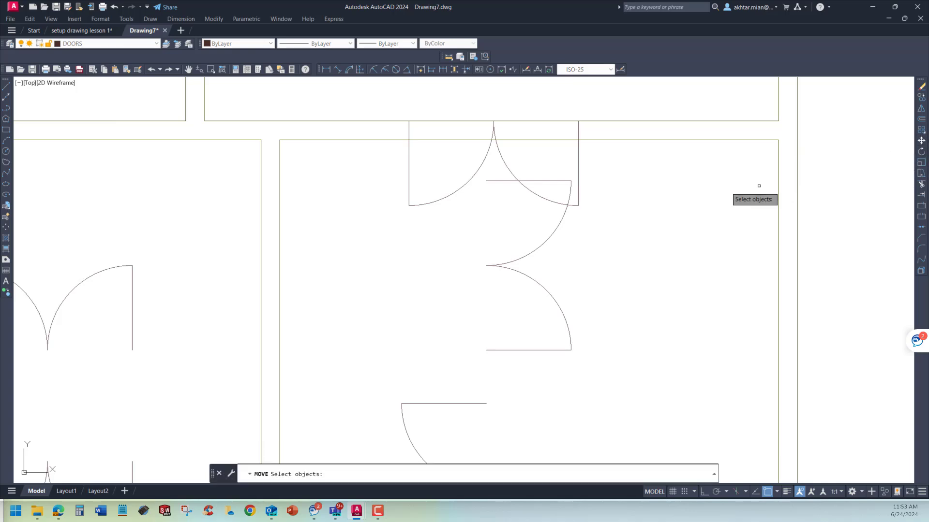
left_click(482, 174)
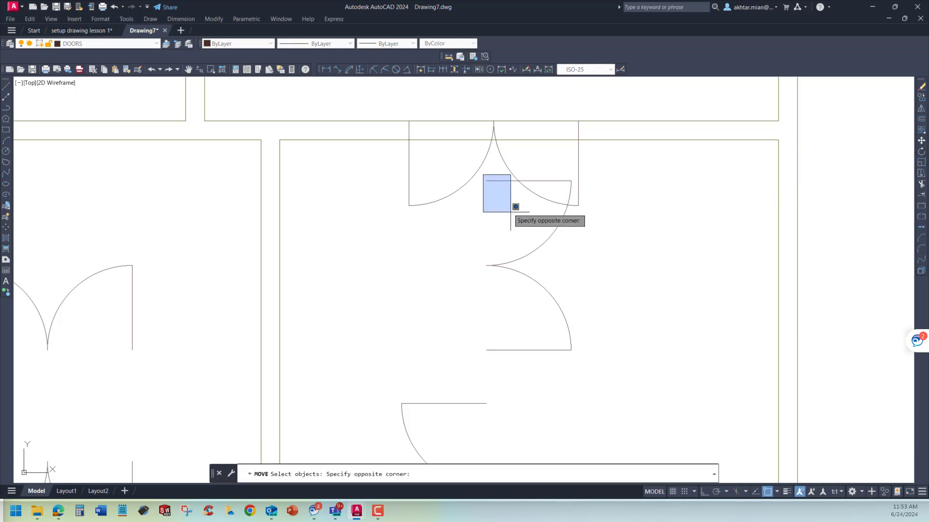
left_click(574, 361)
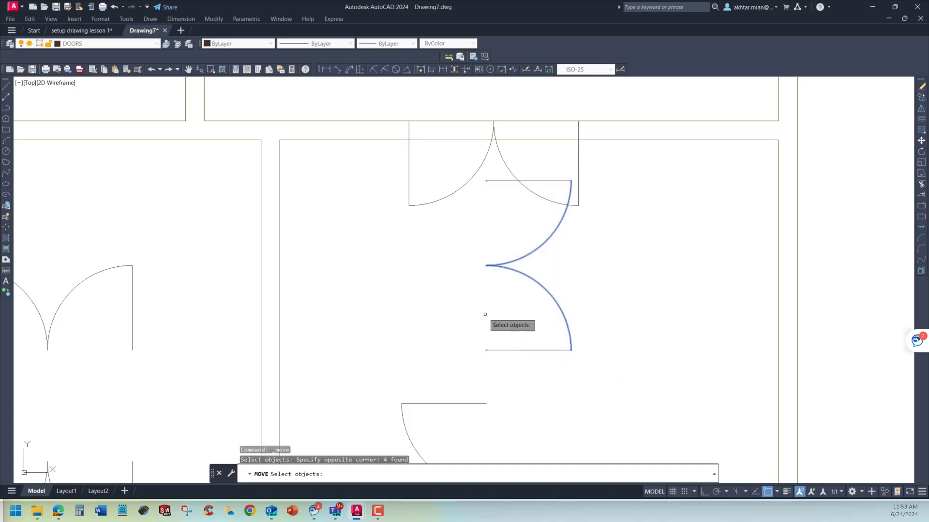
key("Return")
left_click(486, 265)
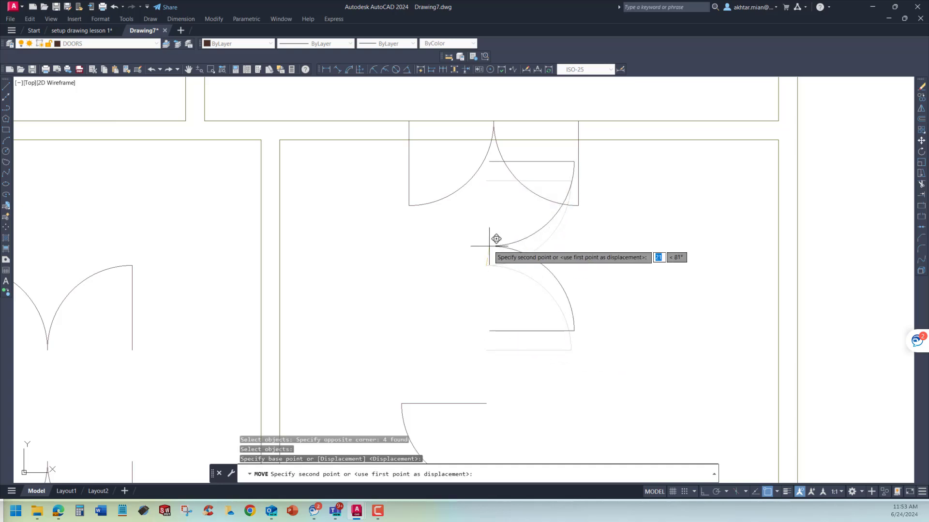
scroll(494, 244, "down", 4)
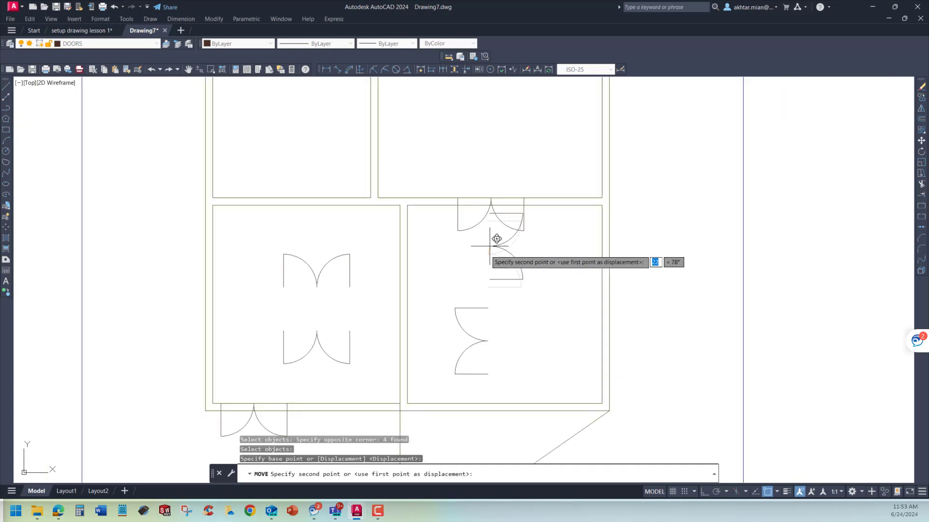
left_click(400, 355)
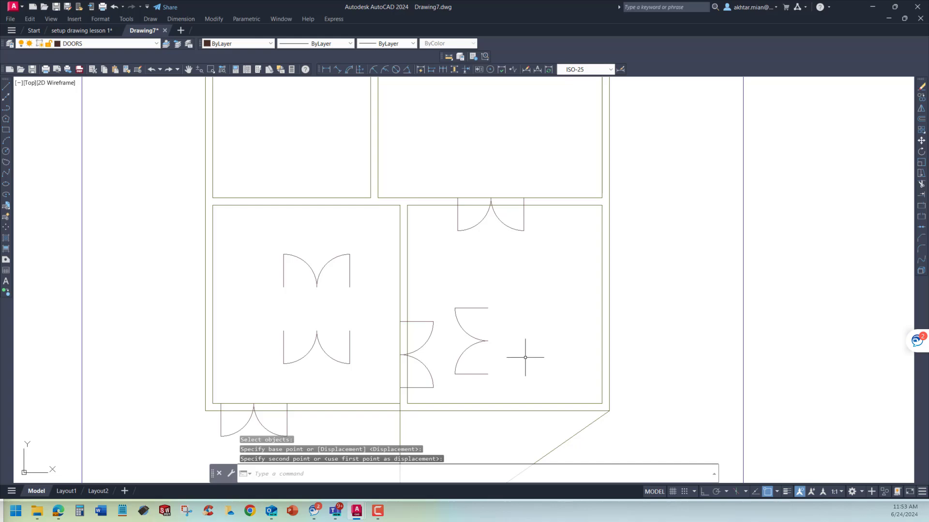
key("Escape")
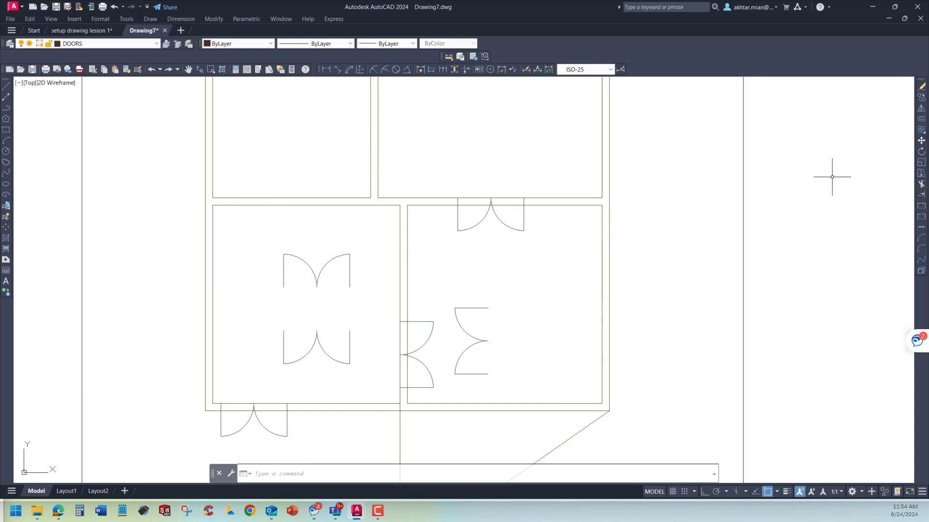
left_click(923, 98)
left_click(469, 352)
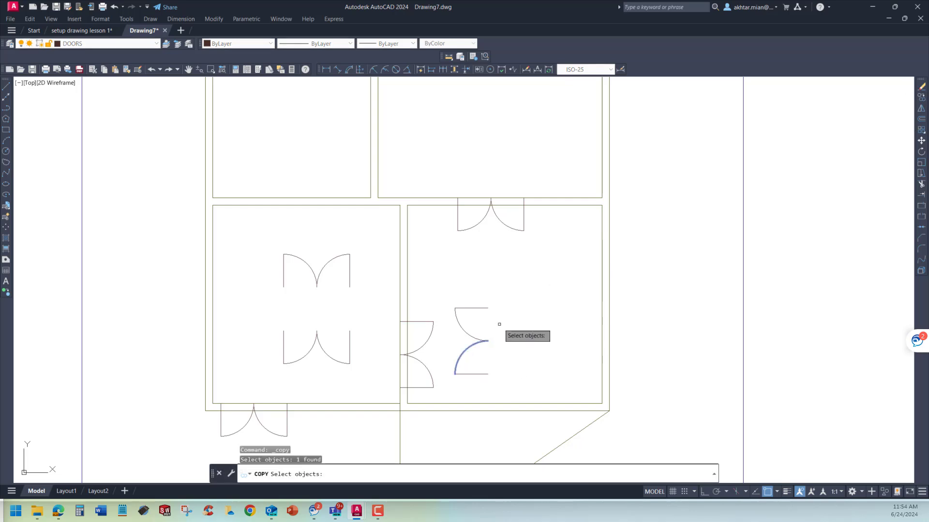
key("Escape")
key("Escape")
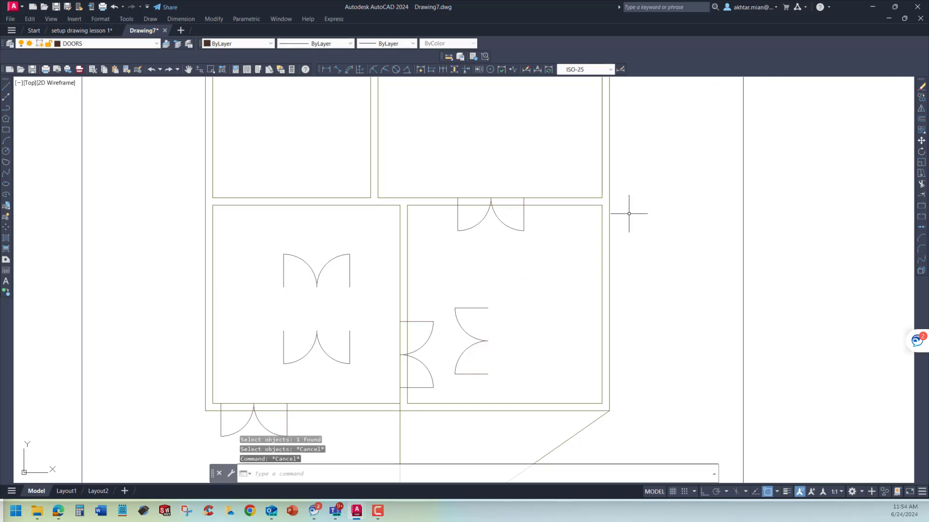
Copy the upper leaf and arc of the moved double door by the leaf's wall end onto the left line of the wall between the upper rooms
left_click(924, 97)
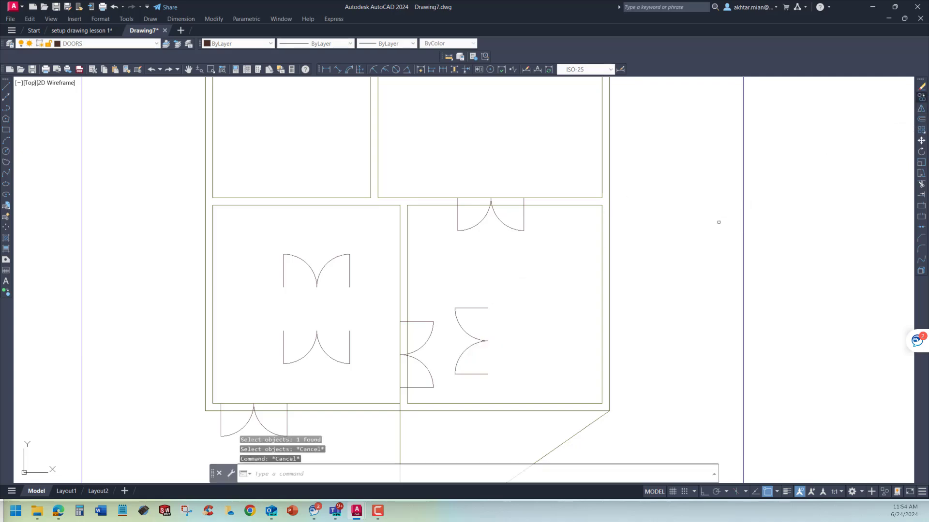
left_click(420, 322)
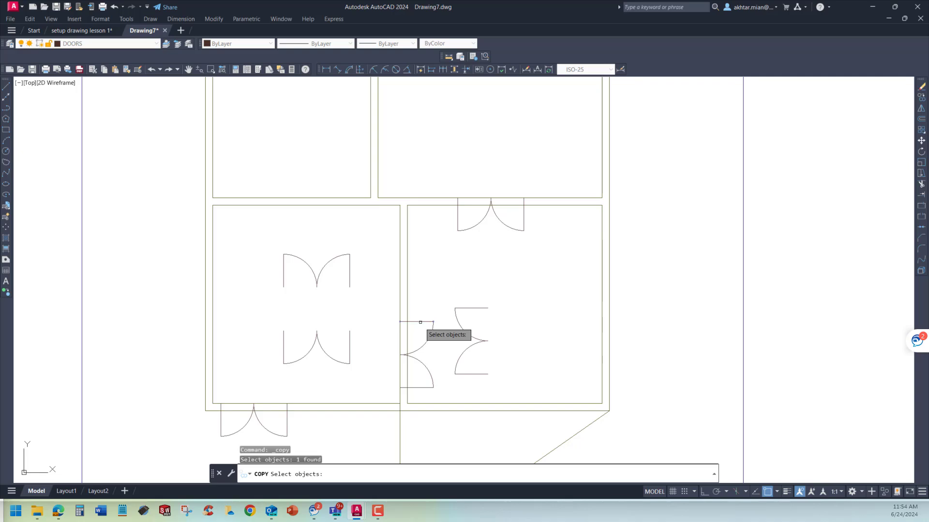
left_click(423, 342)
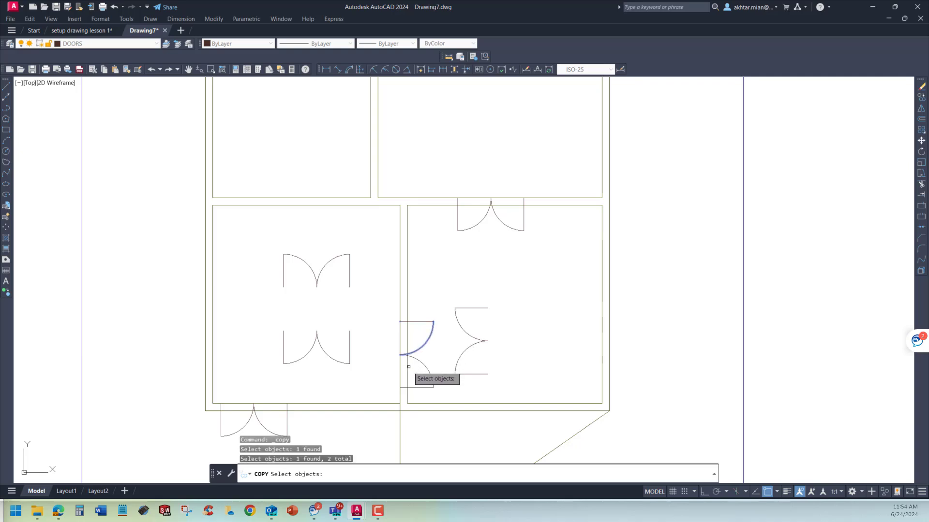
key("Return")
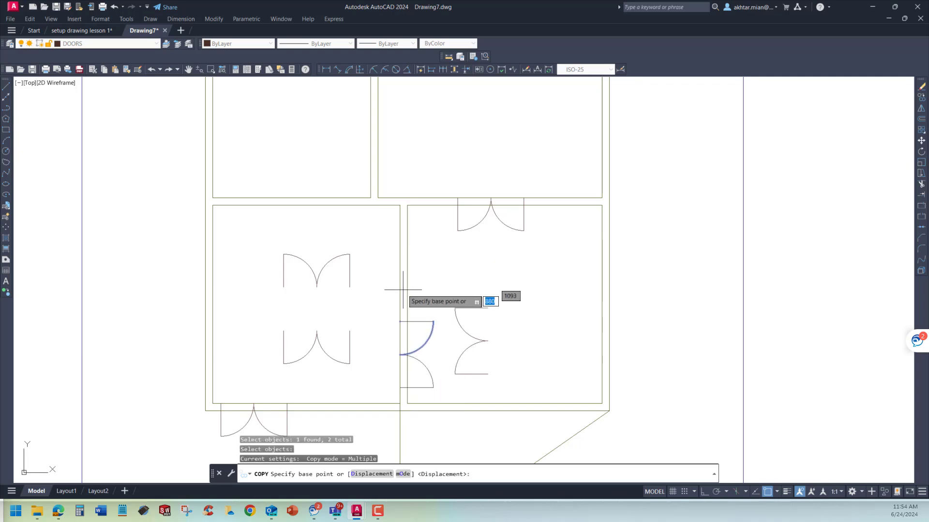
left_click(400, 321)
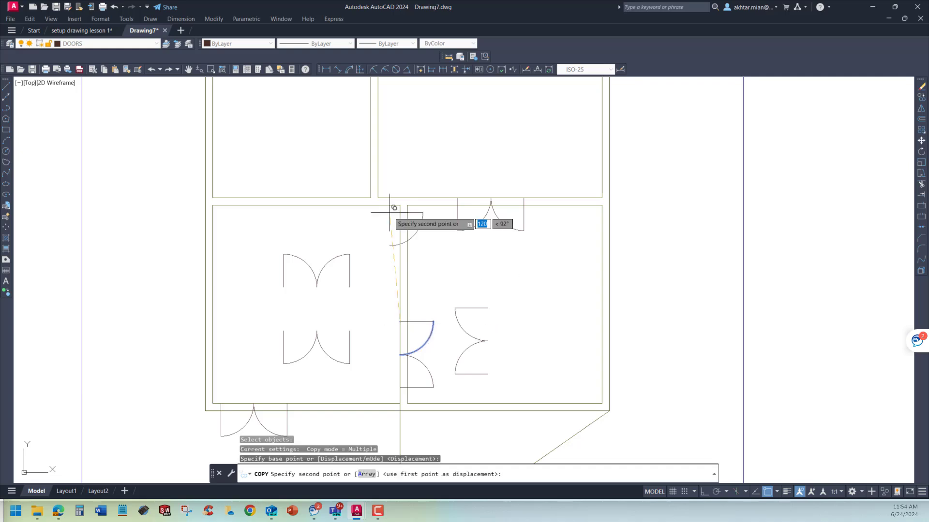
left_click(371, 154)
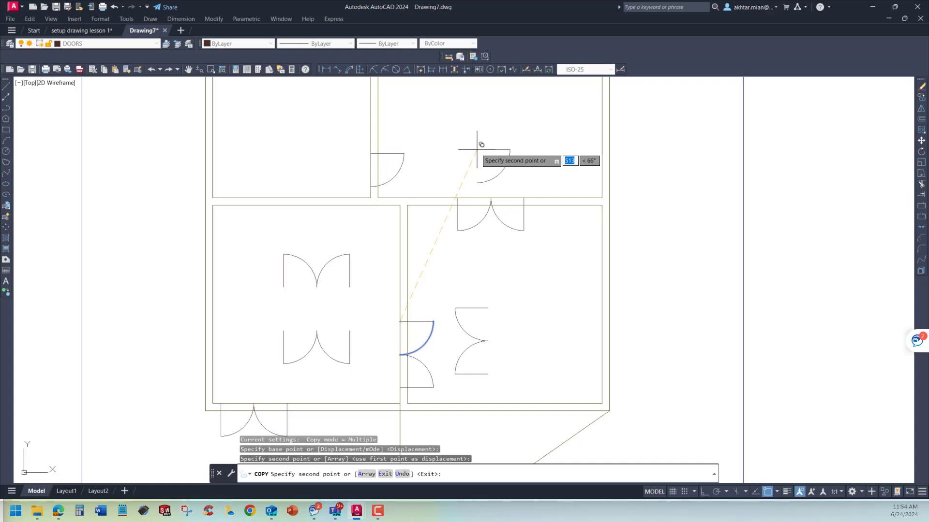
key("Escape")
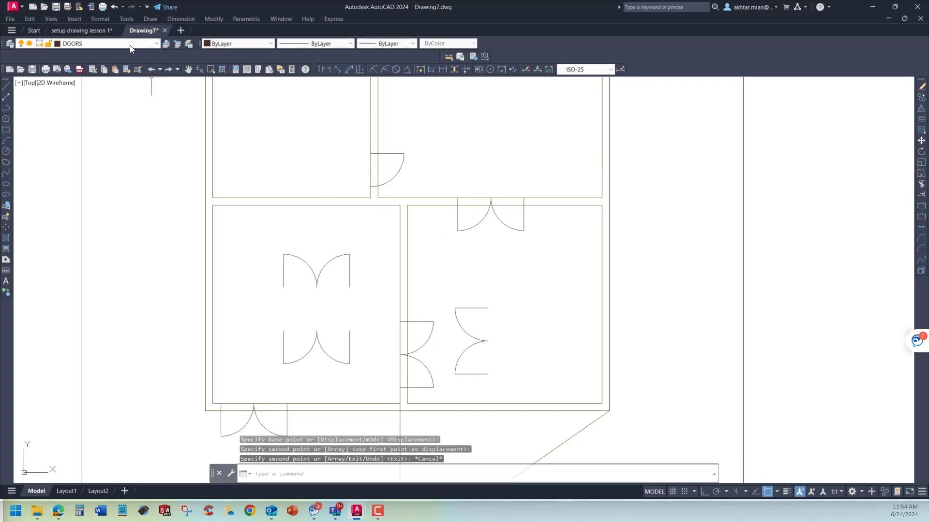
Following the reference drawing, copy the left leaf and arc of the lower-left room's upper double door by its lower end onto that room's top wall line
left_click(81, 30)
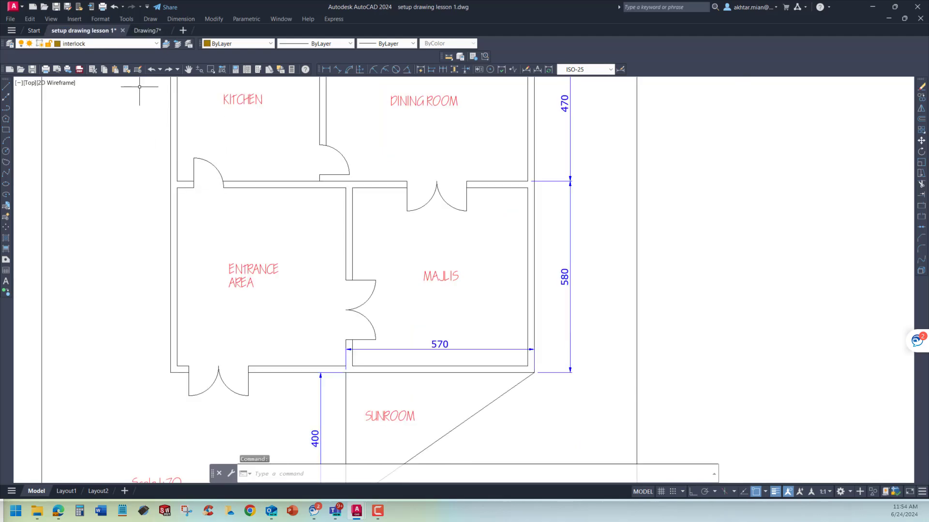
left_click(146, 30)
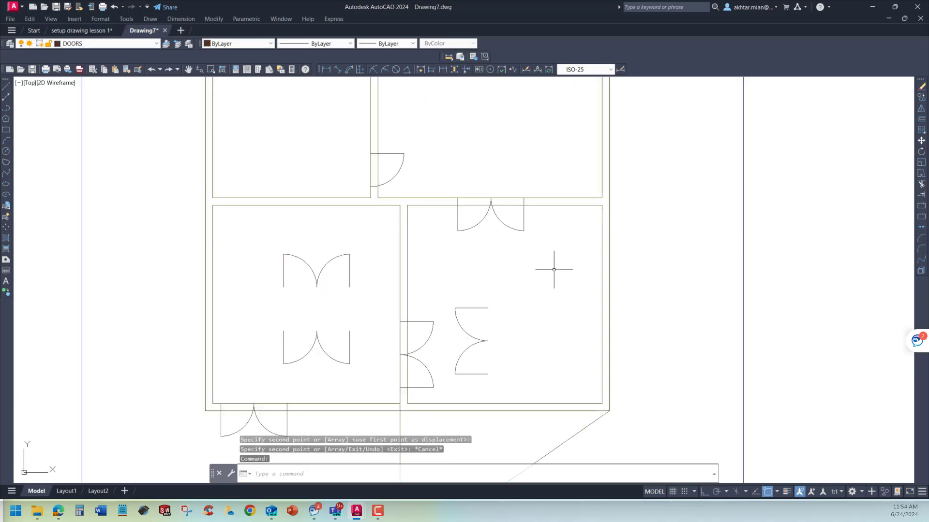
left_click(920, 97)
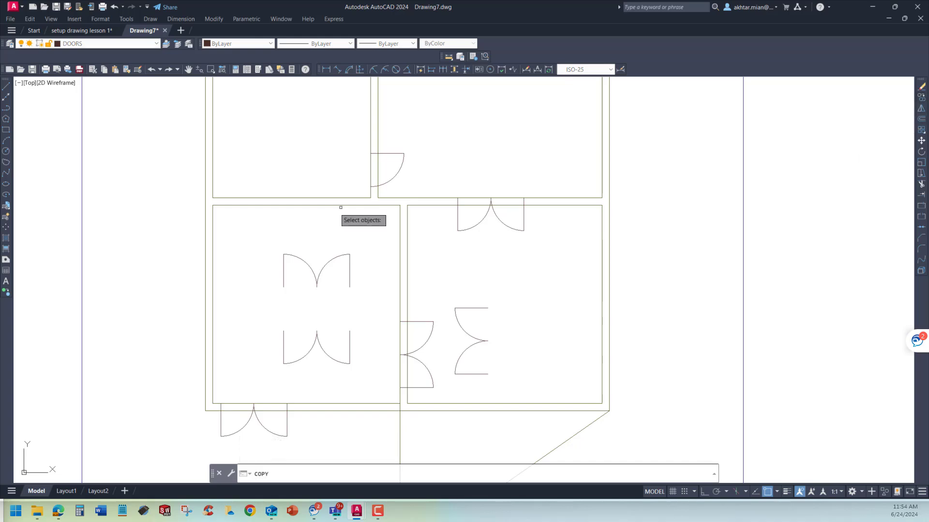
left_click(284, 265)
left_click(294, 257)
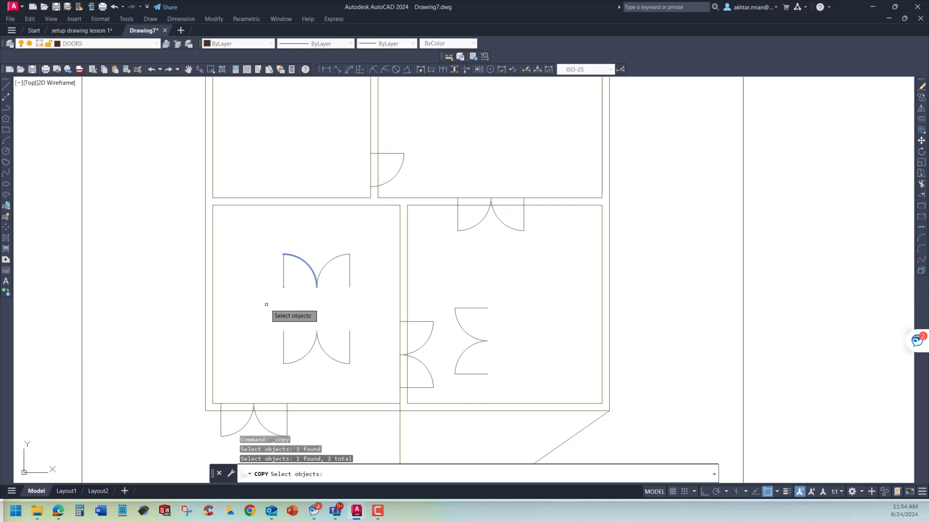
key("Return")
left_click(284, 287)
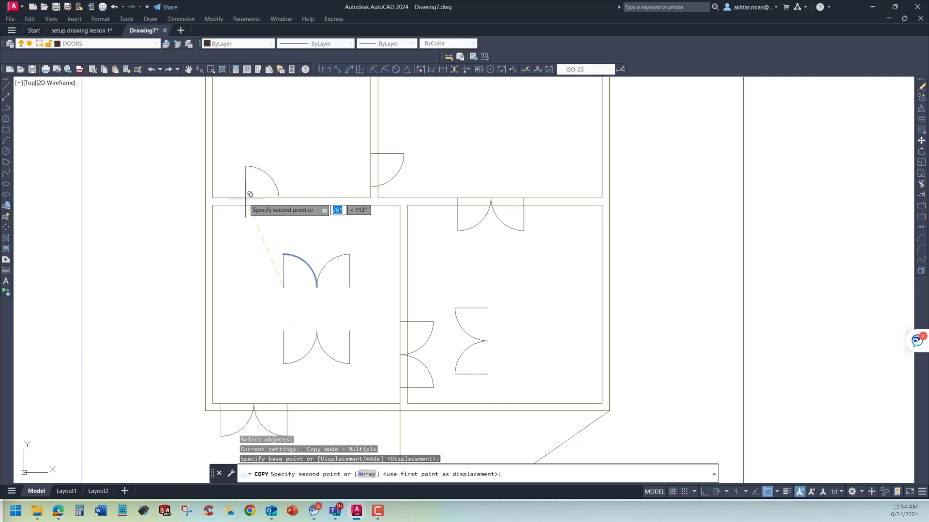
left_click(232, 205)
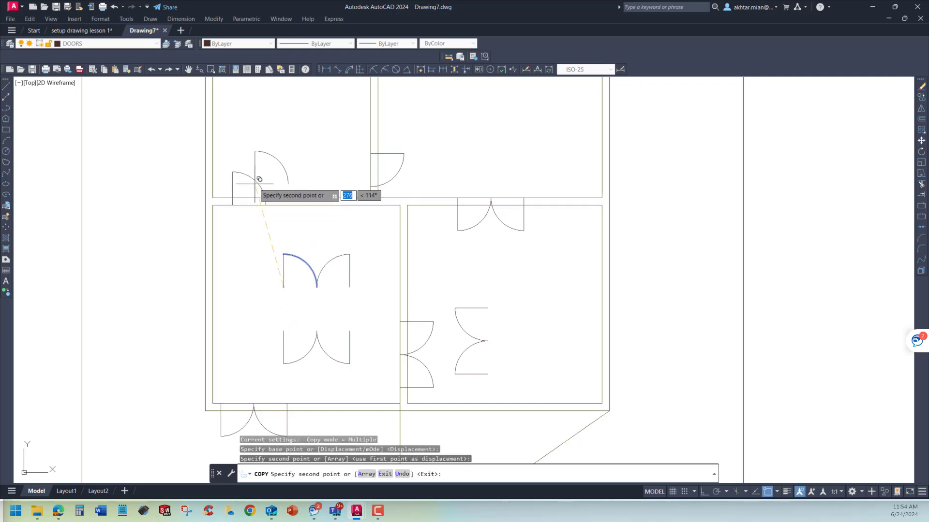
key("Escape")
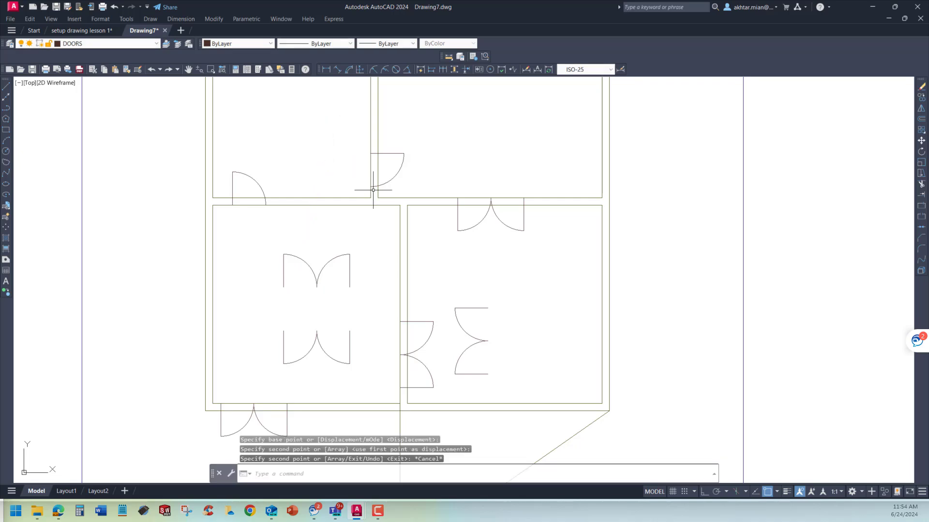
Erase the spare left-opening double door standing loose inside the lower-right room
left_click(445, 282)
left_click(506, 387)
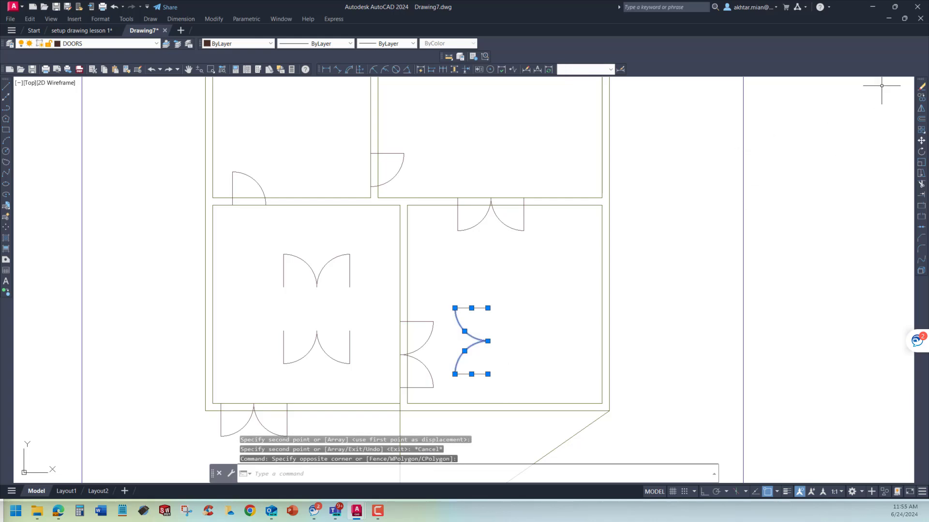
left_click(922, 86)
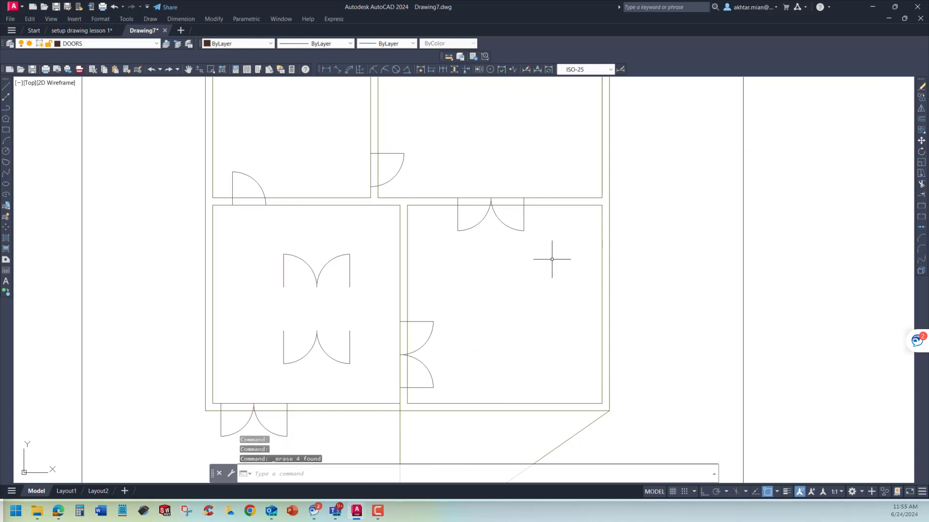
key("Escape")
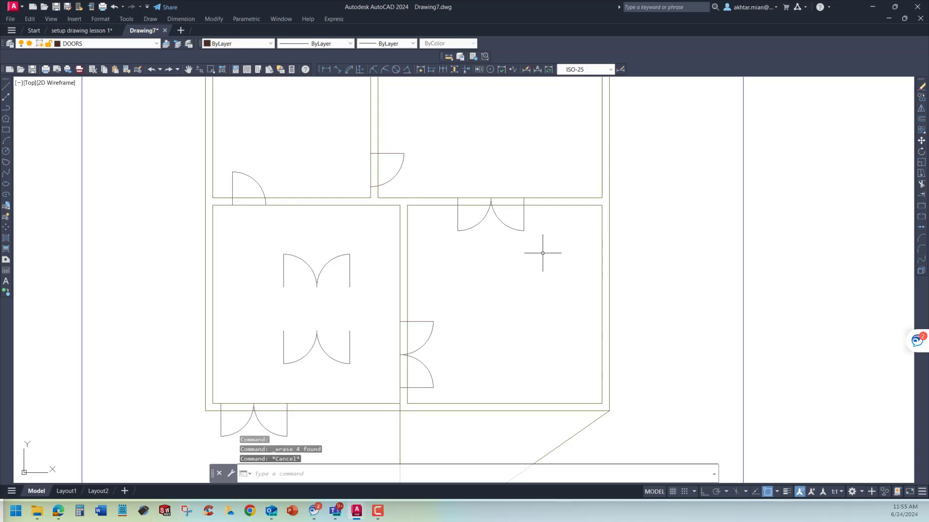
Erase the two spare double doors standing loose inside the lower-left room
scroll(497, 200, "up", 2)
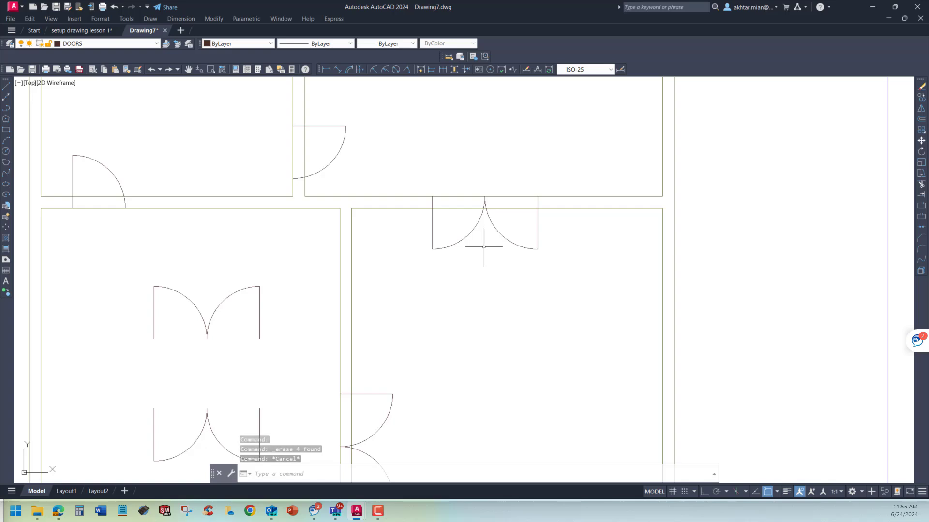
scroll(348, 266, "down", 4)
left_click(332, 255)
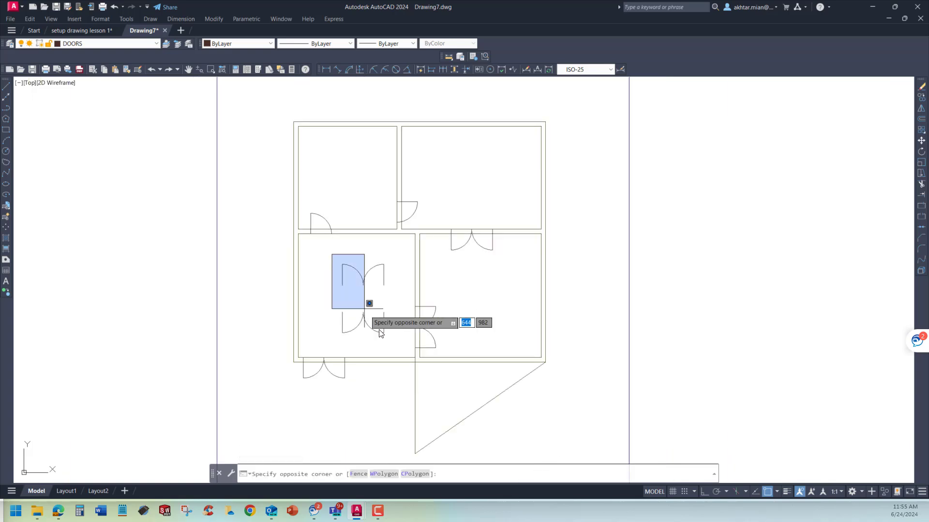
left_click(389, 342)
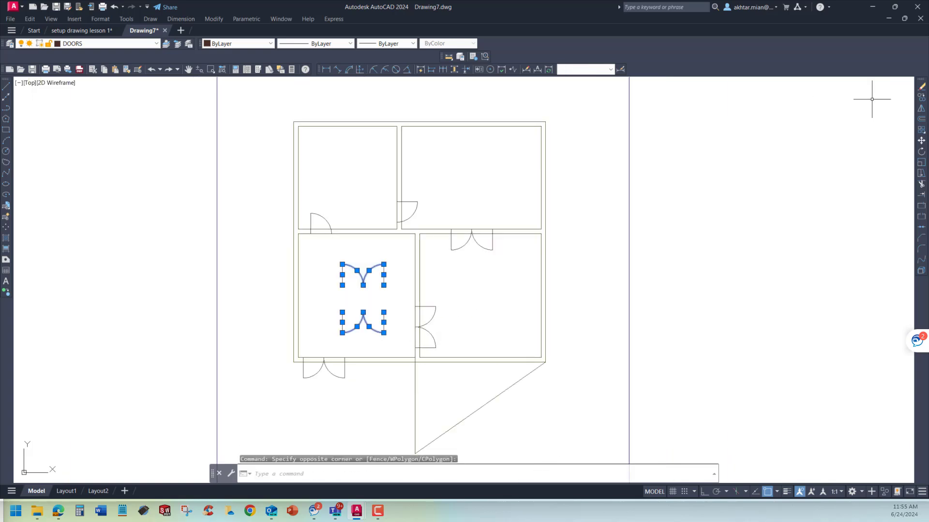
left_click(922, 87)
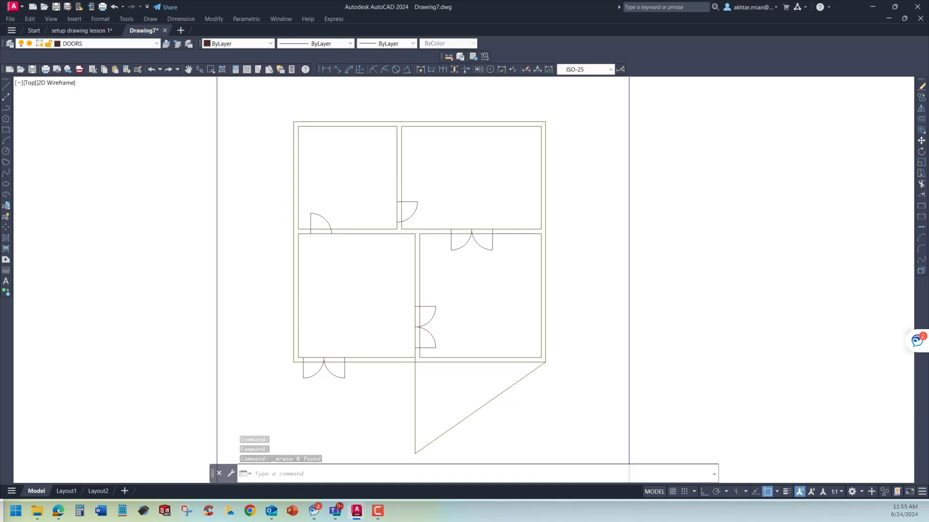
Trim both wall lines across the single-door openings in the upper-left room's bottom wall and in the wall between the upper rooms
scroll(392, 198, "up", 4)
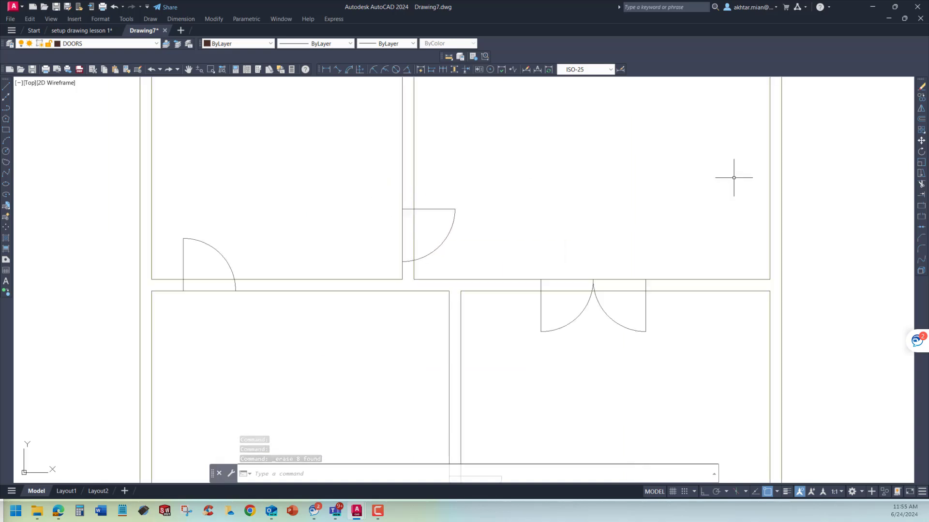
left_click(921, 185)
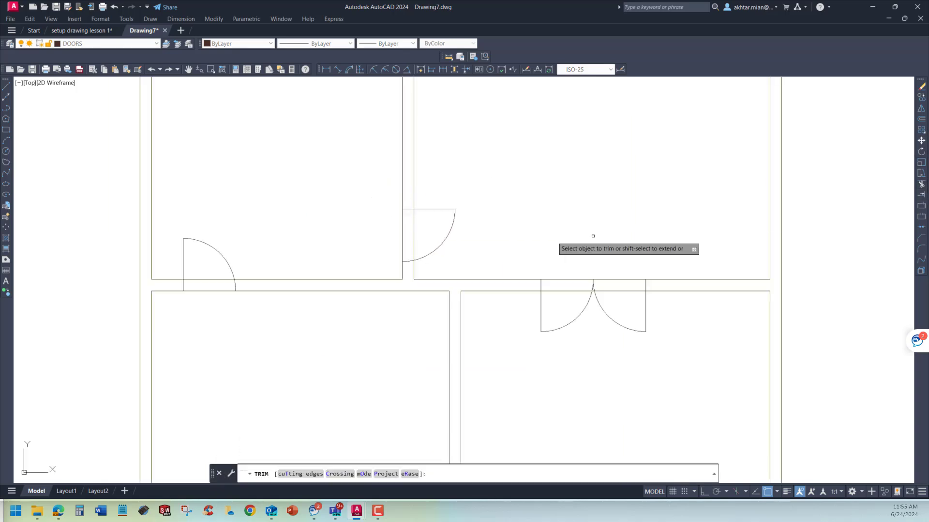
left_click(199, 279)
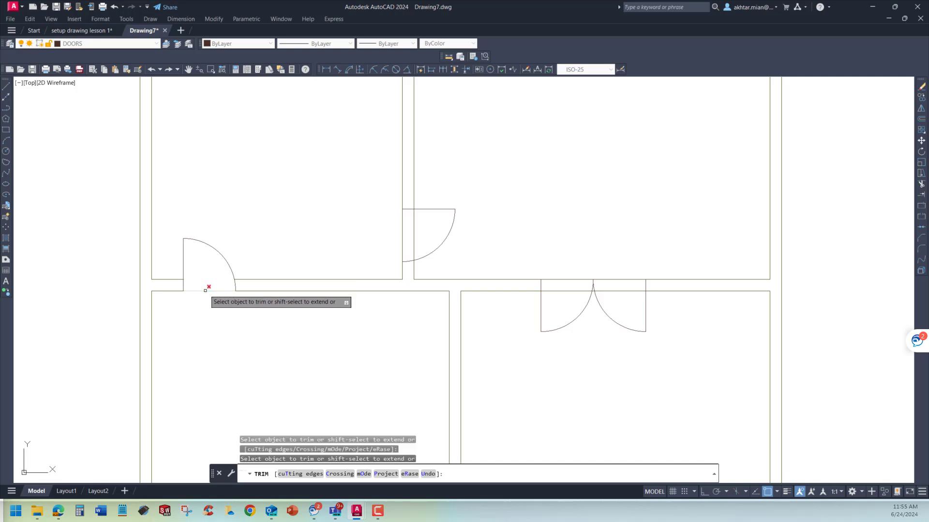
left_click(206, 290)
left_click(384, 238)
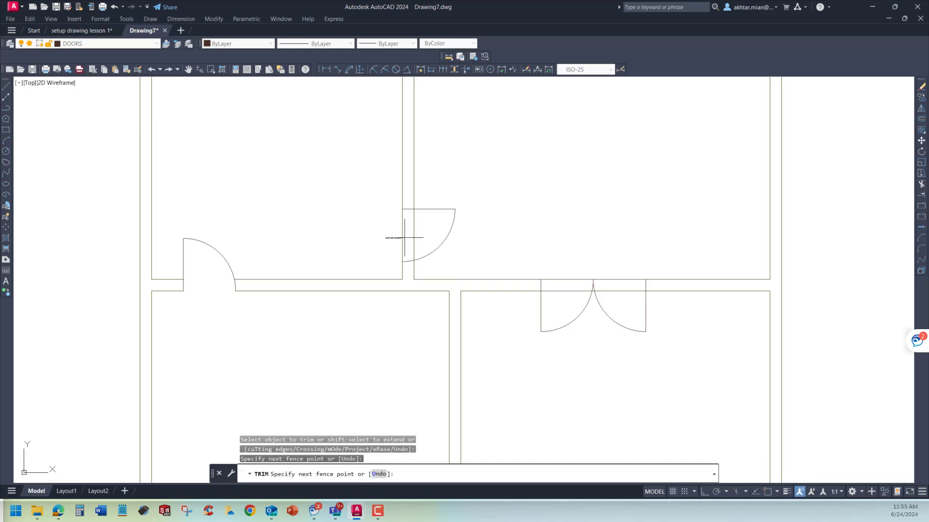
left_click_drag(419, 236, 417, 236)
Trim the wall lines across the double doors in the lower-right room's top wall and in the wall between the lower rooms
left_click_drag(552, 261, 560, 299)
left_click_drag(605, 262, 608, 292)
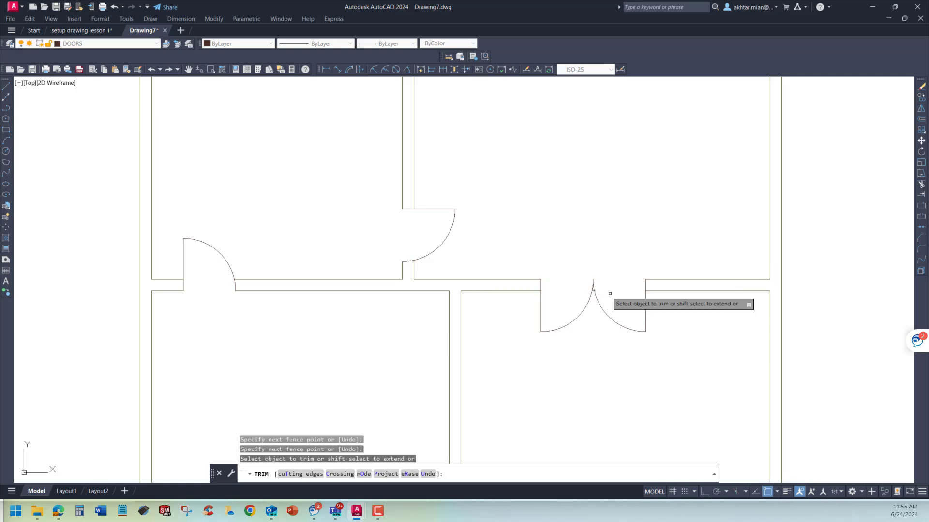
scroll(504, 188, "down", 2)
scroll(503, 188, "down", 2)
mouse_move(458, 312)
left_mouse_down()
mouse_move(490, 311)
mouse_move(479, 297)
mouse_move(461, 309)
left_mouse_up()
scroll(481, 319, "down", 4)
scroll(481, 321, "up", 8)
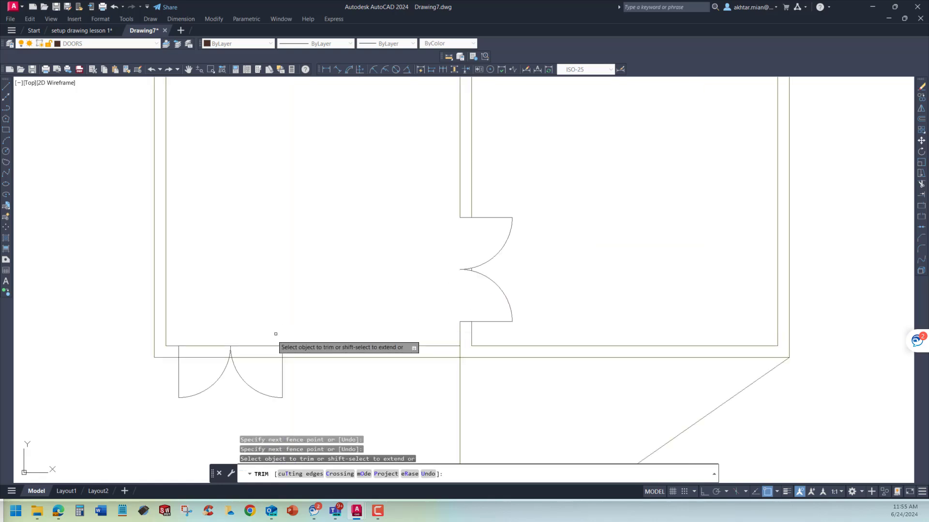
Trim the wall lines across the double door in the lower-left room's bottom wall, including the short remnant between its arcs
scroll(217, 374, "up", 4)
left_click_drag(170, 271, 185, 339)
left_click_drag(342, 280, 321, 338)
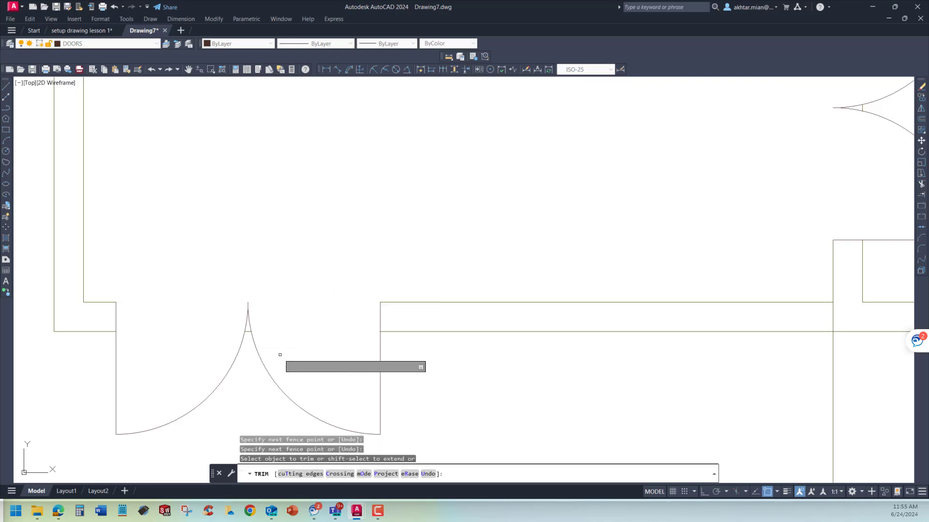
scroll(250, 352, "up", 4)
scroll(249, 352, "up", 2)
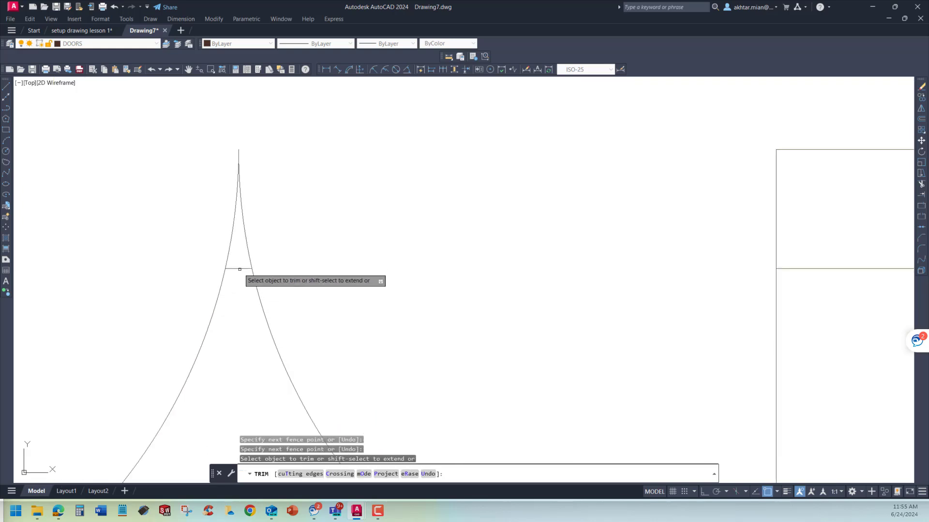
left_click(258, 267)
Trim the wall-line remnants between the arcs of the lower-right room's left and top double doors, and finish trimming
scroll(264, 290, "down", 5)
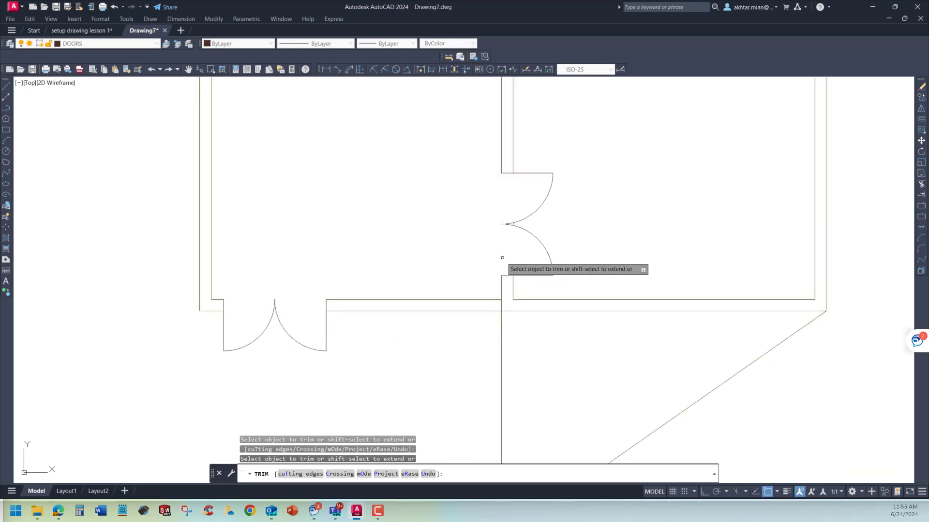
scroll(514, 224, "up", 4)
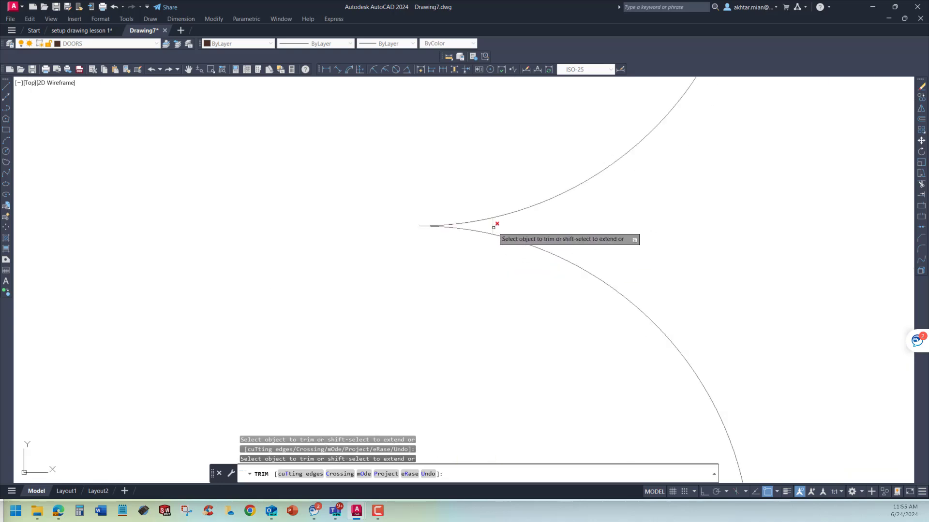
scroll(502, 233, "down", 5)
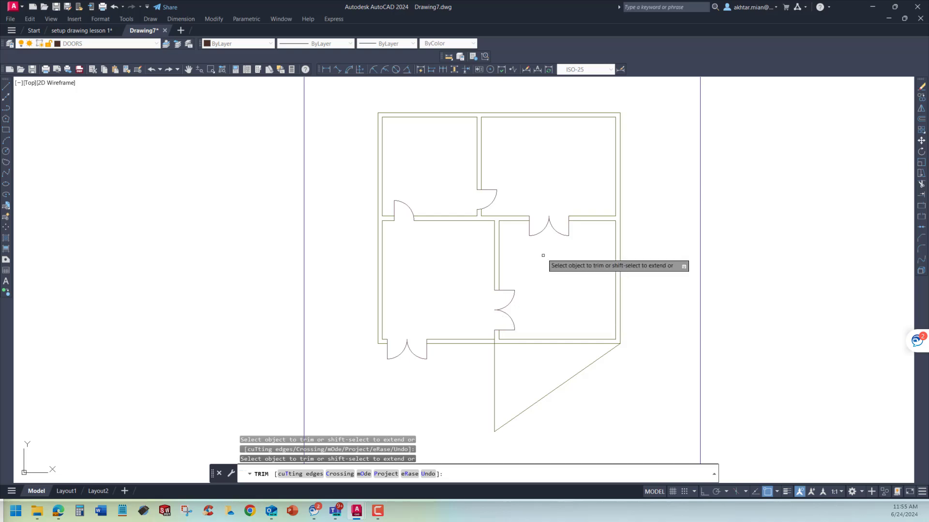
scroll(555, 220, "up", 5)
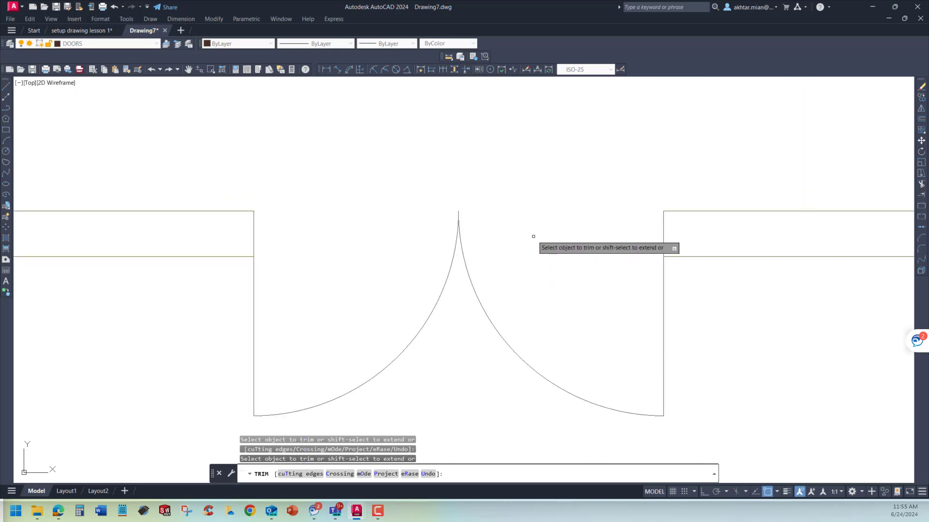
key("Return")
scroll(528, 251, "down", 5)
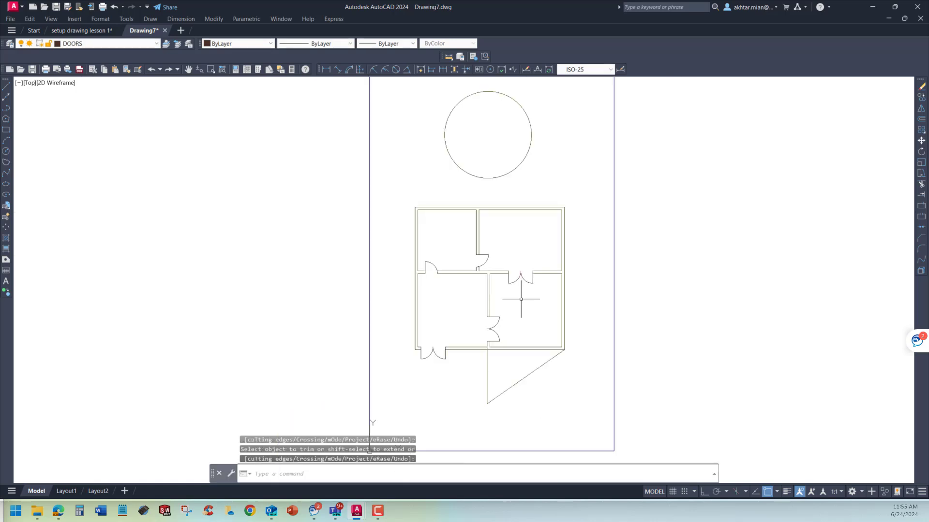
Check what the WALLS and BORDER layers contain by turning each off and back on in the layer properties
scroll(515, 324, "up", 2)
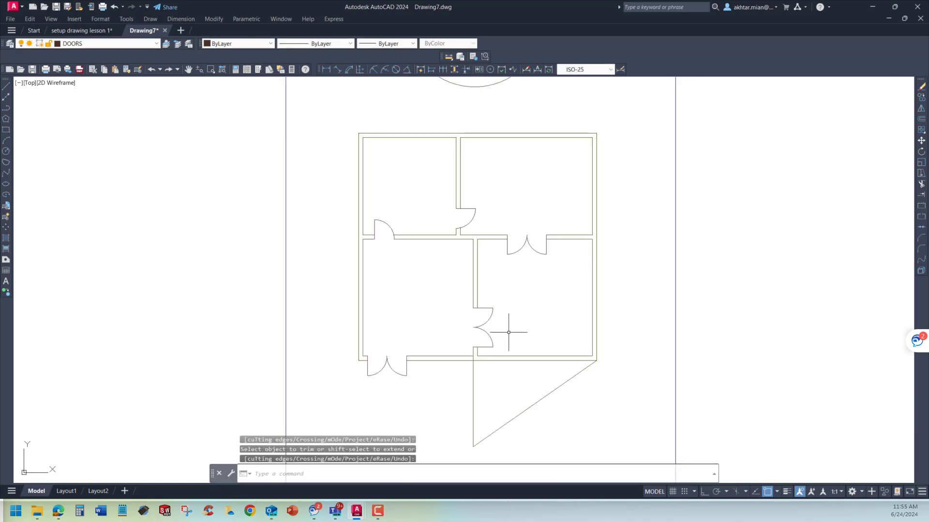
left_click(10, 44)
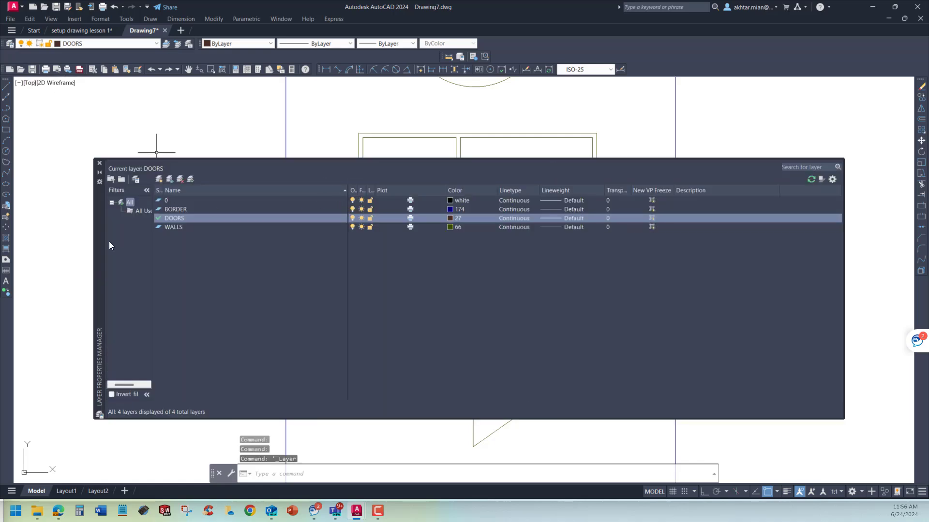
left_click_drag(100, 249, 149, 351)
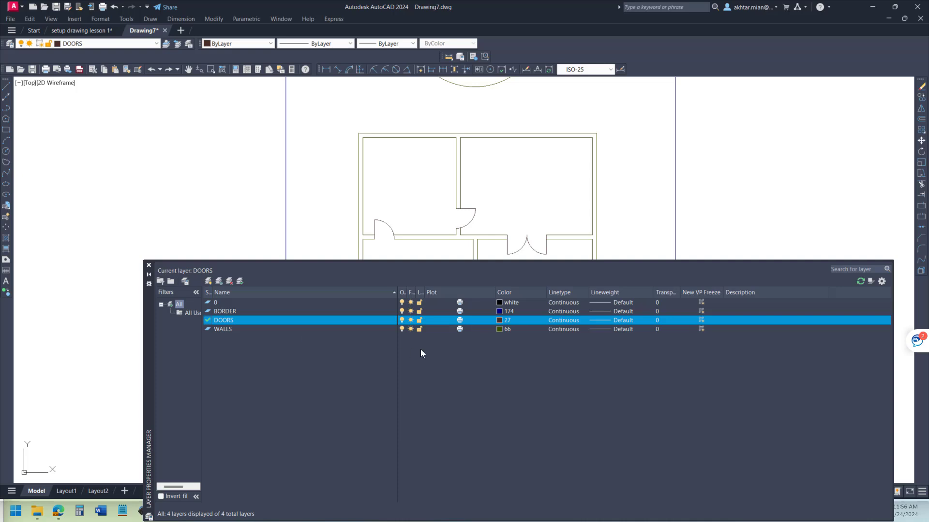
left_click(402, 329)
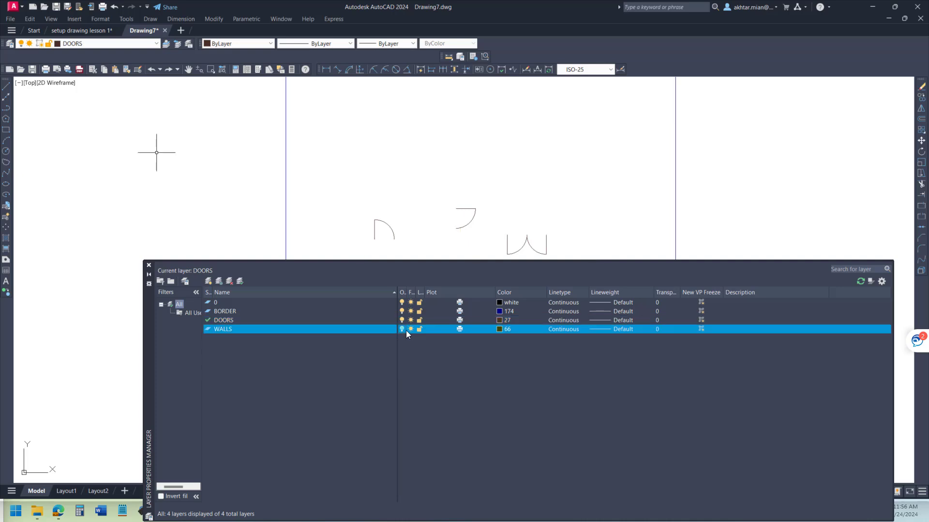
left_click(402, 329)
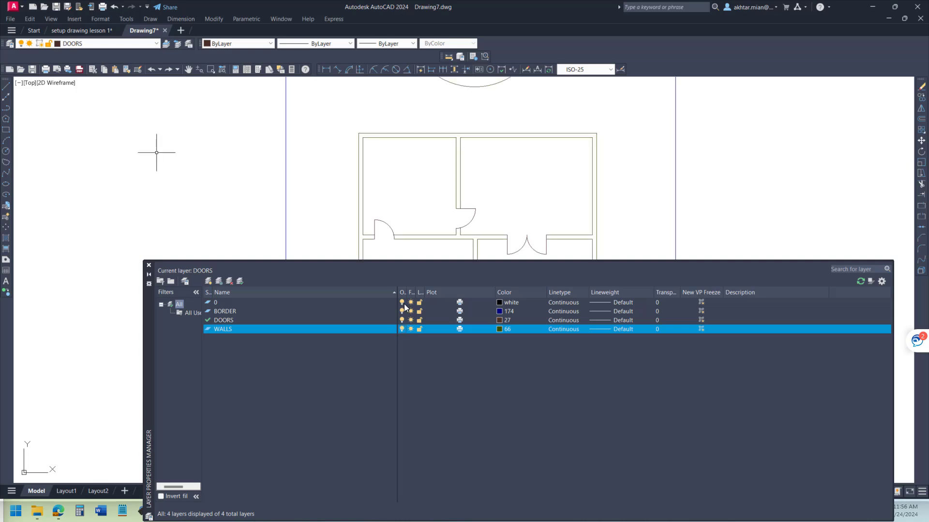
left_click(401, 311)
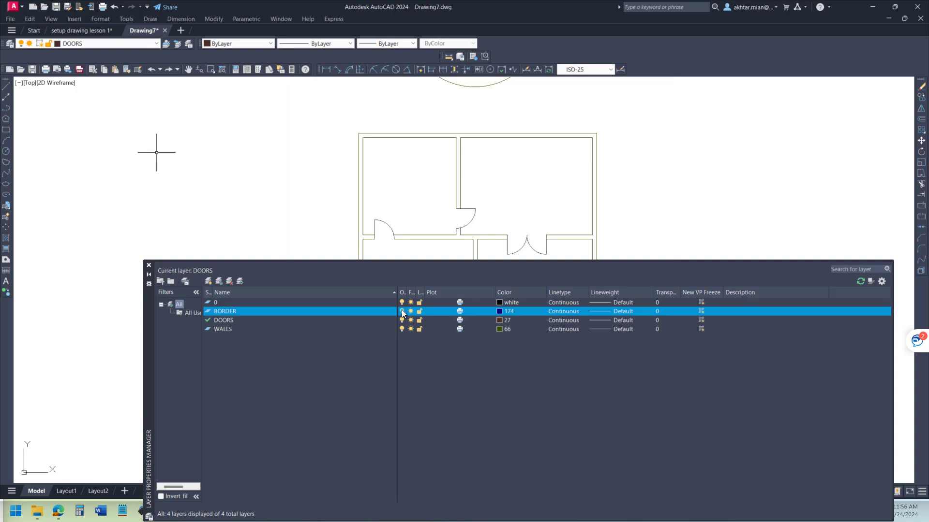
left_click(401, 311)
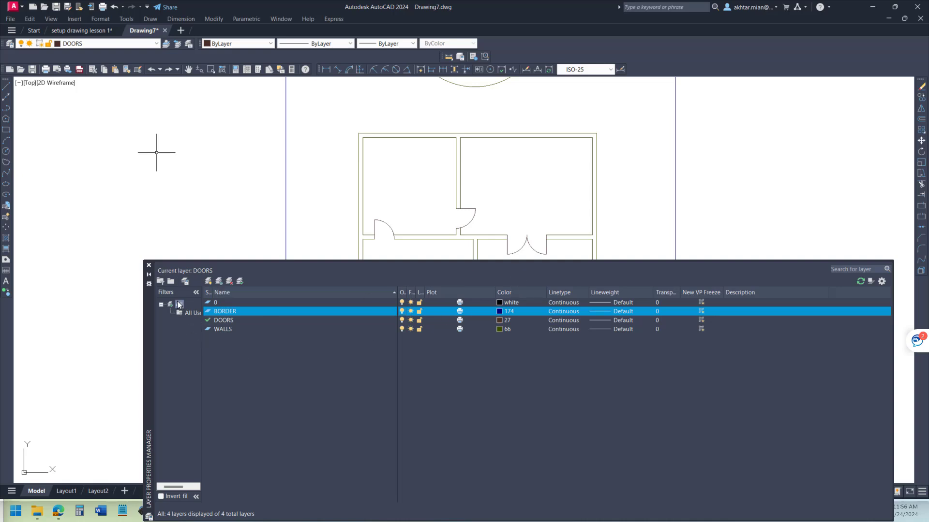
left_click_drag(146, 323, 156, 273)
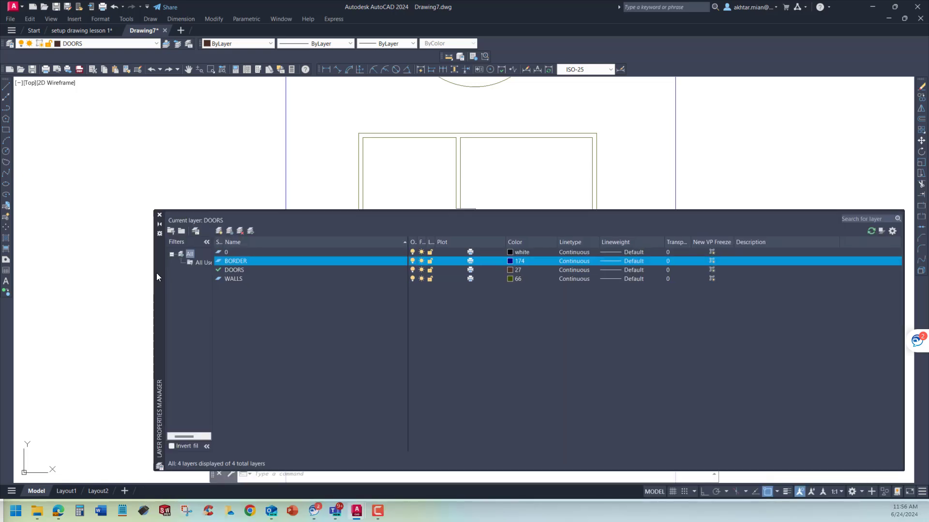
left_click(160, 216)
In the reference drawing setup drawing lesson 1, list the properties of the DINING ROOM text, and return to Drawing7
left_click(90, 28)
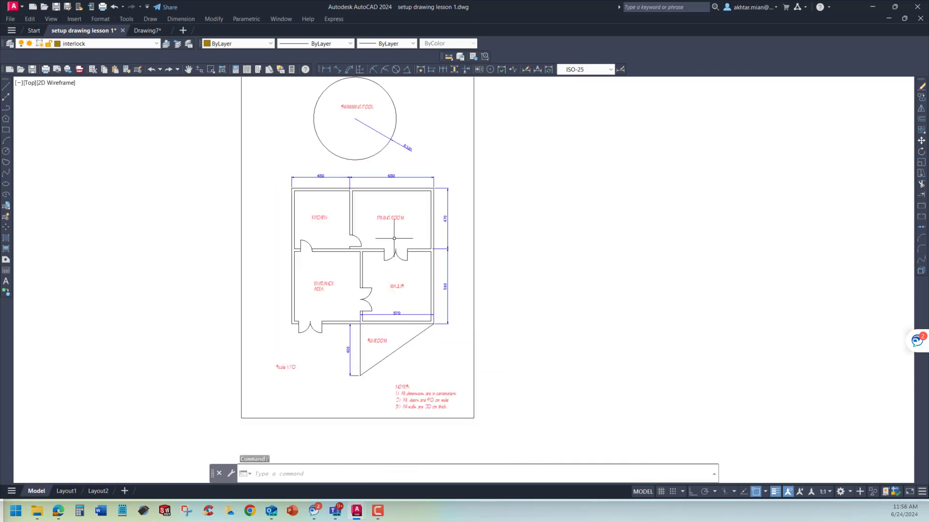
scroll(389, 211, "up", 4)
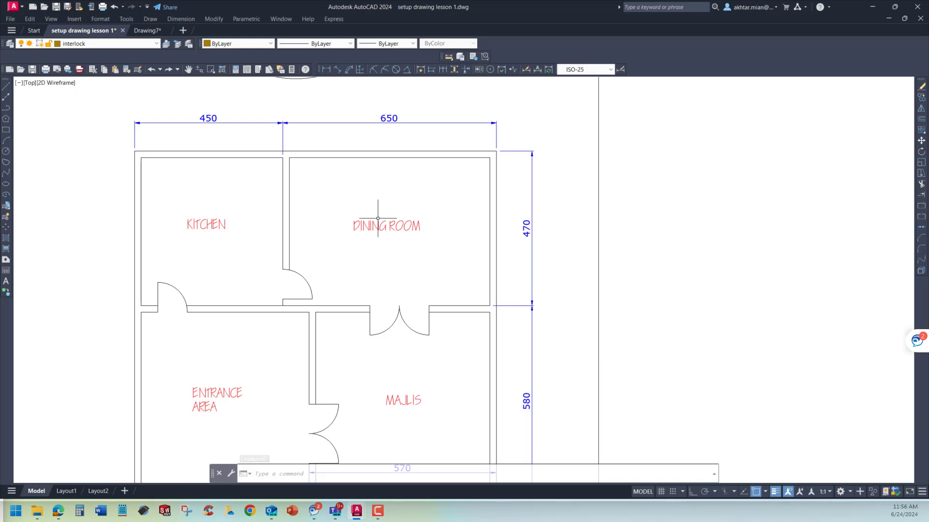
scroll(353, 218, "down", 4)
scroll(350, 224, "up", 4)
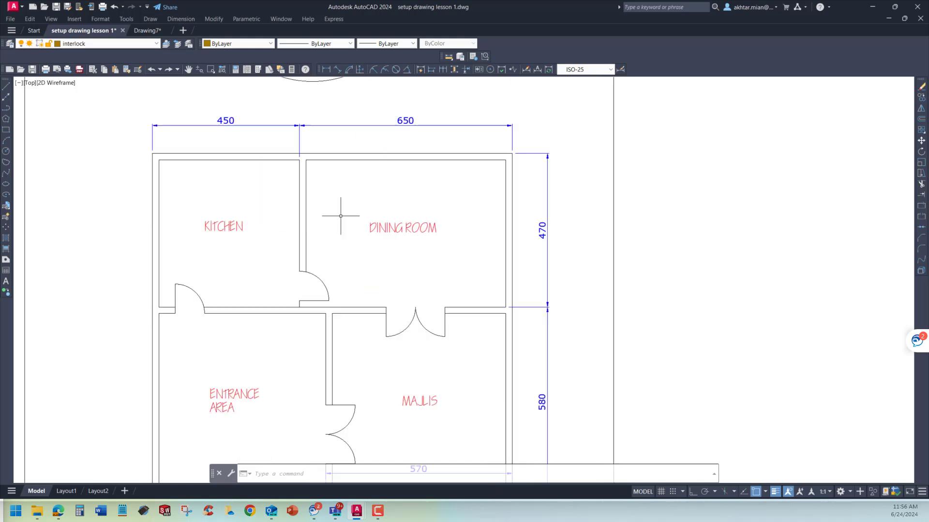
scroll(349, 224, "down", 2)
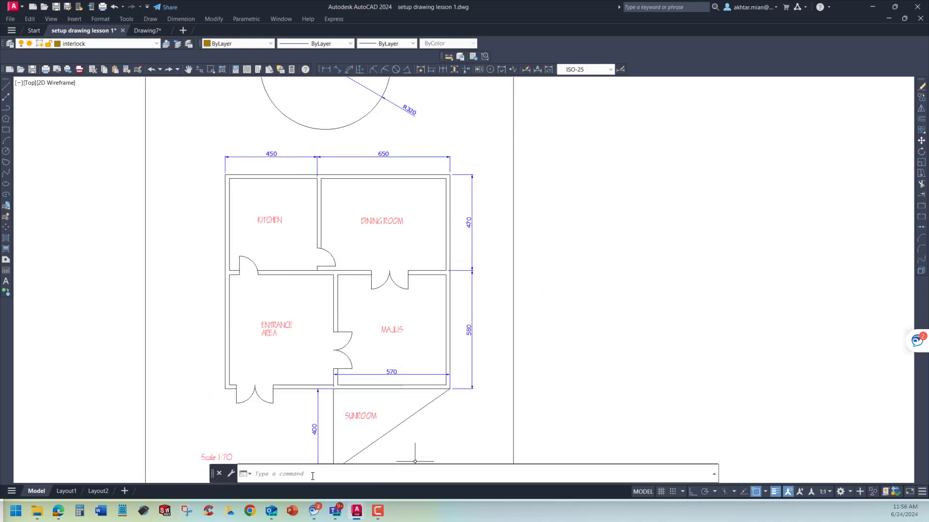
left_click(313, 476)
type("LIST")
key("Return")
left_click(381, 219)
key("Return")
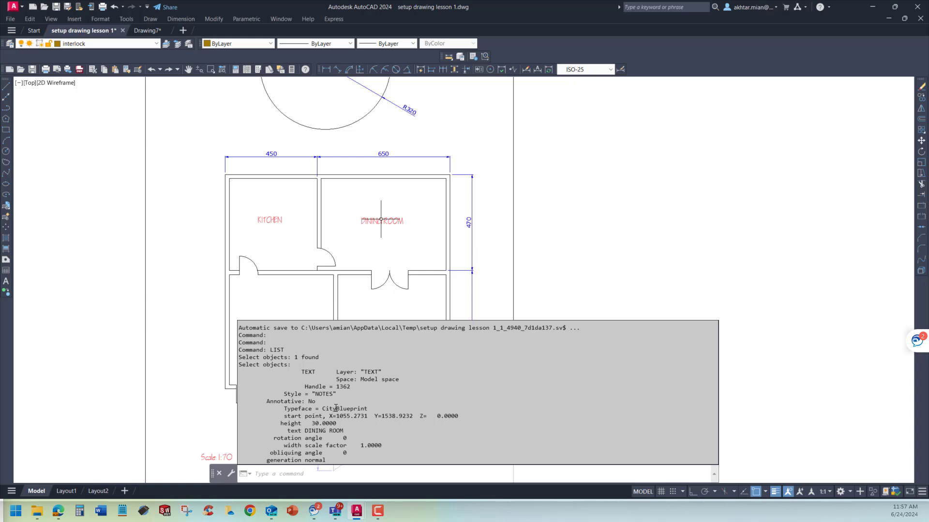
key("Escape")
key("Escape")
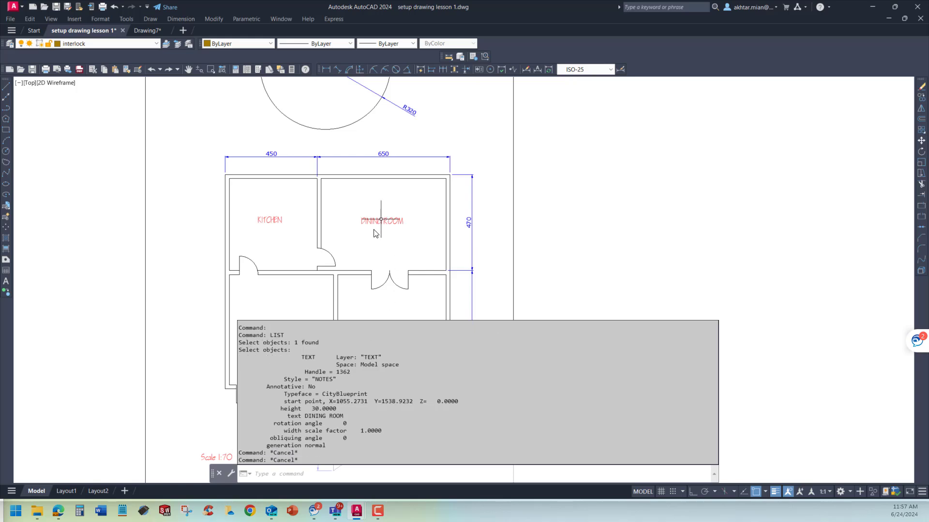
left_click(149, 30)
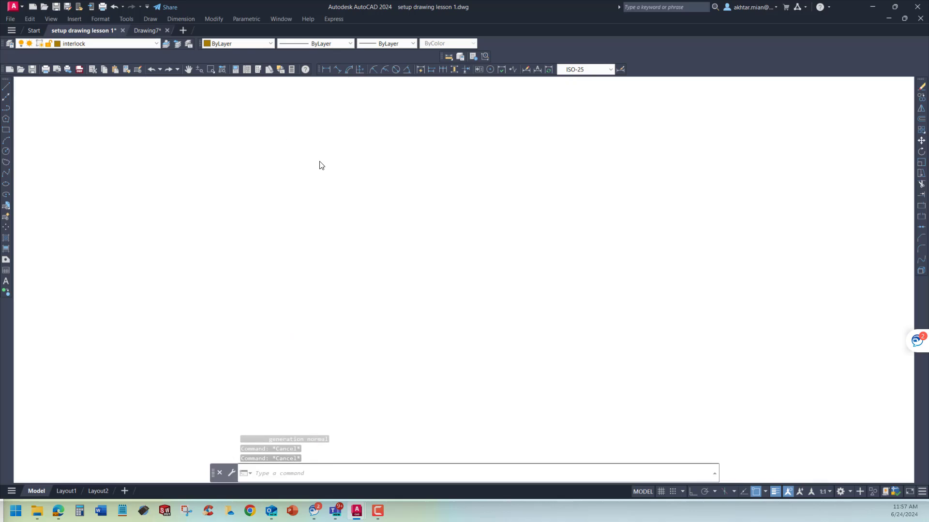
Create a layer named TEXT with the colour white in Drawing7 and make it the current layer
left_click(10, 44)
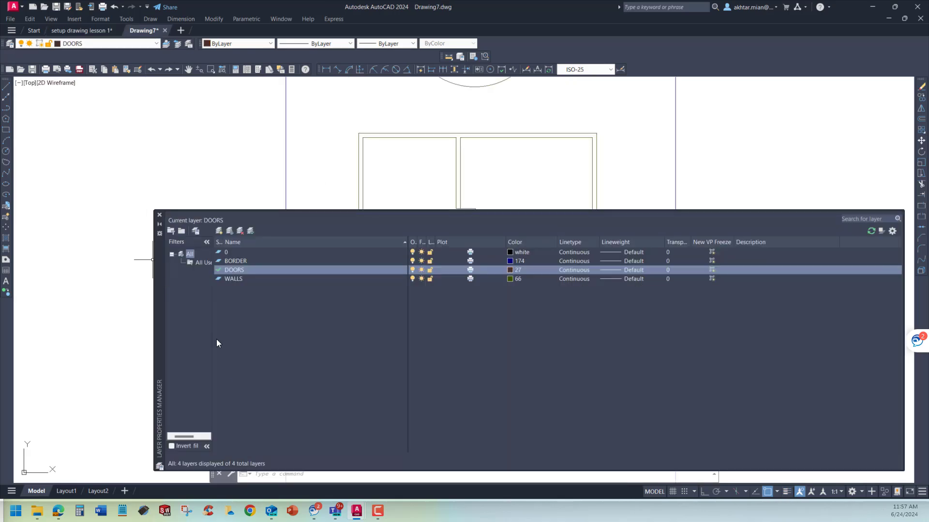
left_click(219, 230)
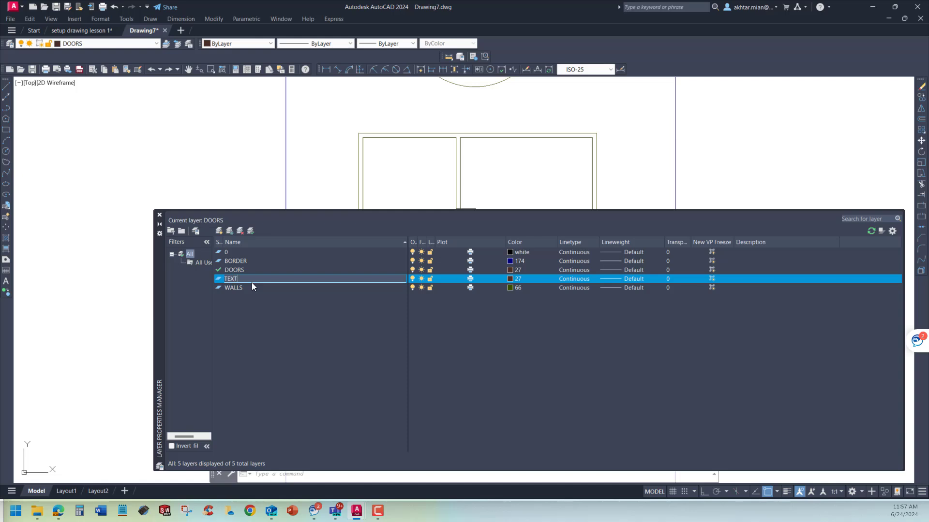
left_click(515, 280)
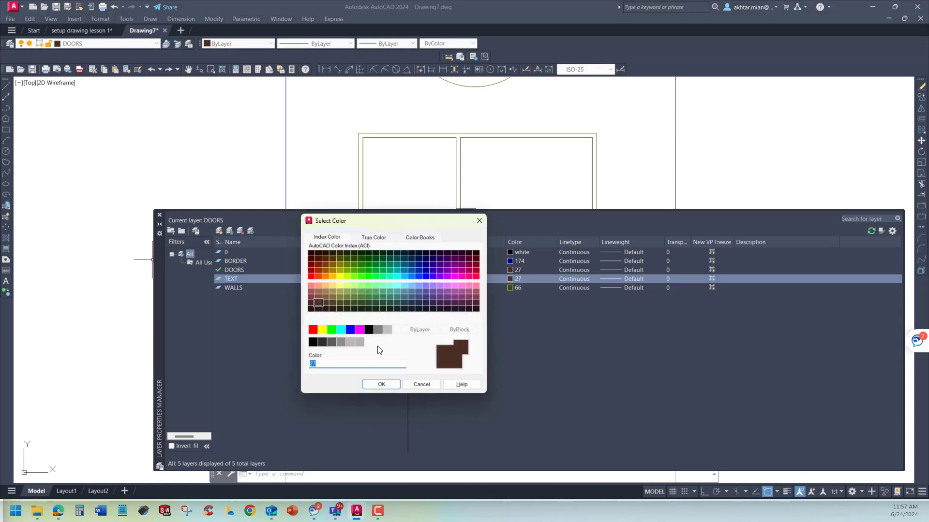
left_click(369, 329)
left_click(381, 384)
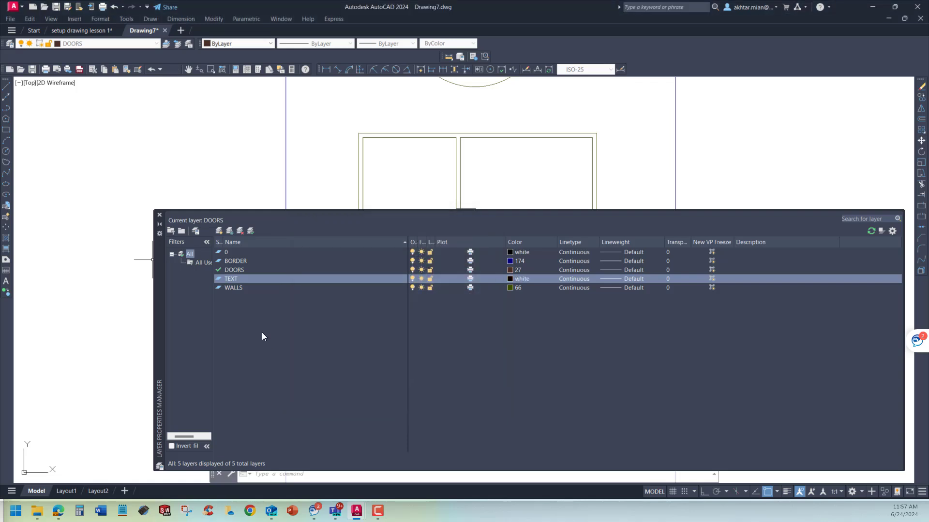
double_click(219, 279)
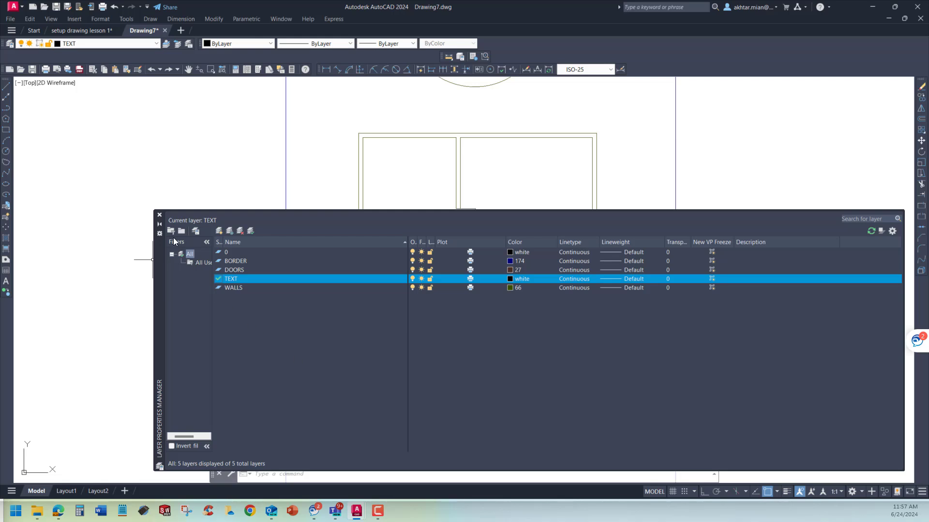
left_click(160, 215)
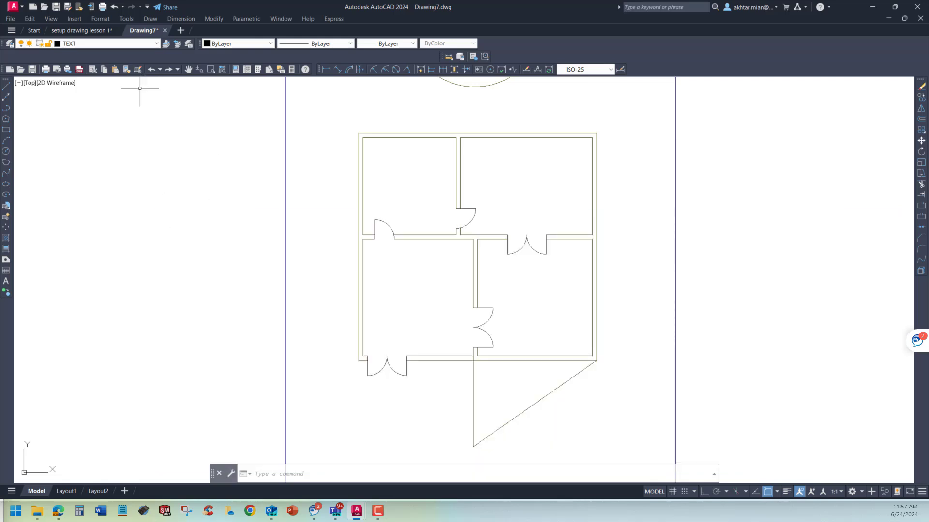
Create a new text style named LABELS
left_click(110, 20)
left_click(128, 113)
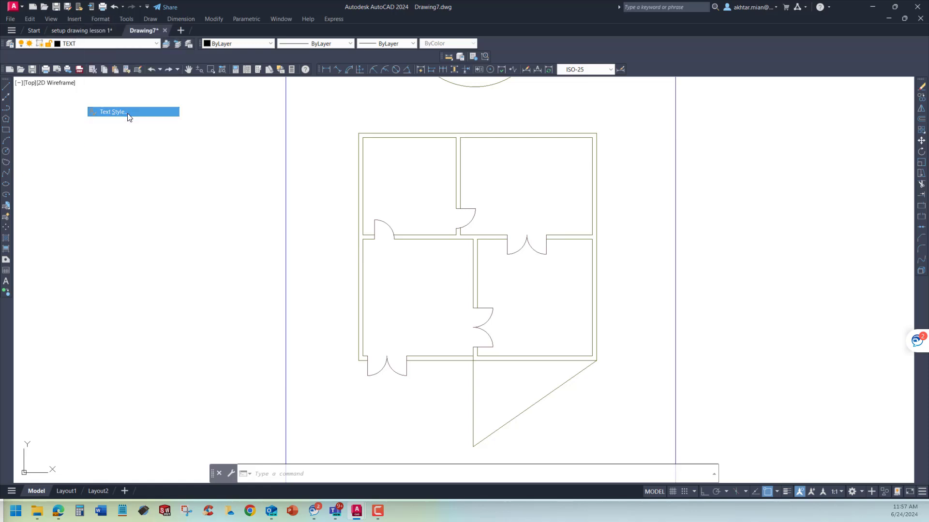
left_click(612, 213)
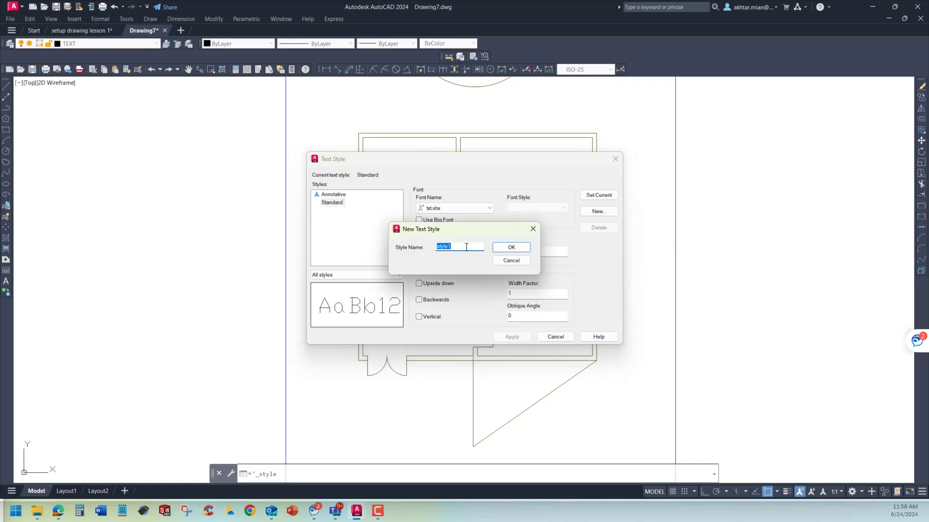
type("NOT")
key("BackSpace")
key("BackSpace")
key("BackSpace")
left_click(514, 248)
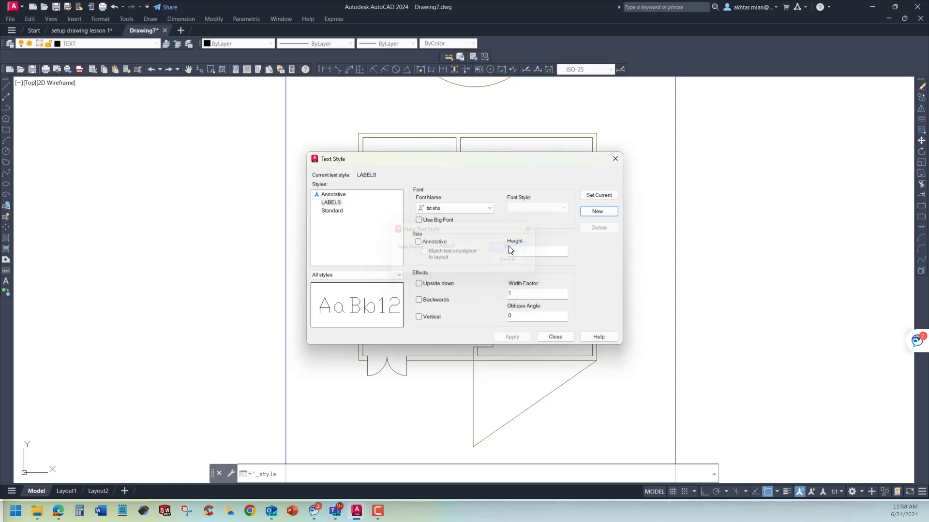
Set the font of the LABELS text style to CityBlueprint
left_click(483, 211)
scroll(476, 369, "up", 2)
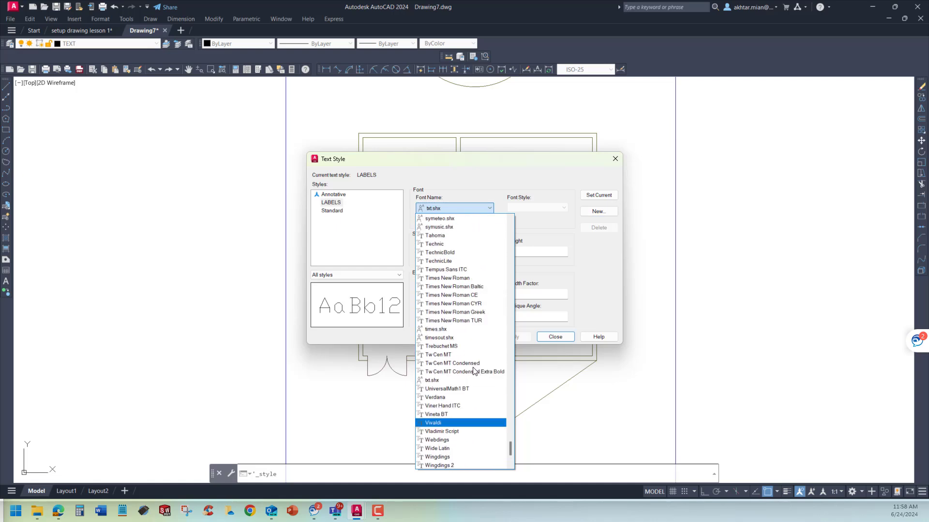
scroll(472, 353, "up", 5)
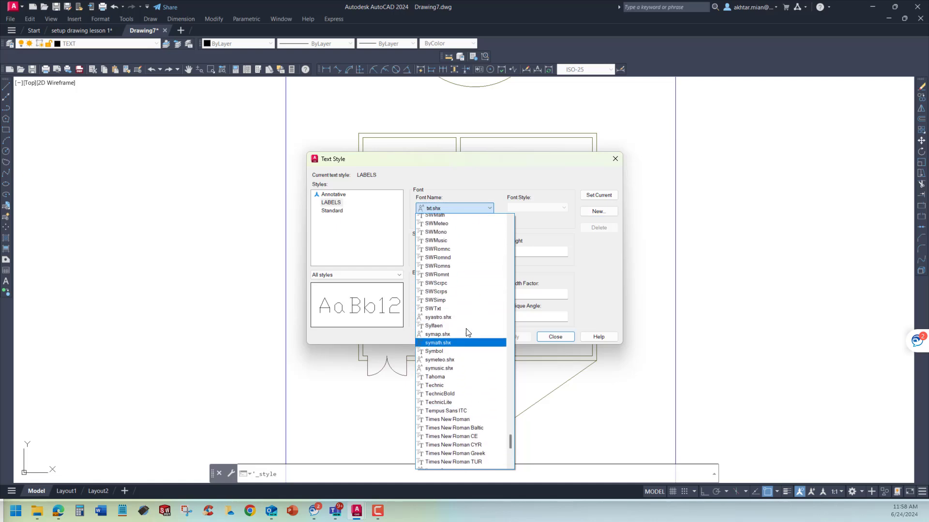
scroll(468, 333, "up", 15)
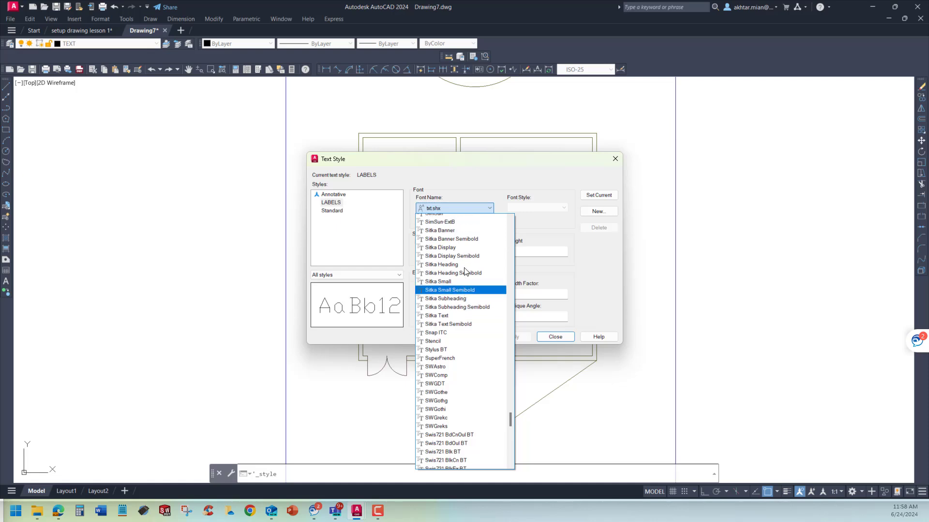
scroll(465, 271, "up", 8)
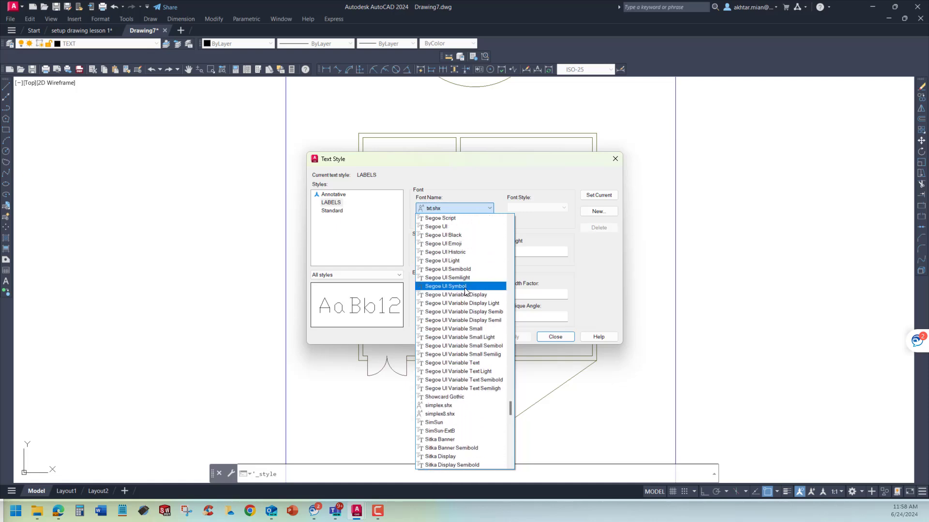
scroll(465, 289, "up", 4)
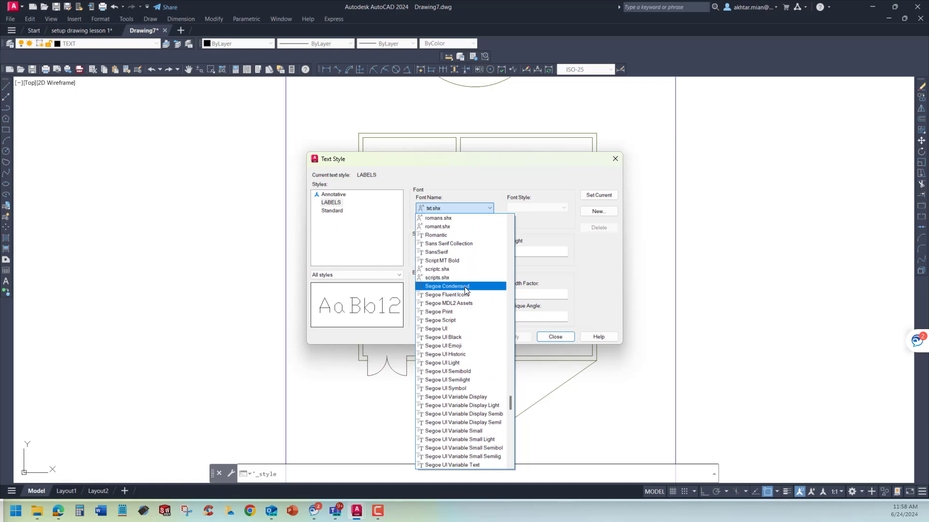
scroll(466, 287, "up", 20)
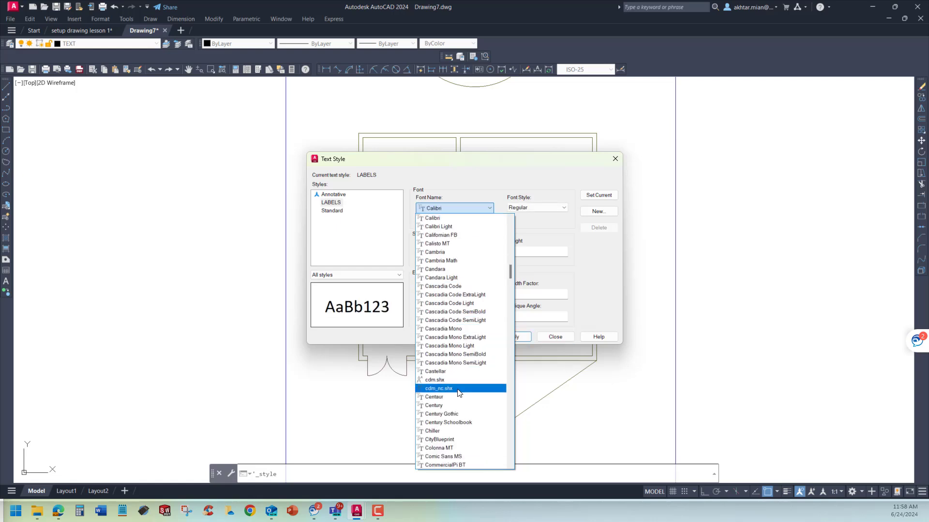
scroll(458, 393, "down", 1)
left_click(454, 414)
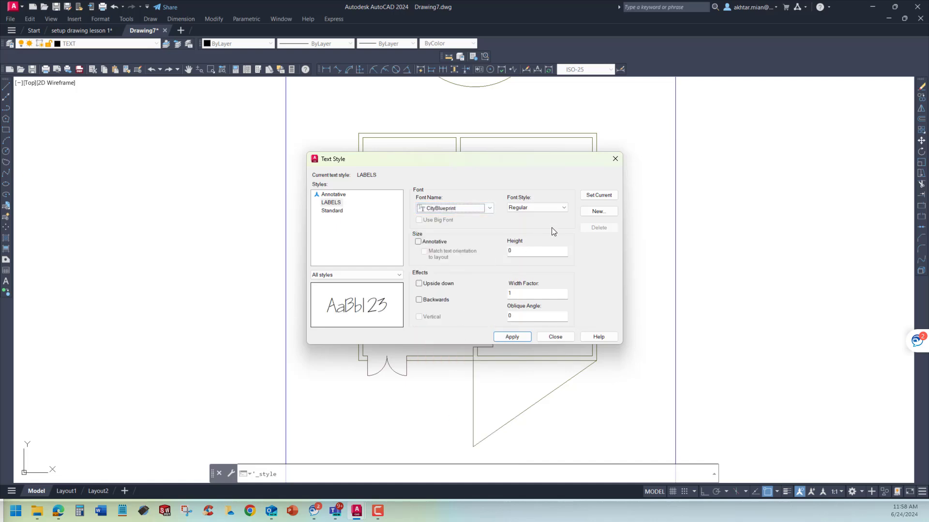
Set the LABELS text height to 30, apply it, make the style current and finish the text style setup
left_click(531, 252)
key("BackSpace")
type("30")
left_click(515, 337)
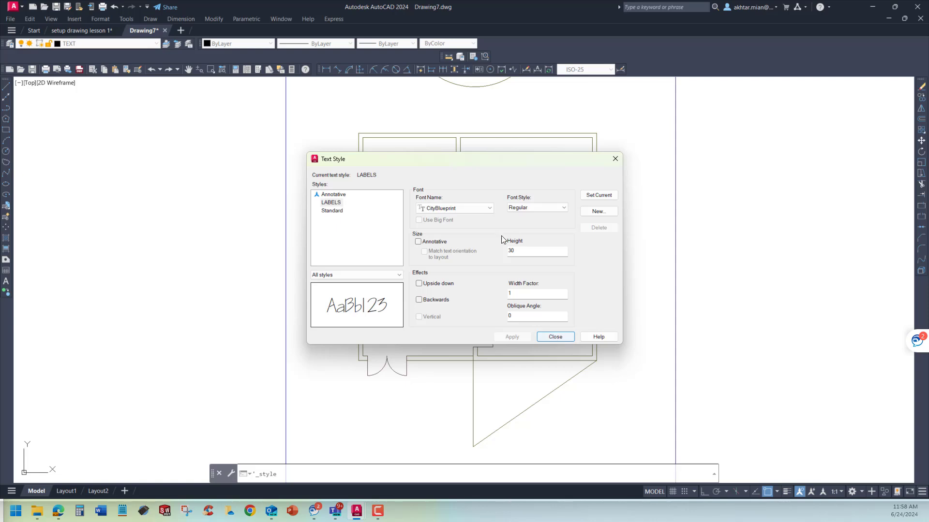
left_click(329, 203)
left_click(598, 196)
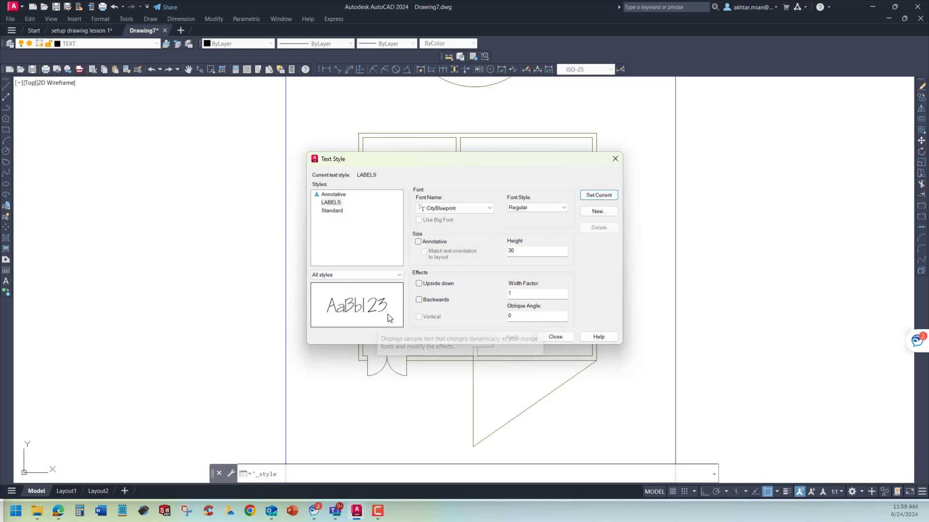
left_click(554, 339)
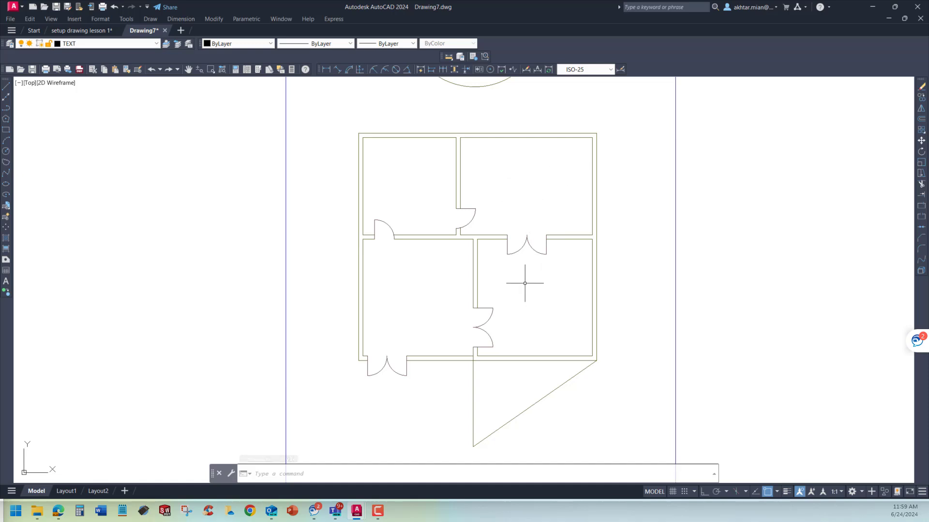
Add the single-line text SWIMMING POOL inside the circle above the floor plan, with a rotation angle of 0
scroll(527, 280, "up", 2)
scroll(534, 305, "down", 5)
scroll(521, 234, "up", 4)
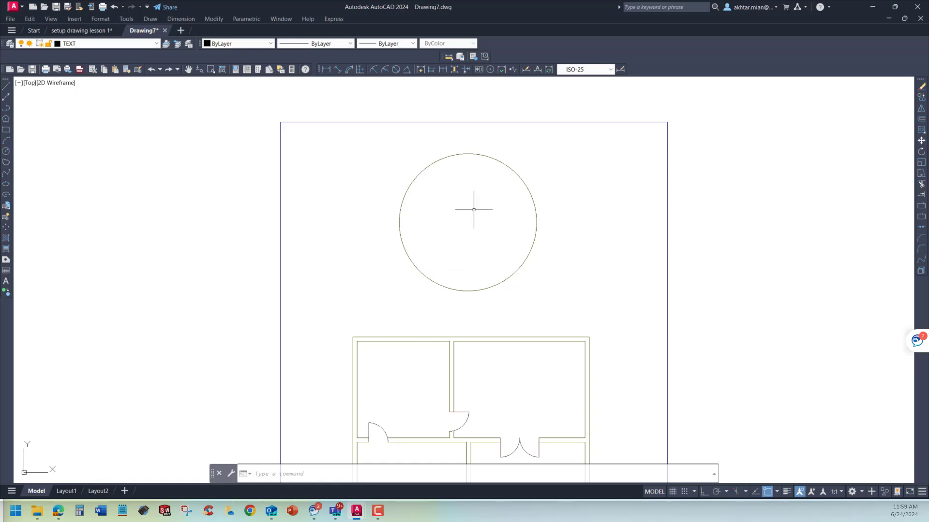
scroll(528, 323, "down", 4)
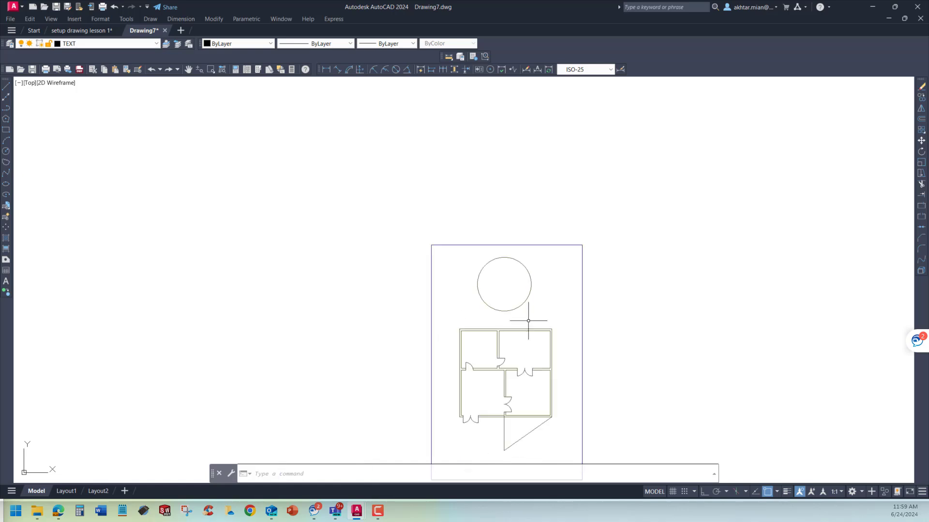
scroll(522, 270, "up", 6)
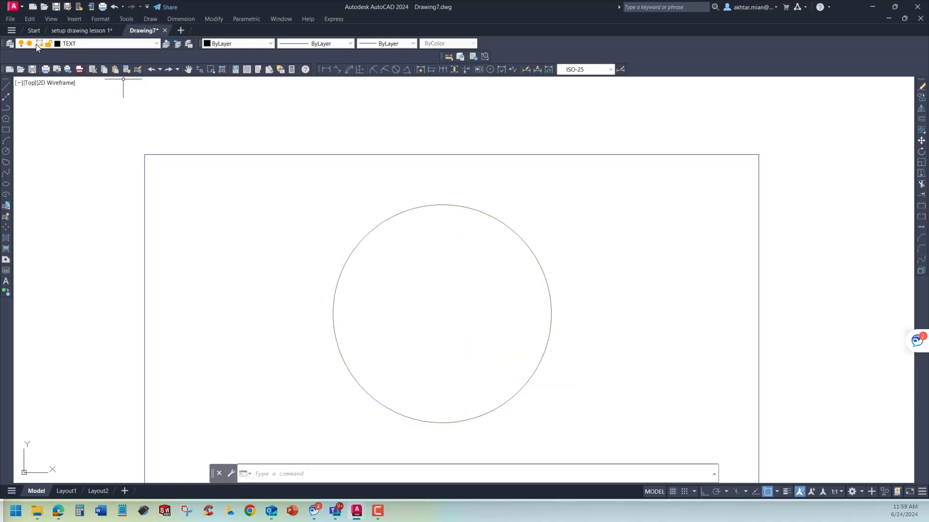
left_click(308, 476)
type("TEXT")
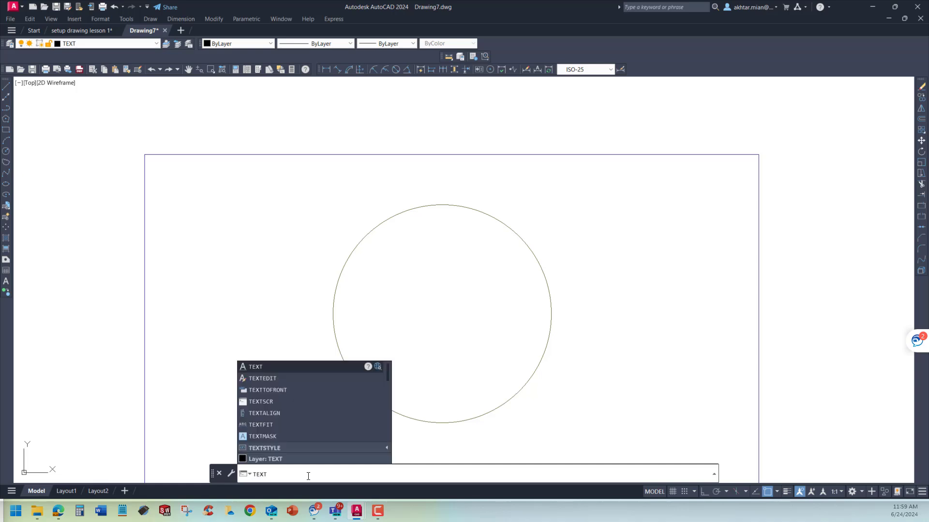
key("Return")
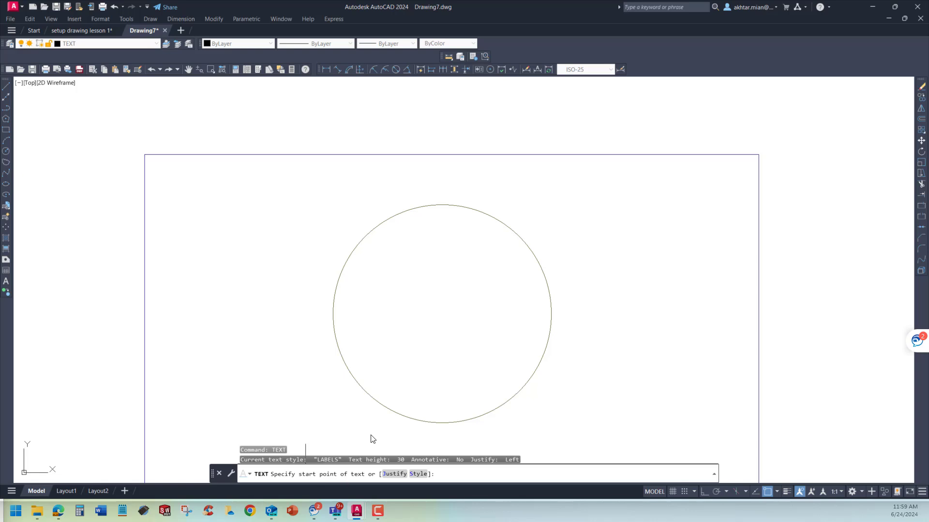
left_click(373, 312)
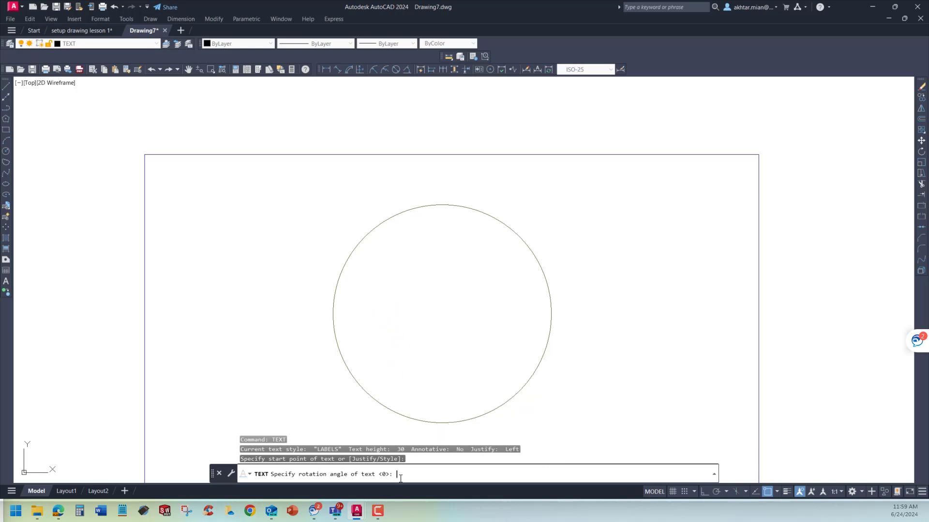
key("Return")
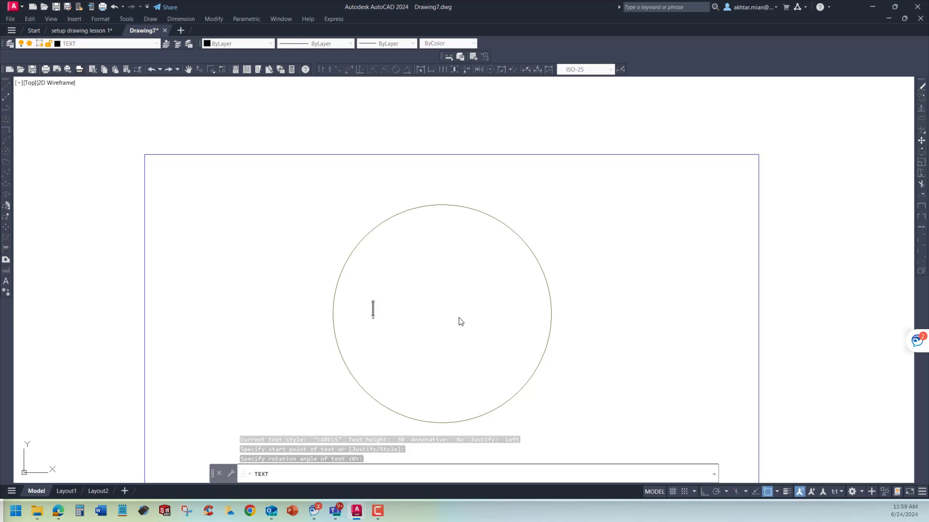
type("SWIM")
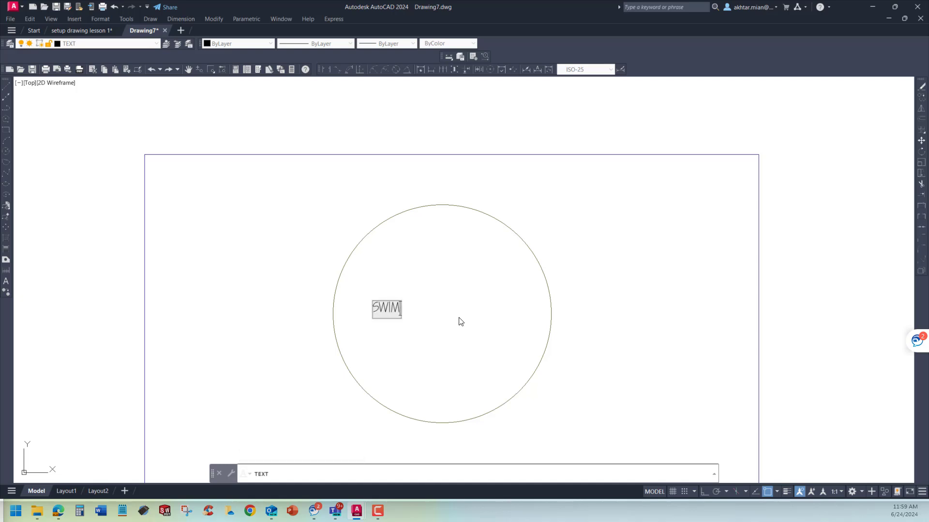
type("MING")
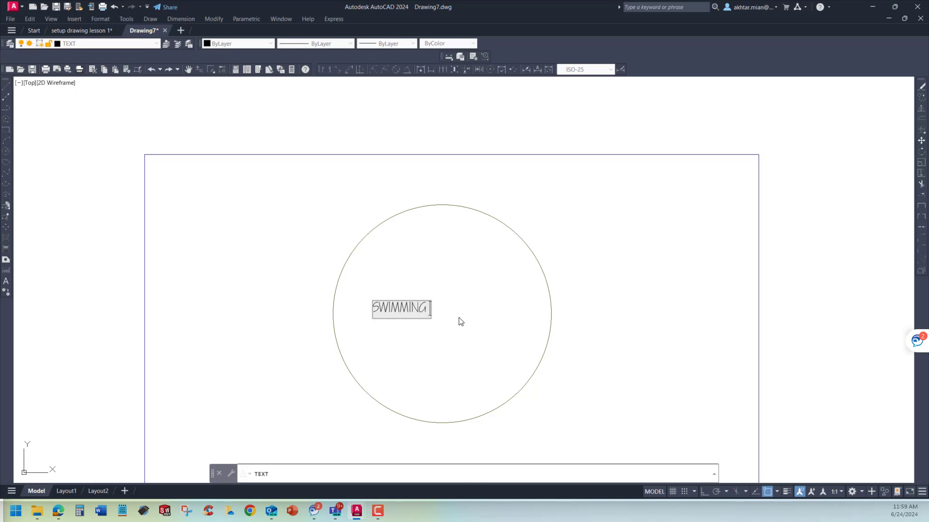
type(" POOL")
key("Return")
key("Return")
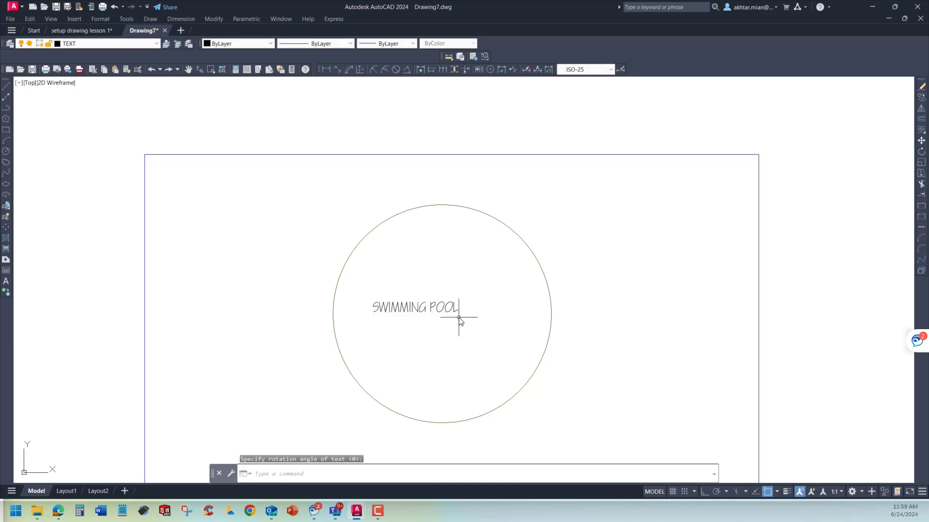
Move the SWIMMING POOL text horizontally so it sits closer to the circle's centre
type("m")
key("Return")
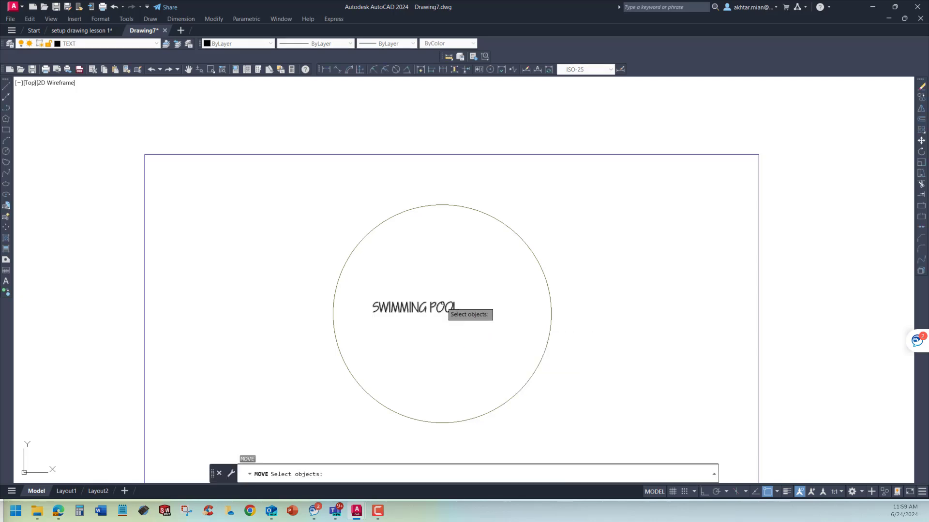
left_click(448, 309)
key("Return")
left_click(469, 328)
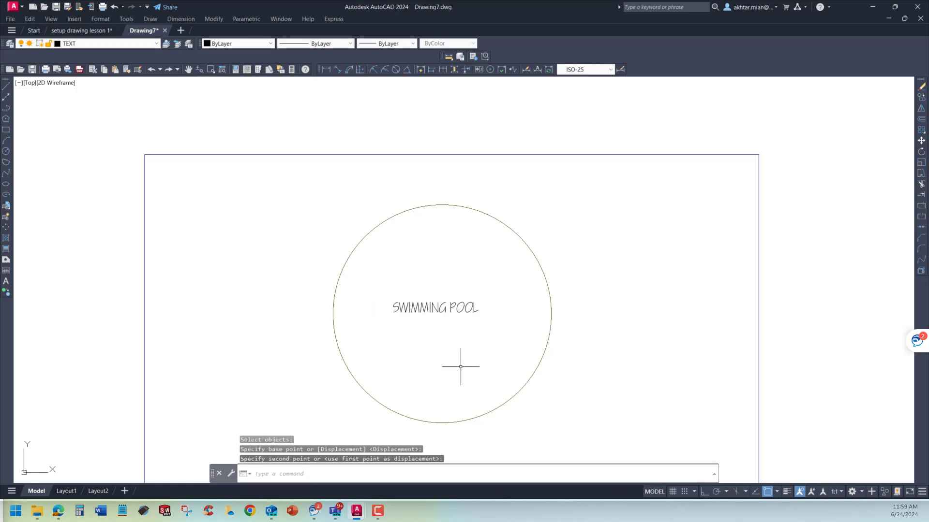
key("Escape")
Review the whole plan in Drawing7, and check the label texts and their placement in the reference drawing setup drawing lesson 1
scroll(460, 362, "down", 2)
scroll(429, 306, "down", 3)
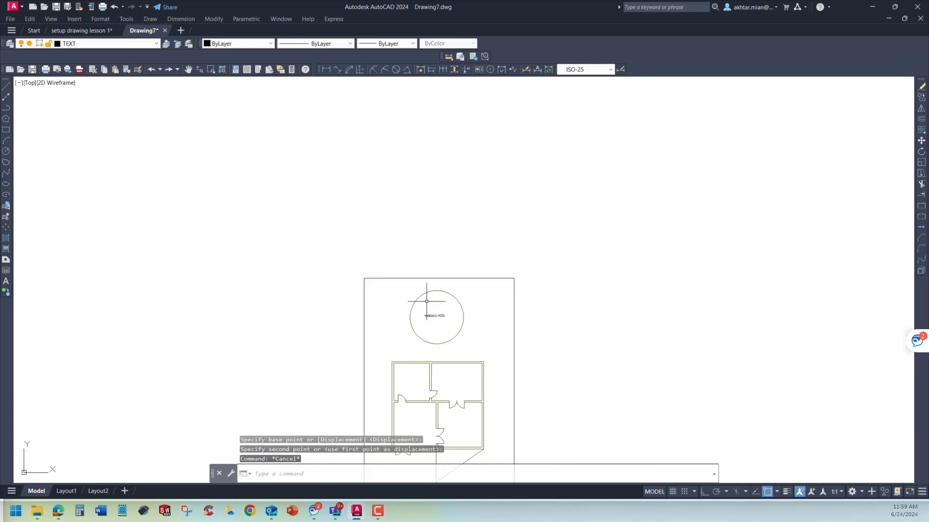
scroll(431, 314, "down", 3)
scroll(437, 368, "up", 5)
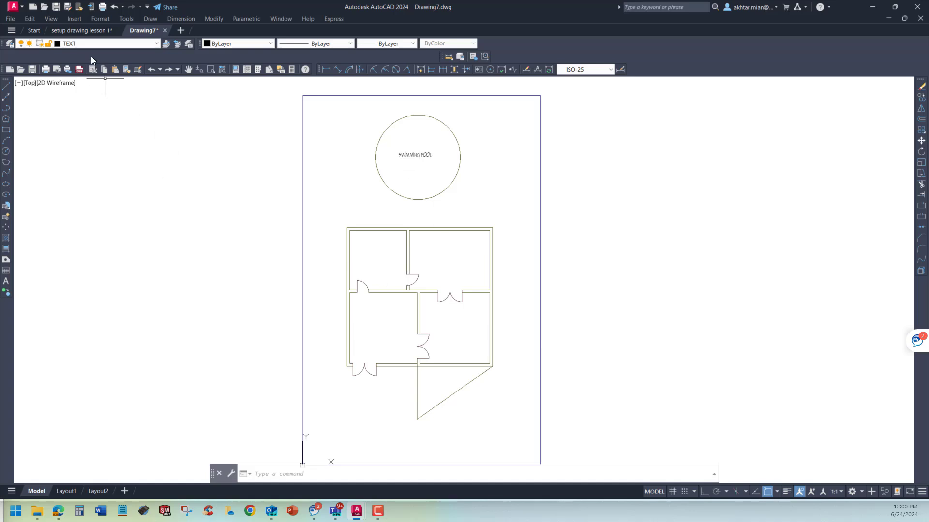
left_click(85, 30)
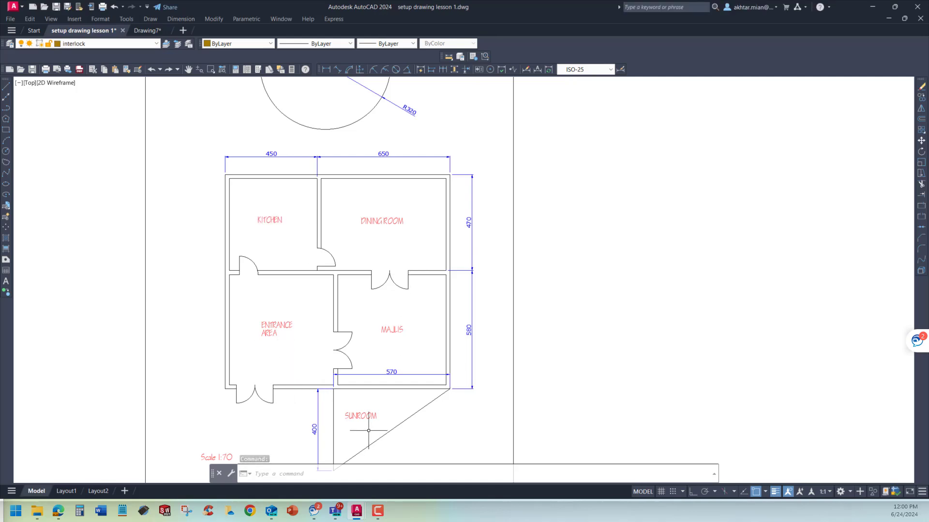
scroll(369, 361, "down", 2)
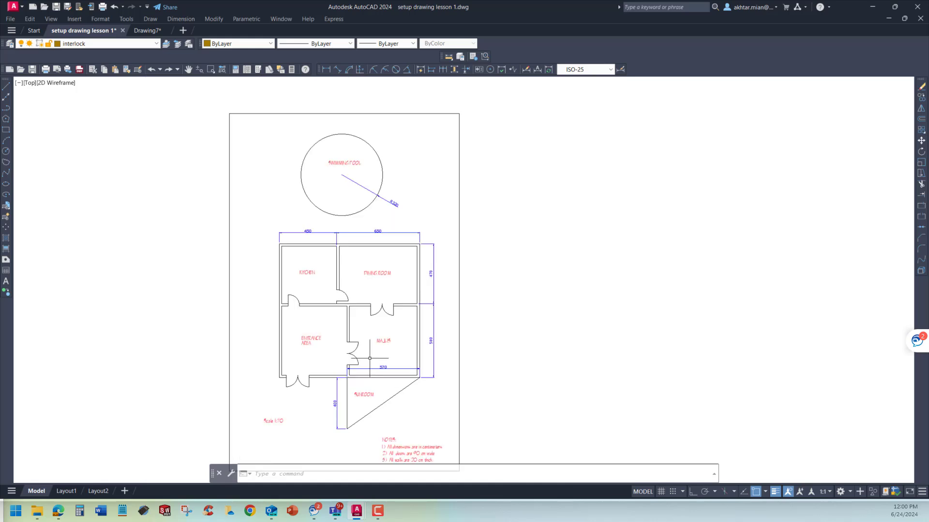
Examine the notes, room labels and the dimensions around the floor plan in the reference drawing setup drawing lesson 1
scroll(370, 359, "down", 2)
scroll(385, 444, "up", 6)
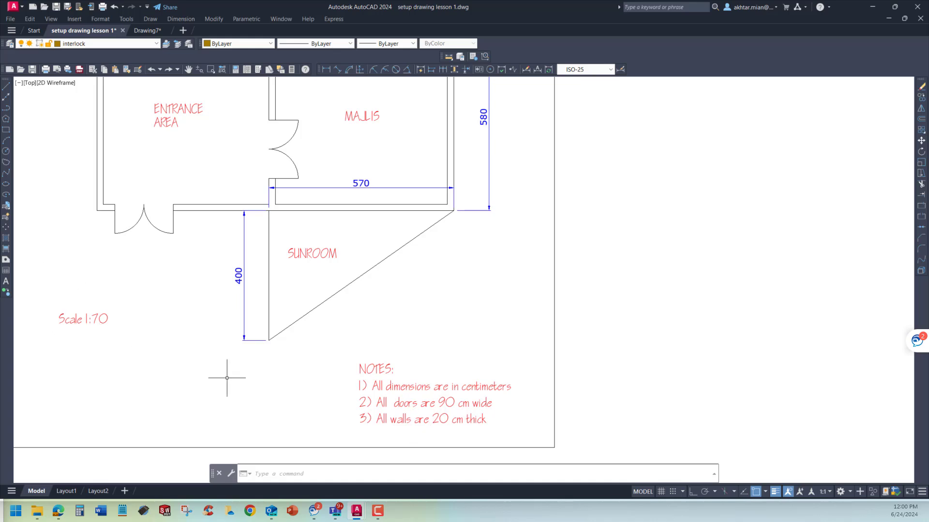
scroll(307, 375, "down", 2)
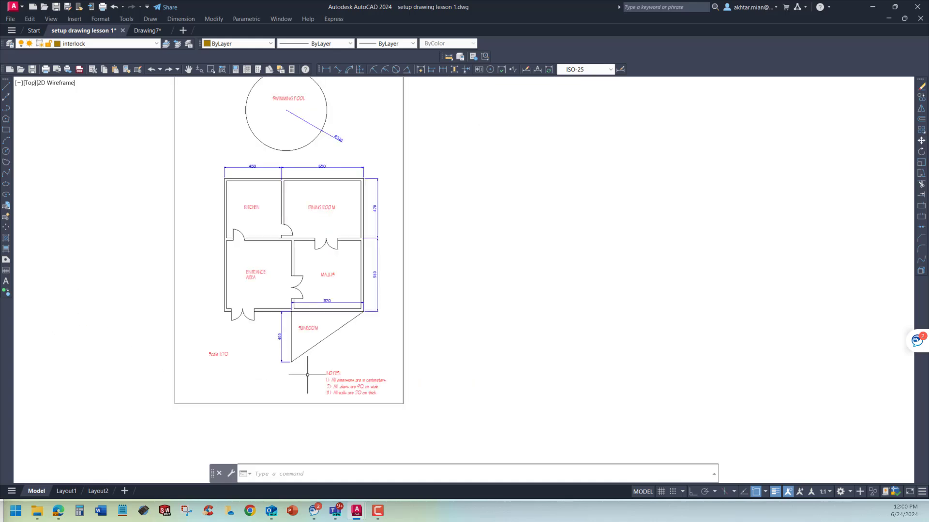
scroll(307, 376, "down", 1)
scroll(307, 375, "up", 3)
scroll(307, 375, "down", 2)
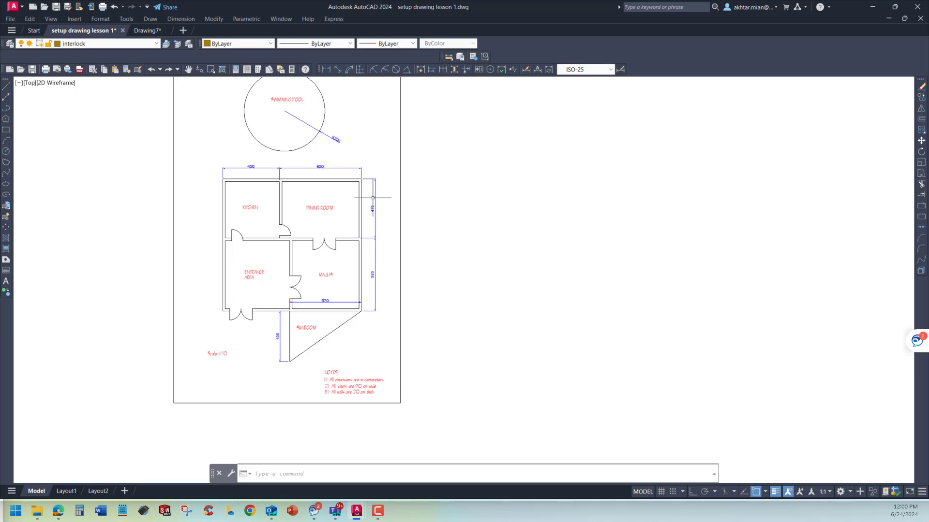
left_click(373, 270)
scroll(327, 217, "up", 2)
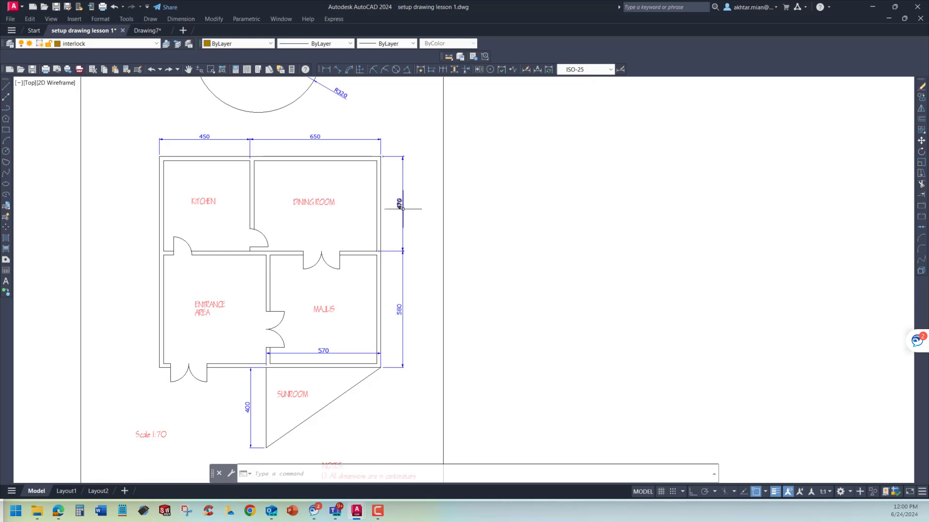
scroll(405, 208, "up", 2)
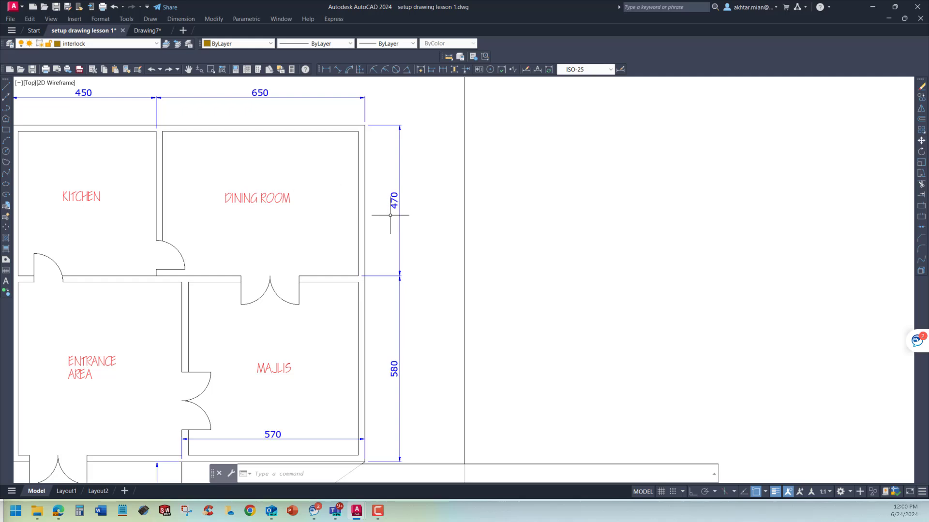
scroll(398, 201, "down", 2)
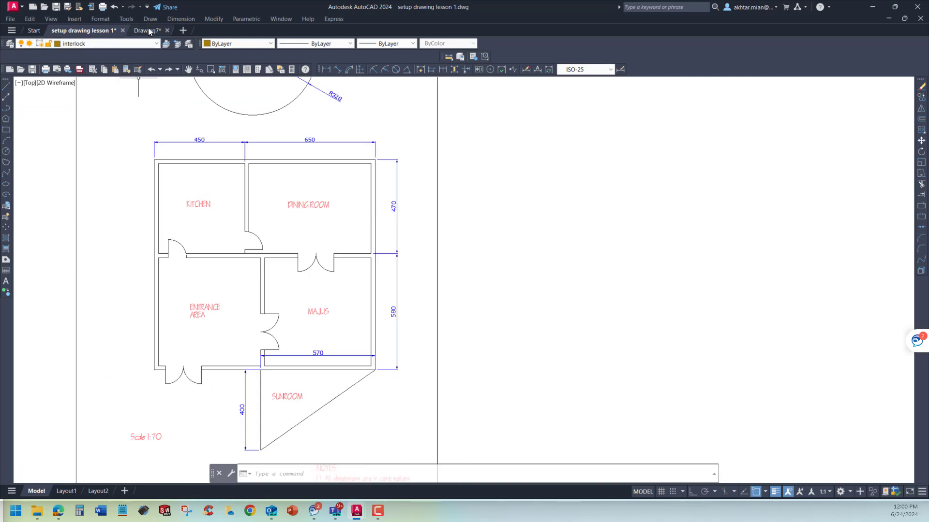
Switch to Drawing7 and create a new text style named DIM STYLE
left_click(146, 30)
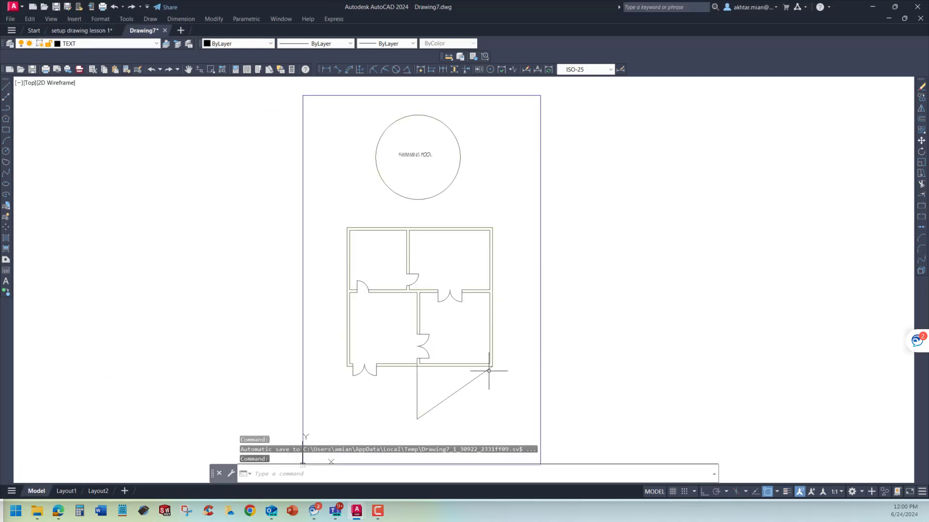
scroll(503, 377, "up", 2)
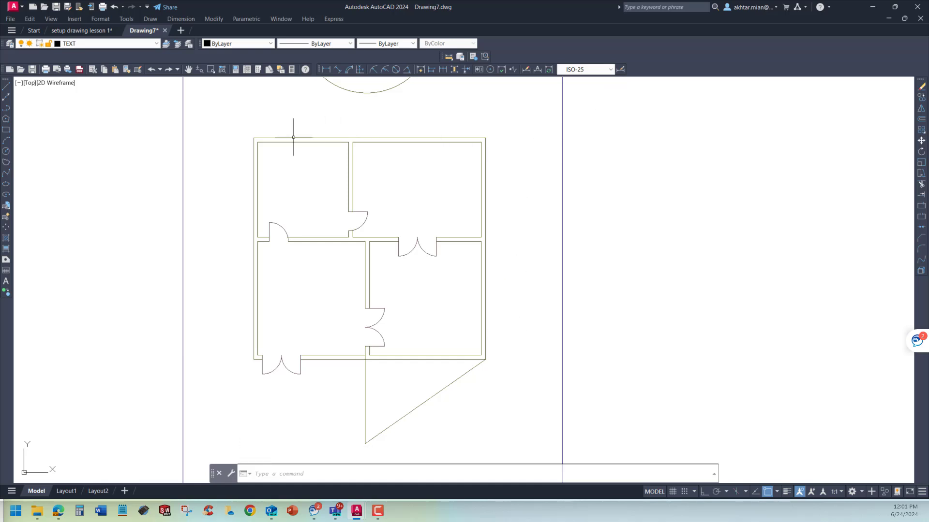
left_click(102, 18)
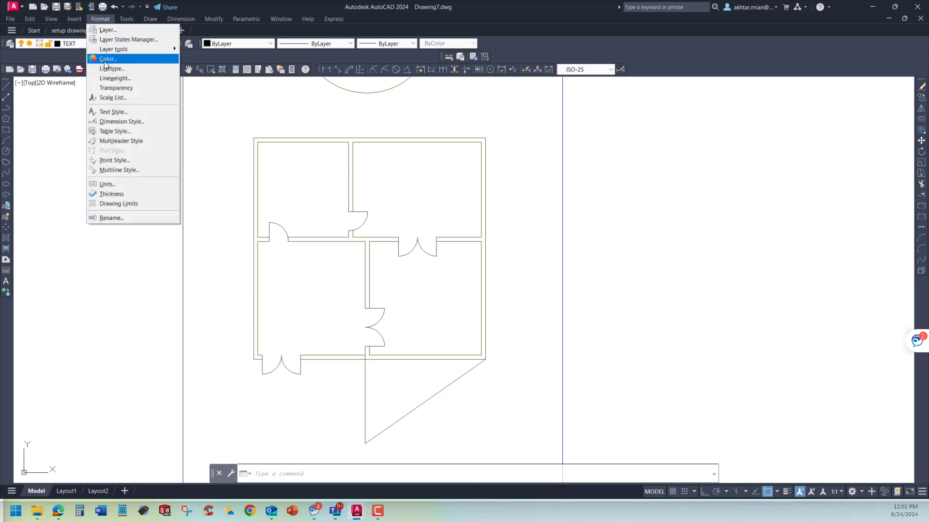
left_click(113, 112)
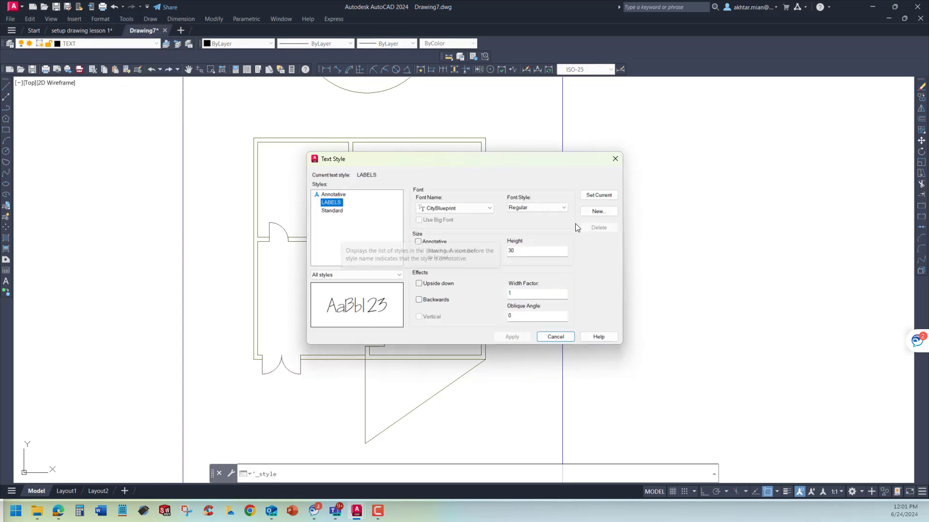
left_click(598, 212)
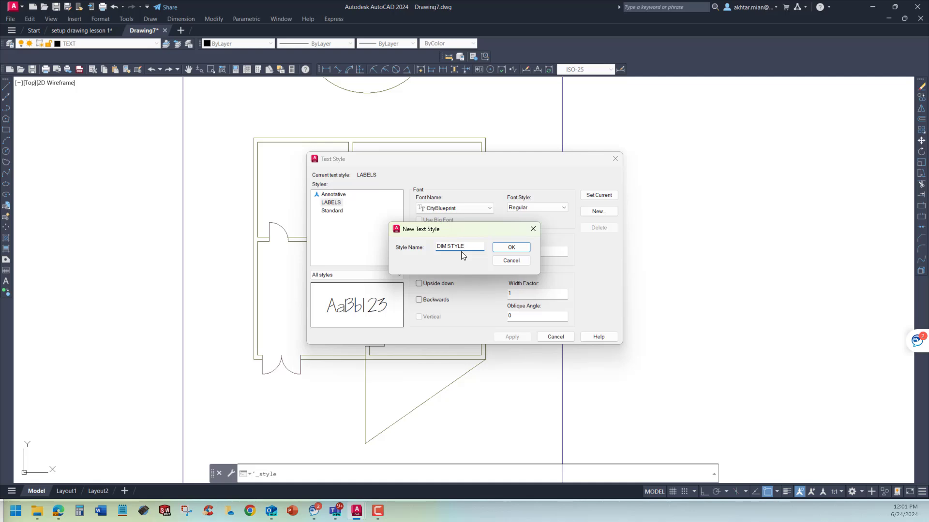
left_click(509, 248)
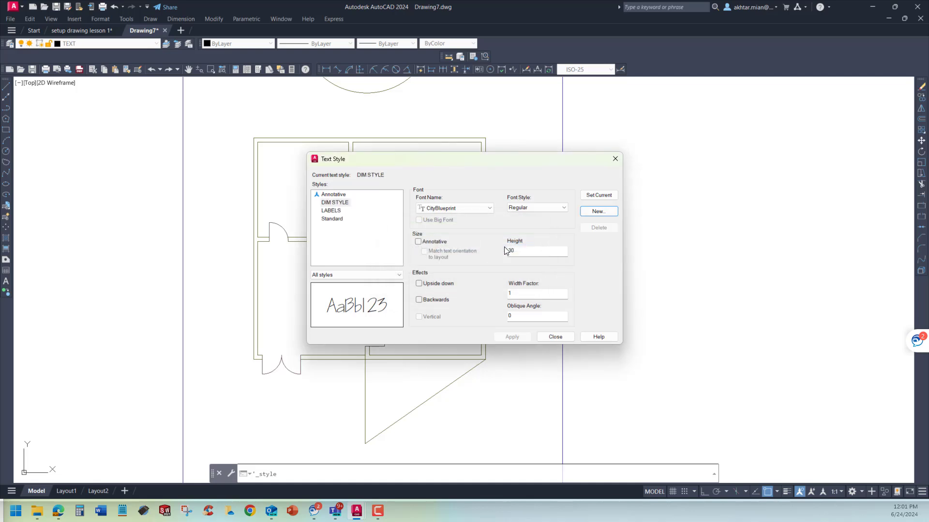
Set the DIM STYLE text style to the Verdana font with a height of 25, apply it and finish the text style setup
left_click(489, 208)
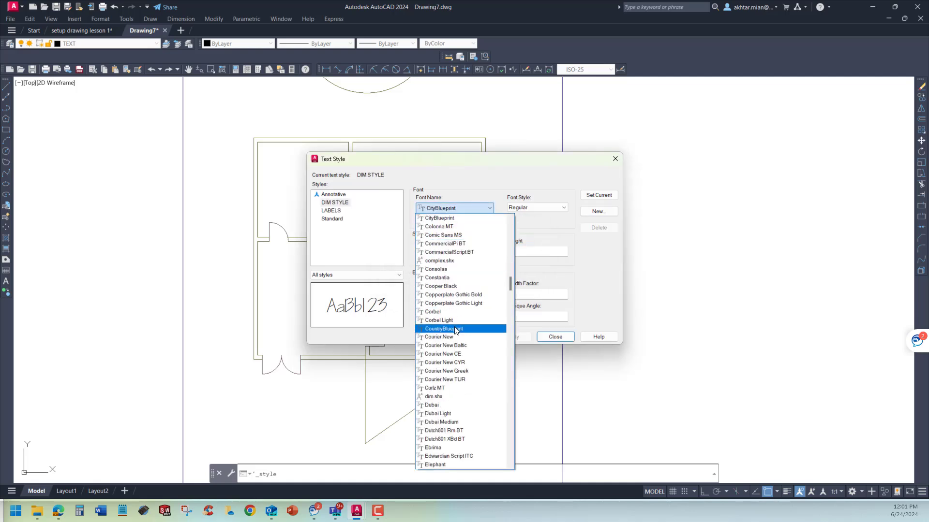
key("v")
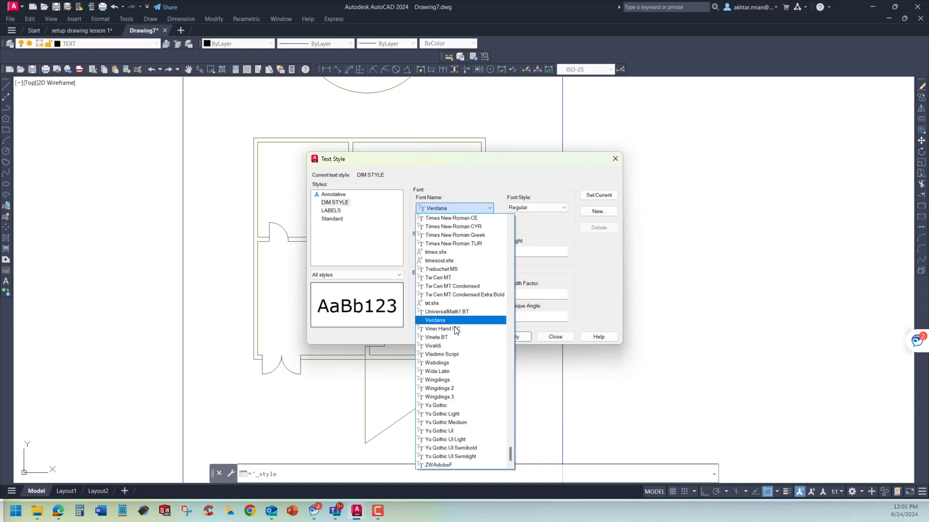
left_click(453, 320)
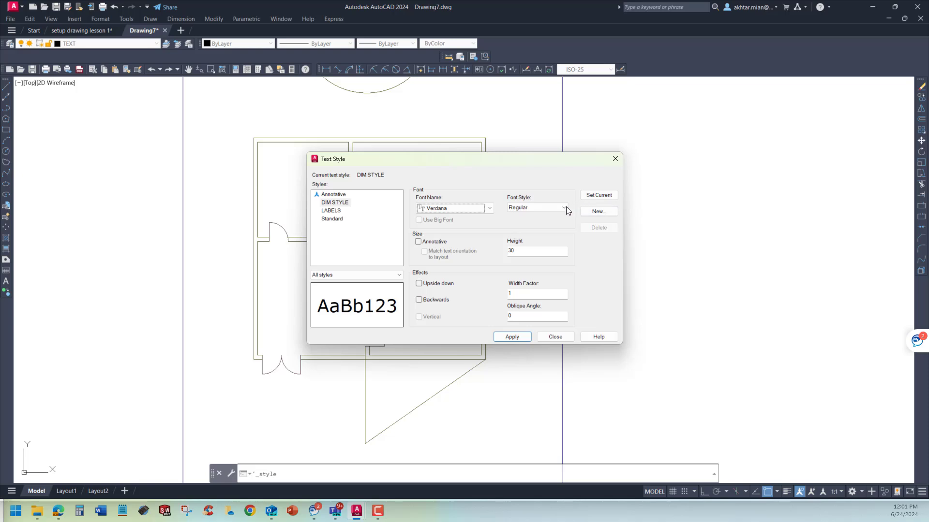
left_click(524, 250)
left_click(516, 337)
left_click(554, 337)
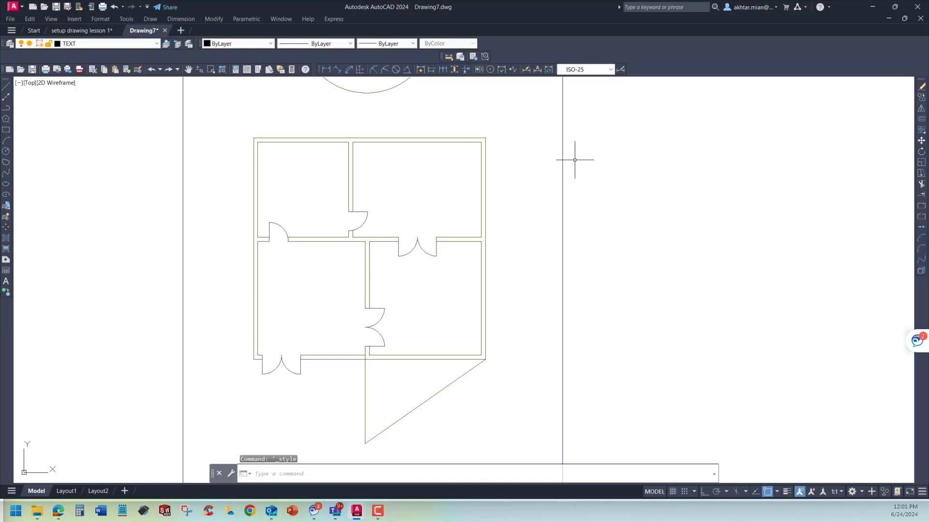
Modify the ISO-25 dimension style so its dimension text uses the DIM STYLE text style
left_click(620, 69)
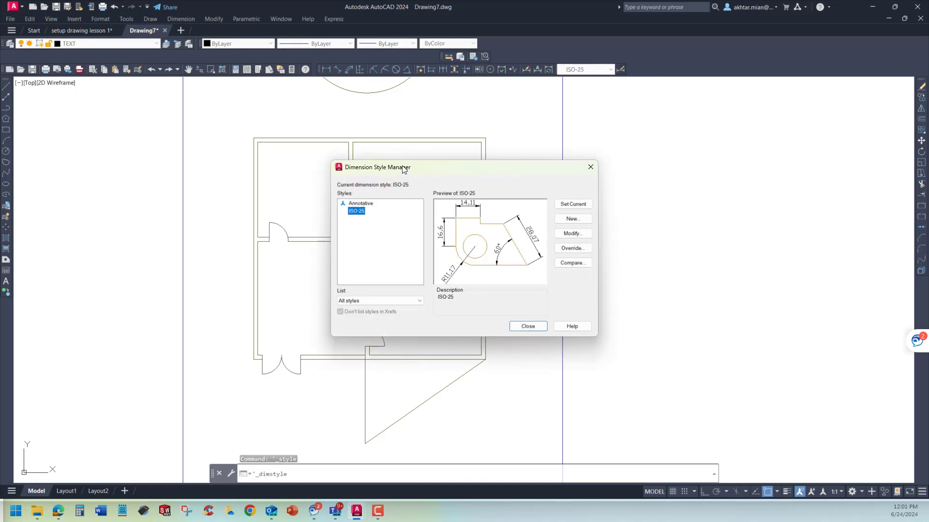
left_click_drag(403, 169, 199, 170)
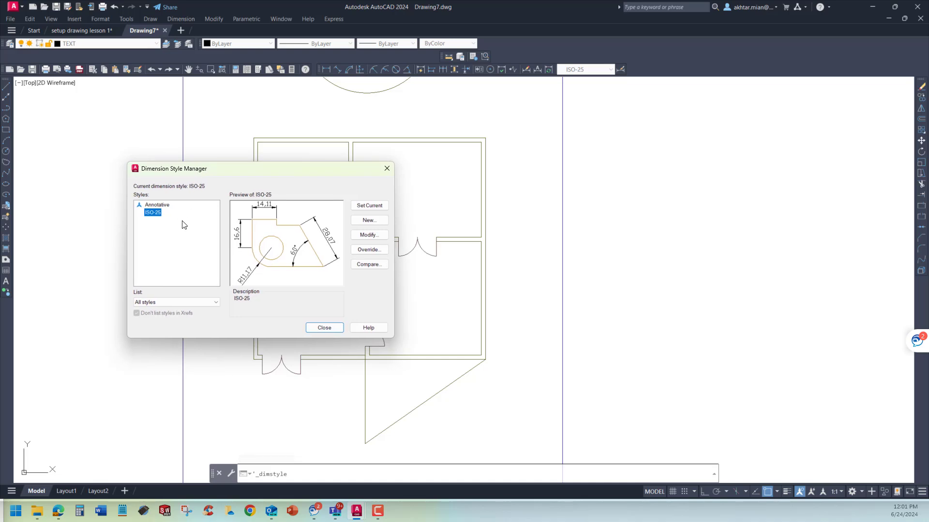
left_click(375, 237)
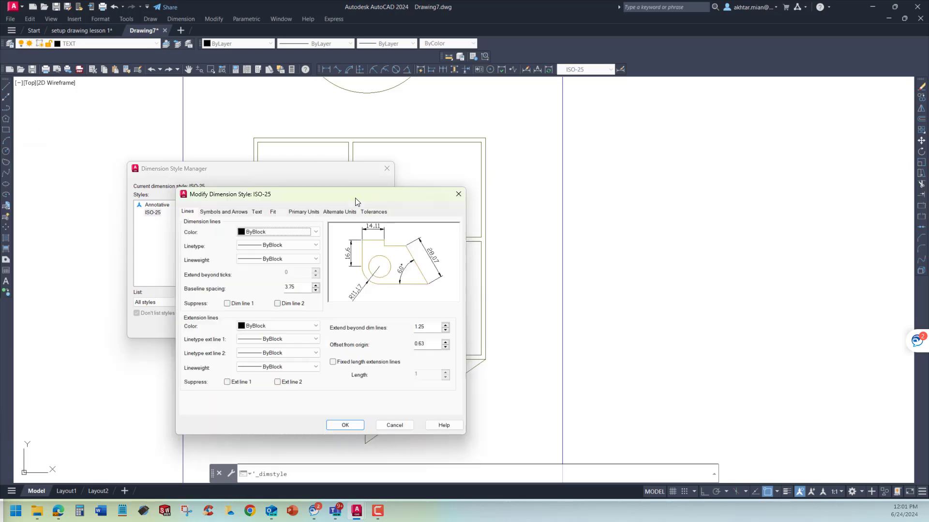
left_click_drag(287, 194, 525, 152)
left_click(493, 170)
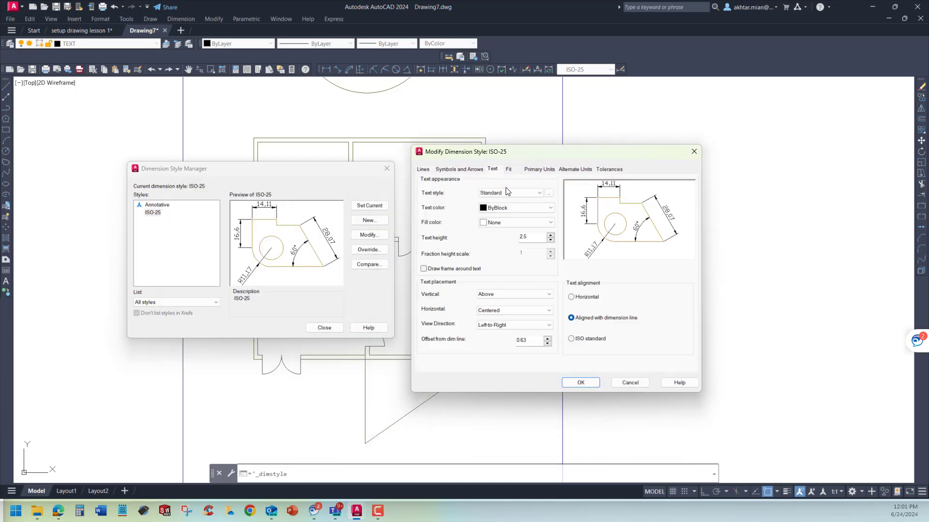
left_click(536, 194)
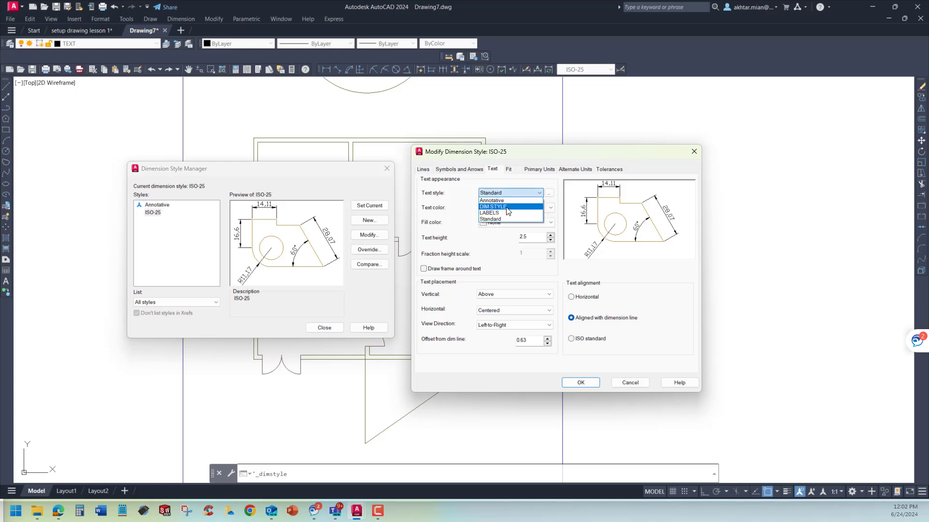
left_click(507, 207)
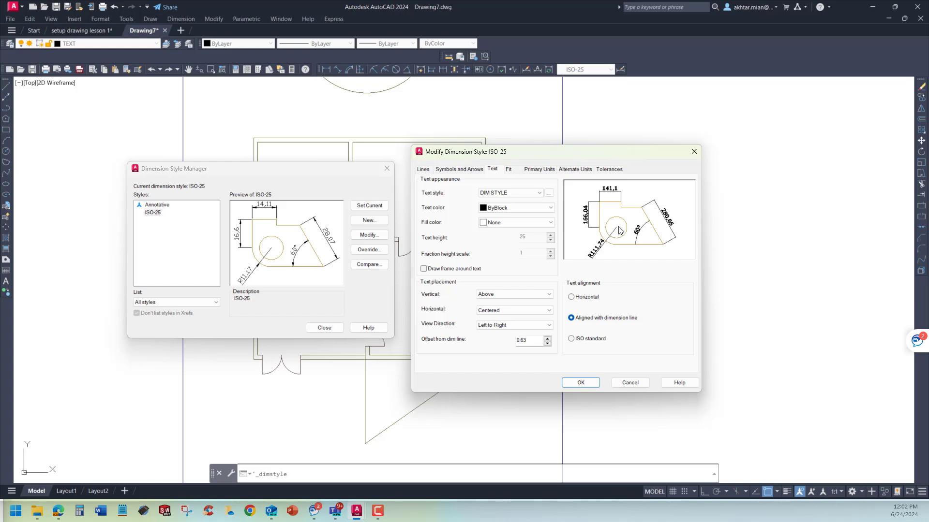
Set the ISO-25 primary units to a linear precision of 0 with a period as the decimal separator
left_click(540, 170)
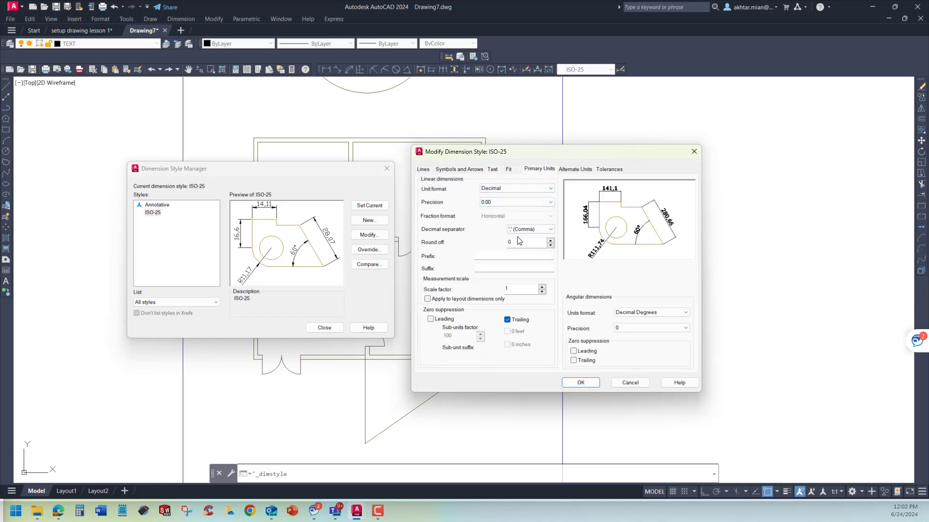
left_click(500, 202)
left_click(495, 210)
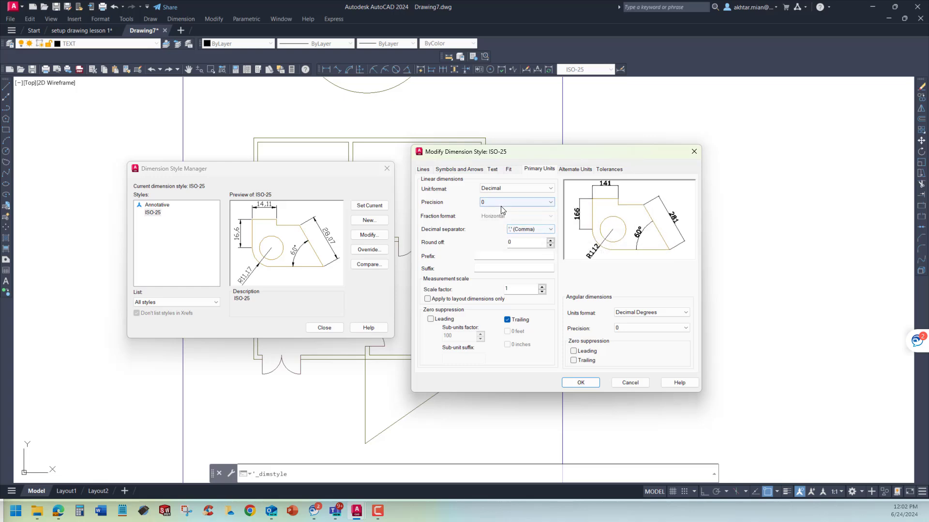
left_click(545, 230)
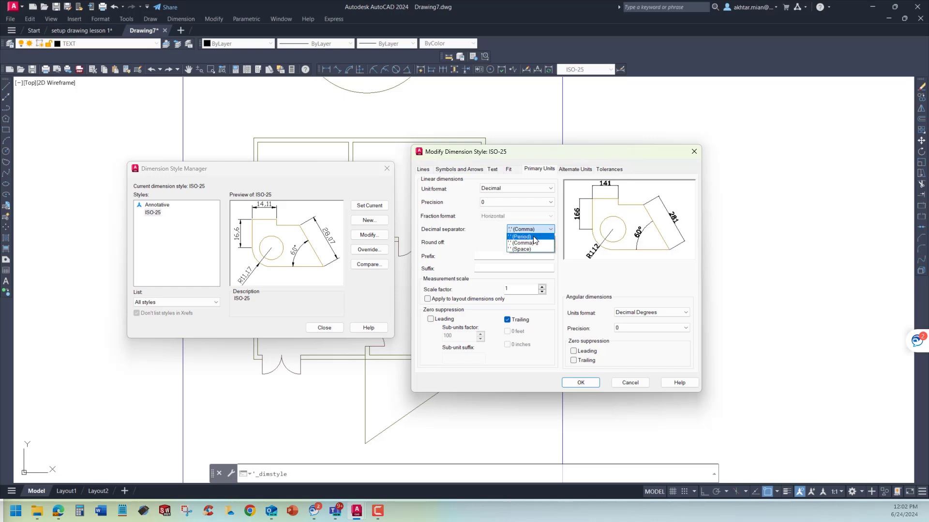
left_click(534, 240)
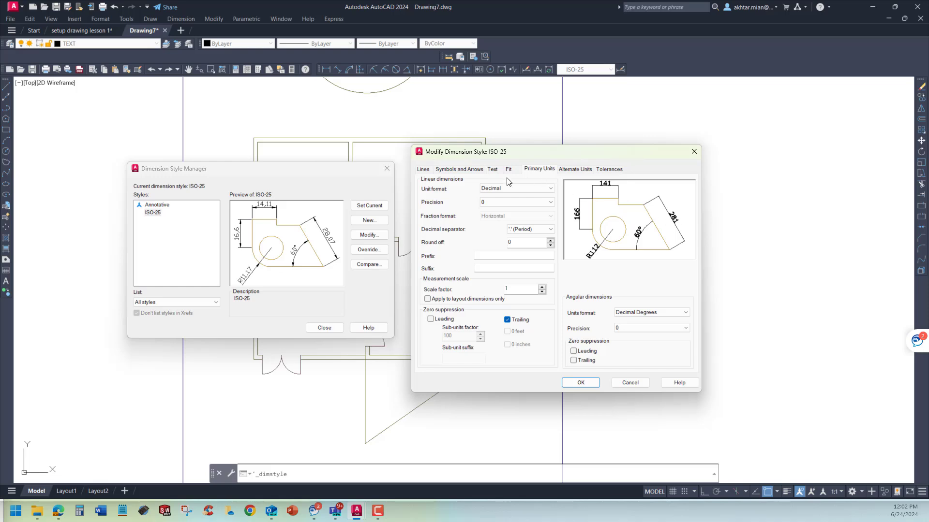
Set the ISO-25 text offset from the dimension line to 10 and the arrow size to 20
left_click(493, 172)
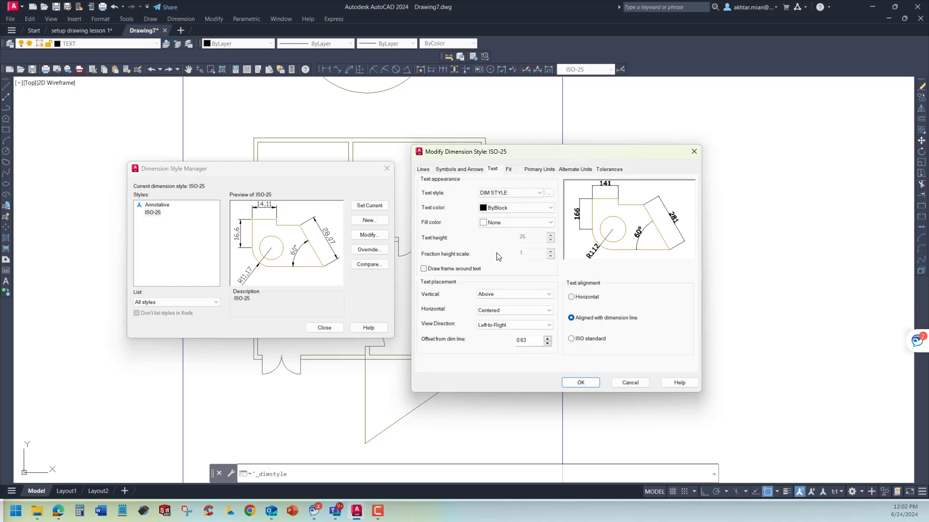
double_click(529, 340)
type("10")
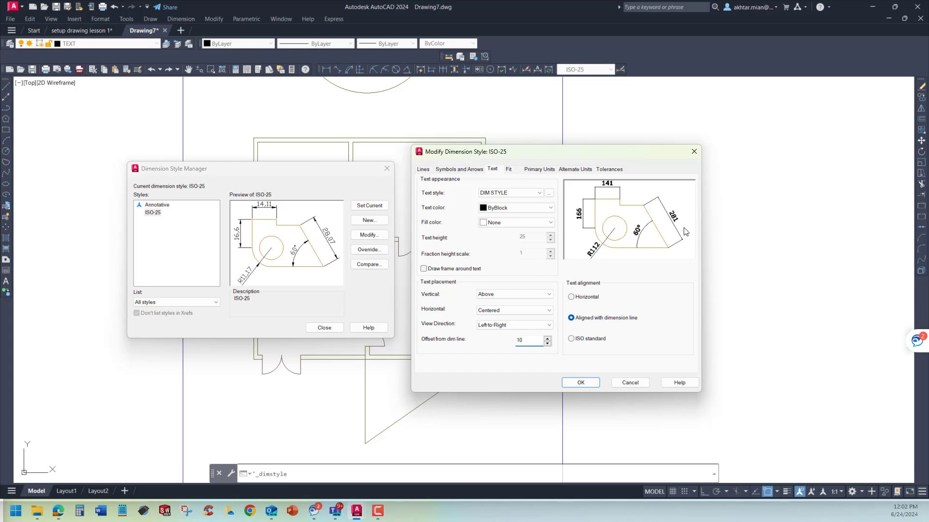
left_click(461, 169)
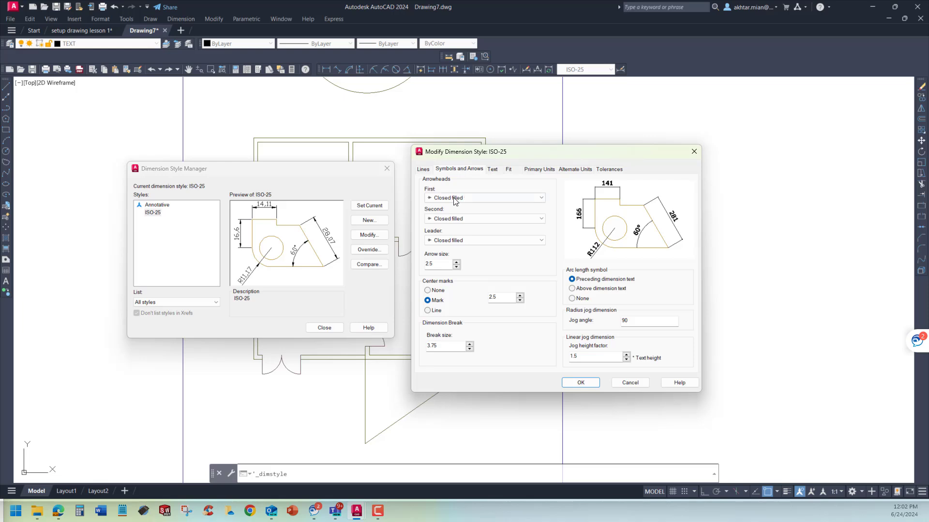
double_click(440, 266)
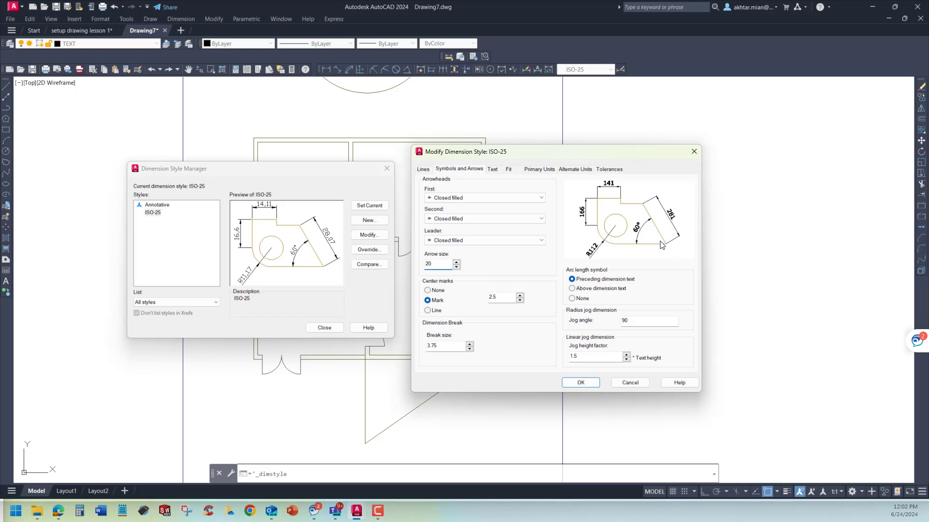
Set the ISO-25 extension lines to a 20 offset from origin and 10 beyond the dimension lines, and save the dimension style
left_click(422, 169)
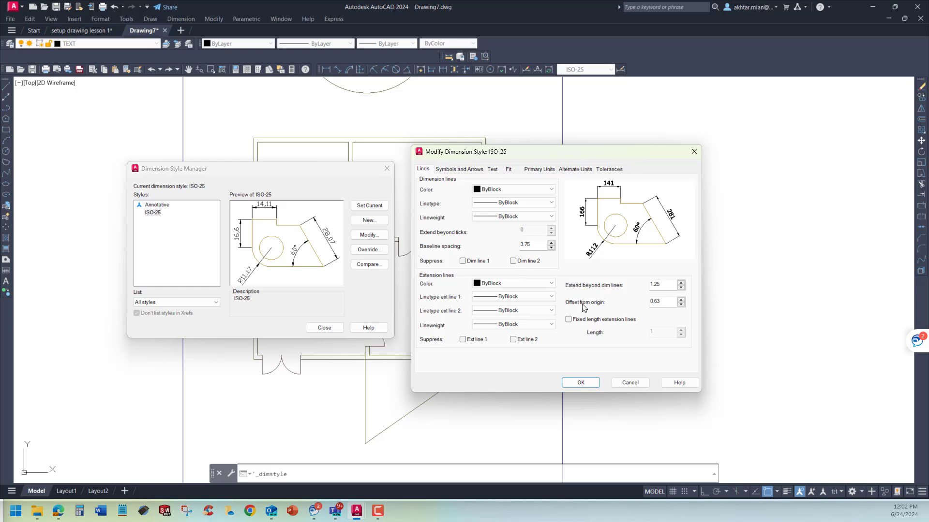
double_click(669, 305)
type("20")
left_click_drag(666, 284, 641, 286)
type("10")
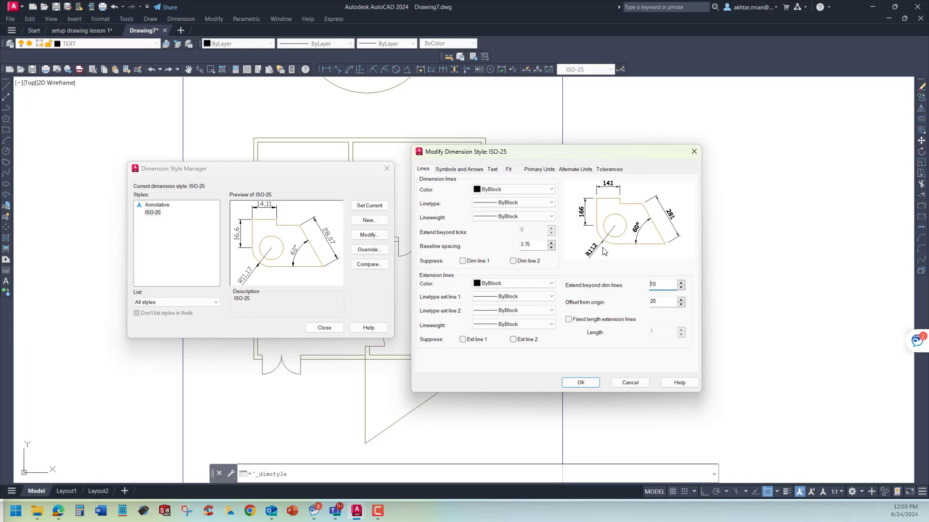
left_click(580, 382)
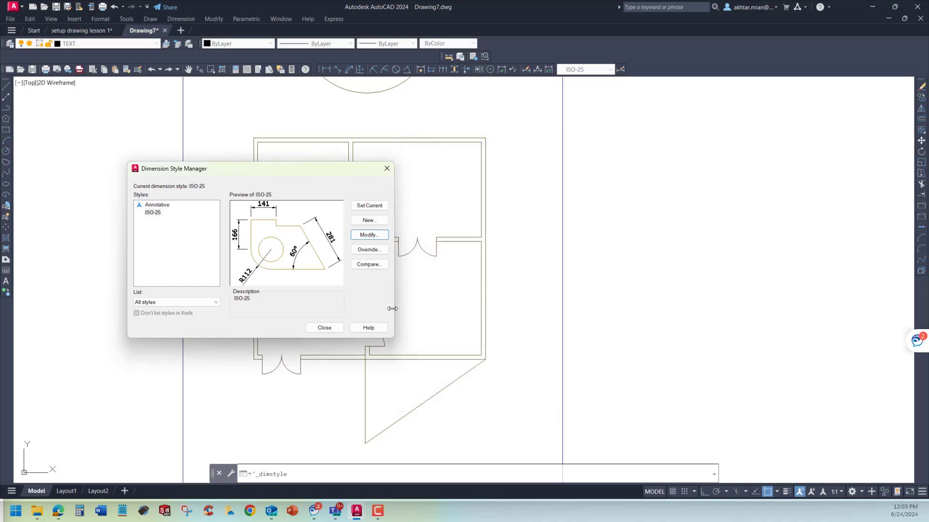
left_click(323, 328)
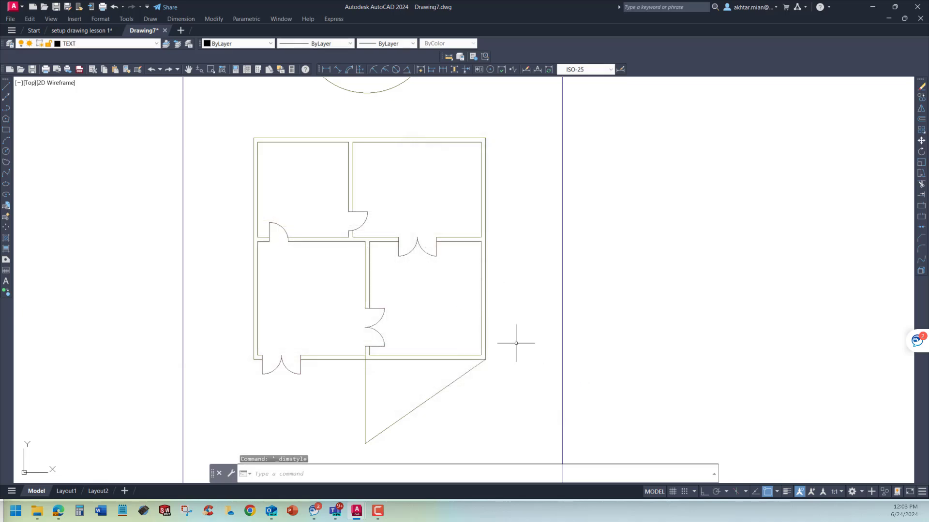
scroll(515, 342, "down", 5)
scroll(495, 271, "up", 4)
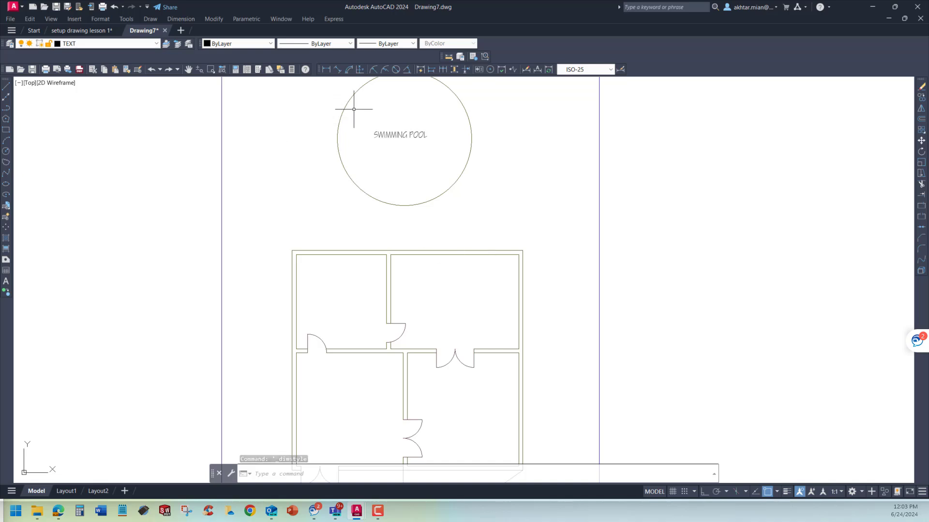
Add a radius dimension to the swimming pool circle, placing its text just outside the circle's lower-right edge
scroll(419, 201, "down", 2)
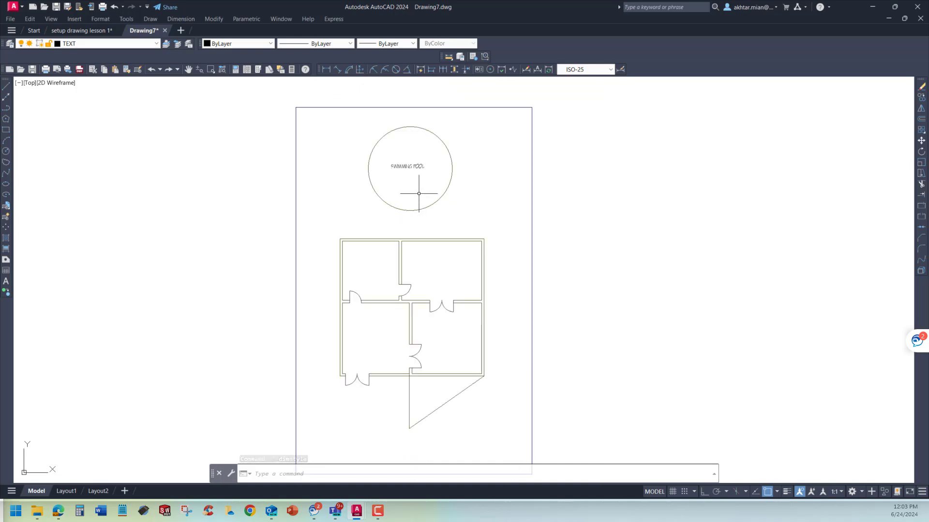
left_click(373, 68)
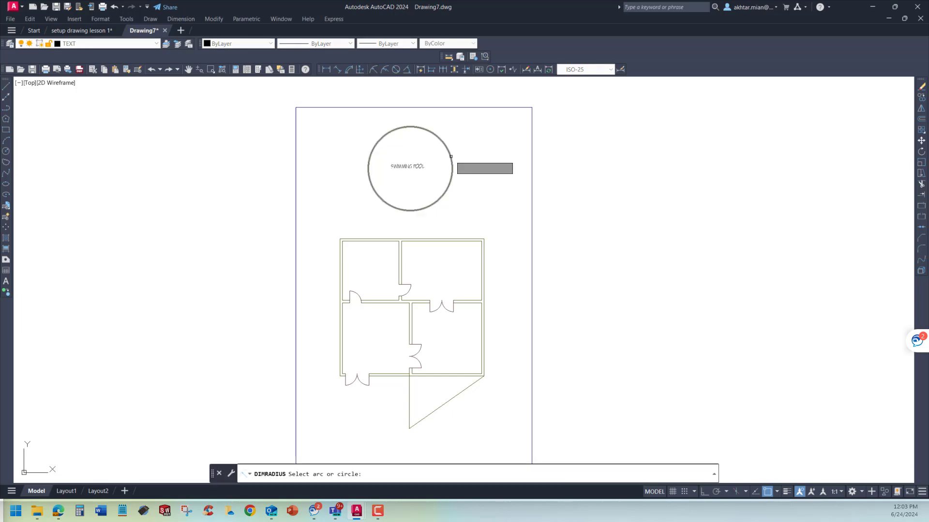
left_click(450, 156)
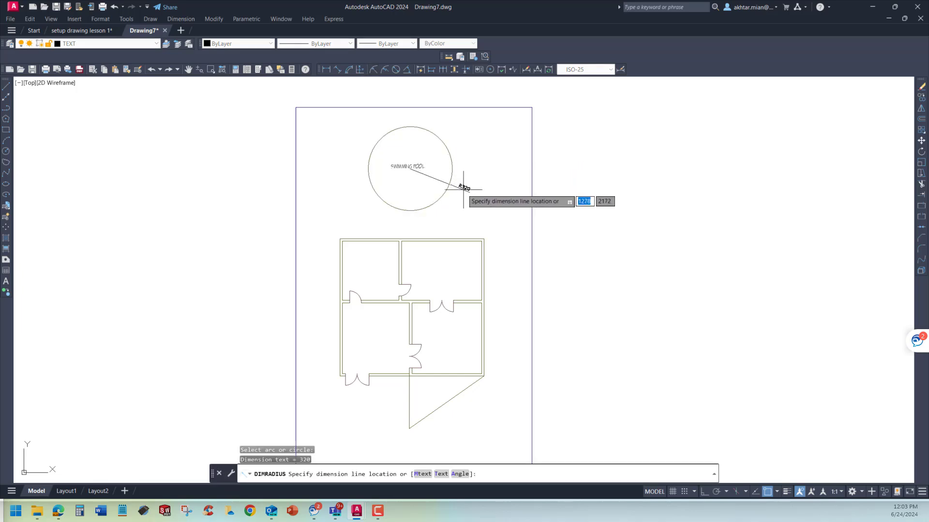
left_click(464, 187)
Add a horizontal linear dimension above the house from its upper-left outer corner to the left face of the upper partition wall
scroll(397, 229, "up", 3)
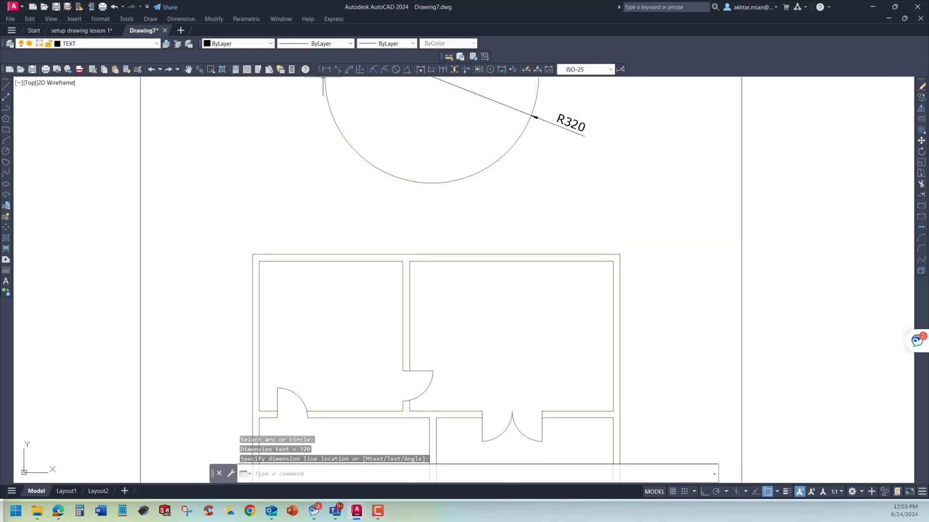
left_click(326, 70)
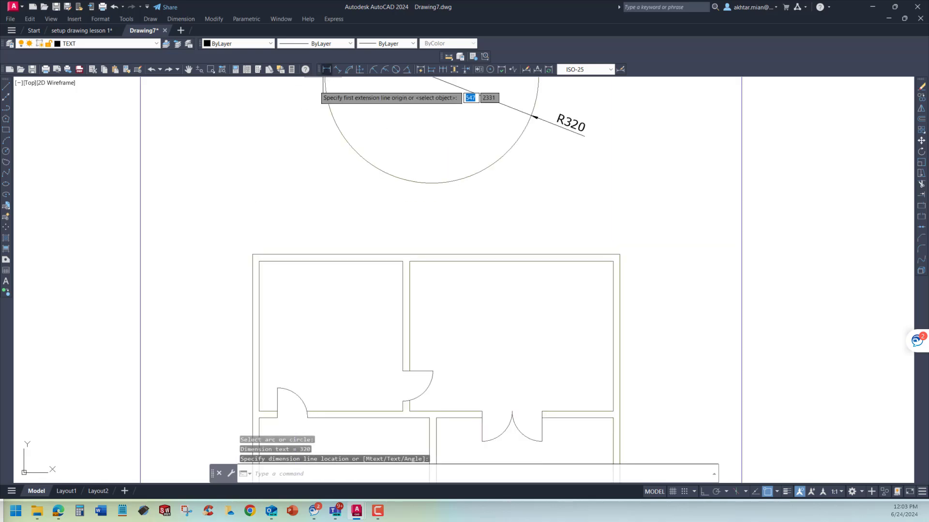
left_click(252, 254)
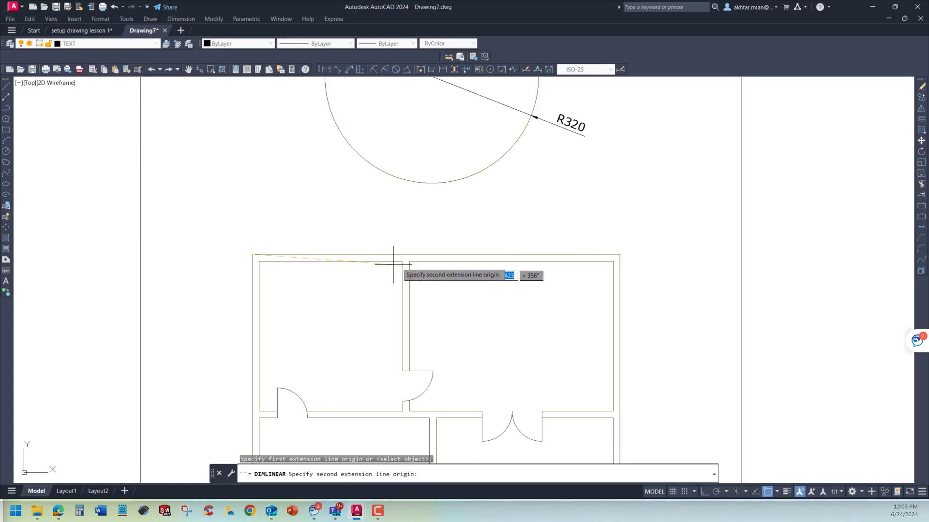
left_click(403, 261)
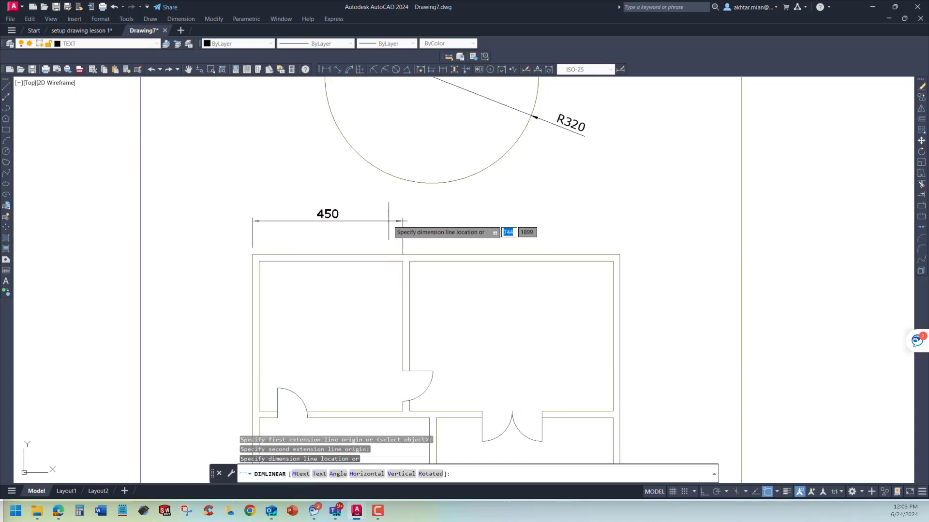
left_click(388, 221)
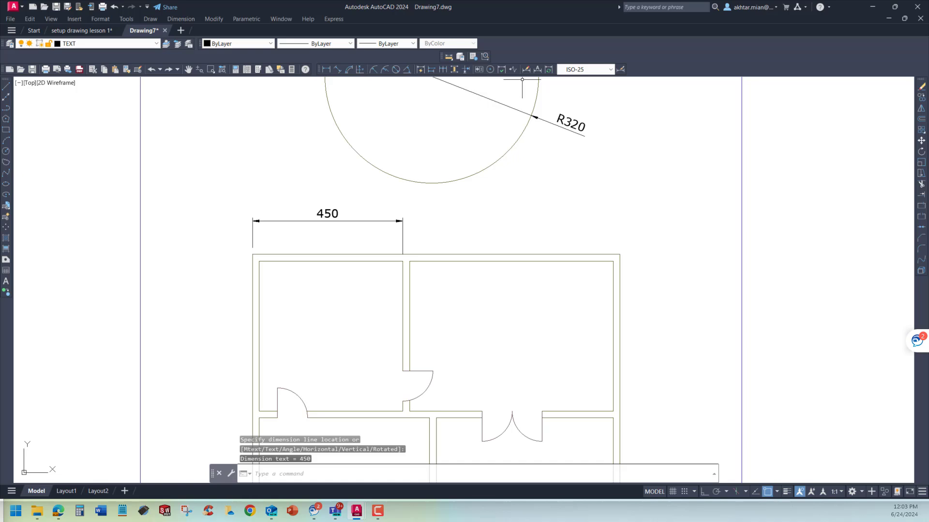
Continue the horizontal dimension above the house from the upper partition wall to the upper-right outer corner
left_click(444, 70)
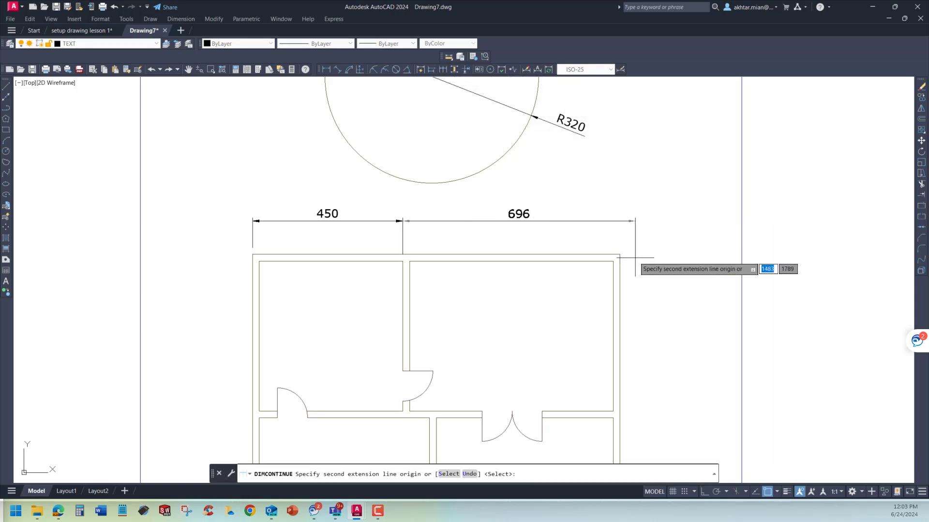
left_click(619, 255)
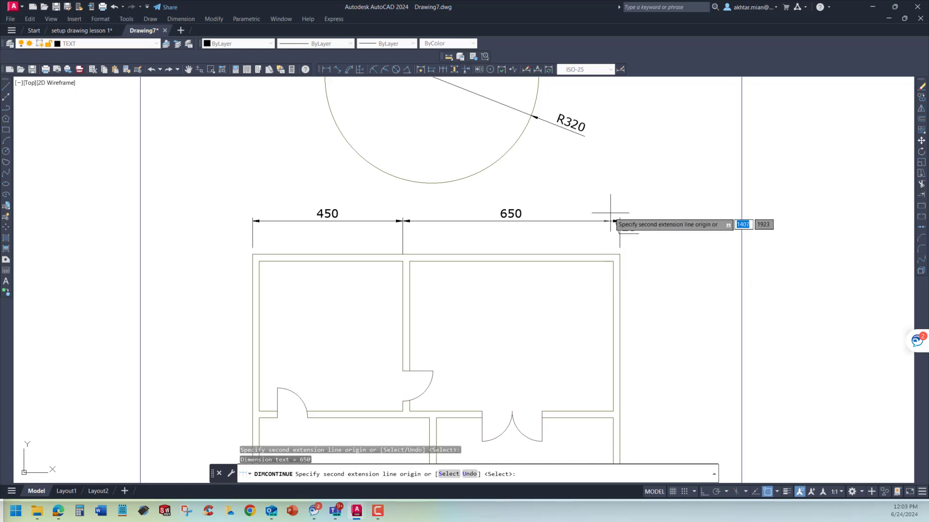
key("Return")
scroll(631, 192, "down", 2)
scroll(653, 259, "down", 2)
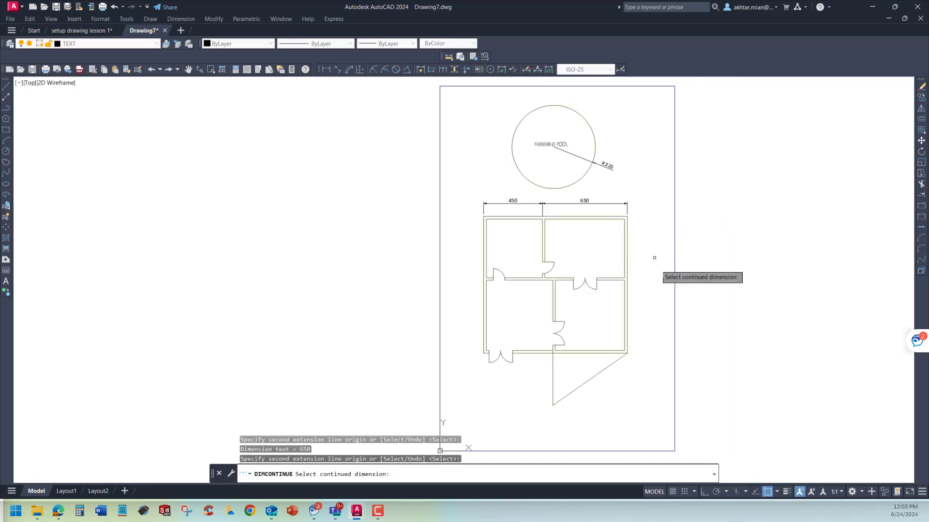
scroll(642, 317, "up", 4)
scroll(641, 312, "down", 2)
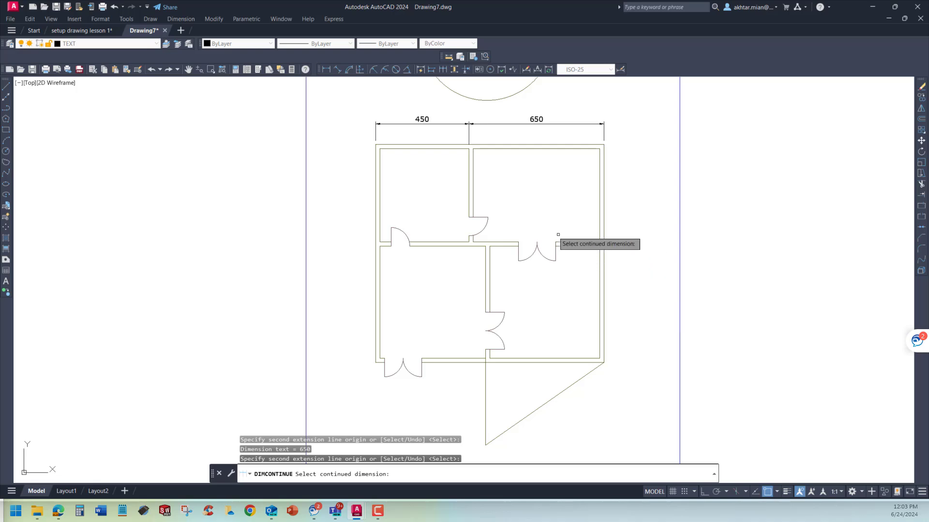
key("Return")
Add a vertical linear dimension outside the right wall from the upper-right outer corner to the upper face of the middle horizontal wall
left_click(327, 70)
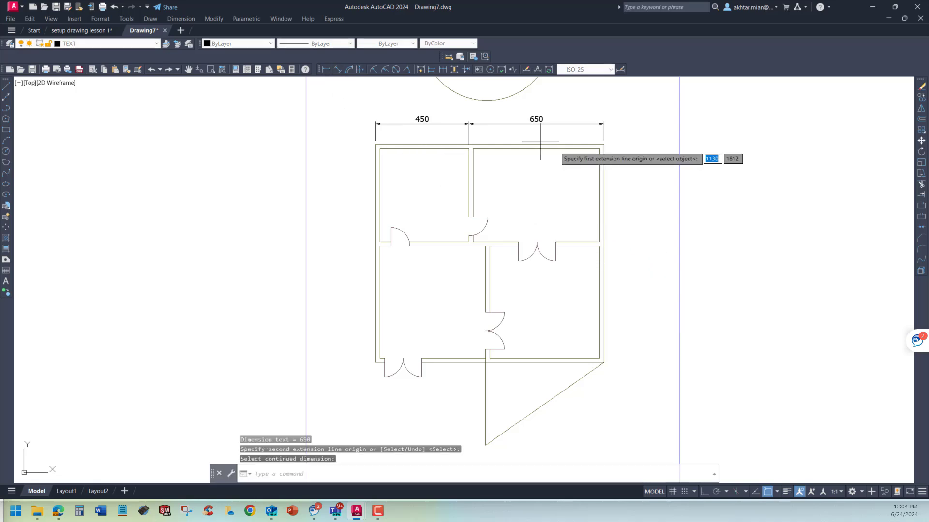
left_click(604, 145)
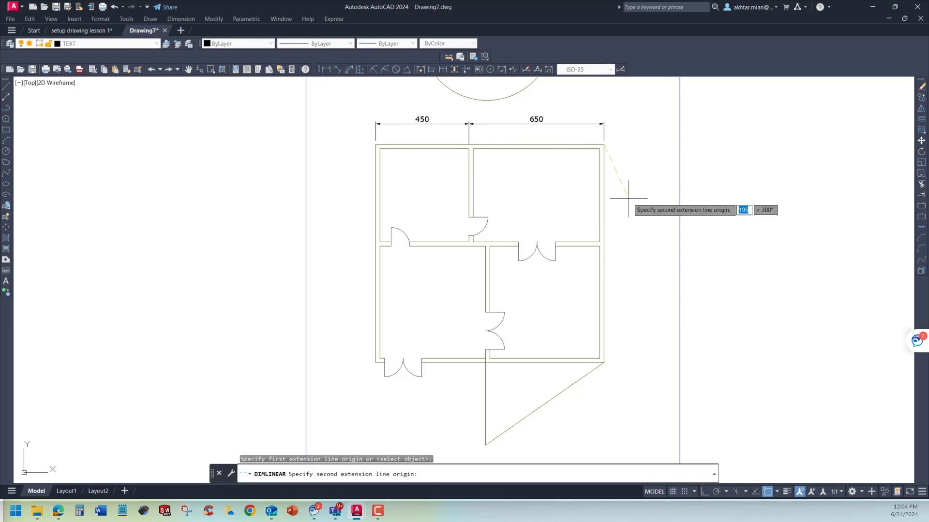
left_click(601, 242)
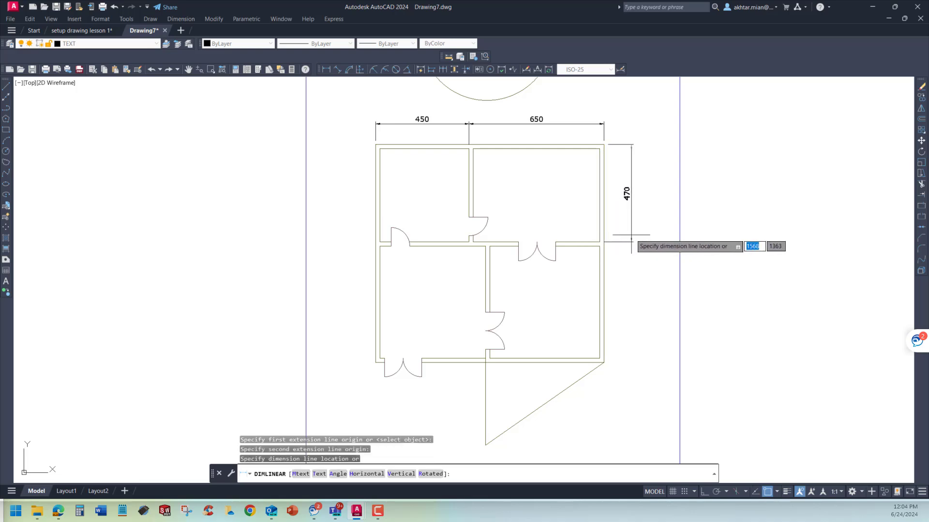
left_click(629, 237)
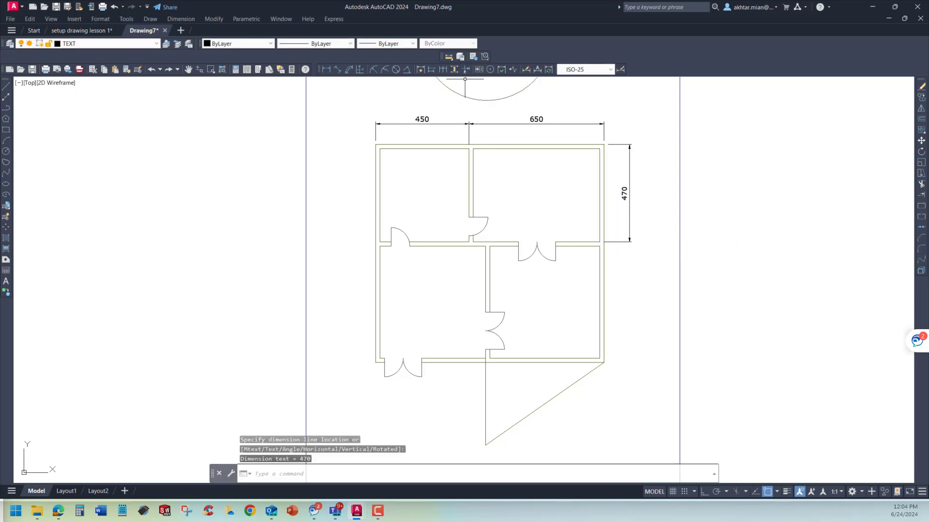
Continue the vertical dimension outside the right wall from the middle horizontal wall down to the lower-right outer corner
left_click(443, 70)
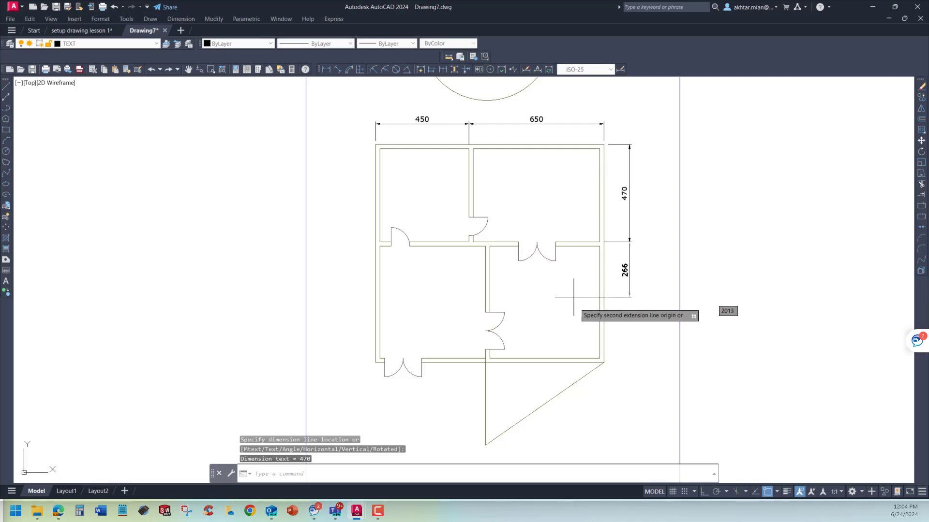
left_click(603, 361)
key("Return")
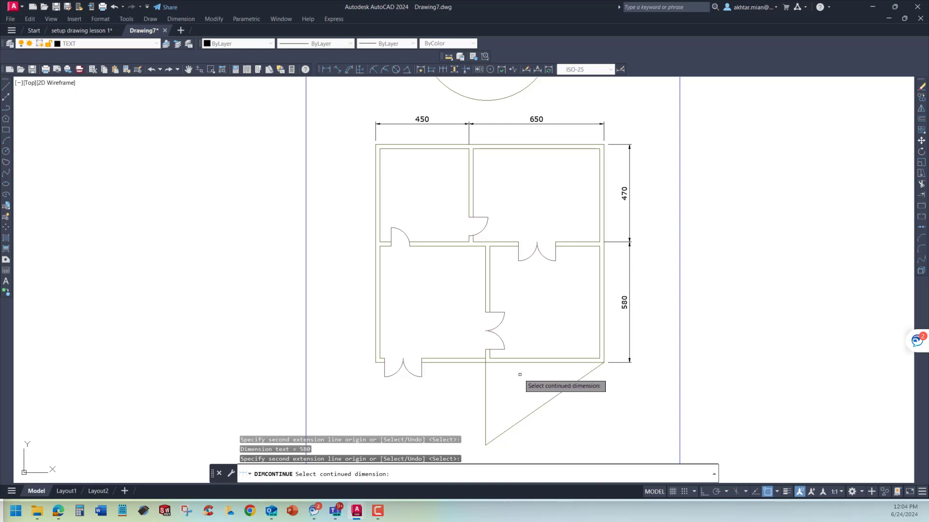
key("Escape")
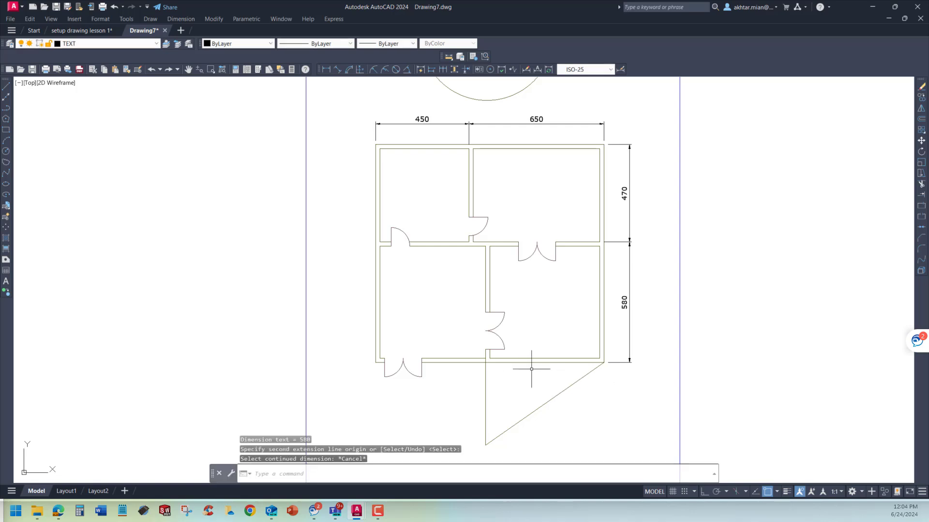
Switch to the setup drawing lesson 1 reference drawing and examine its dimensions and labels against the Drawing7 plan
scroll(528, 300, "down", 2)
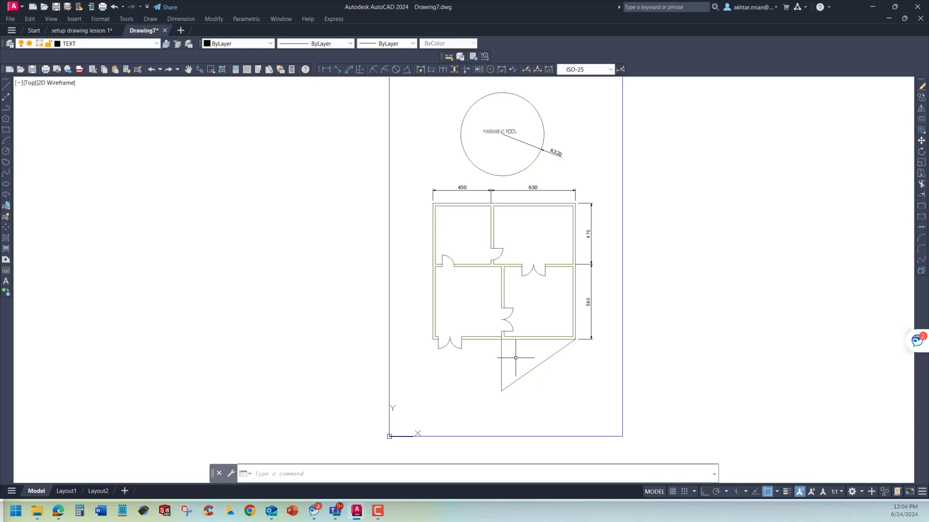
scroll(520, 356, "down", 2)
scroll(535, 327, "up", 2)
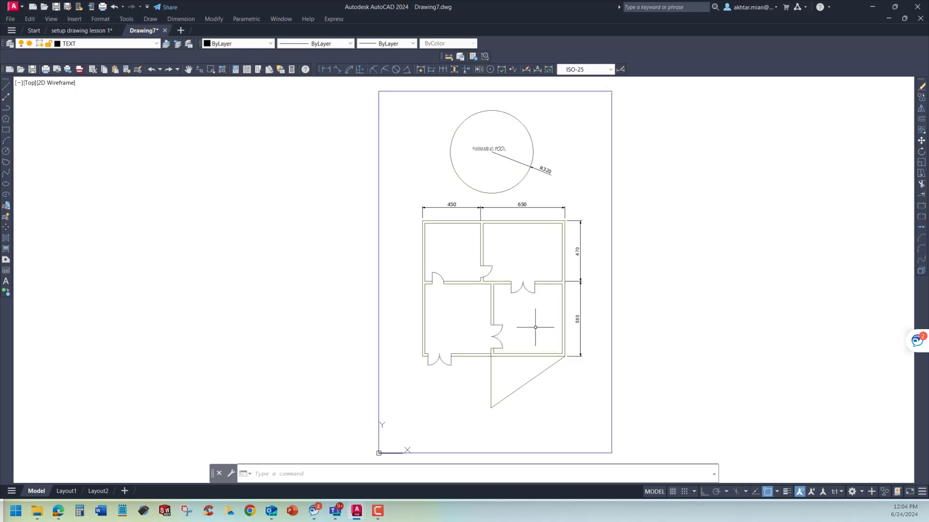
left_click(62, 32)
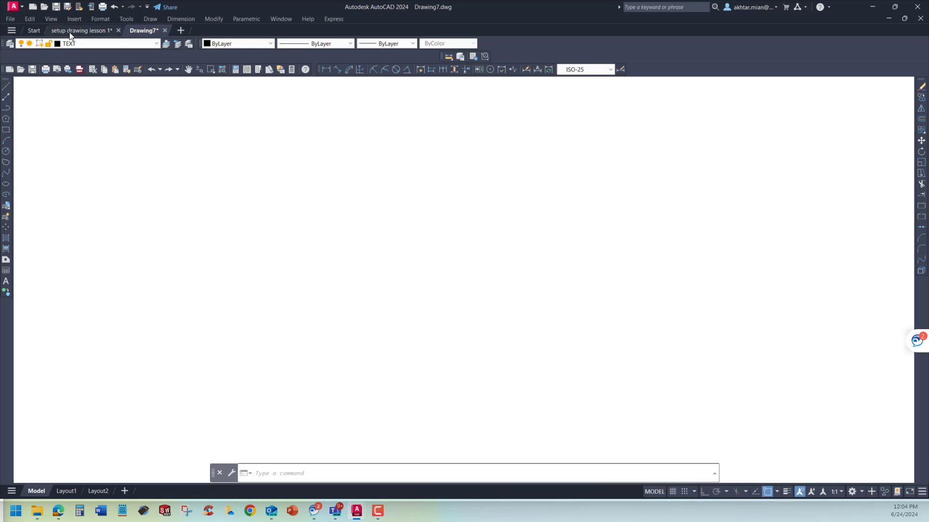
scroll(554, 291, "down", 4)
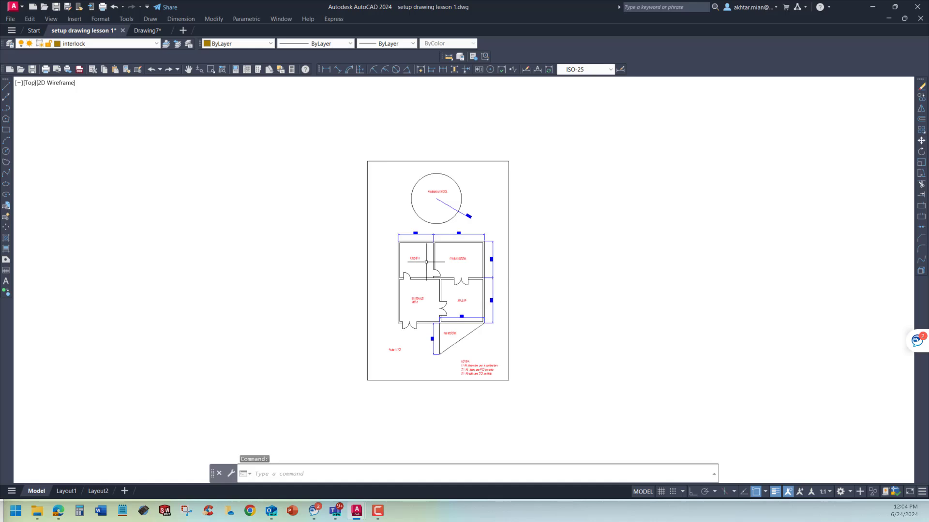
scroll(426, 262, "up", 2)
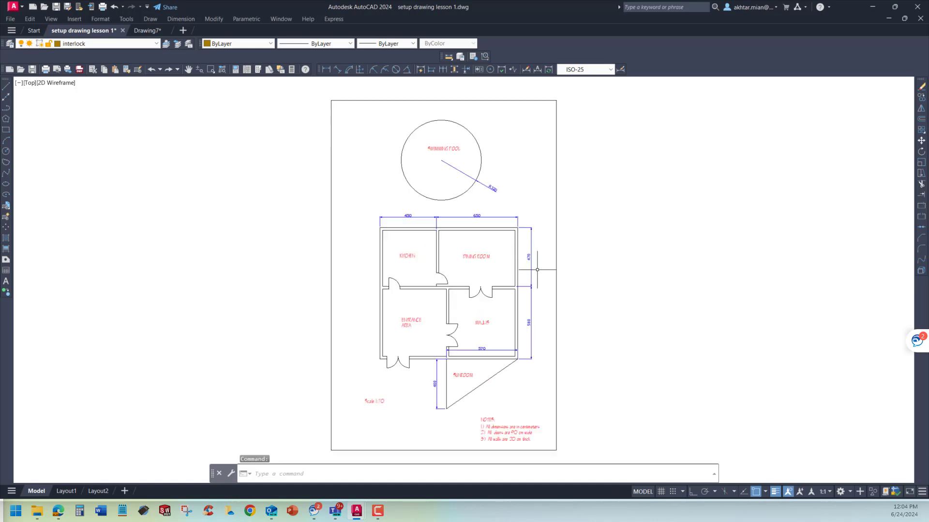